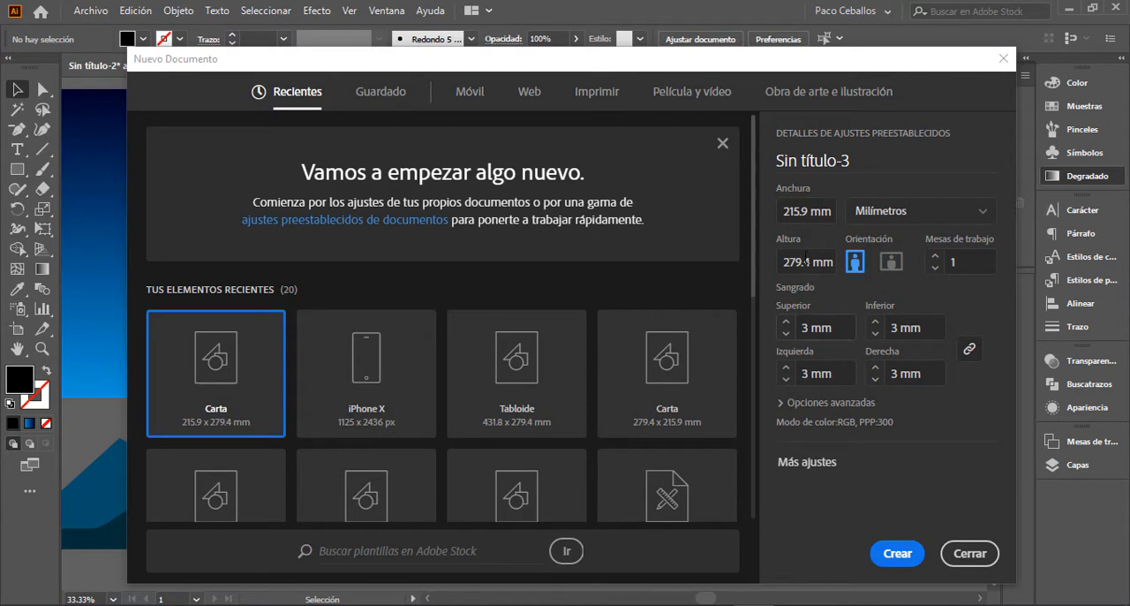
Step: Create a portrait letter document of 215.9 x 279.4 mm with 3 mm bleed, RGB colour and 300 ppi raster effects
left_click(811, 403)
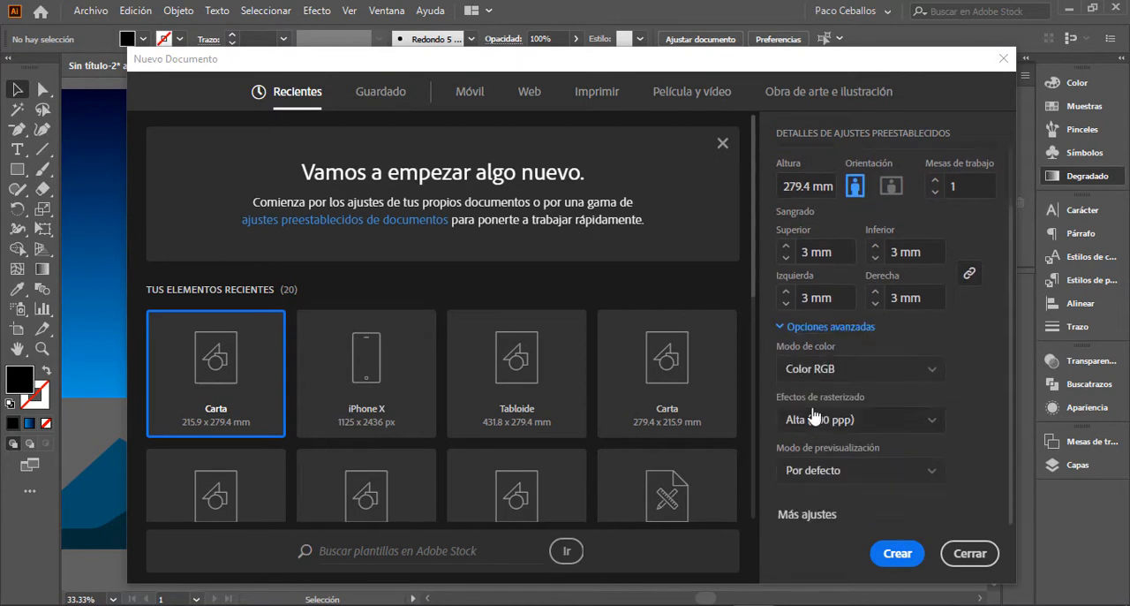
left_click(898, 554)
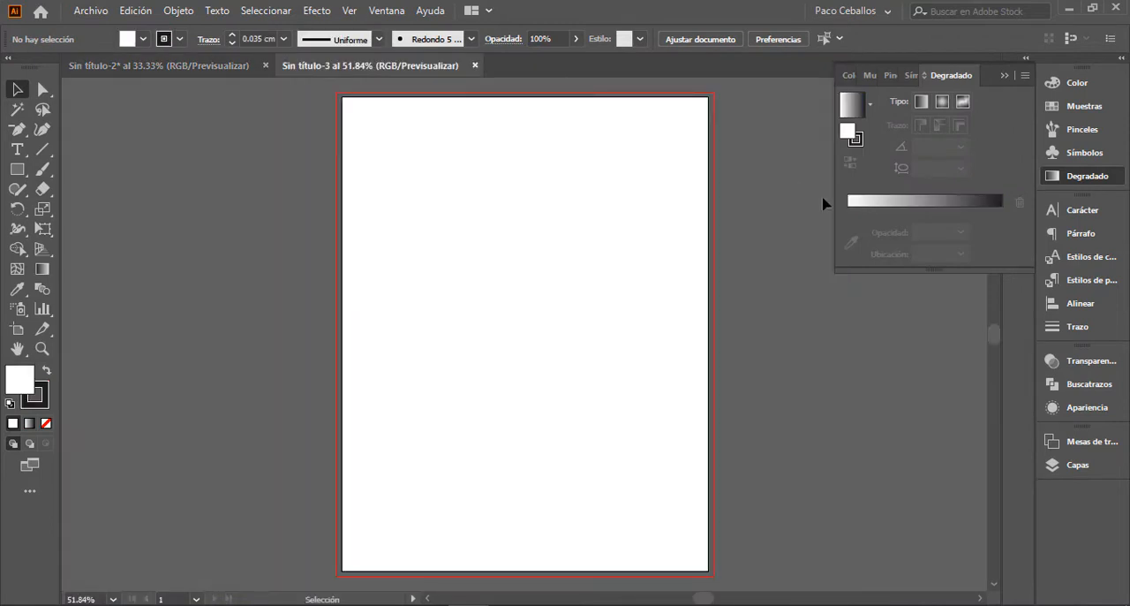
Step: Rename the document's only layer as Fondo
left_click(1026, 62)
left_click(1026, 62)
left_click(1008, 77)
left_click(1078, 465)
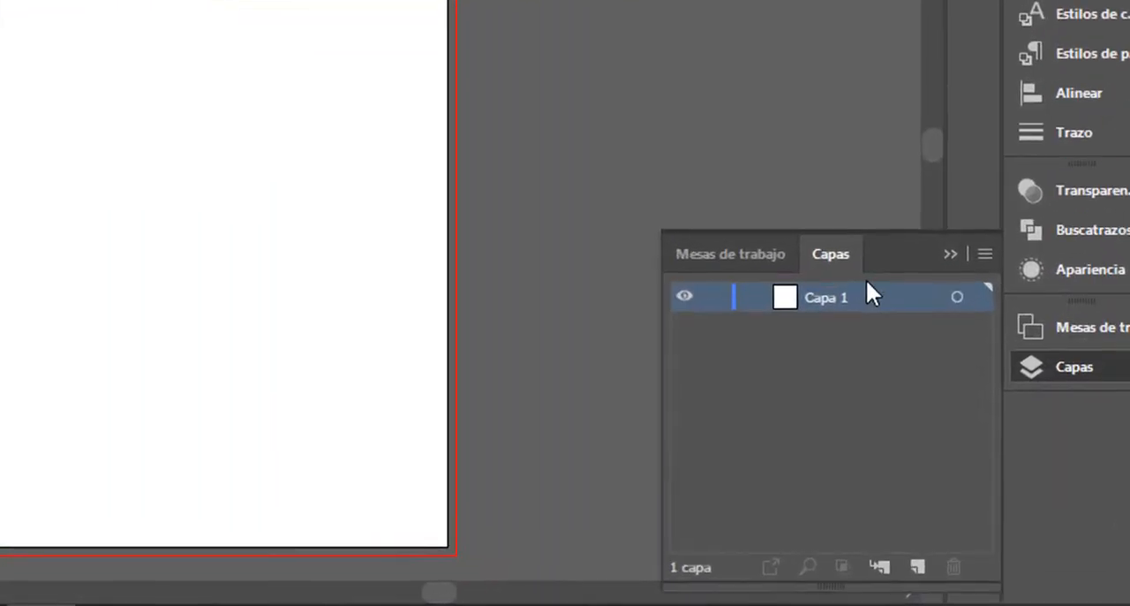
double_click(841, 299)
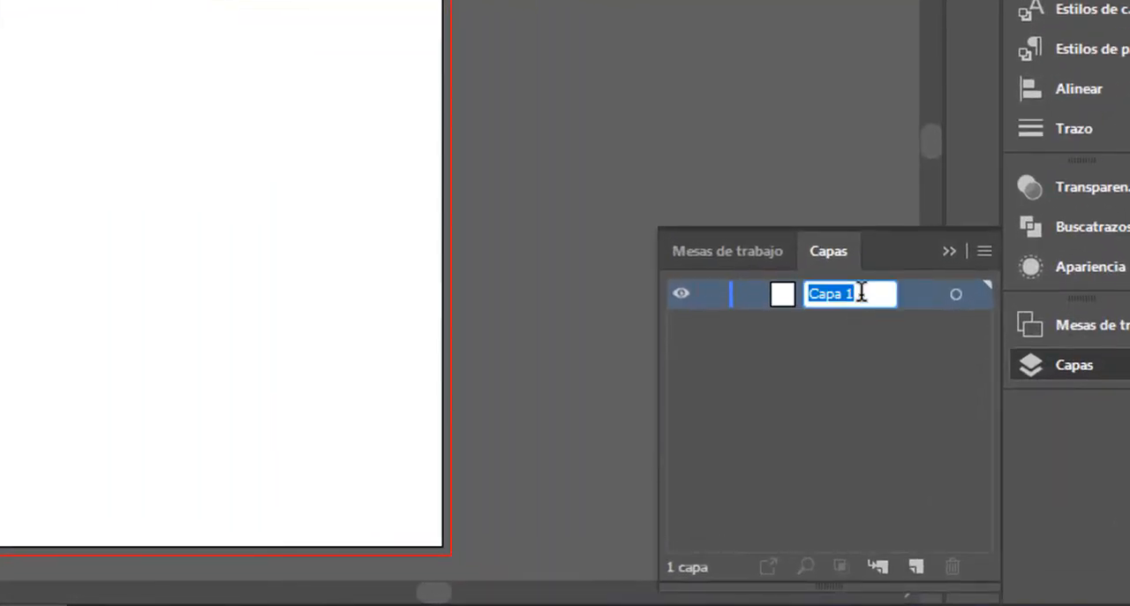
type("Fondo")
key("Return")
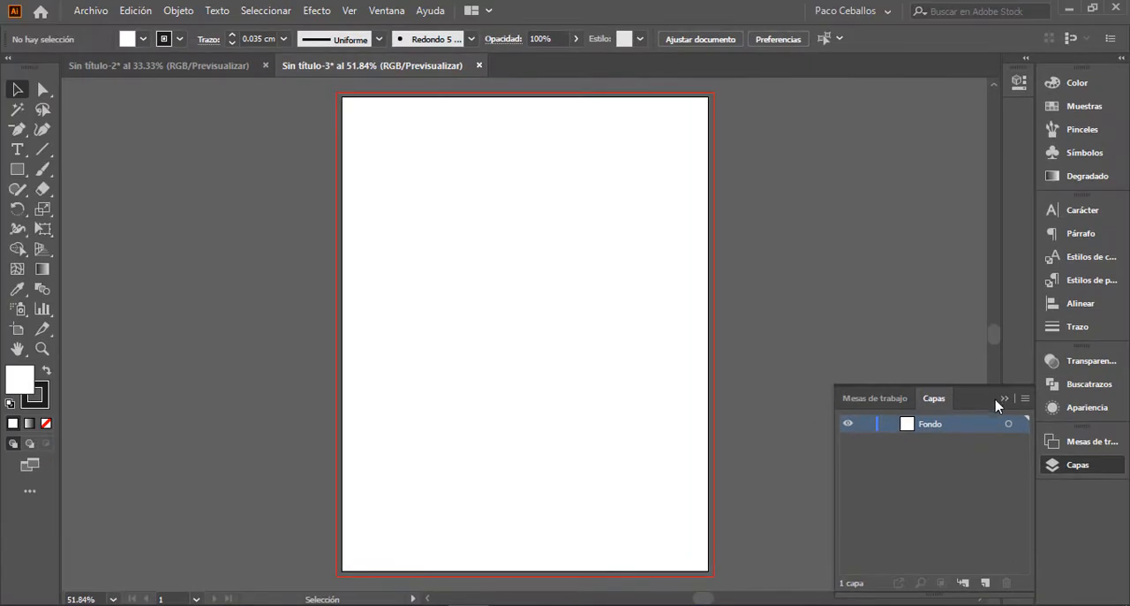
left_click(1005, 400)
Step: Draw a white rectangle with no stroke that covers the whole artboard out to the bleed edges
key("comma")
key("m")
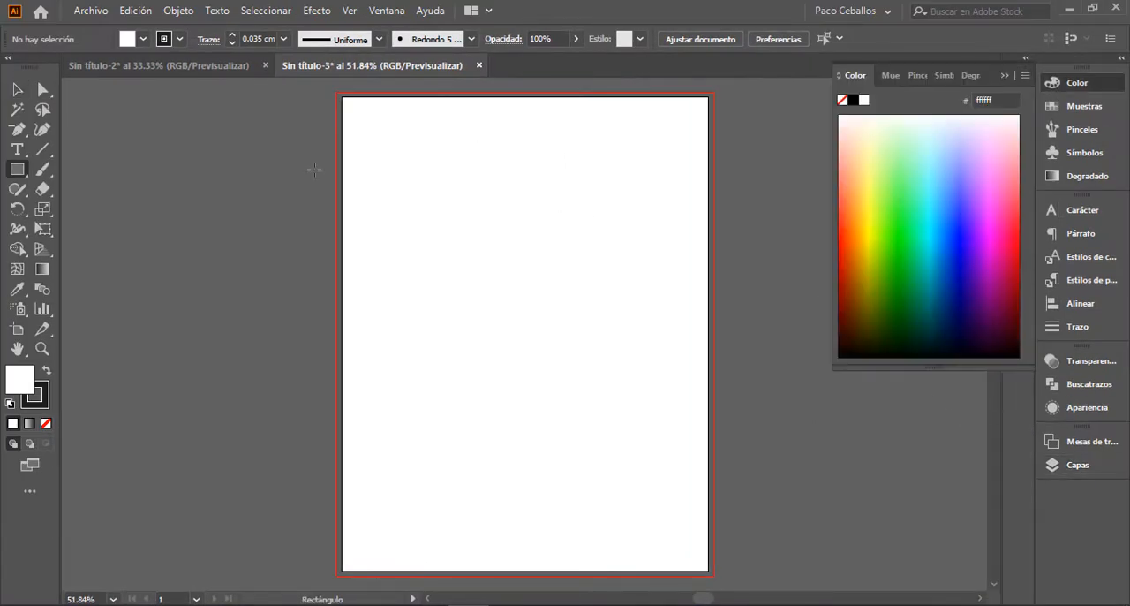
key("m")
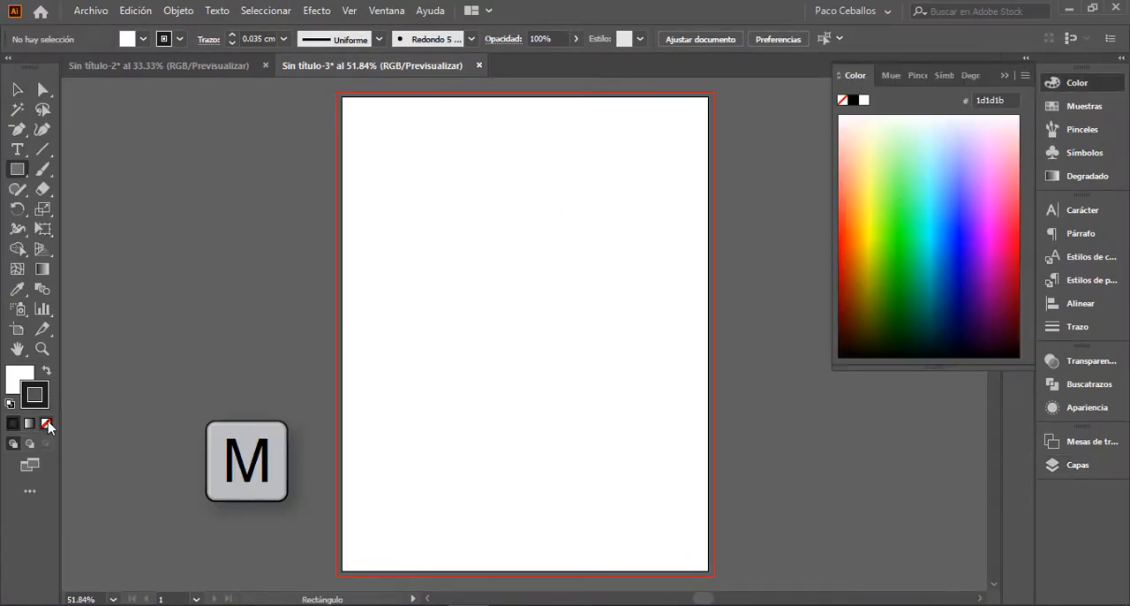
left_click(46, 423)
key("x")
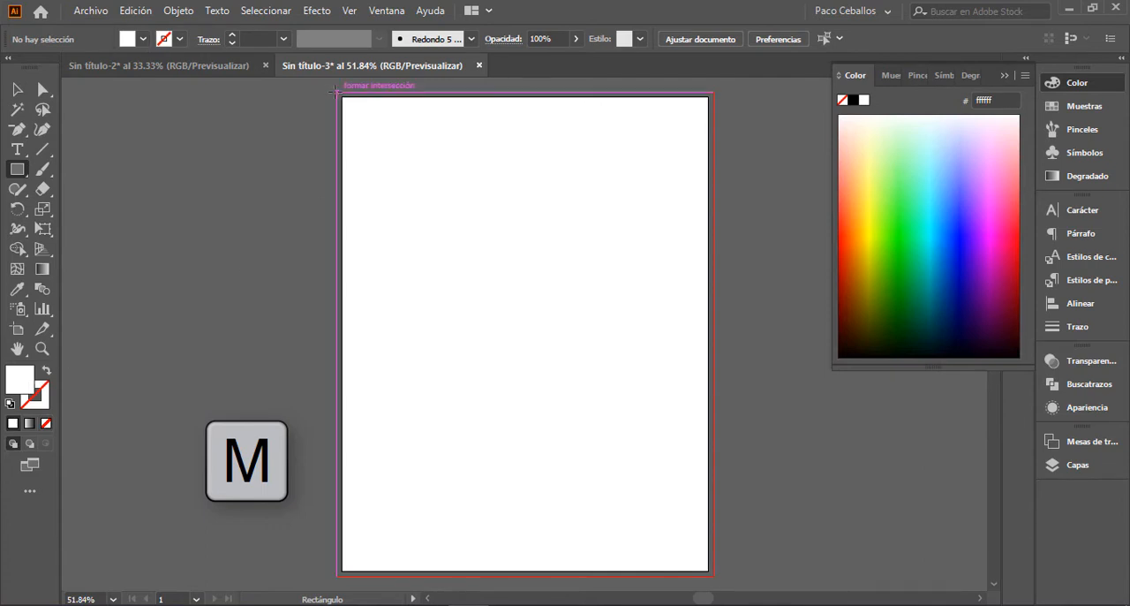
left_click_drag(344, 94, 709, 573)
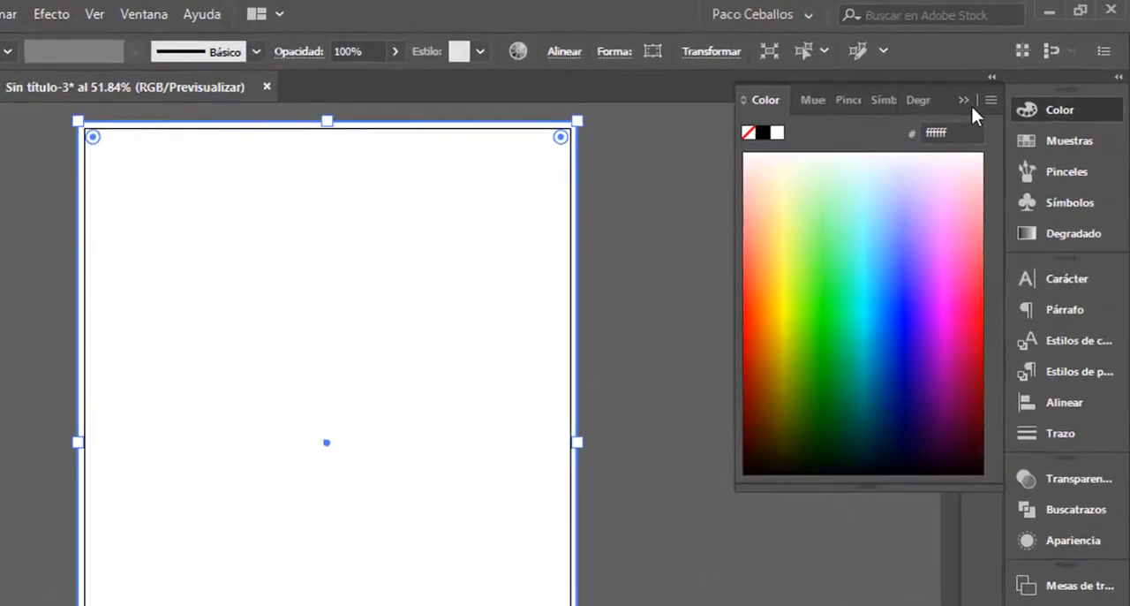
Step: Fill the background rectangle with a linear gradient at a 90° angle
left_click(1029, 109)
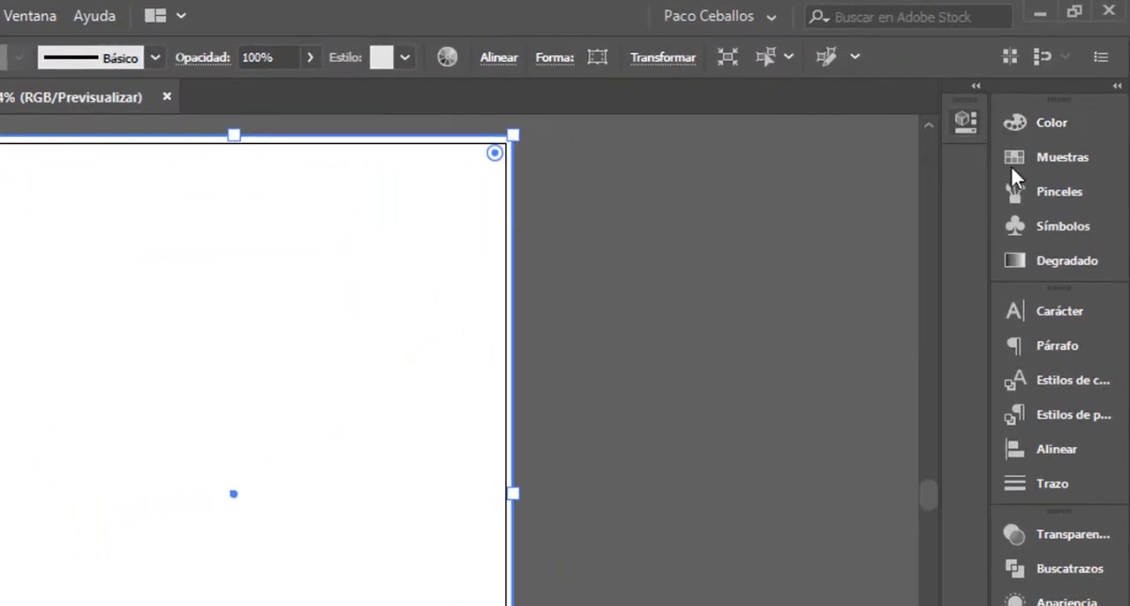
left_click(1029, 234)
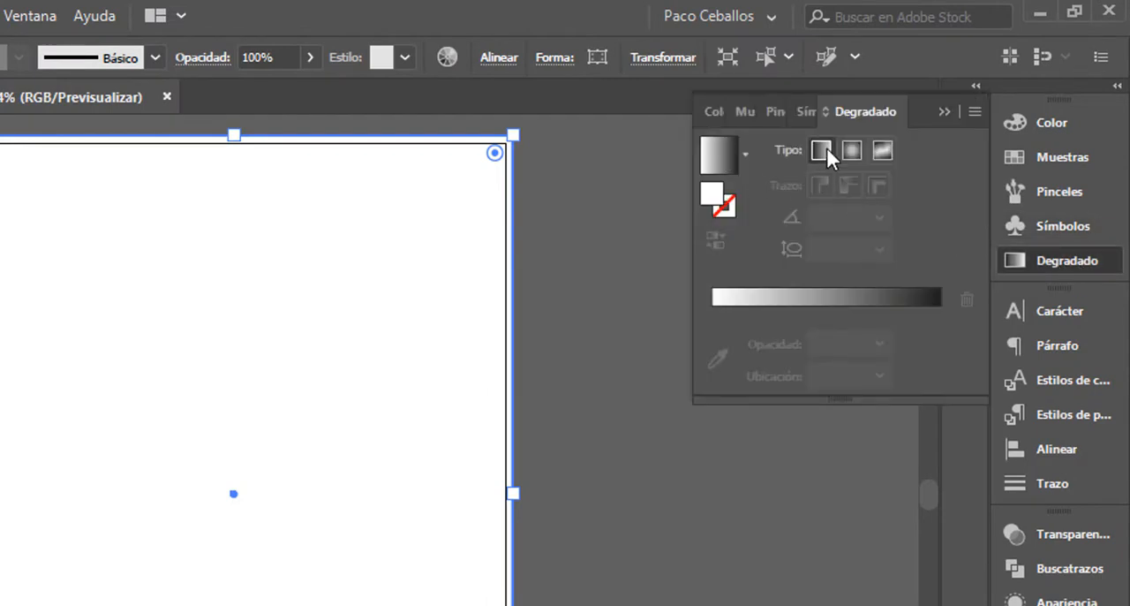
left_click(823, 151)
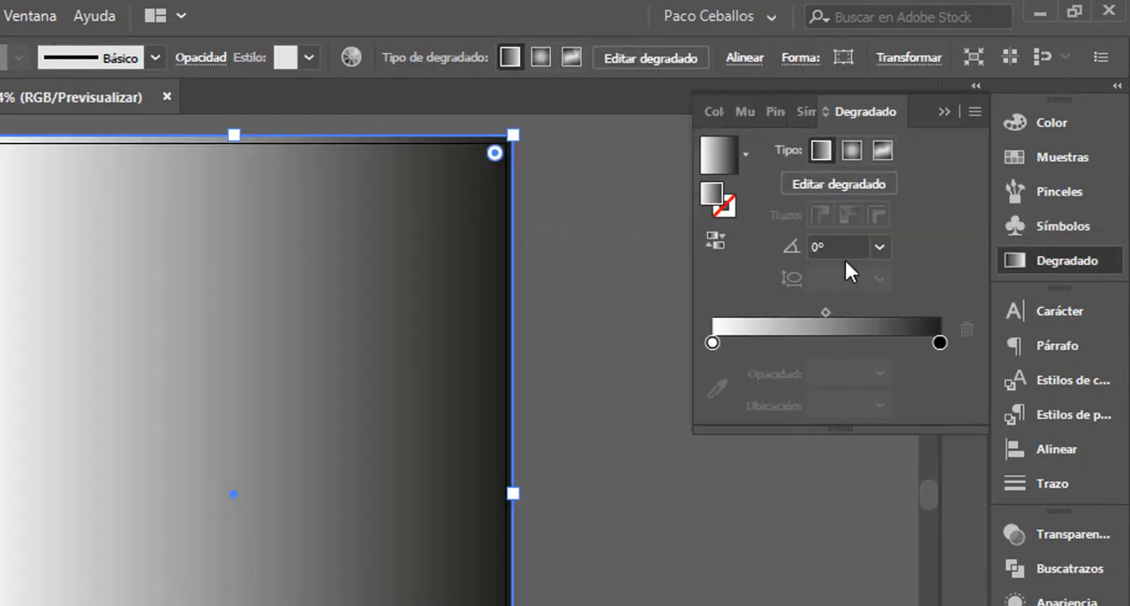
left_click(880, 248)
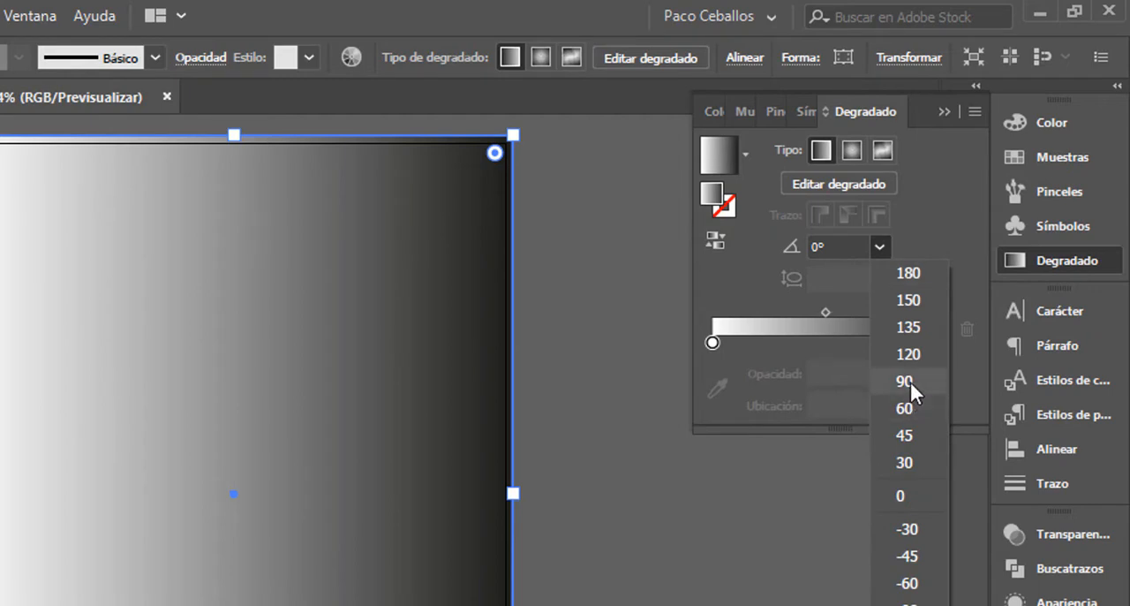
left_click(911, 381)
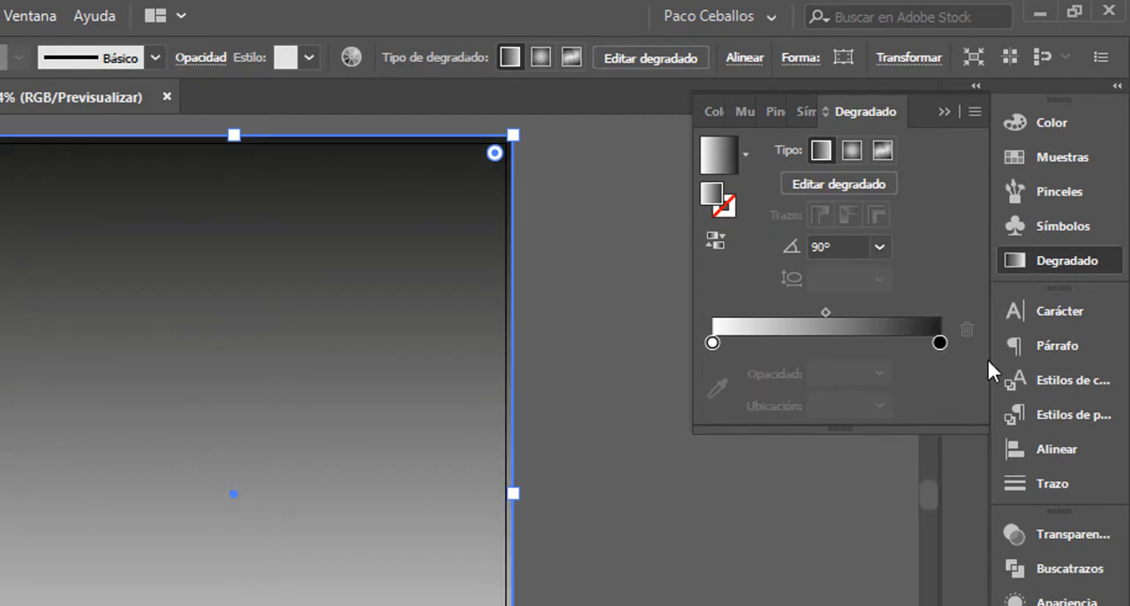
Step: Switch the gradient's black stop to RGB and set it to dark navy #000030
left_click(939, 344)
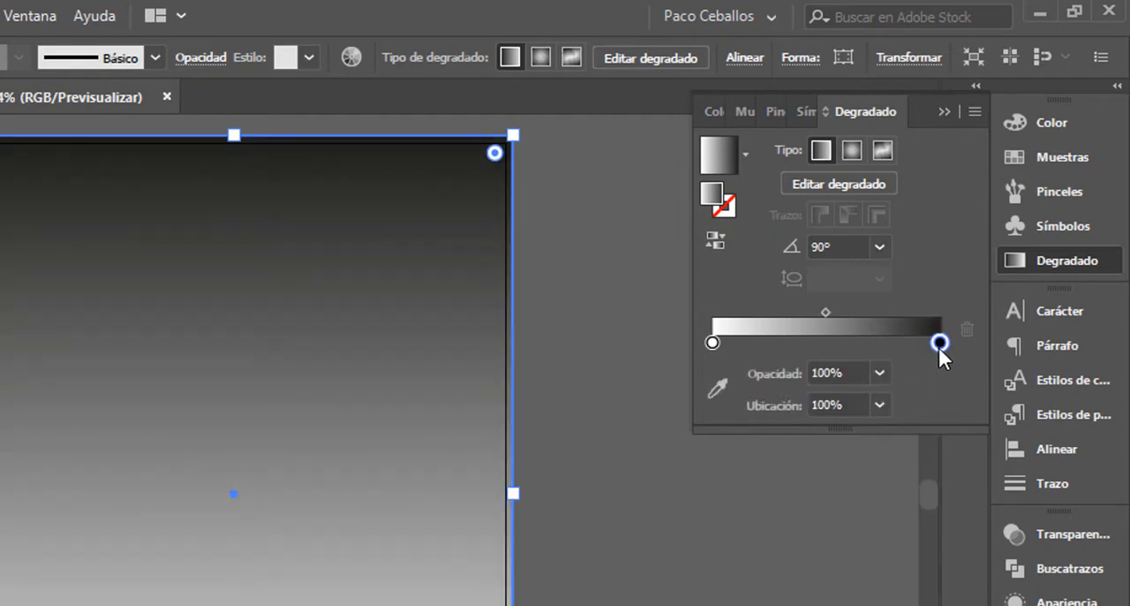
double_click(938, 343)
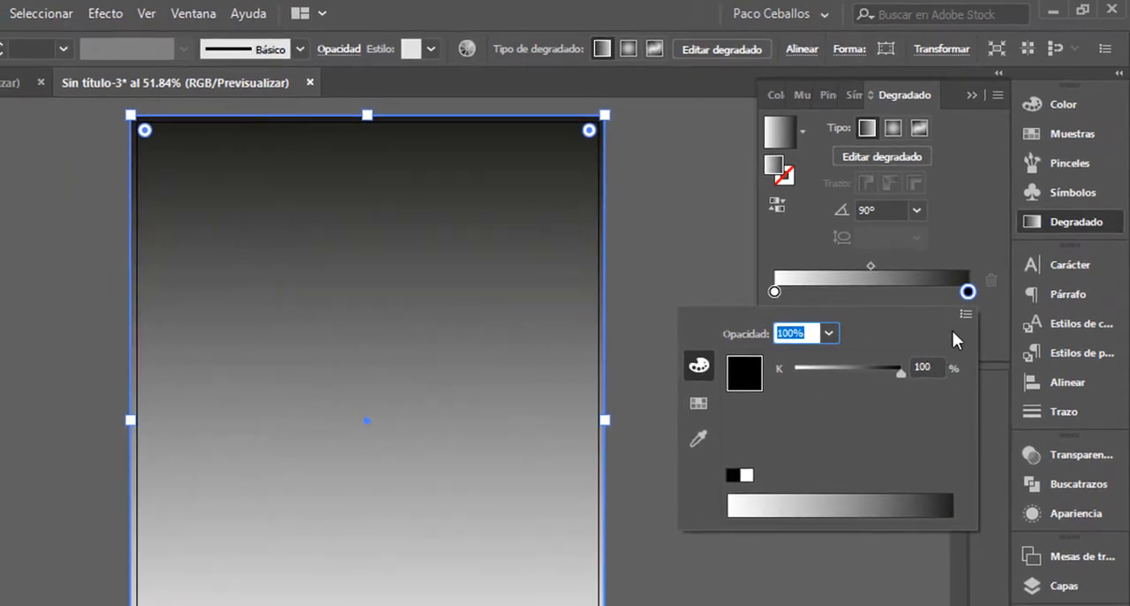
left_click(963, 315)
left_click(798, 346)
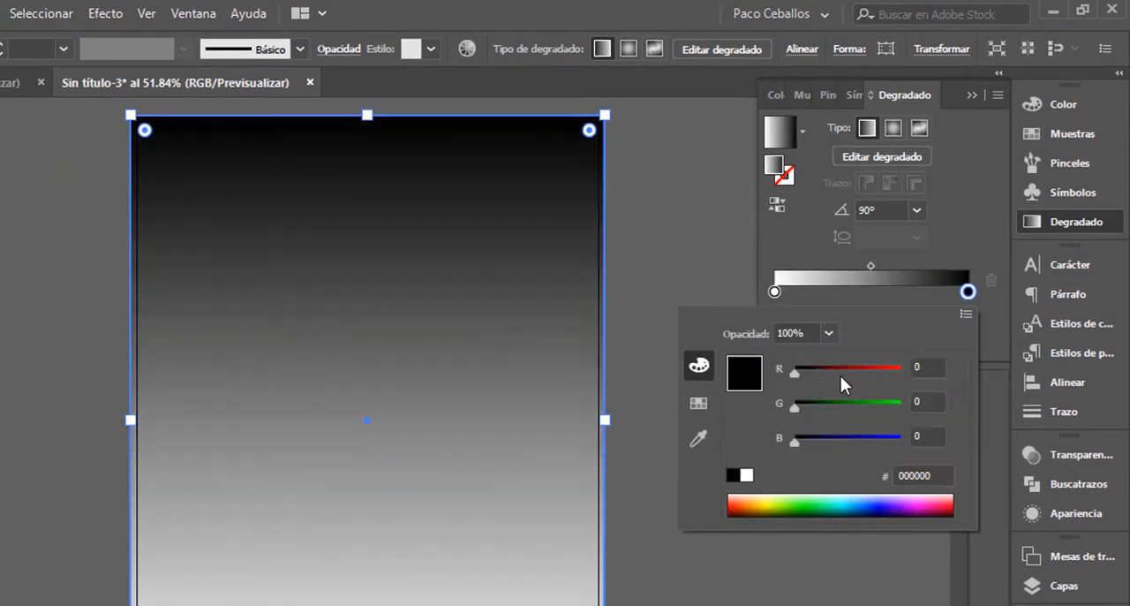
left_click_drag(795, 442, 866, 473)
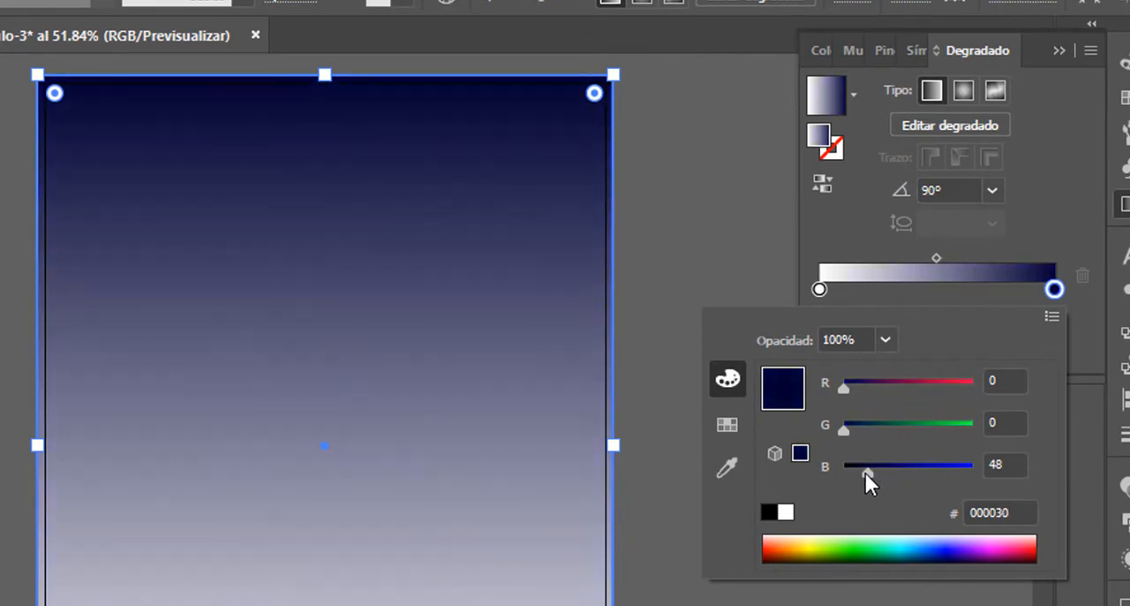
Step: Switch the gradient's white stop to RGB and set it to medium blue #248acd
left_click(819, 291)
double_click(820, 291)
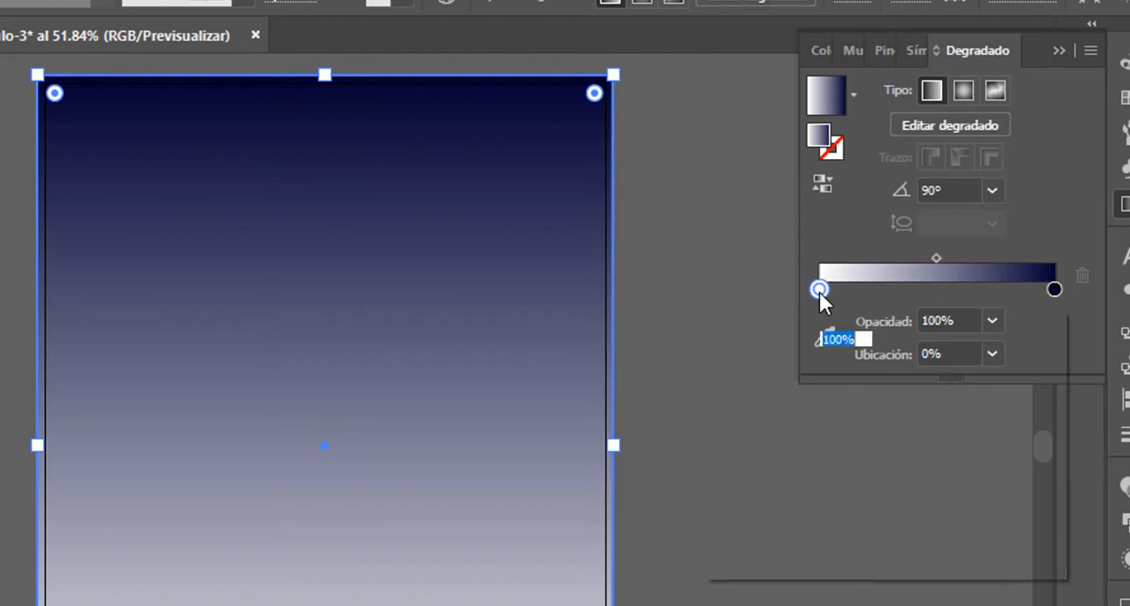
left_click(1051, 318)
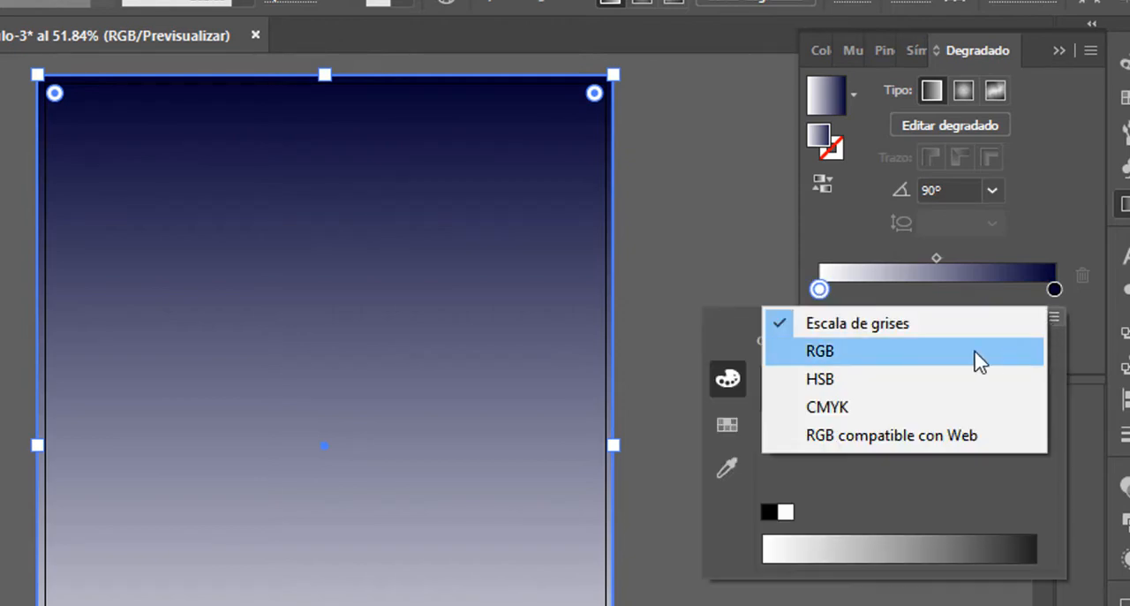
left_click(873, 355)
left_click_drag(956, 390, 891, 389)
left_click_drag(974, 431, 945, 433)
left_click_drag(893, 386, 857, 387)
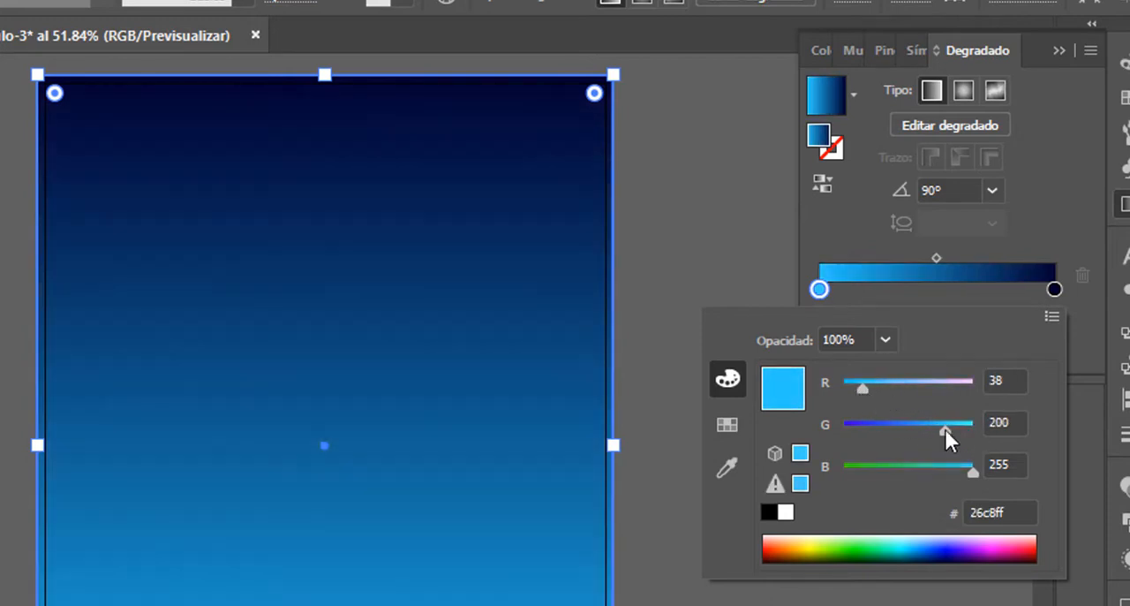
left_click_drag(951, 429, 900, 431)
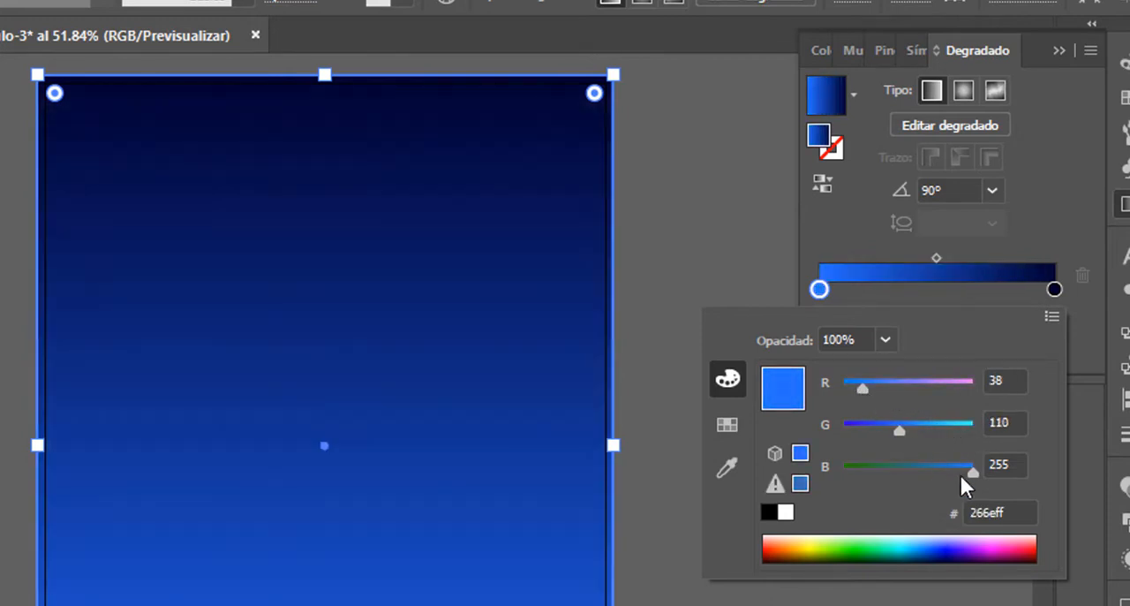
left_click_drag(967, 472, 948, 473)
left_click_drag(900, 431, 915, 433)
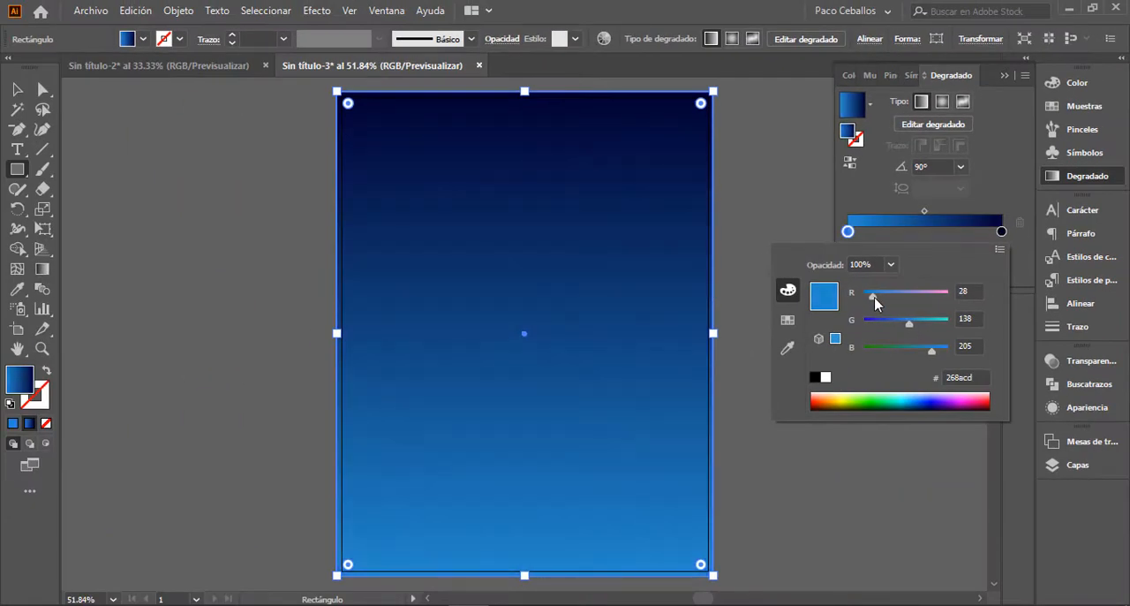
left_click_drag(875, 297, 878, 297)
left_click(928, 497)
left_click(1004, 76)
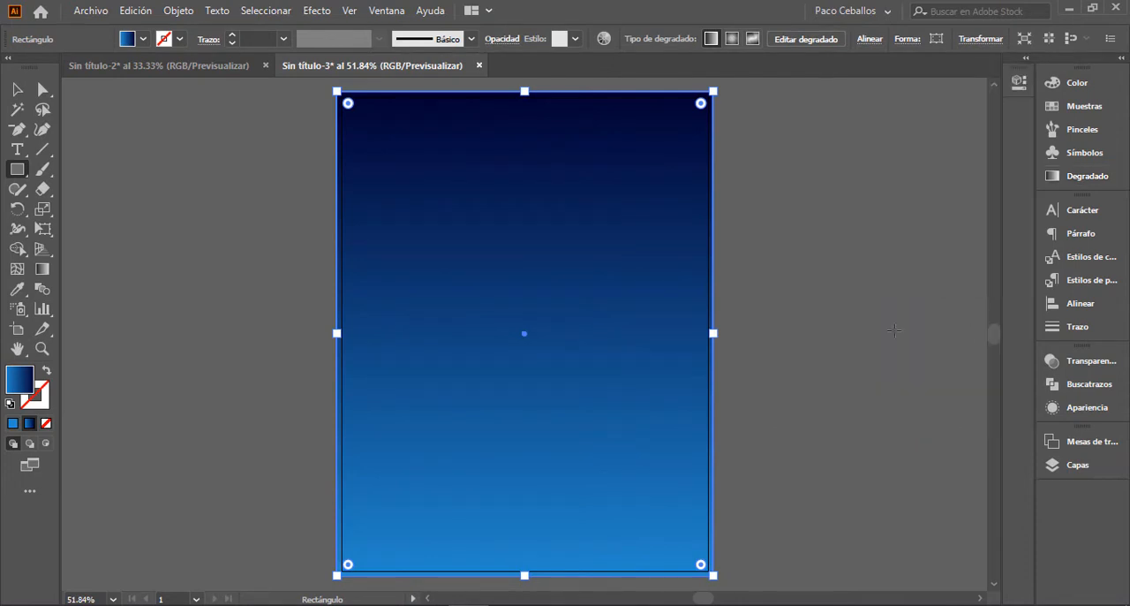
left_click(892, 326)
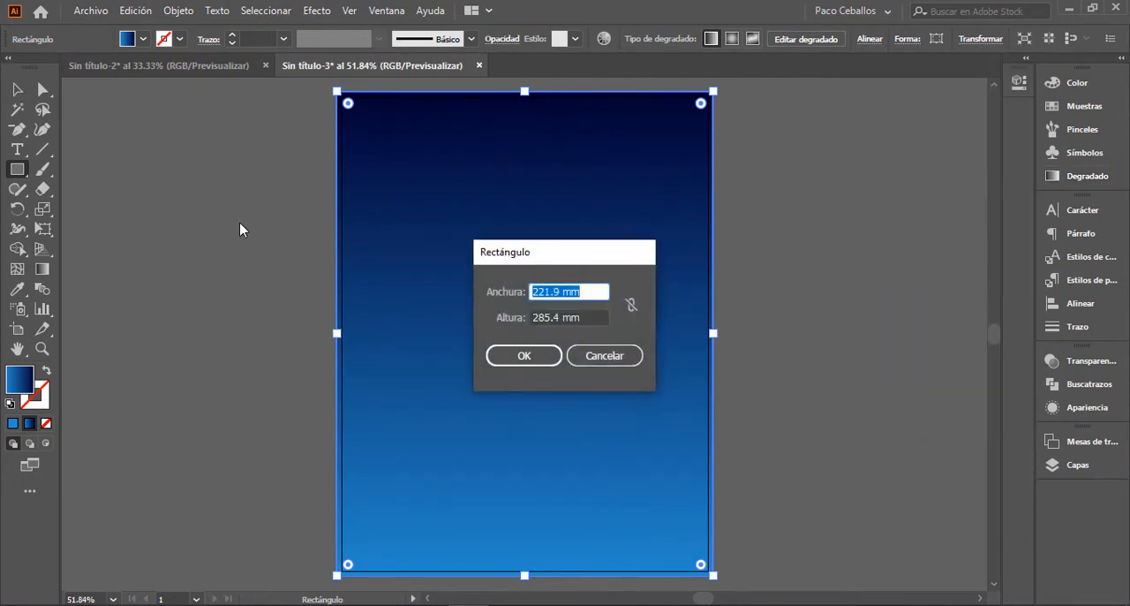
key("Return")
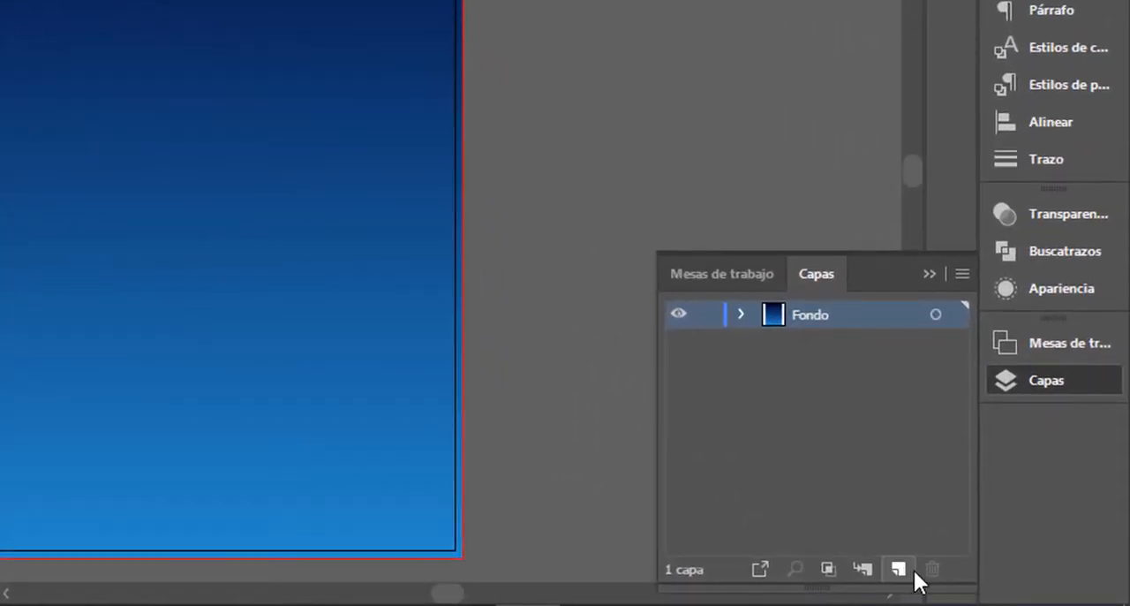
Step: Add a new layer named montañas above the Fondo layer
left_click(910, 568)
double_click(812, 315)
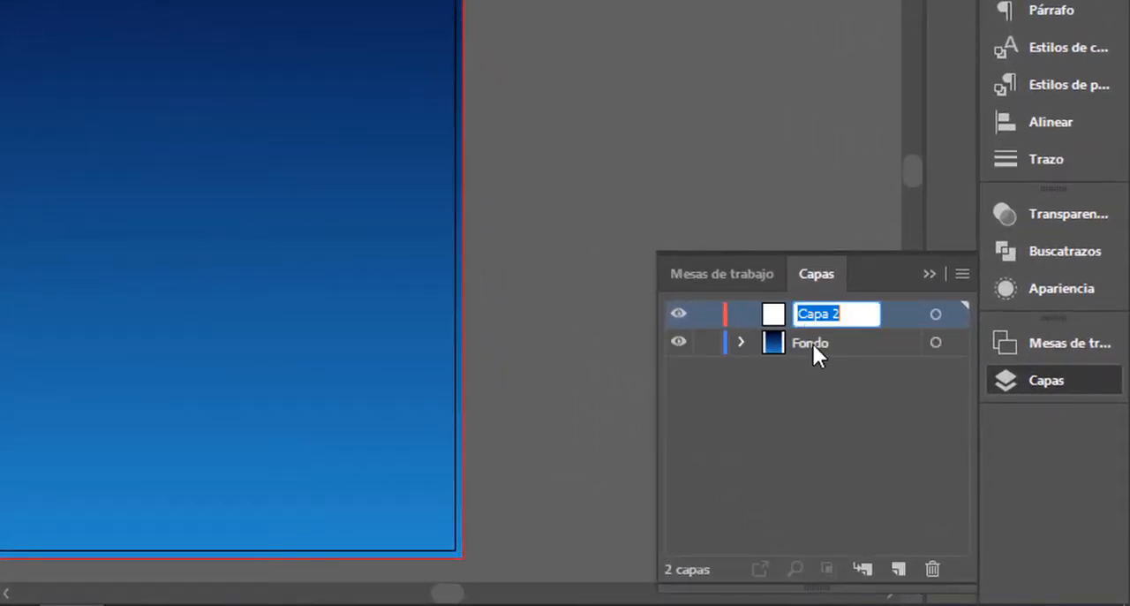
type("montañas")
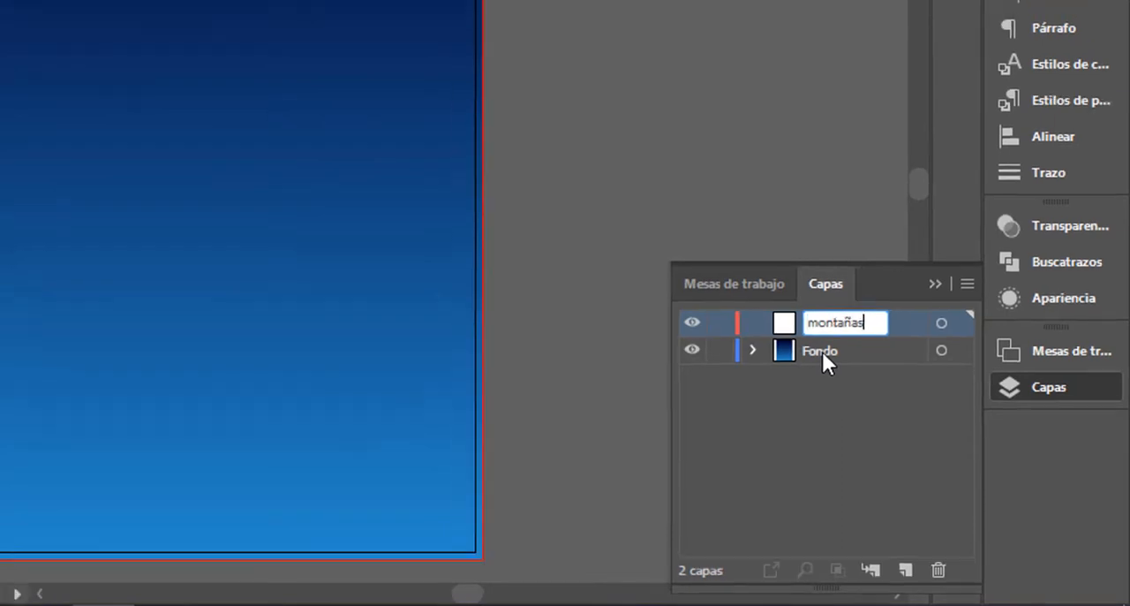
key("Return")
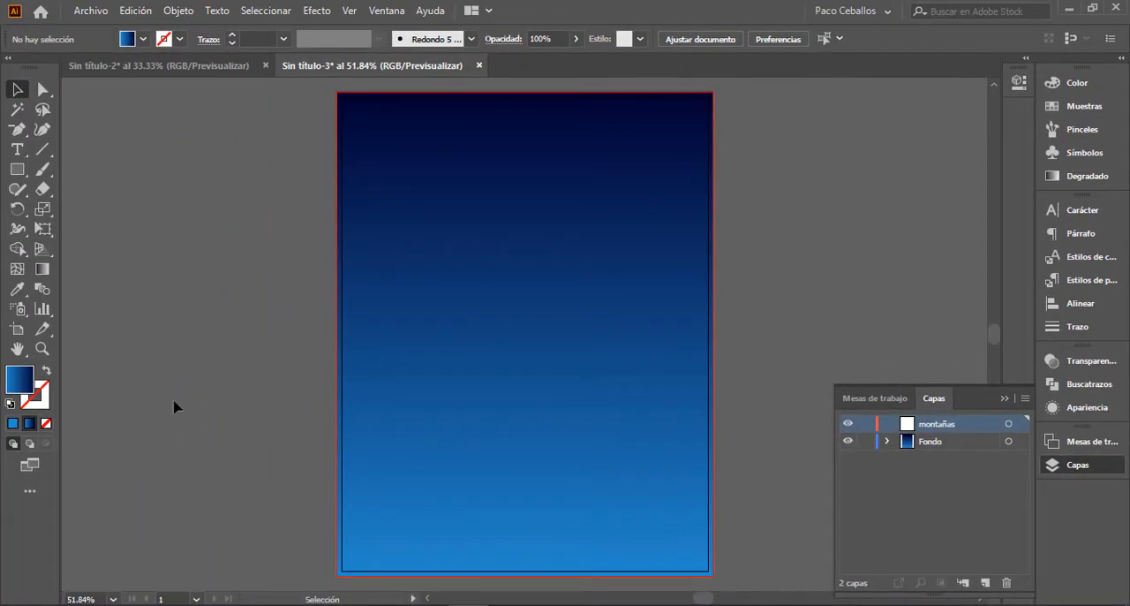
Step: Draw a closed mountain silhouette with the Pen tool across the artboard's lower edge, highest at the left, with solid #248acd fill and no stroke
key("p")
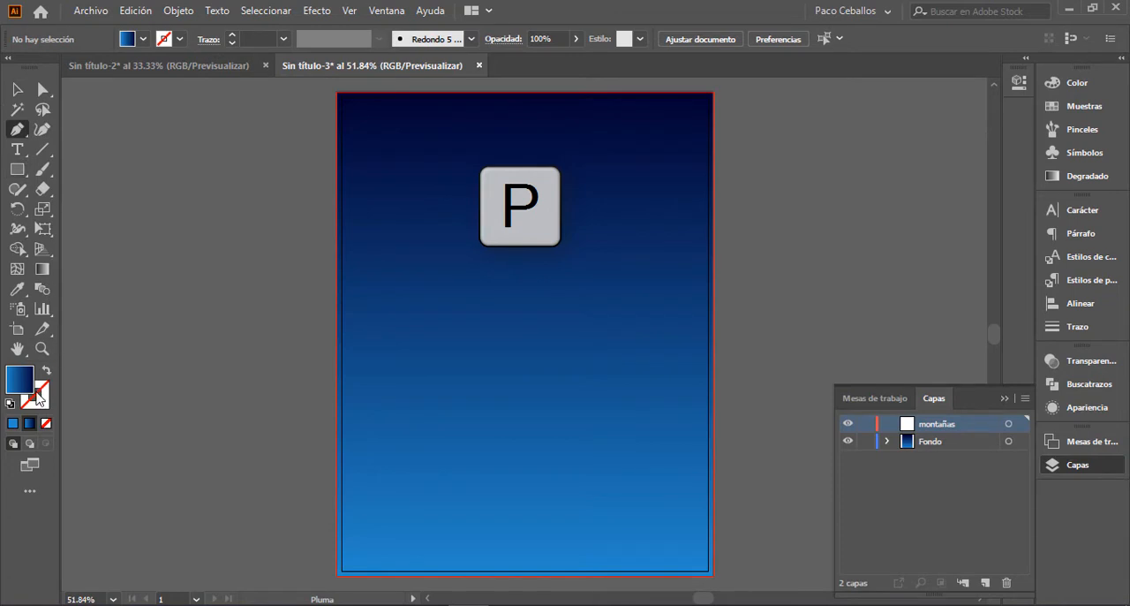
left_click(14, 424)
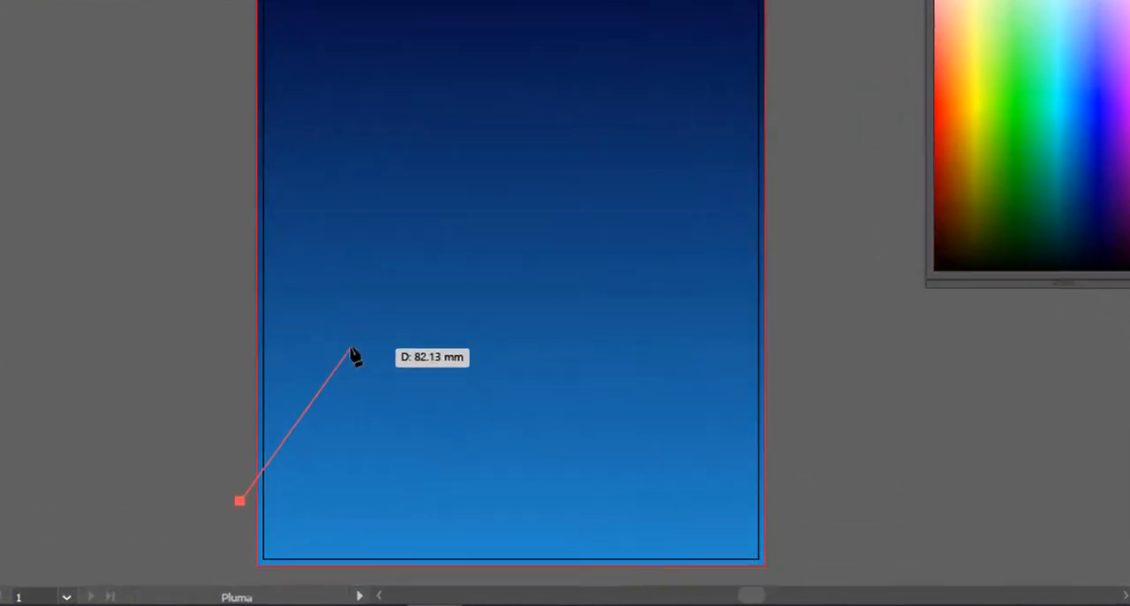
left_click(406, 412)
left_click(413, 443)
left_click(424, 415)
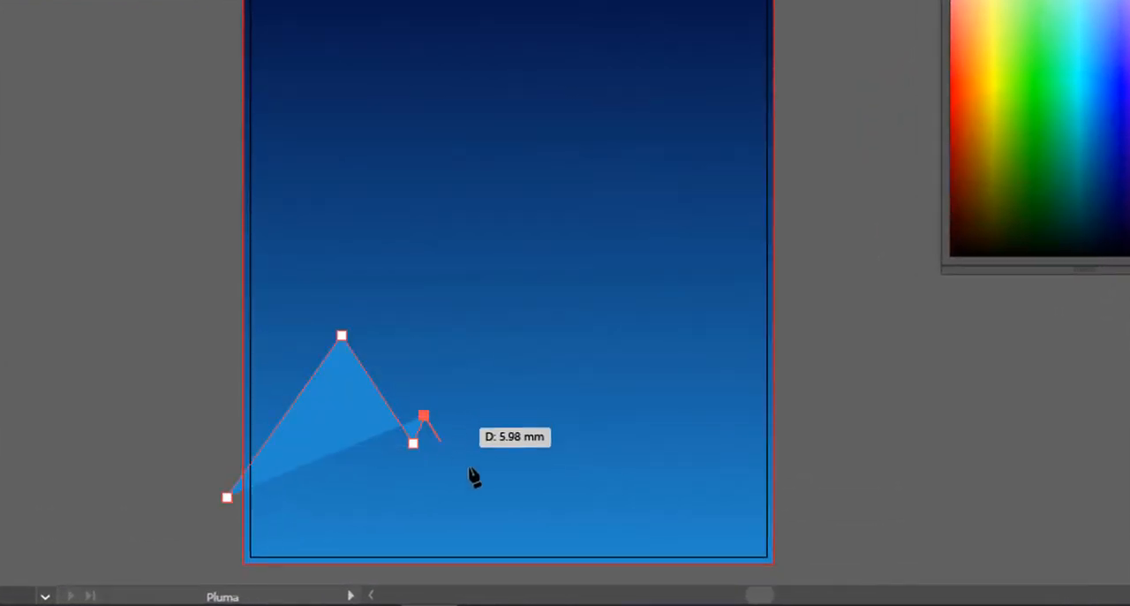
left_click(477, 467)
left_click_drag(522, 490, 542, 489)
left_click(586, 487)
left_click(641, 525)
left_click(728, 538)
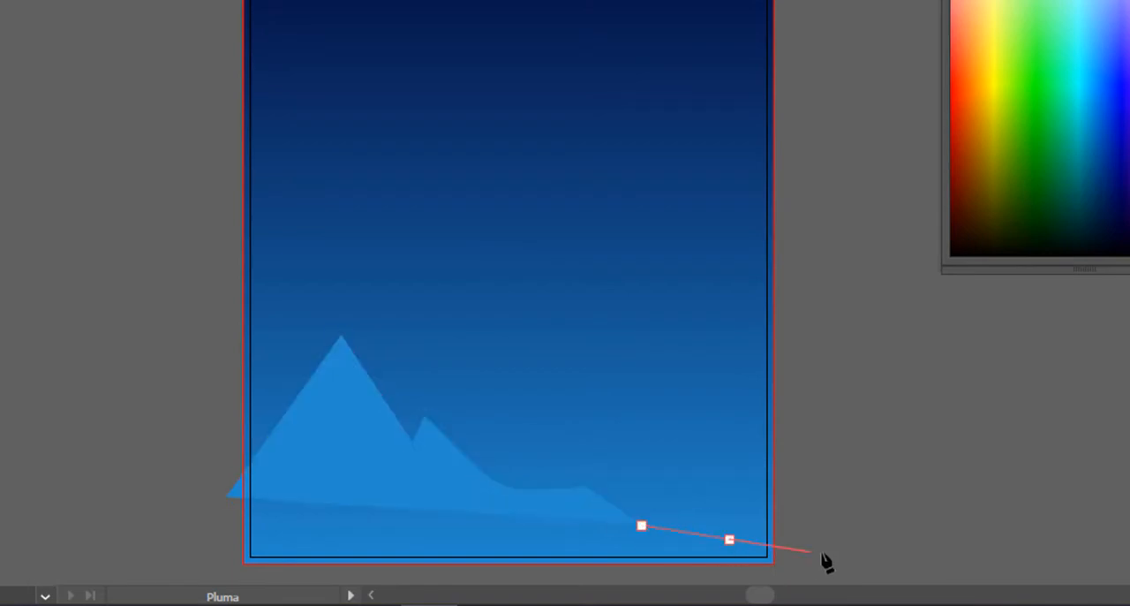
left_click(824, 539)
left_click(817, 569)
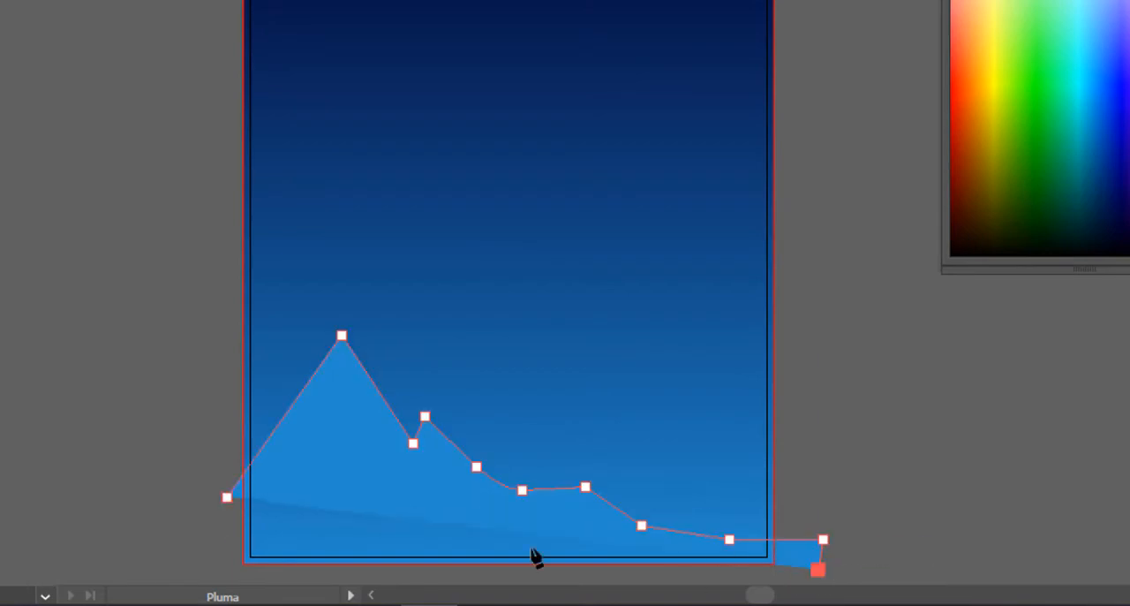
left_click(214, 577)
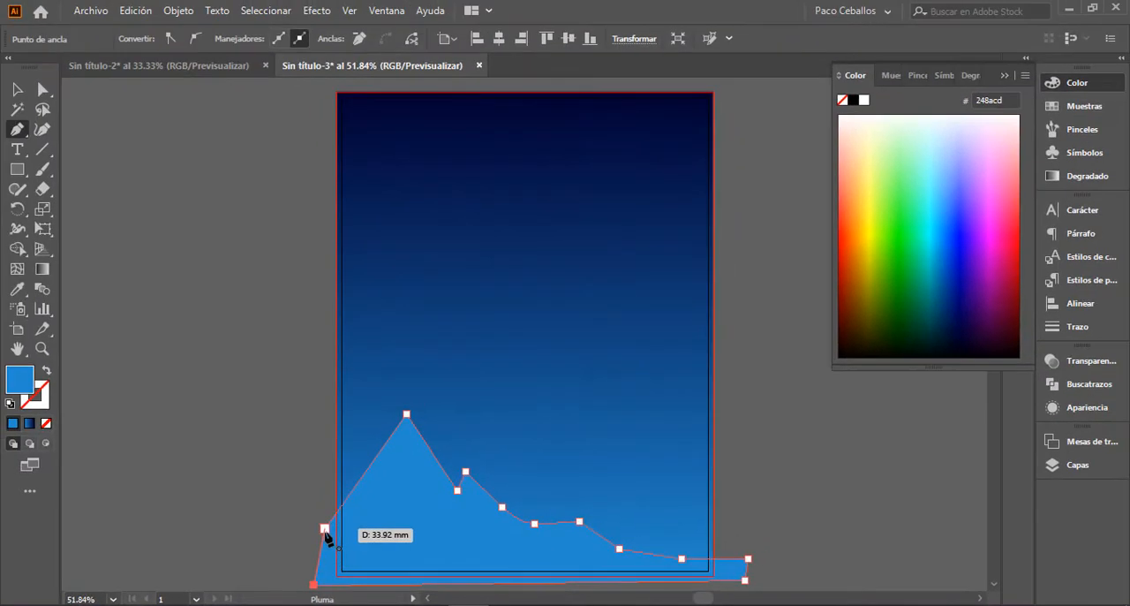
left_click(324, 528)
key("v")
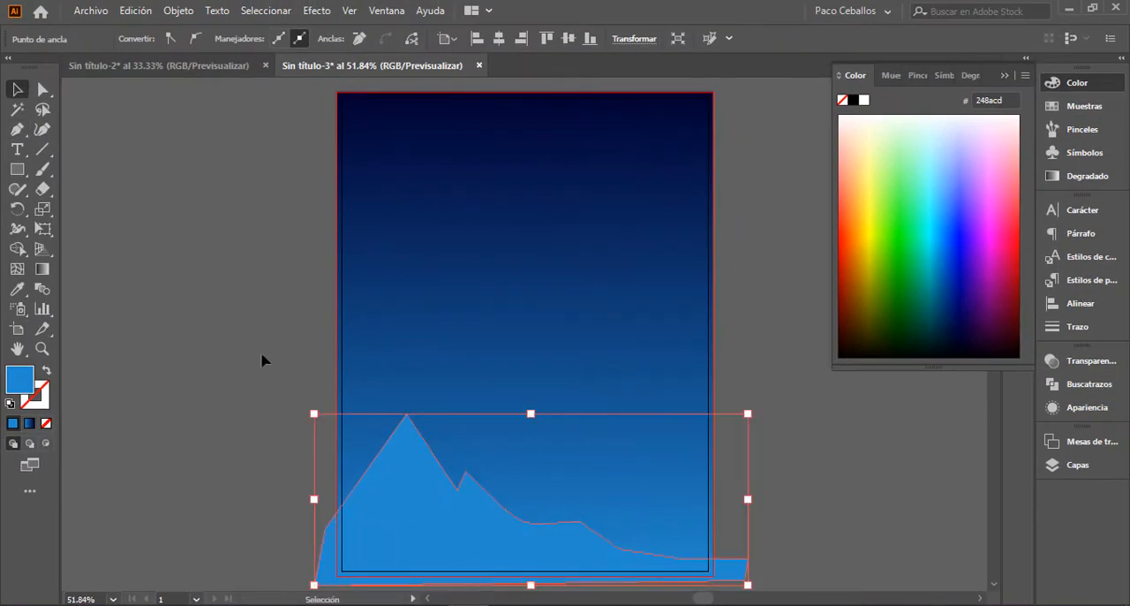
left_click(180, 258)
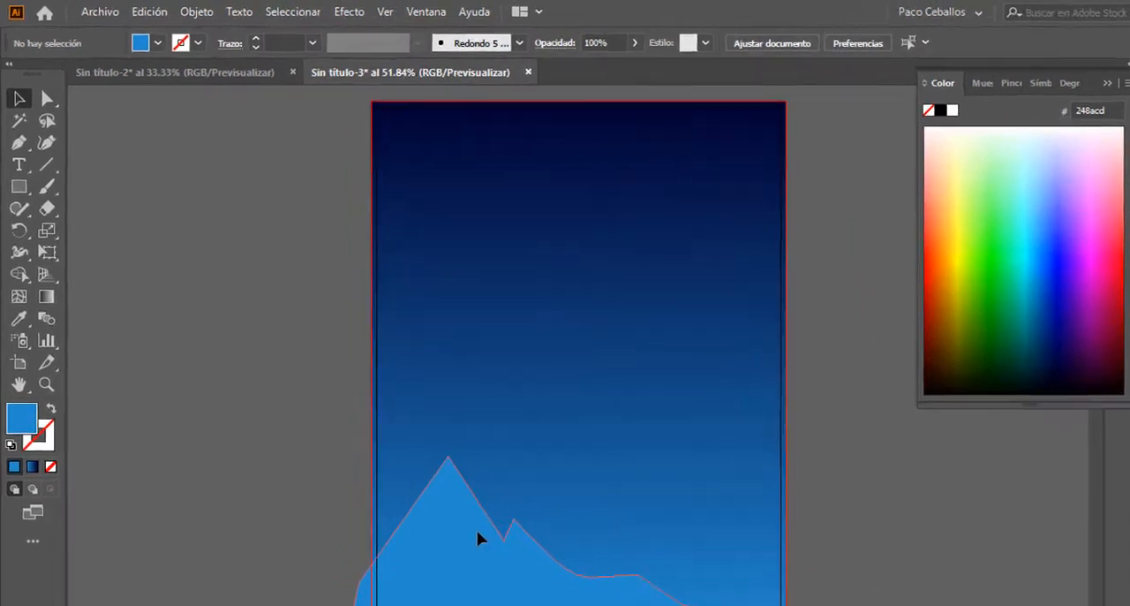
Step: Reflect a copy of the mountain silhouette across the vertical axis at 90°
left_click(432, 484)
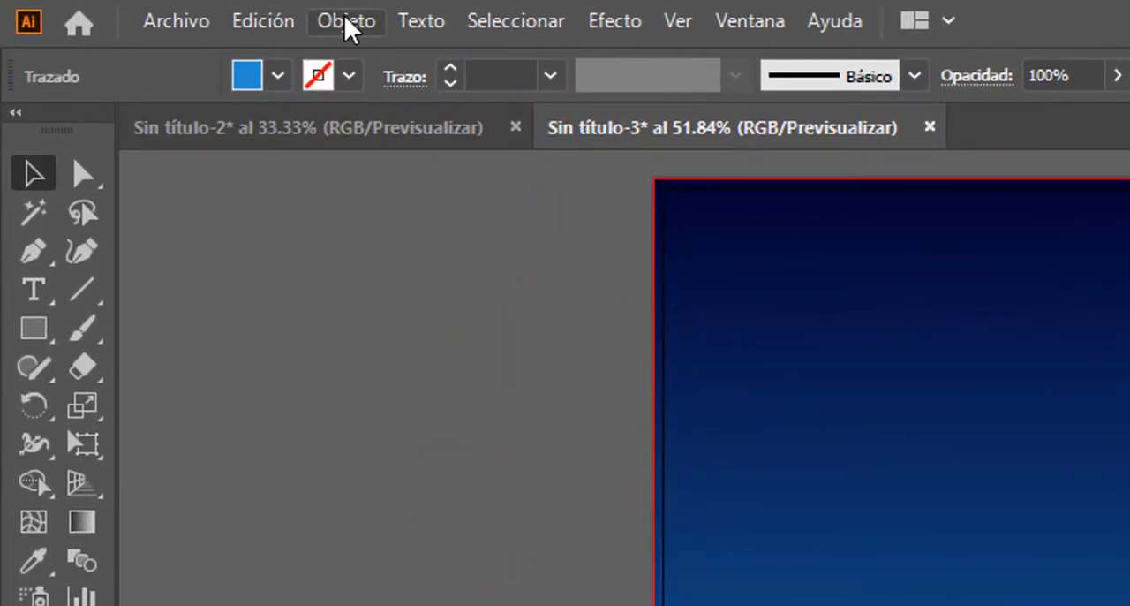
left_click(320, 18)
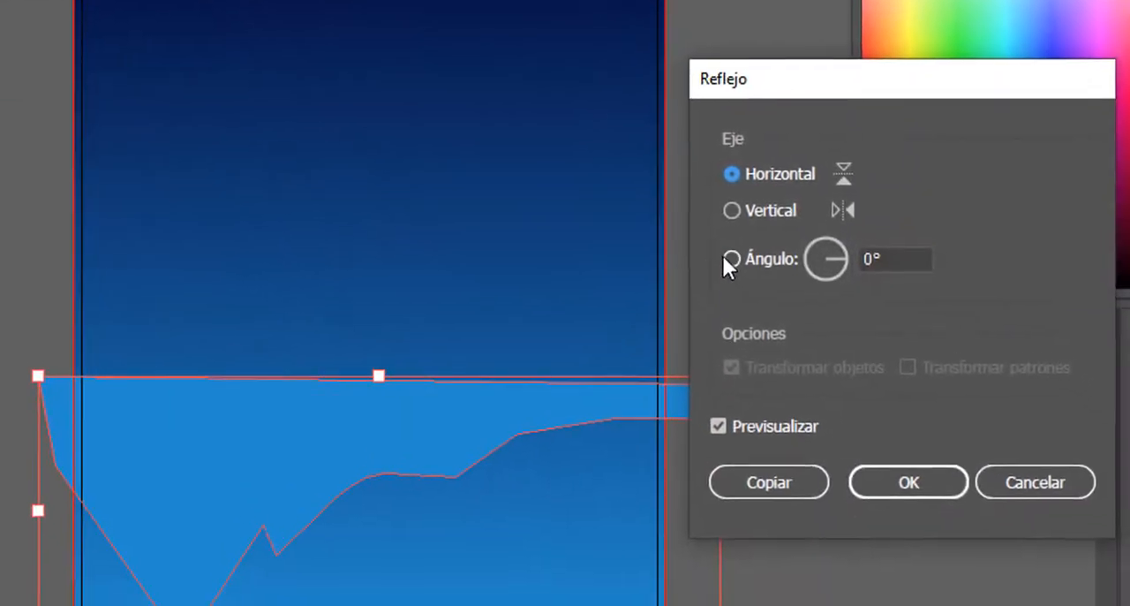
left_click(721, 197)
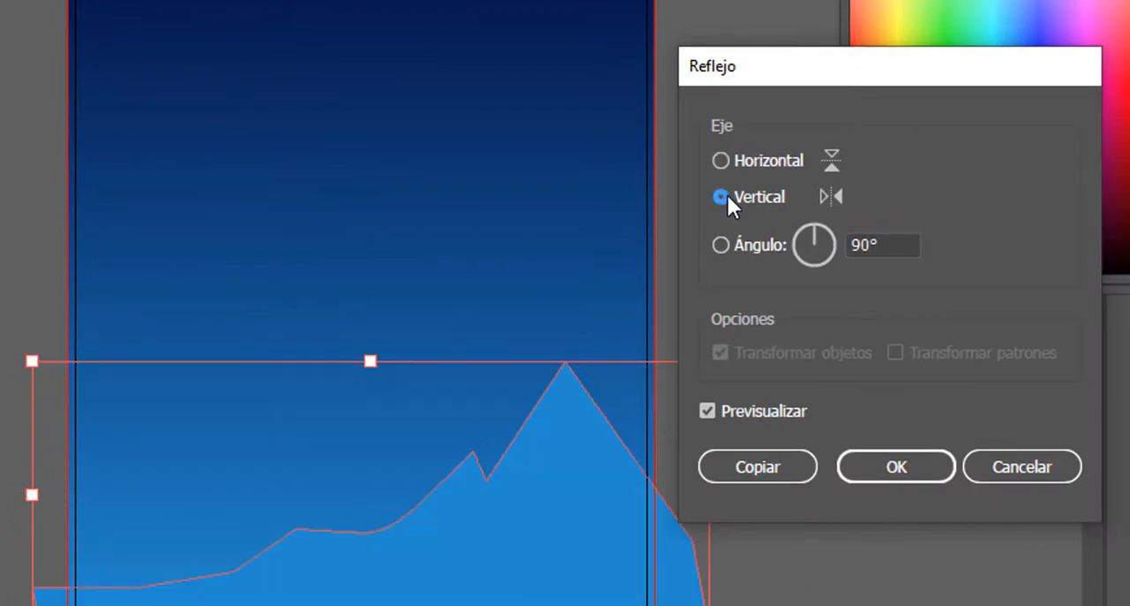
left_click(768, 469)
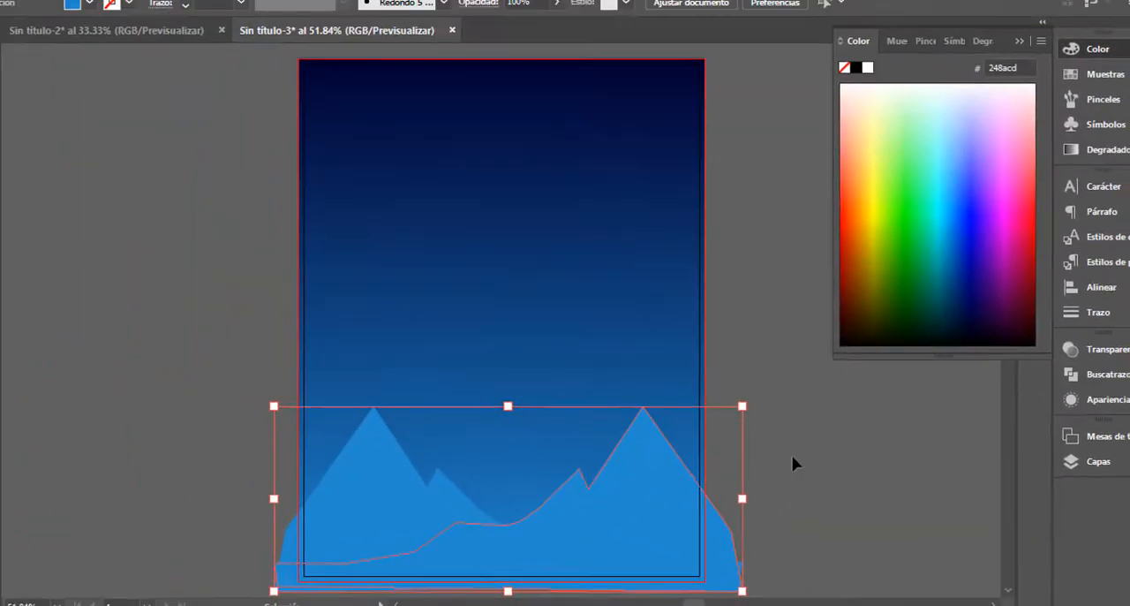
left_click(792, 457)
Step: Change the mirrored mountain's fill to dark blue #154c6b
left_click(669, 495)
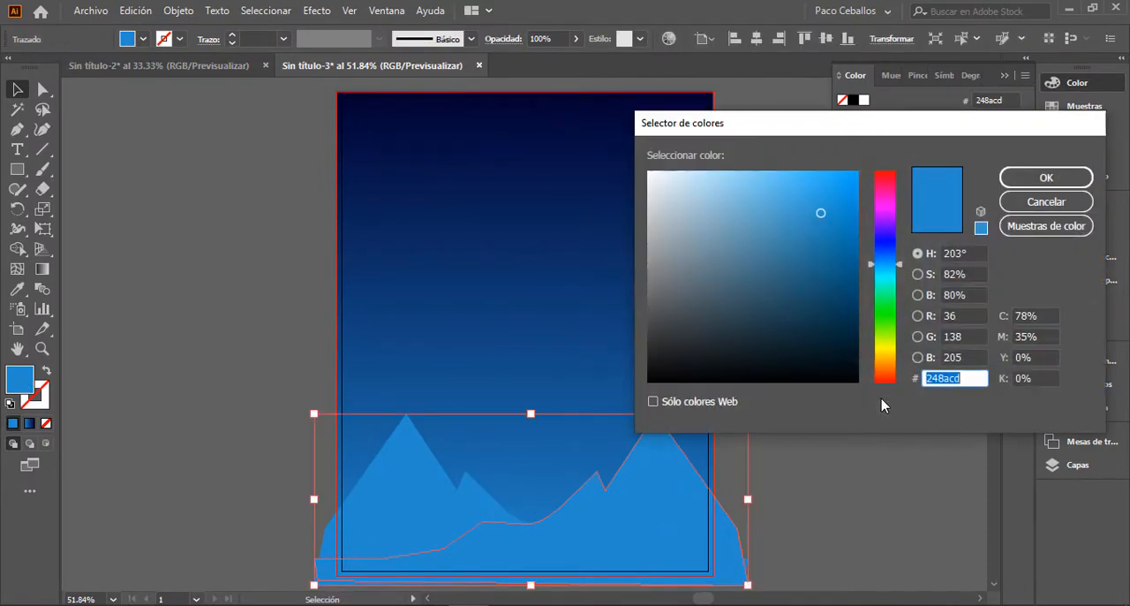
left_click(818, 293)
left_click(1021, 184)
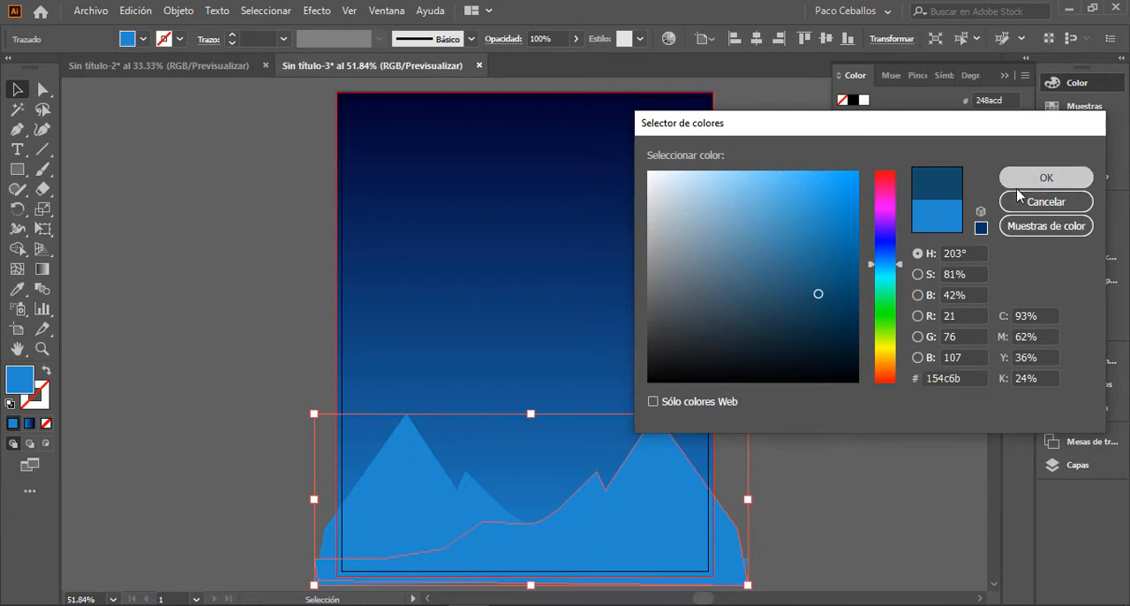
left_click(875, 465)
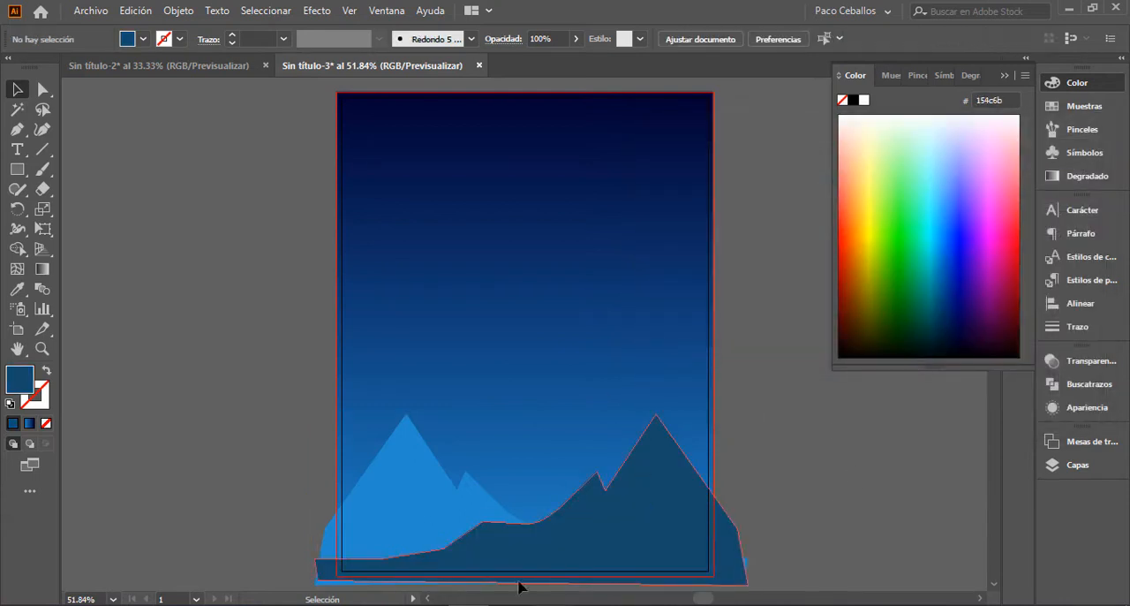
Step: Give the original light blue mountain the mirrored mountain's fill by sampling it with the Eyedropper
left_click(416, 517)
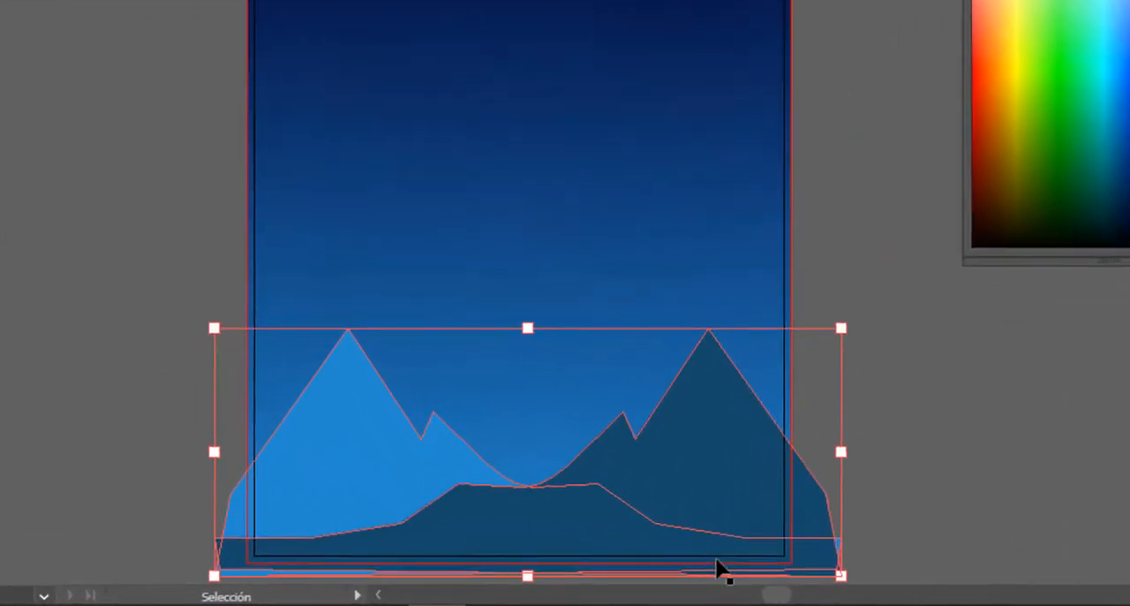
key("i")
left_click(712, 436)
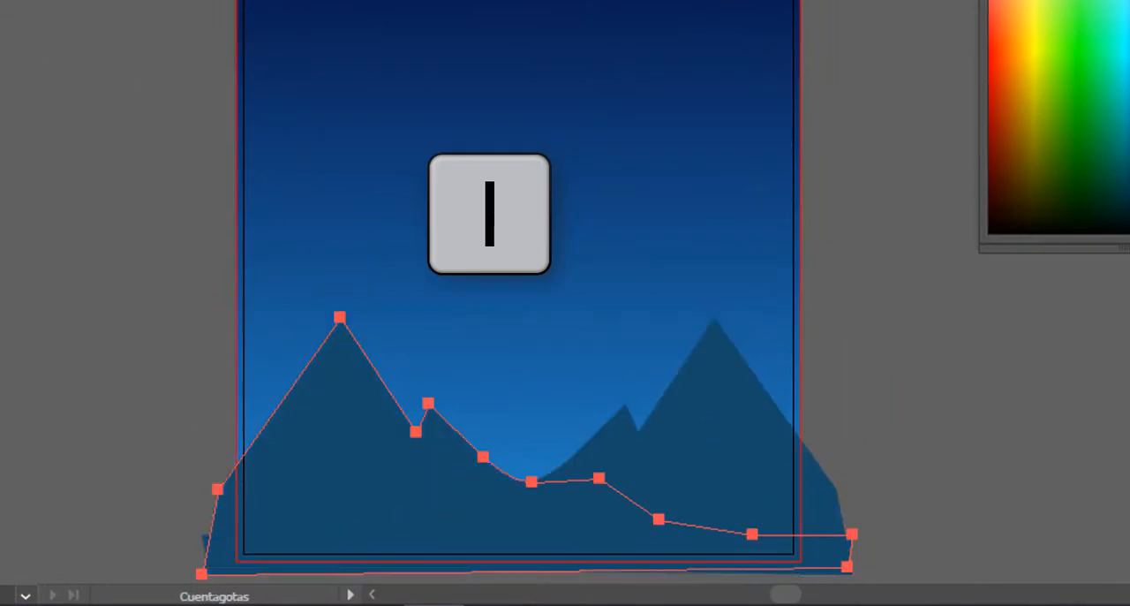
key("v")
left_click(983, 269)
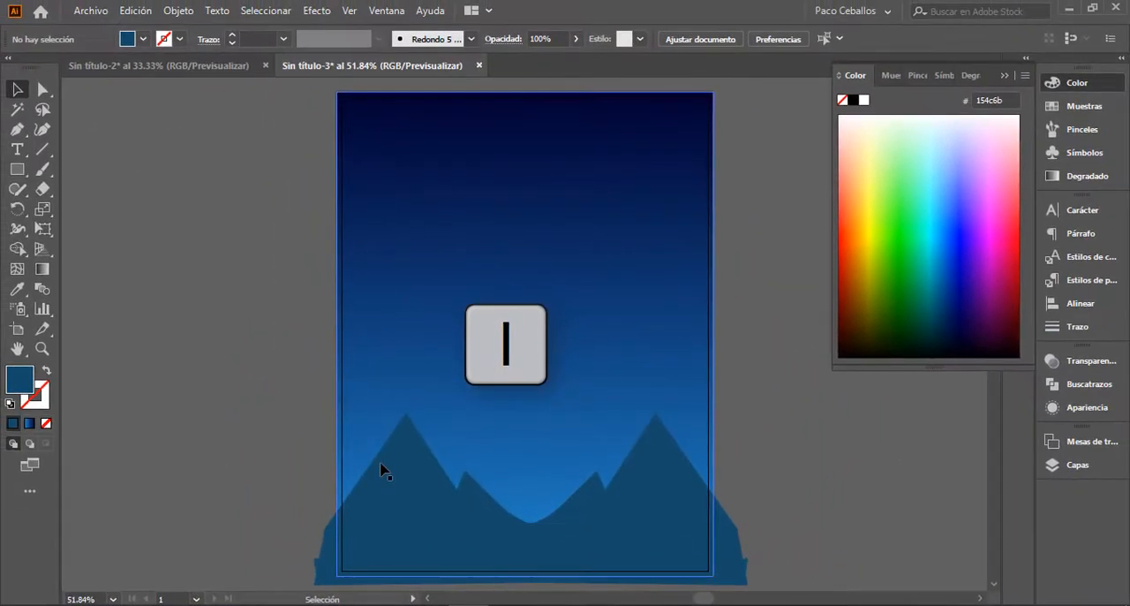
Step: Set the fill of the front mountain with the peak on the right to #0c2f3f
left_click(686, 490)
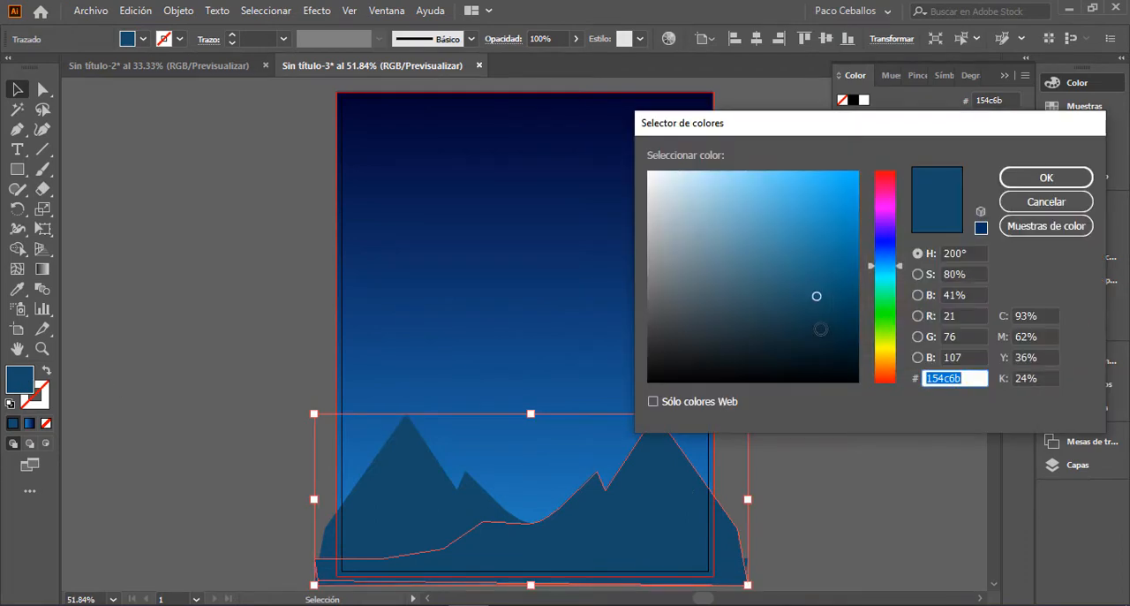
type("0c2f3f")
left_click(1047, 177)
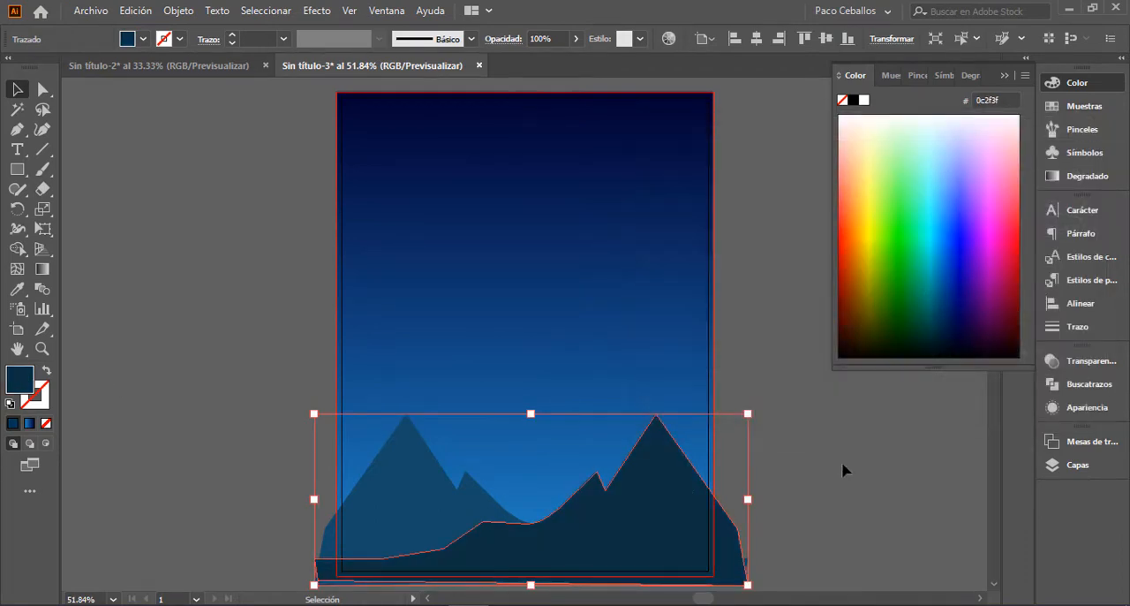
left_click(843, 469)
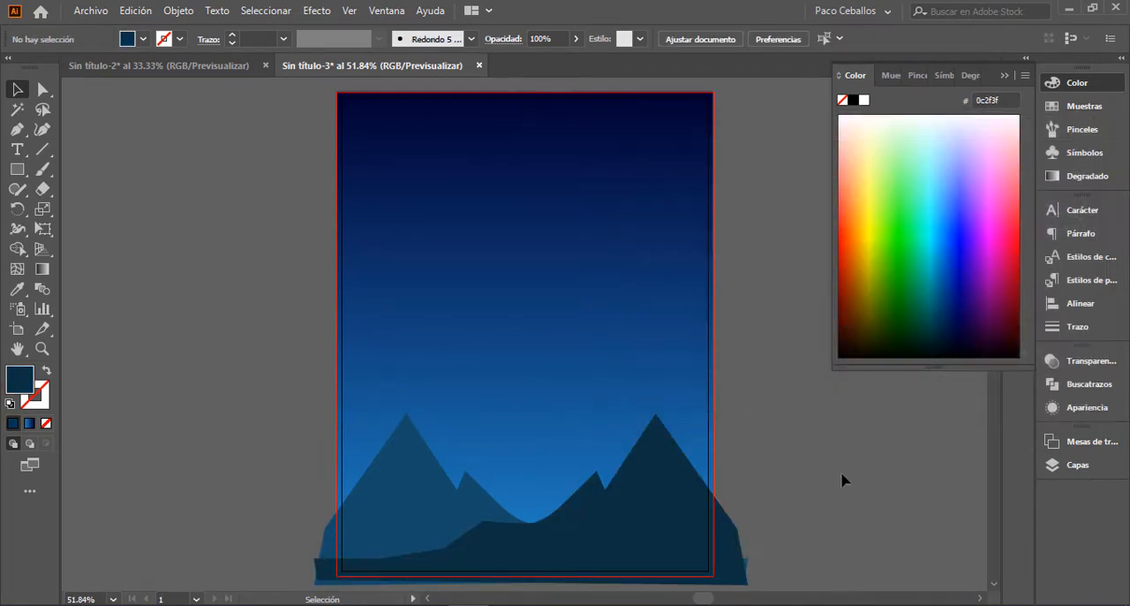
Step: Reduce the height of the rear left mountain by lowering its upper edge, keeping its base in place
left_click(509, 459)
left_click_drag(530, 415, 528, 447)
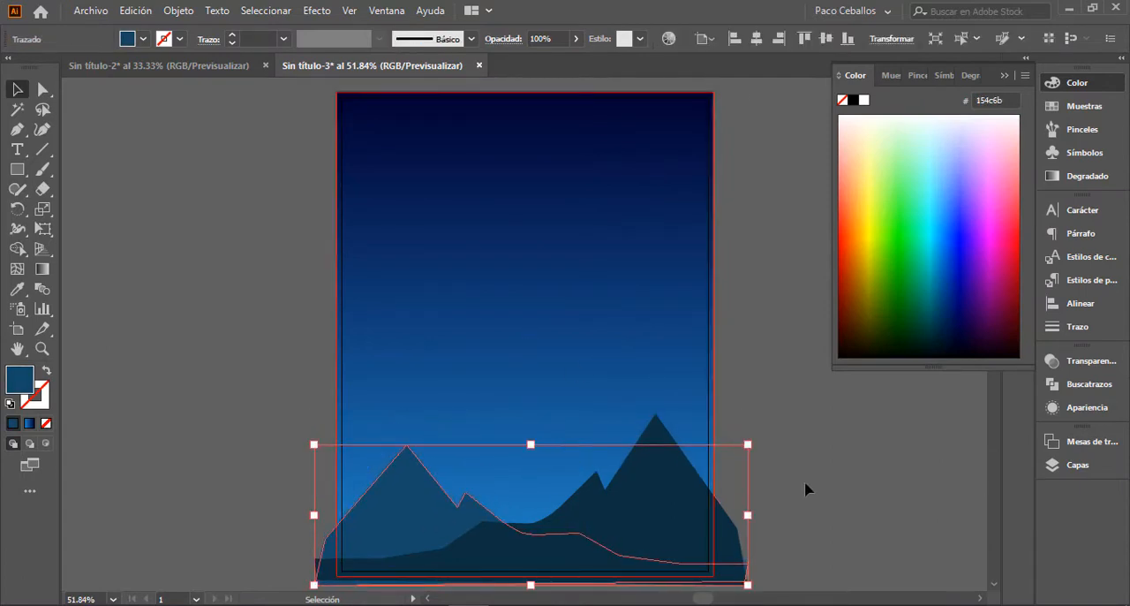
left_click(804, 480)
Step: Move the front dark mountain about 13 mm to the right, without shifting it vertically
left_click_drag(691, 502, 712, 500)
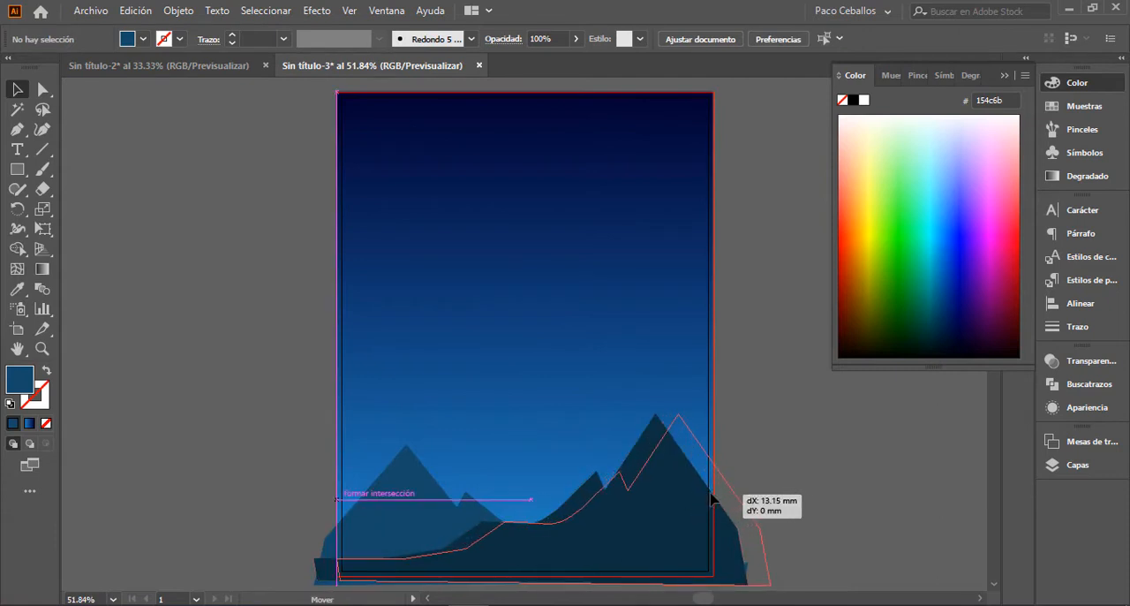
left_click_drag(793, 477, 795, 474)
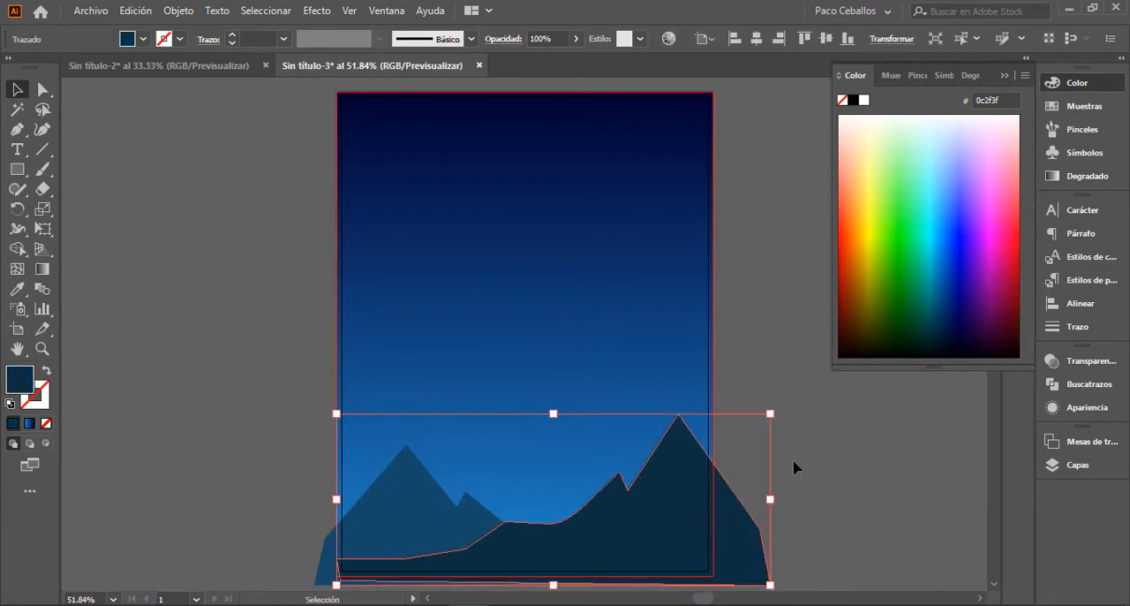
left_click(827, 468)
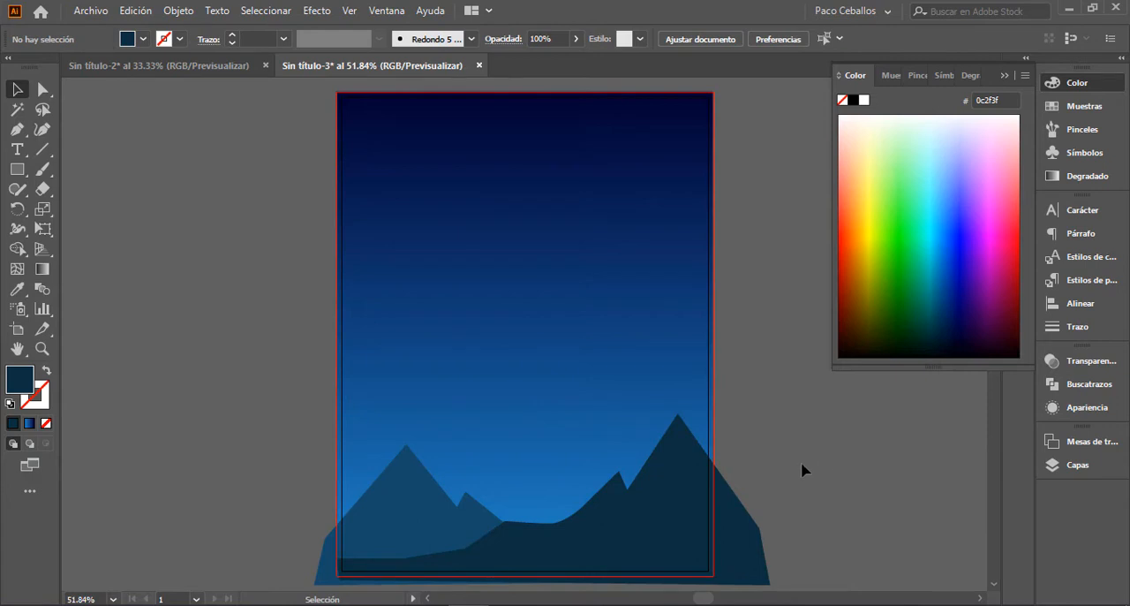
Step: Lower the anchor point of the front mountain's small secondary peak to flatten it into the slope
key("a")
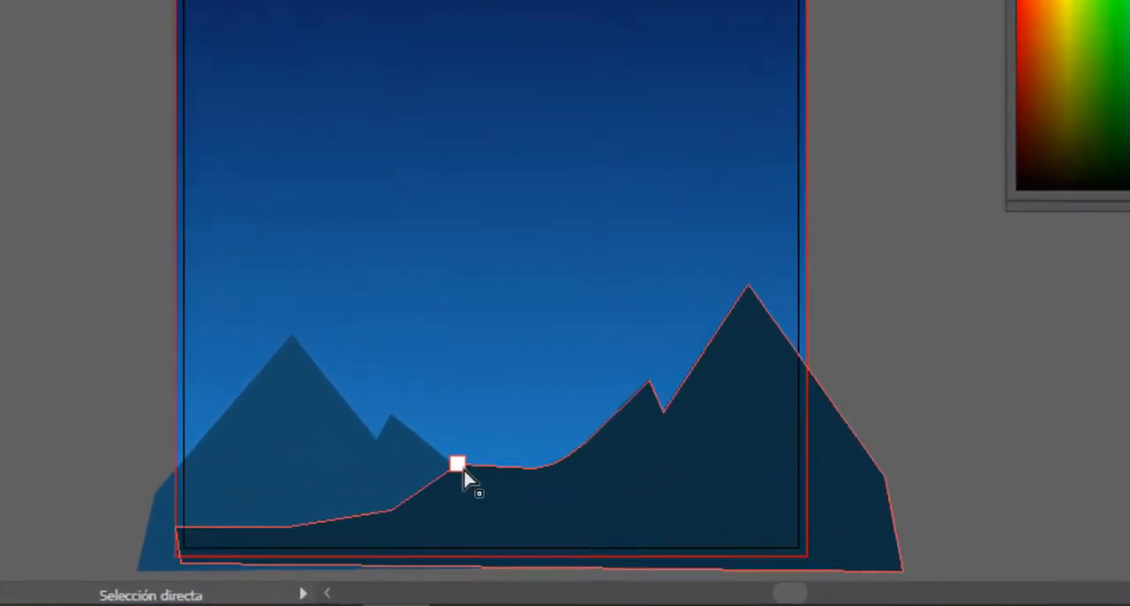
left_click(458, 462)
left_click(649, 380)
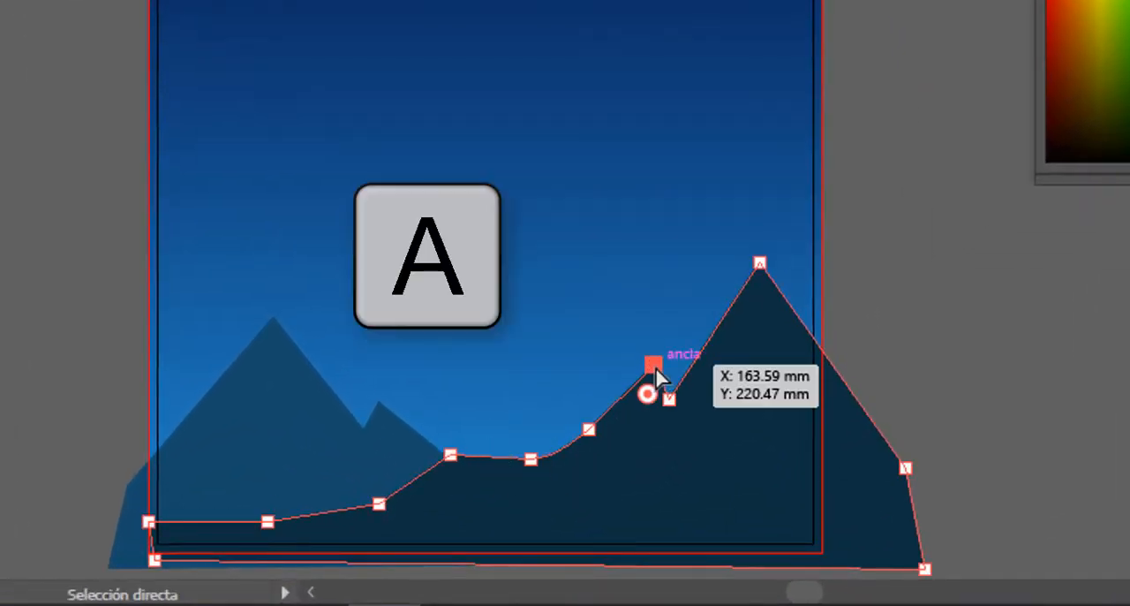
left_click_drag(655, 366, 630, 424)
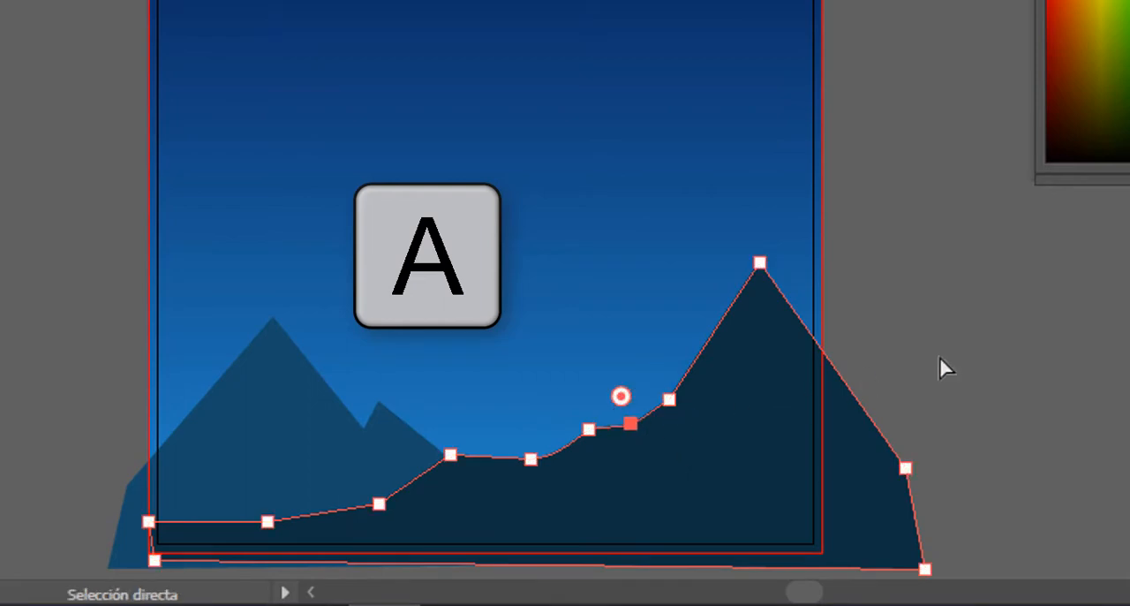
key("v")
left_click(952, 264)
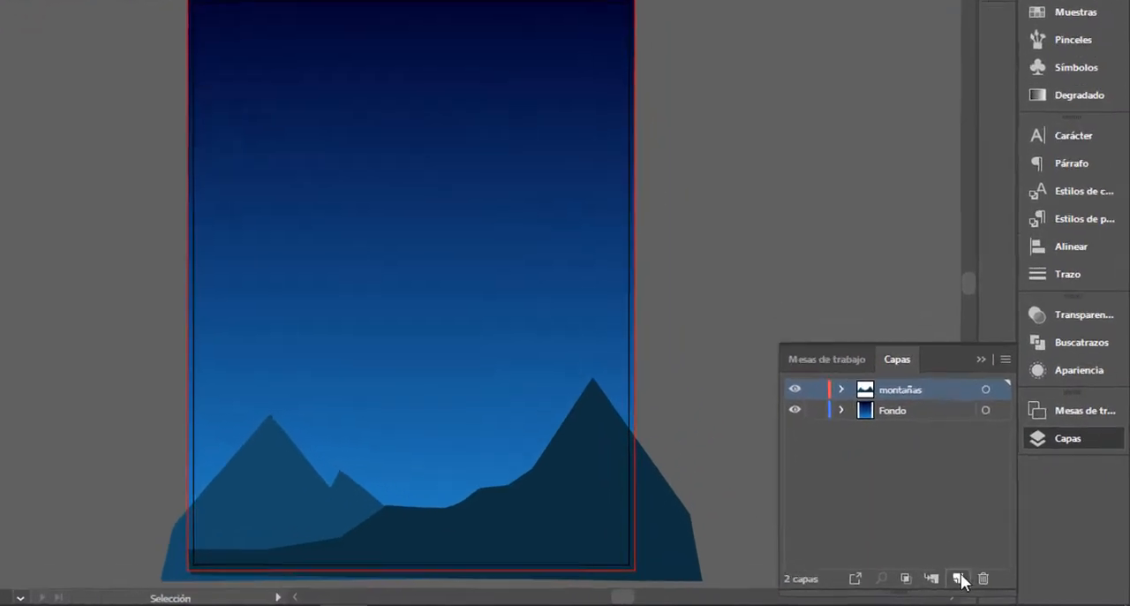
Step: Add a new layer named arboles above the montañas layer
left_click(981, 580)
double_click(805, 301)
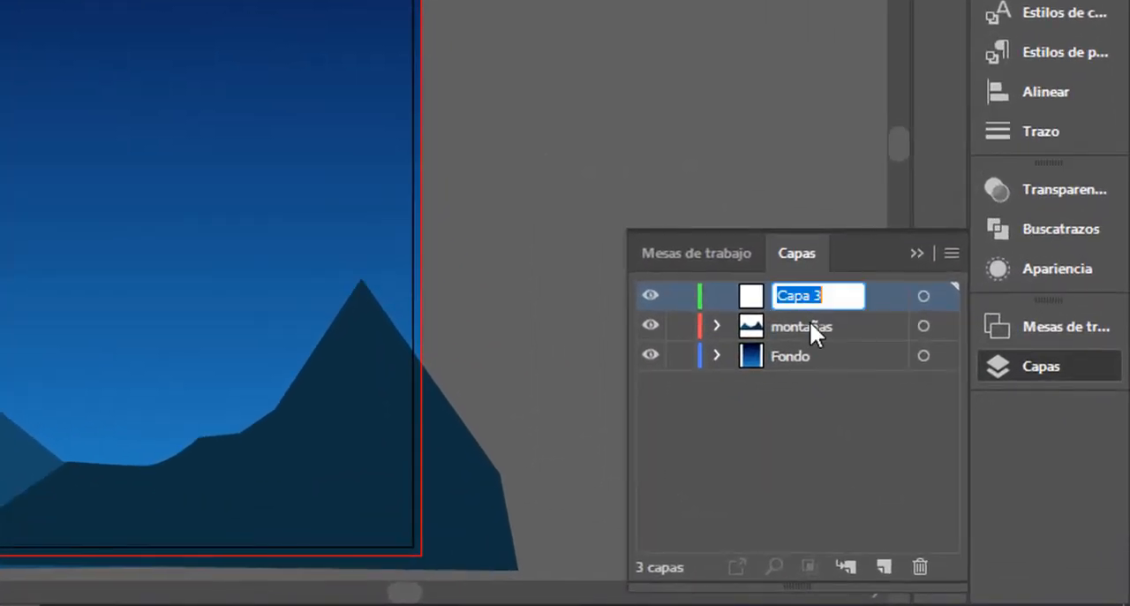
type("arboles")
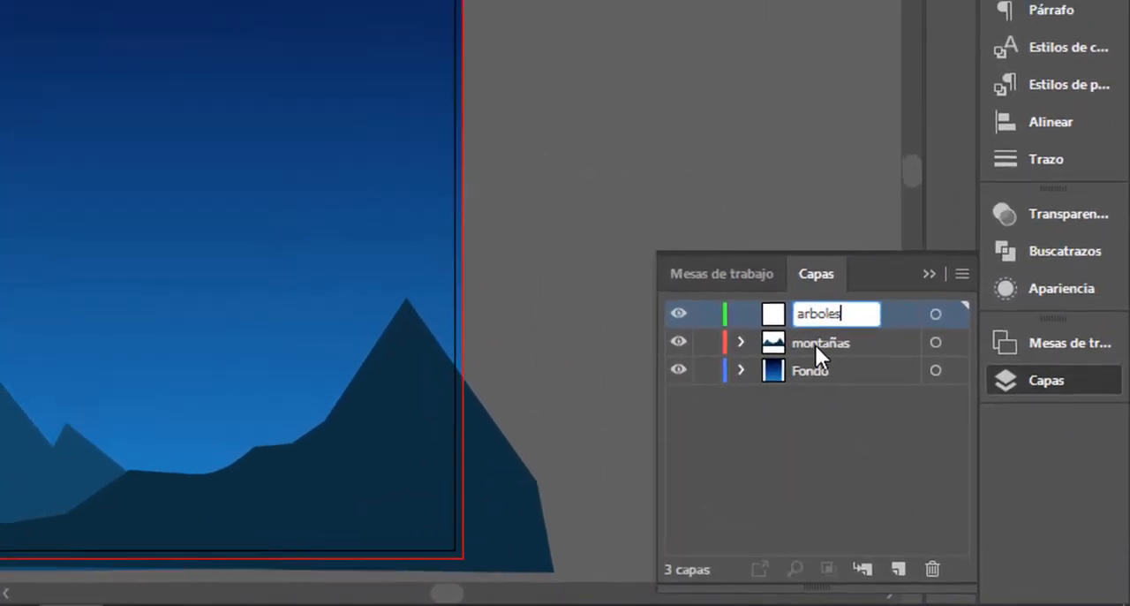
key("Return")
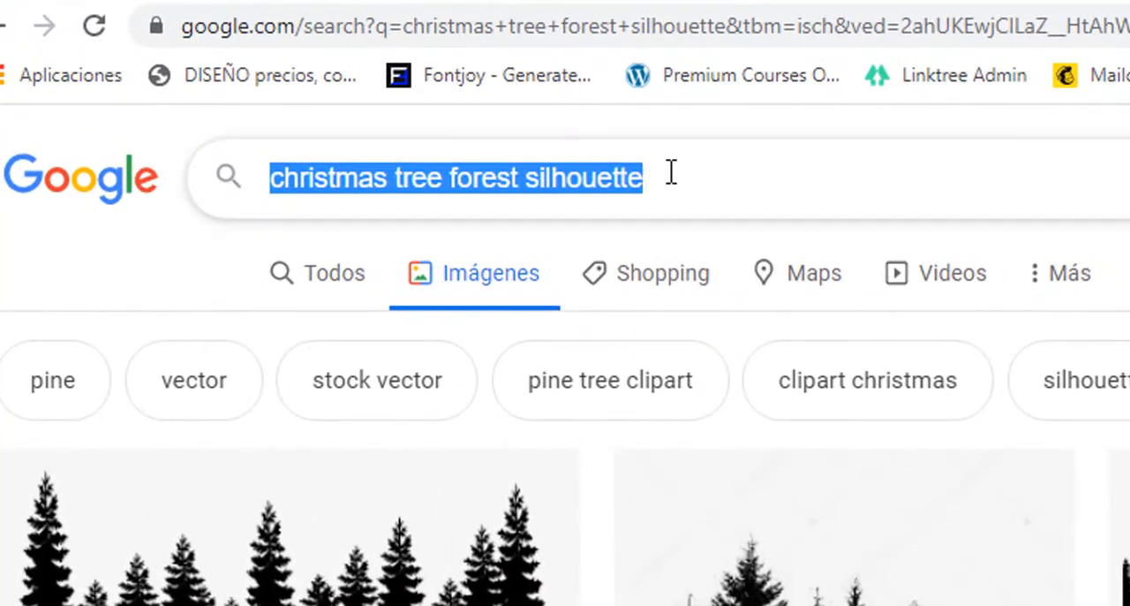
Step: Switch to Chrome and copy the Etsy forest clipart image from the "christmas tree forest silhouette" image results
left_click(669, 176)
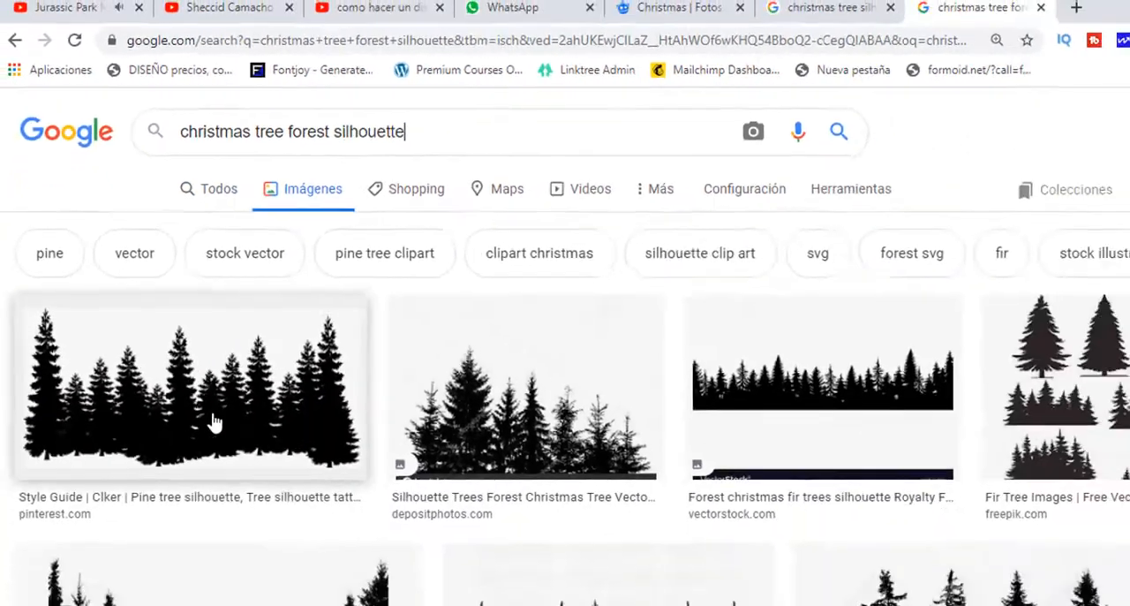
scroll(221, 415, "down", 3)
left_click(265, 433)
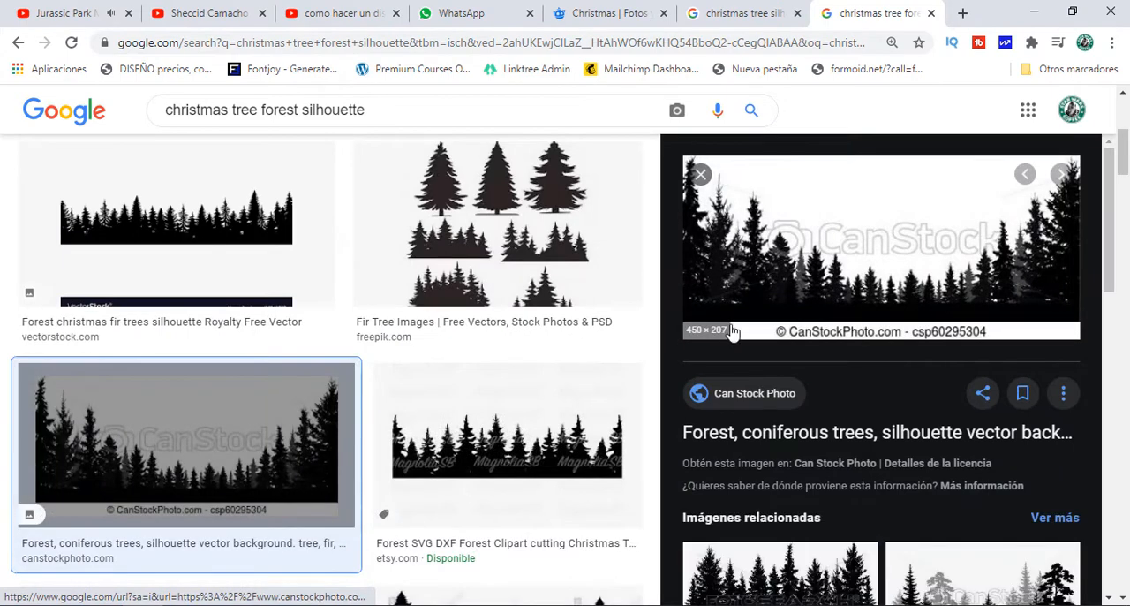
scroll(766, 456, "down", 2)
scroll(545, 378, "up", 1)
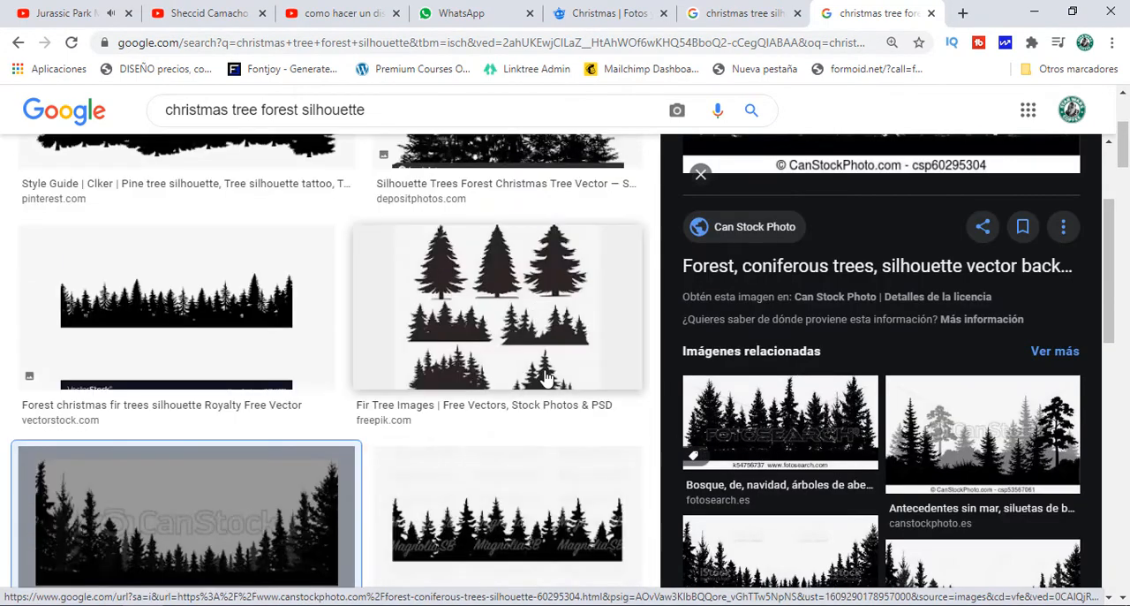
left_click(527, 506)
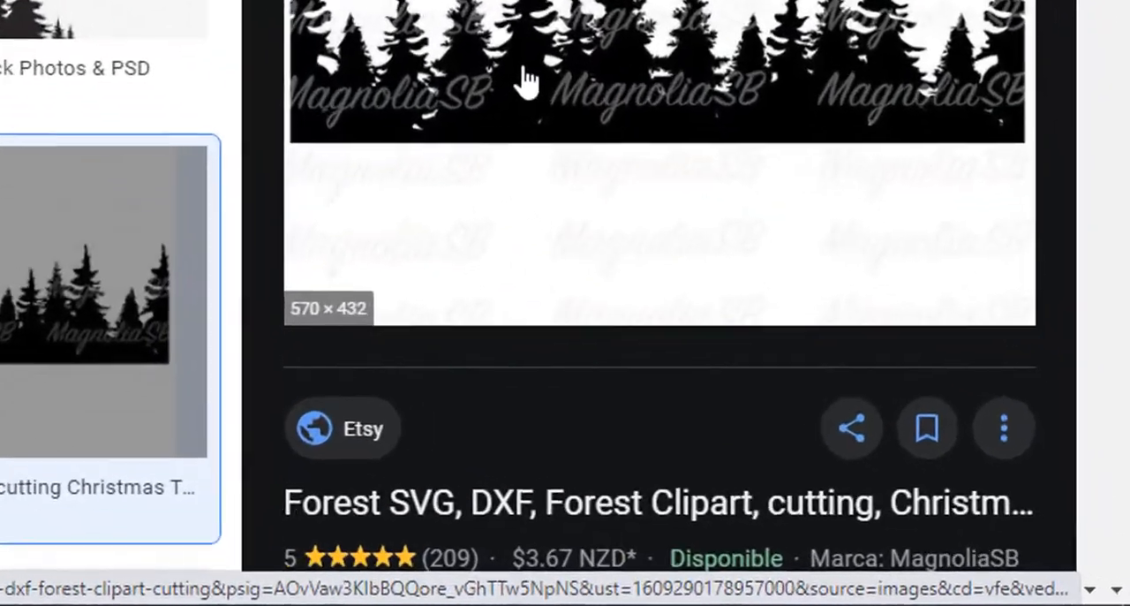
right_click(802, 323)
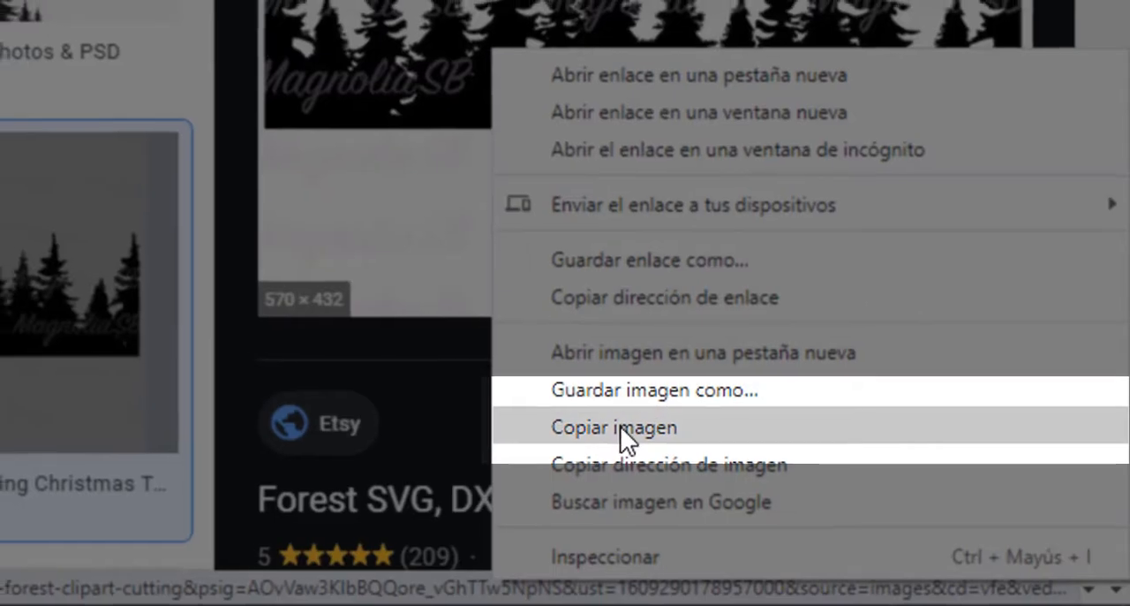
left_click(555, 426)
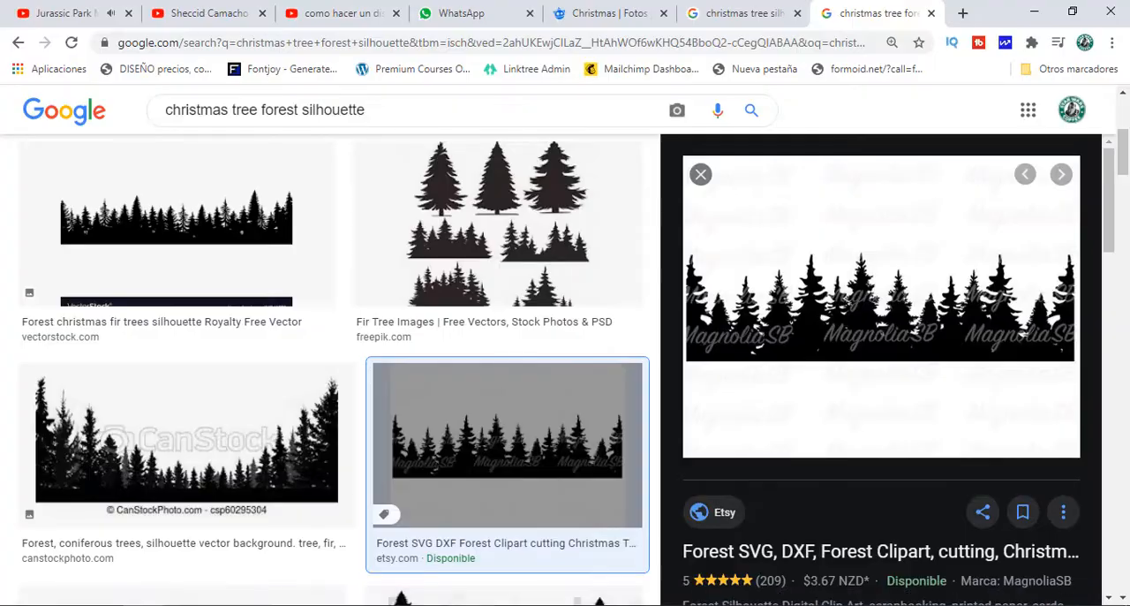
Step: Switch back to Illustrator and paste the forest image beside the artboard on the arboles layer
key("alt+Tab")
left_click_drag(808, 309, 769, 279)
key("ctrl+v")
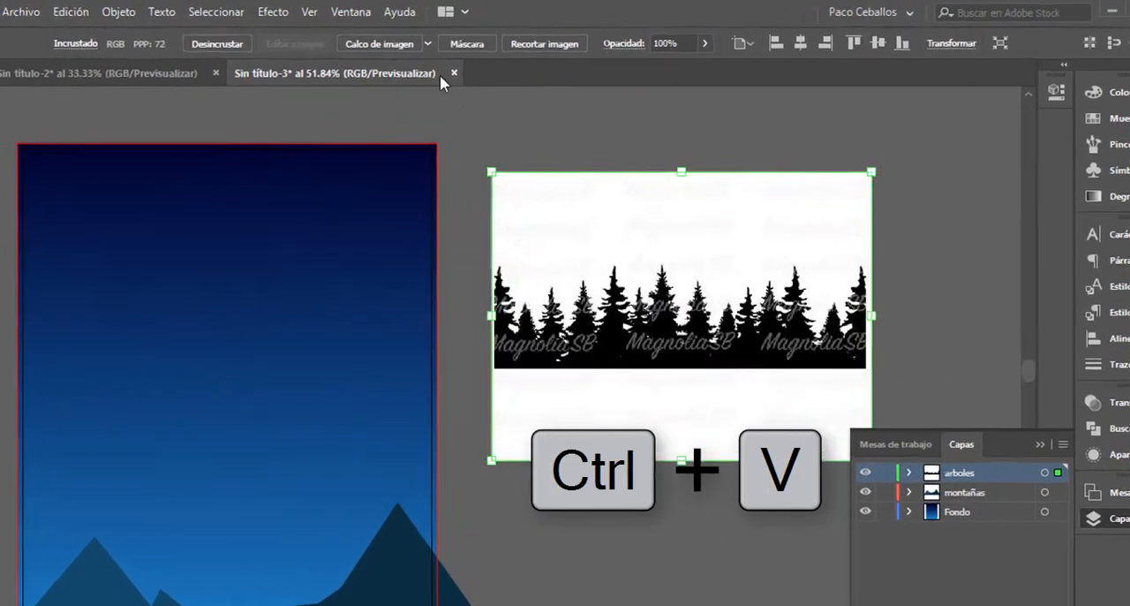
Step: Apply a black-and-white Image Trace to the pasted forest image and set its threshold to 177
left_click(379, 43)
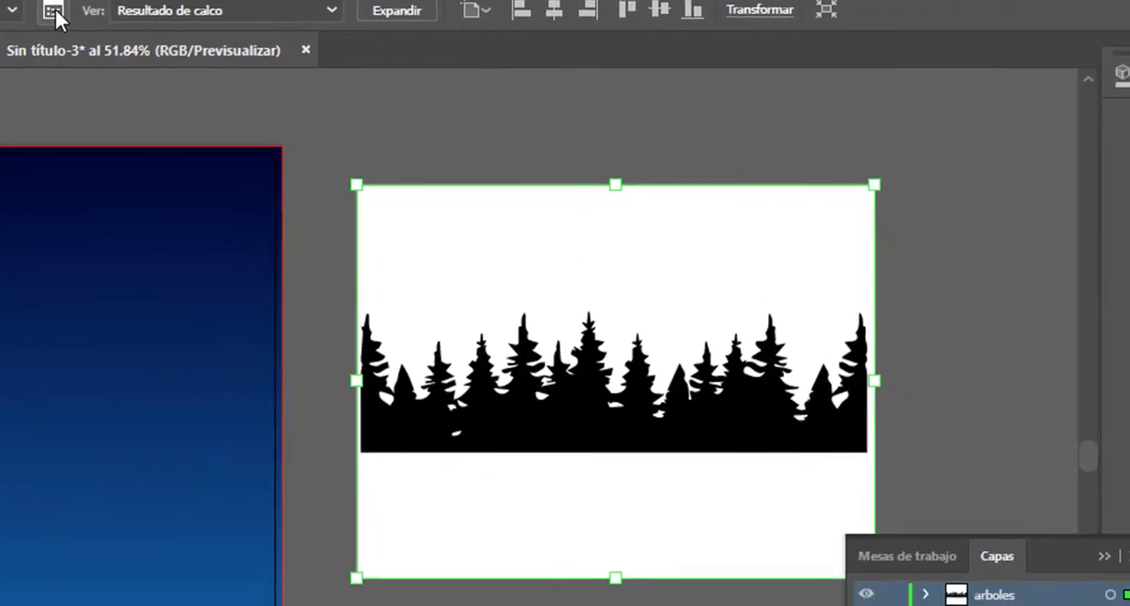
left_click(114, 60)
left_click(815, 270)
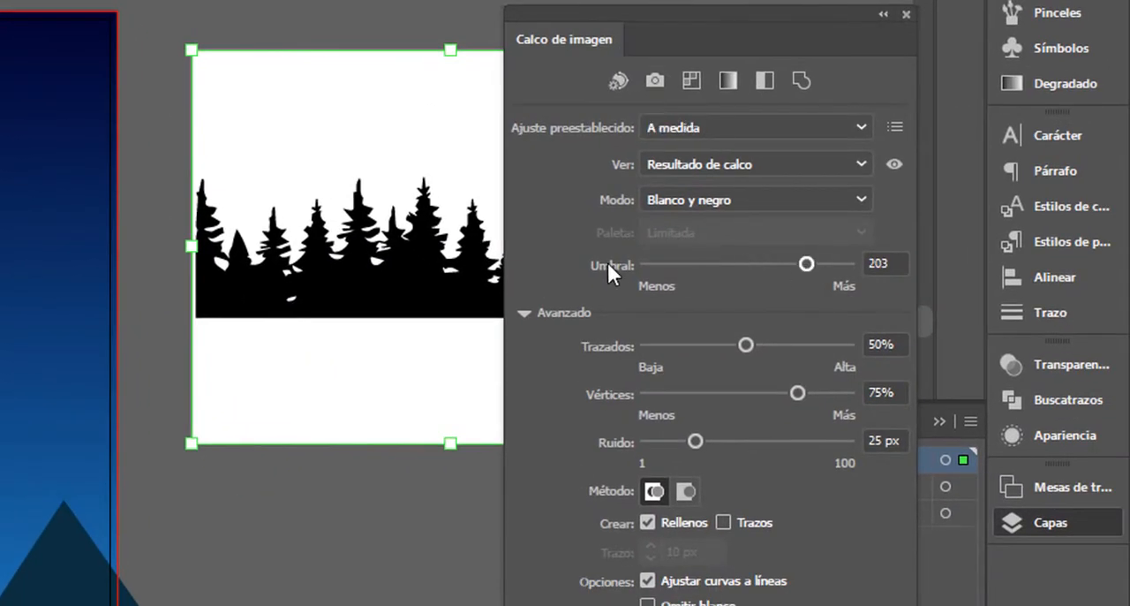
left_click_drag(807, 264, 786, 264)
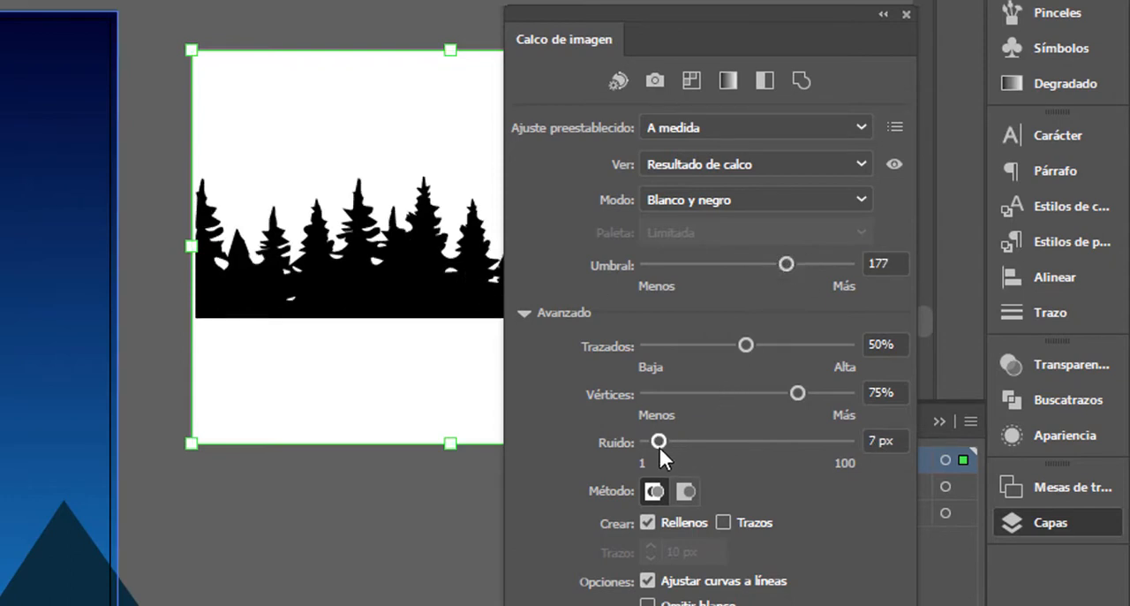
Step: Move the traced forest over the artboard's right edge and set its trace noise to 5 px and threshold to 215
left_click_drag(414, 238, 219, 245)
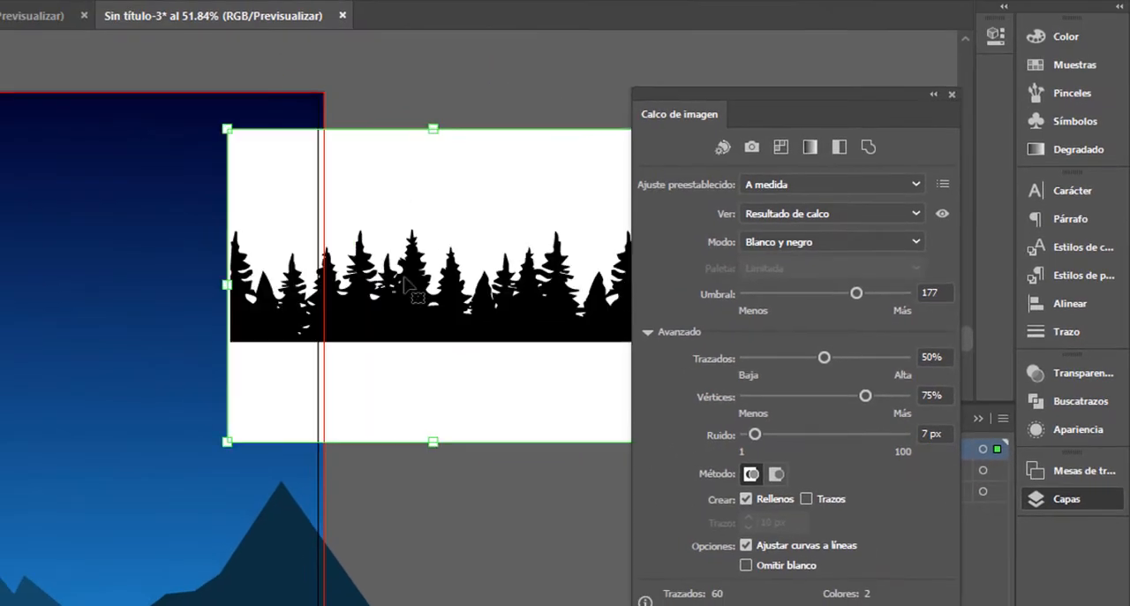
left_click_drag(530, 311, 354, 318)
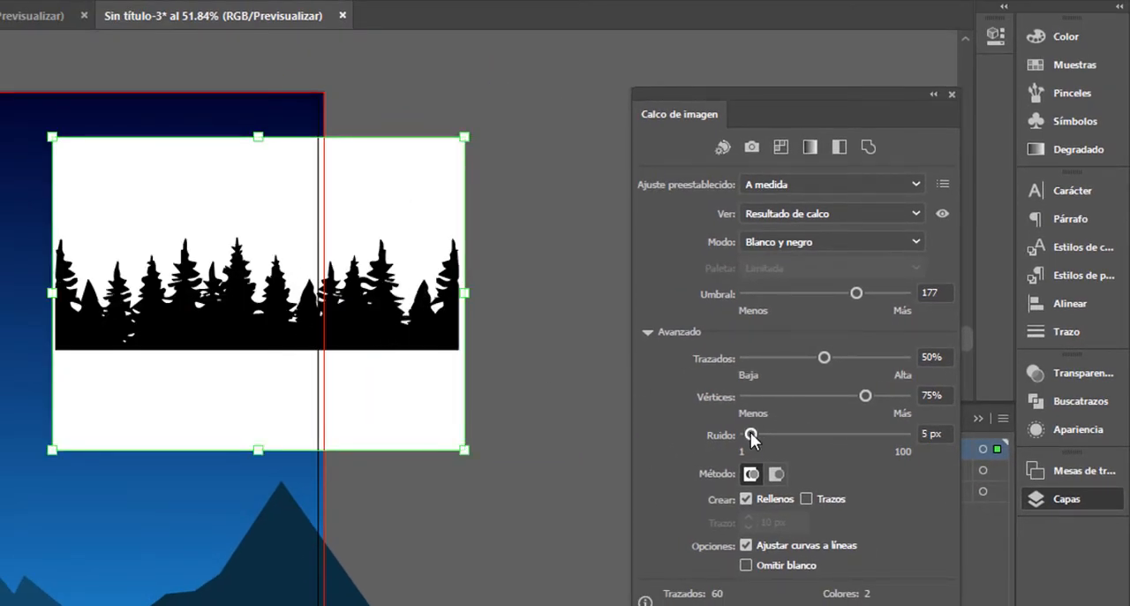
left_click_drag(878, 288, 885, 290)
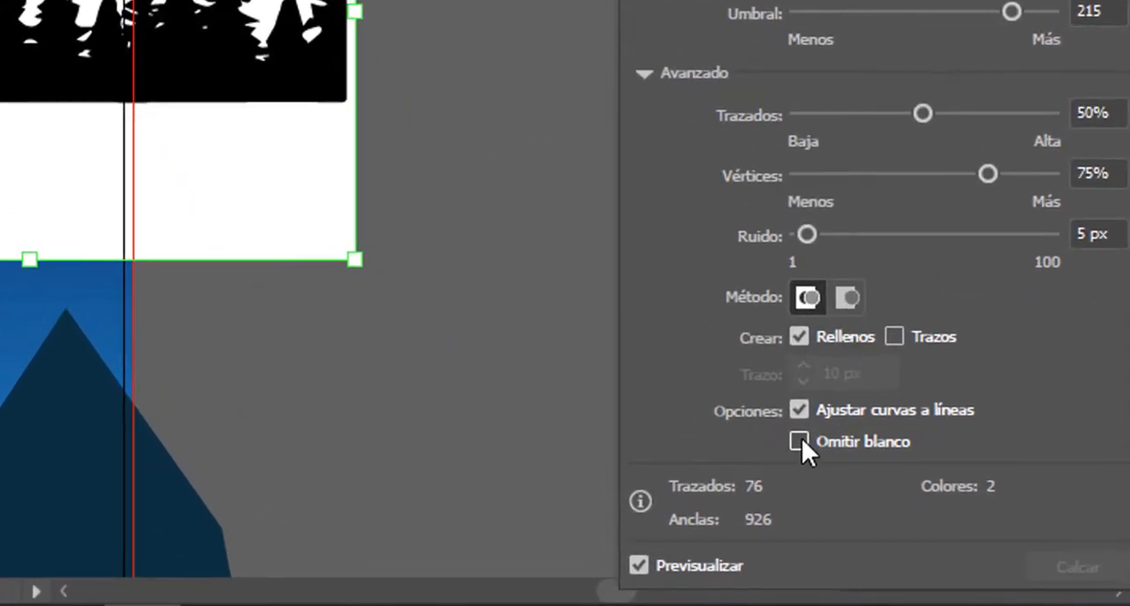
Step: Set the forest trace to ignore white and expand it into editable vector shapes
left_click(746, 565)
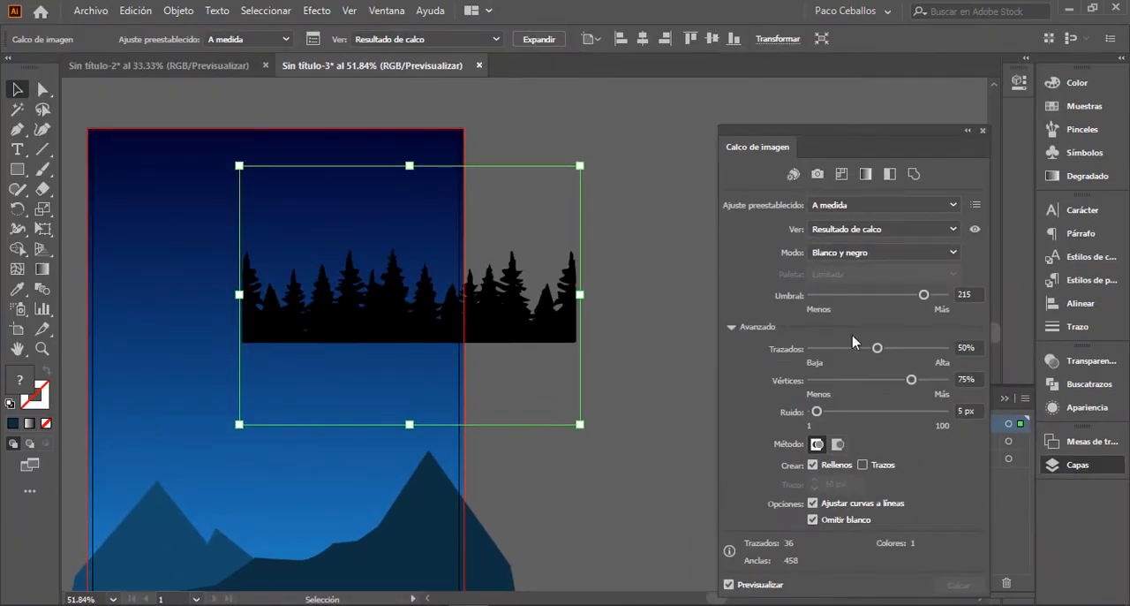
left_click(984, 131)
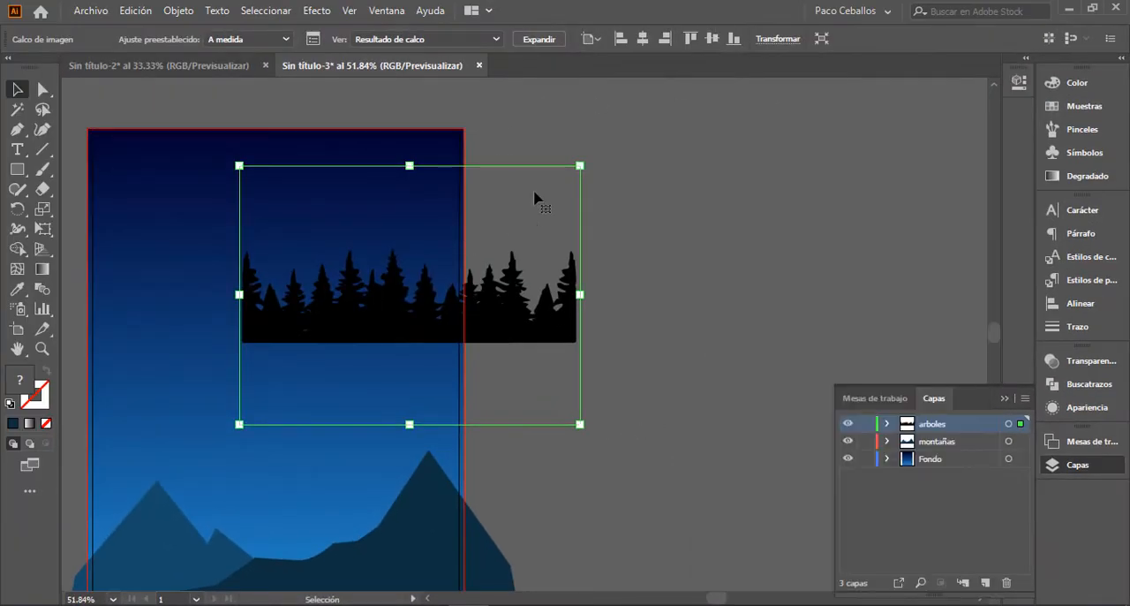
left_click(539, 39)
Step: Move the expanded forest onto the bottom of the artboard, in front of the mountains
mouse_move(483, 329)
left_mouse_down()
mouse_move(714, 349)
mouse_move(714, 363)
left_mouse_up()
key("ctrl+minus")
key("ctrl+minus")
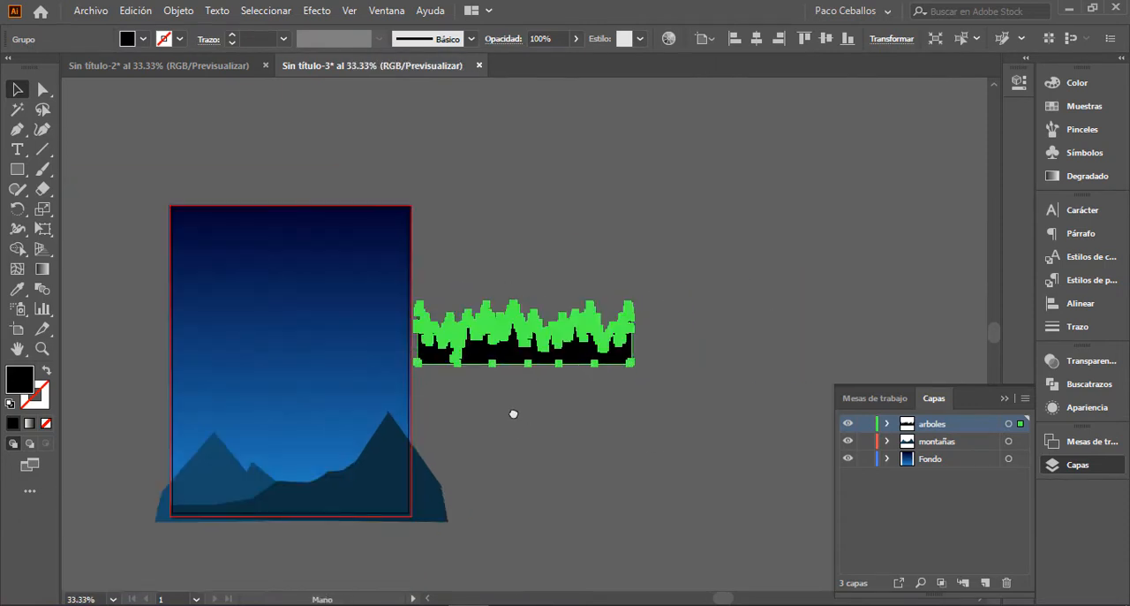
left_click_drag(512, 414, 698, 343)
left_click_drag(720, 272, 402, 473)
key("ctrl+plus")
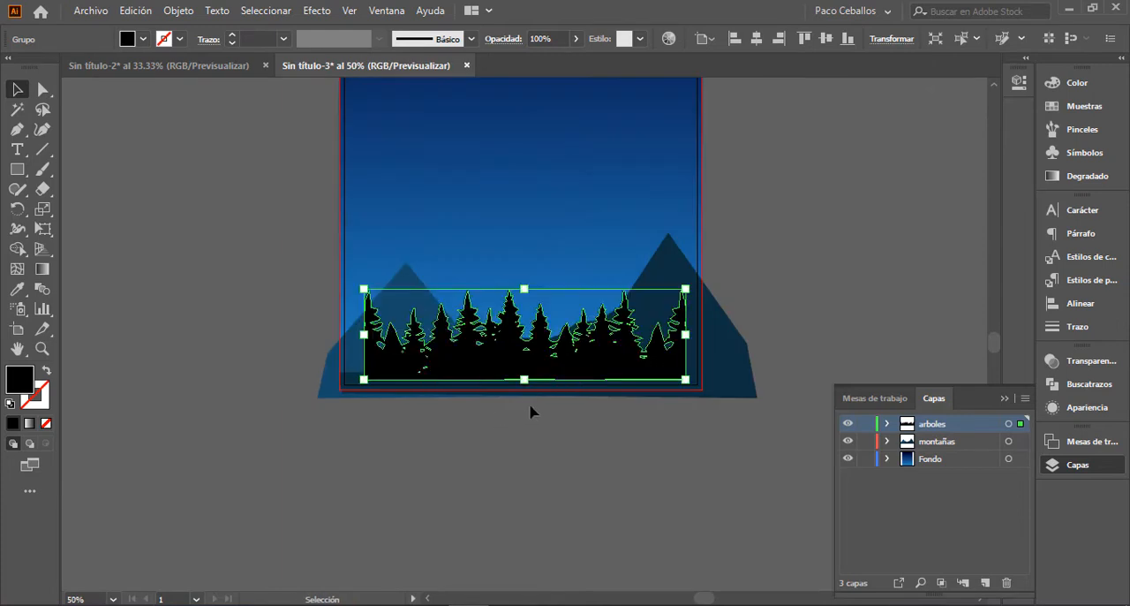
Step: Place a duplicate of the forest to the right, overlapping the end tree of the first to form a continuous treeline
left_click_drag(516, 353, 873, 369)
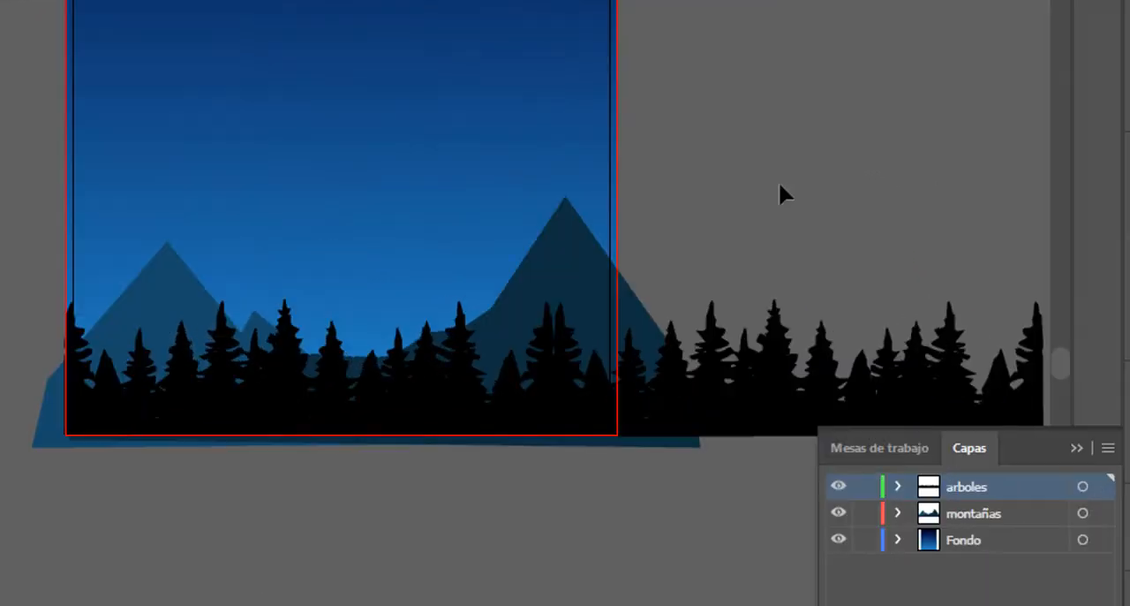
left_click_drag(756, 214, 676, 287)
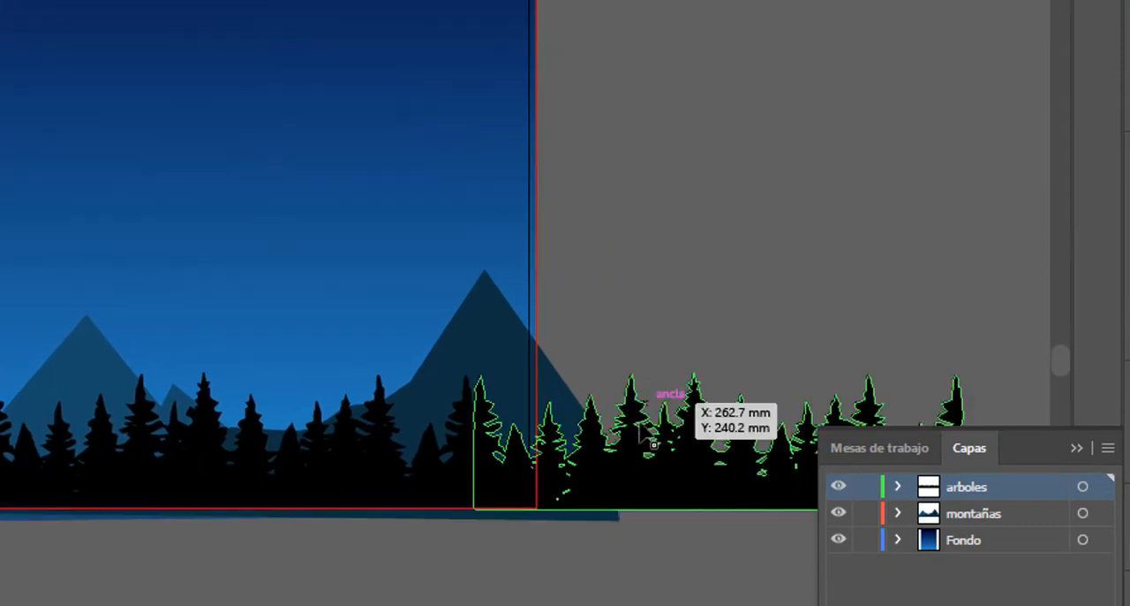
left_click_drag(600, 450, 651, 440)
left_click(704, 252)
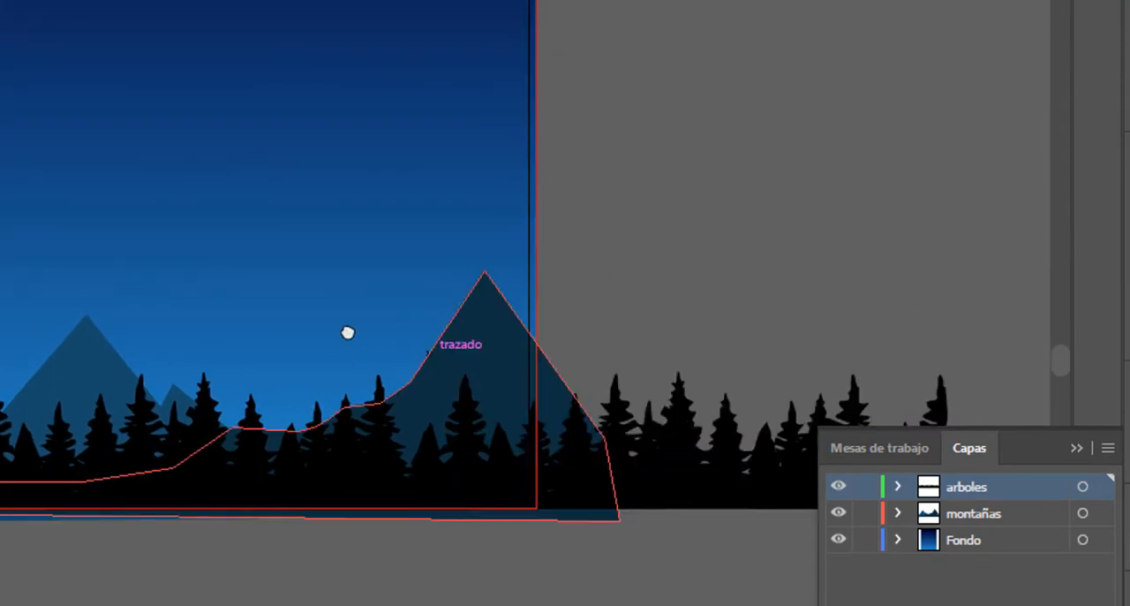
Step: Group the two overlapping forest copies into one treeline
left_click_drag(348, 332, 280, 330)
left_click(469, 492)
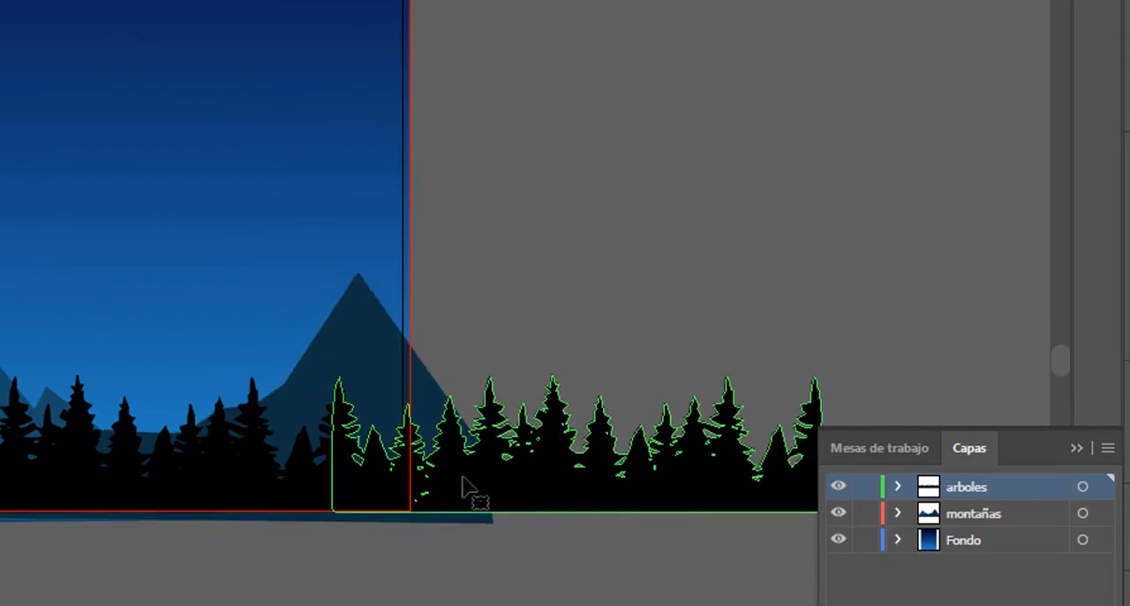
left_click(287, 493, "shift")
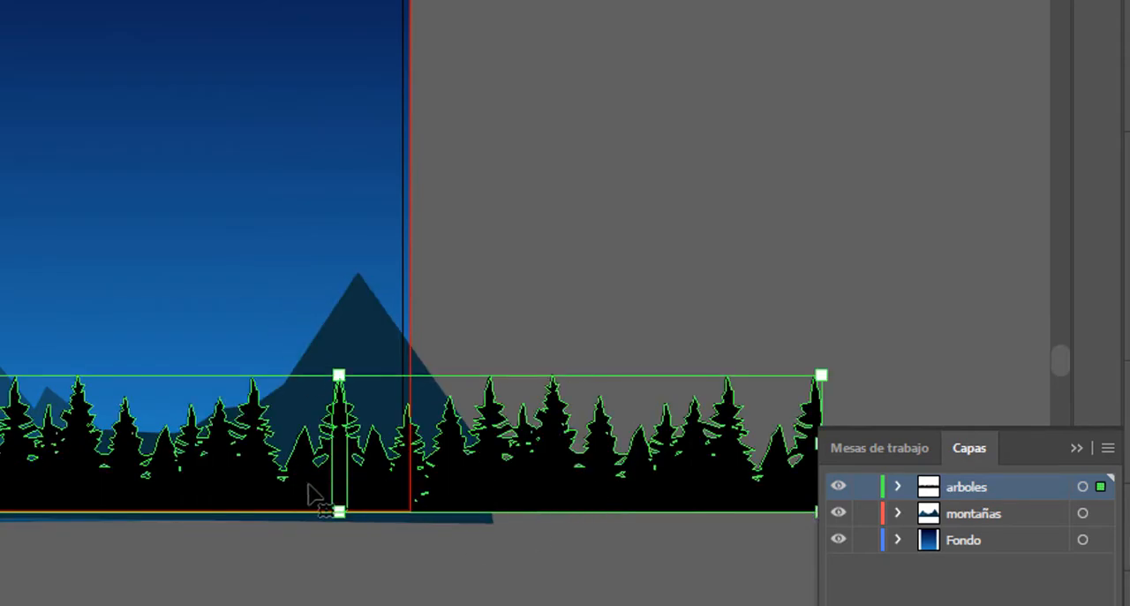
right_click(307, 491)
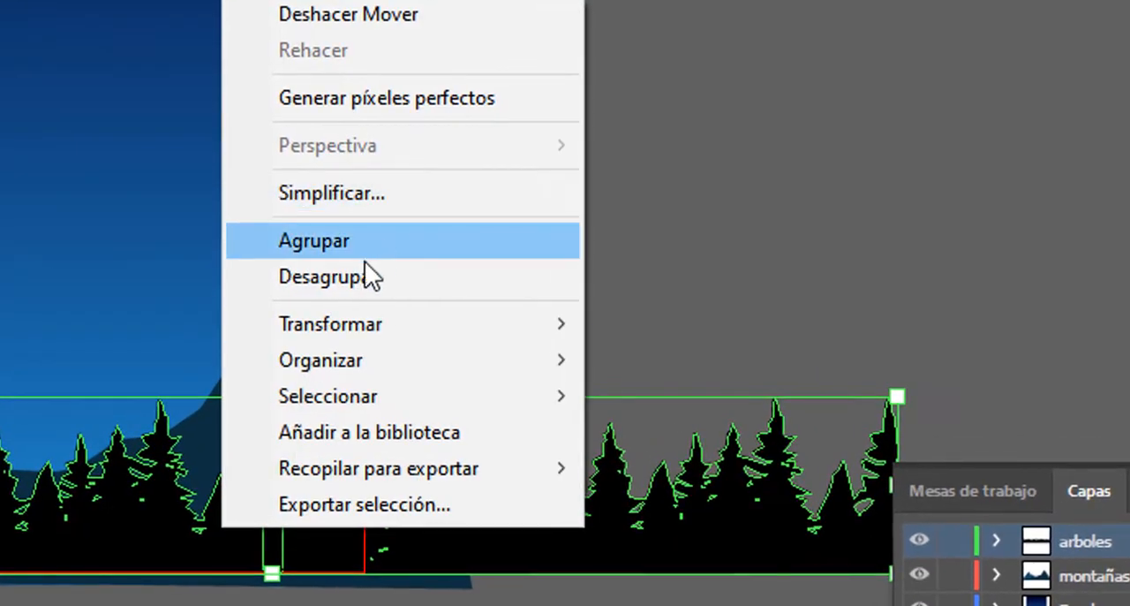
left_click(389, 250)
Step: Shift the grouped treeline horizontally to the left so it extends past both sides of the artboard
left_click_drag(460, 550, 443, 550)
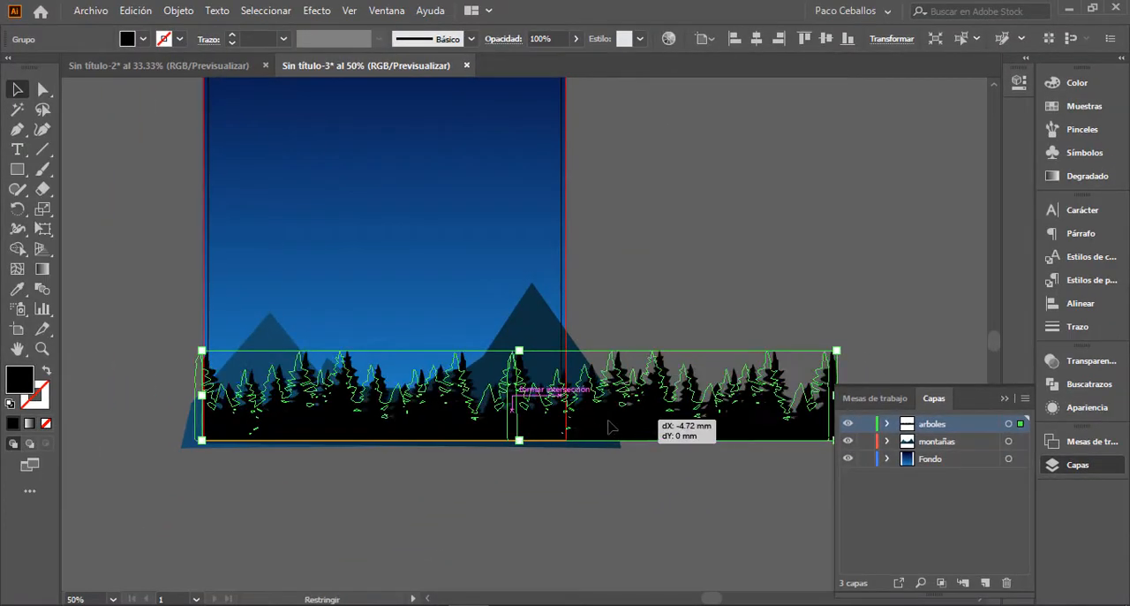
left_click_drag(610, 427, 558, 427)
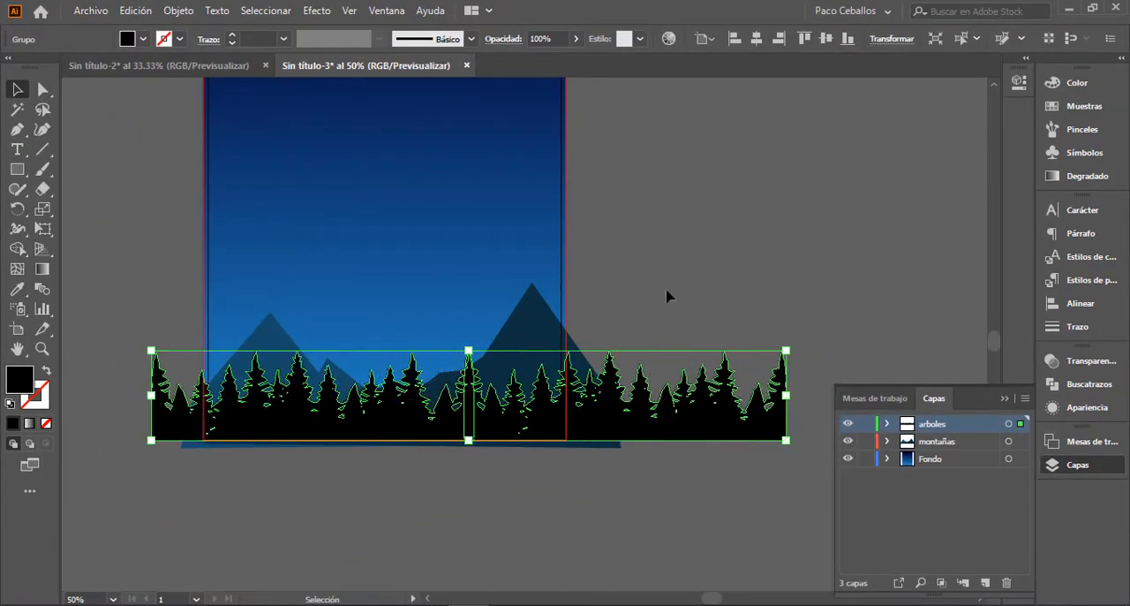
left_click(690, 330)
key("space")
left_click_drag(644, 256, 692, 280)
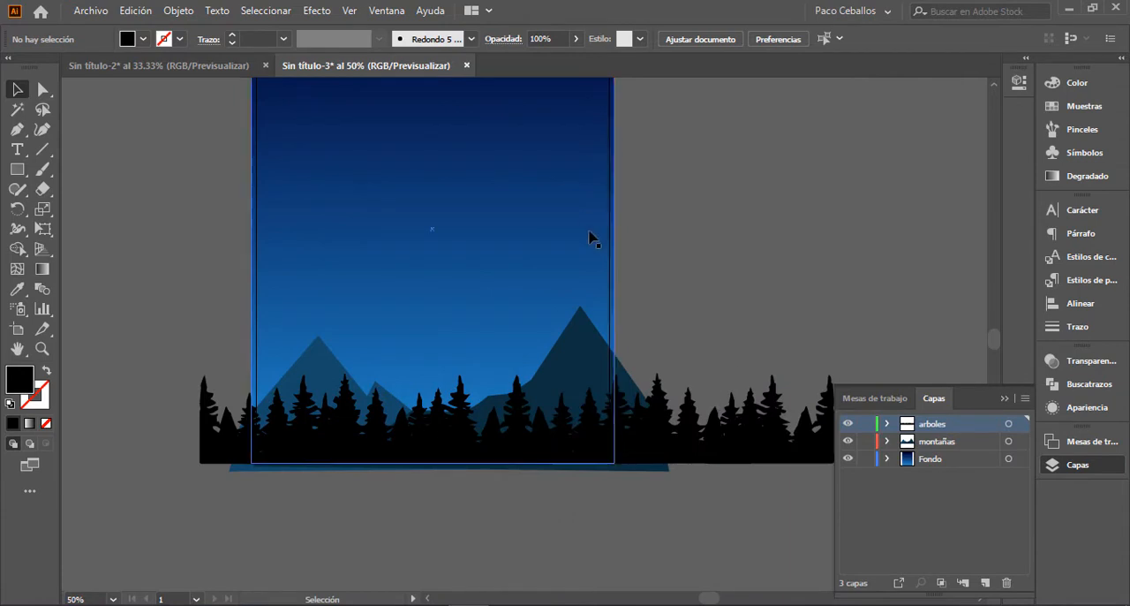
Step: Recolor the treeline by sampling the dark right mountain's color and darkening the fill to #061a21
left_click(702, 430)
key("i")
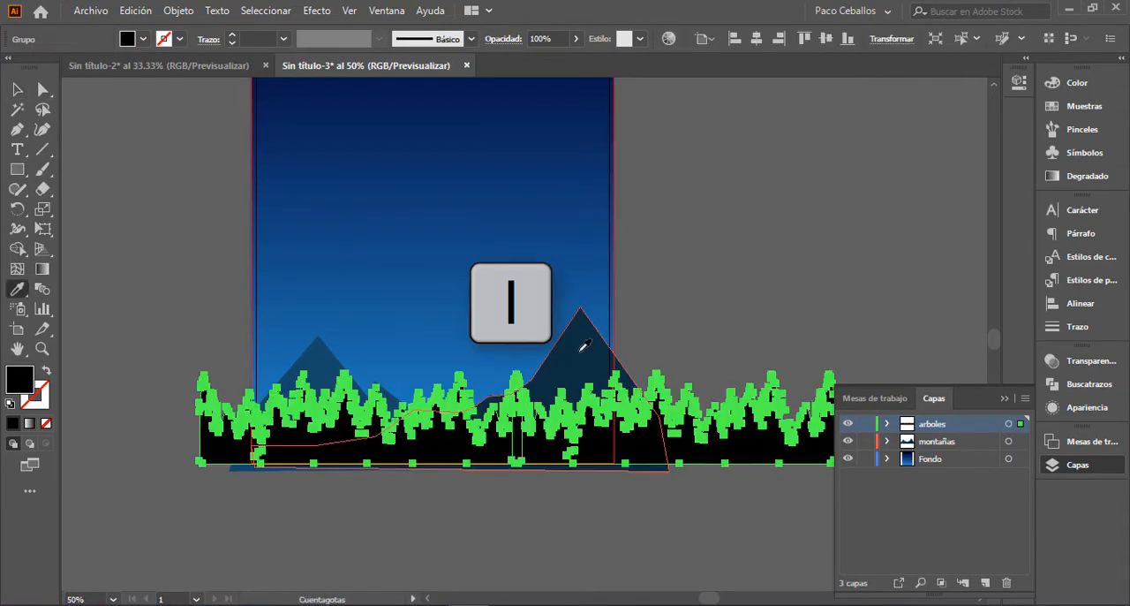
left_click(580, 351)
double_click(21, 380)
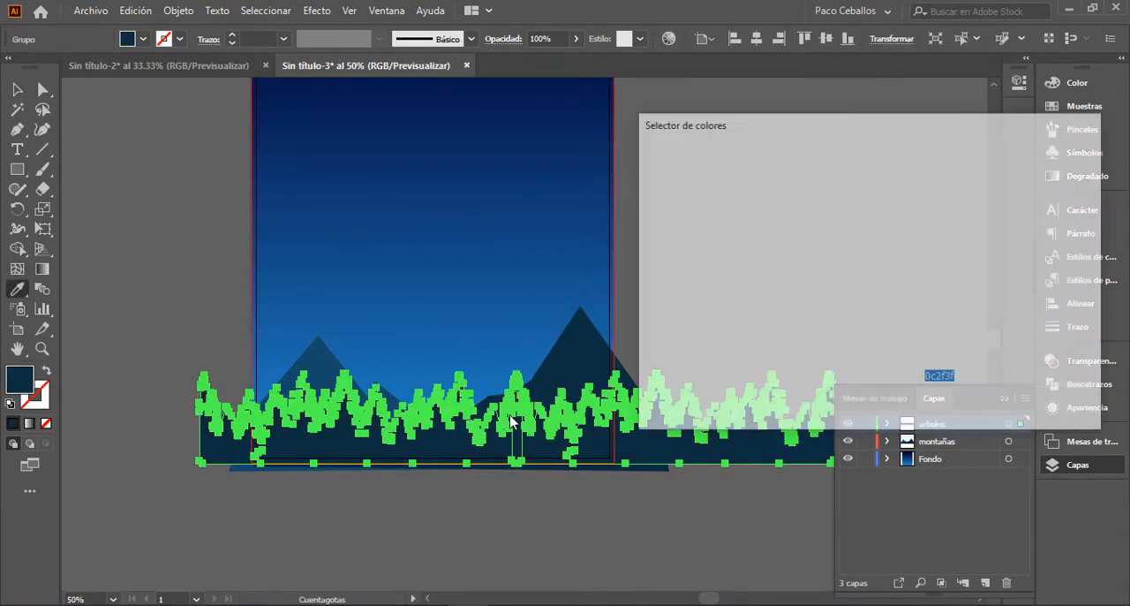
left_click(821, 354)
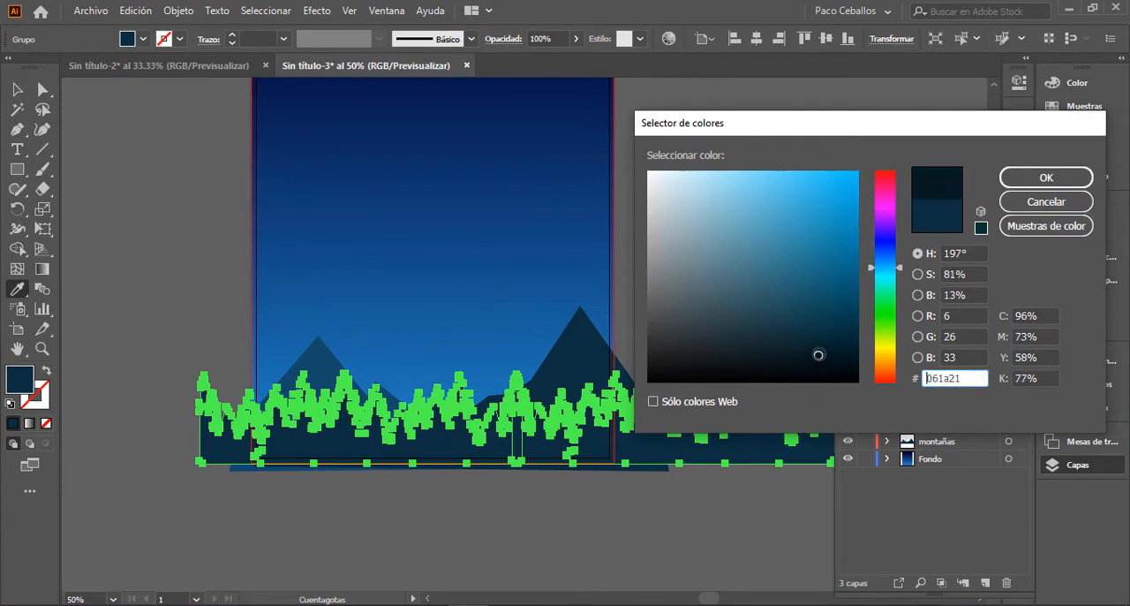
left_click(1024, 177)
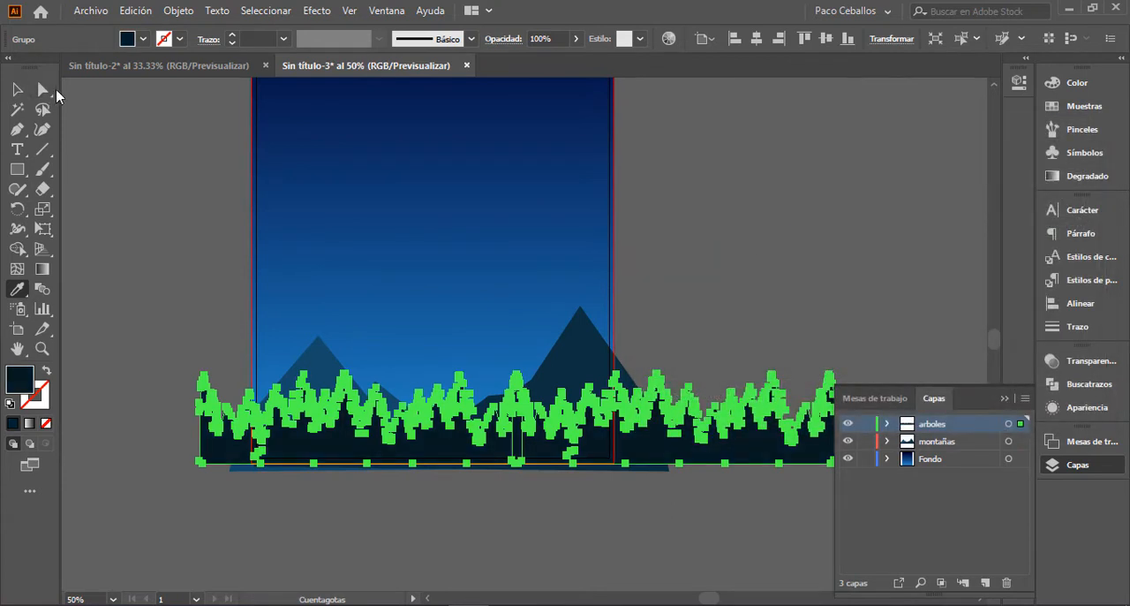
key("v")
left_click(717, 281)
Step: Add a new layer directly above Fondo and name it luna
key("space")
left_click_drag(691, 286, 678, 377)
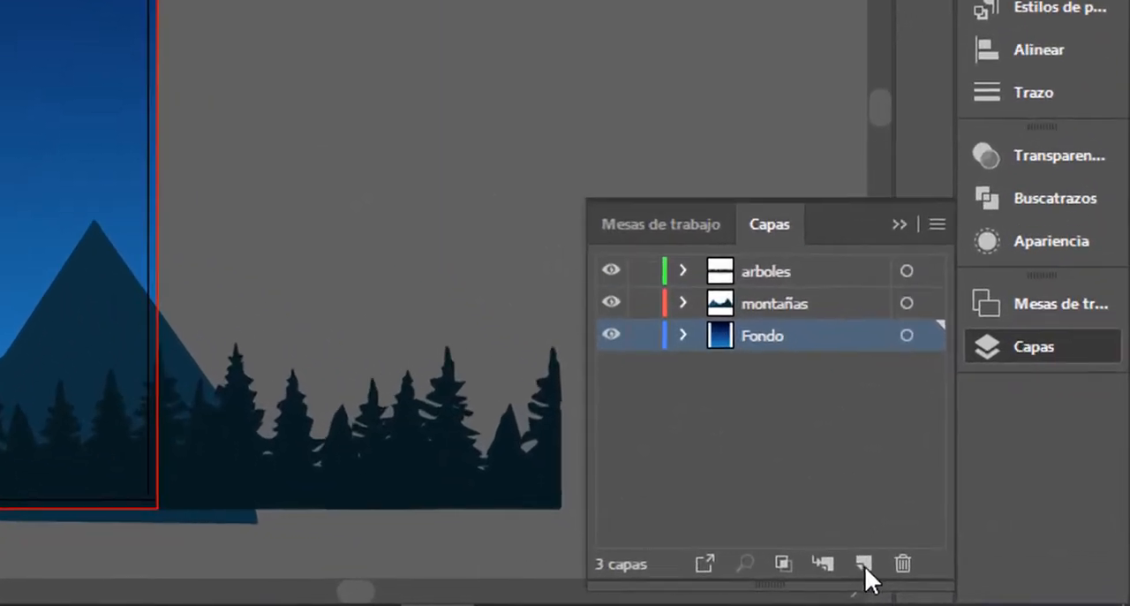
left_click(951, 577)
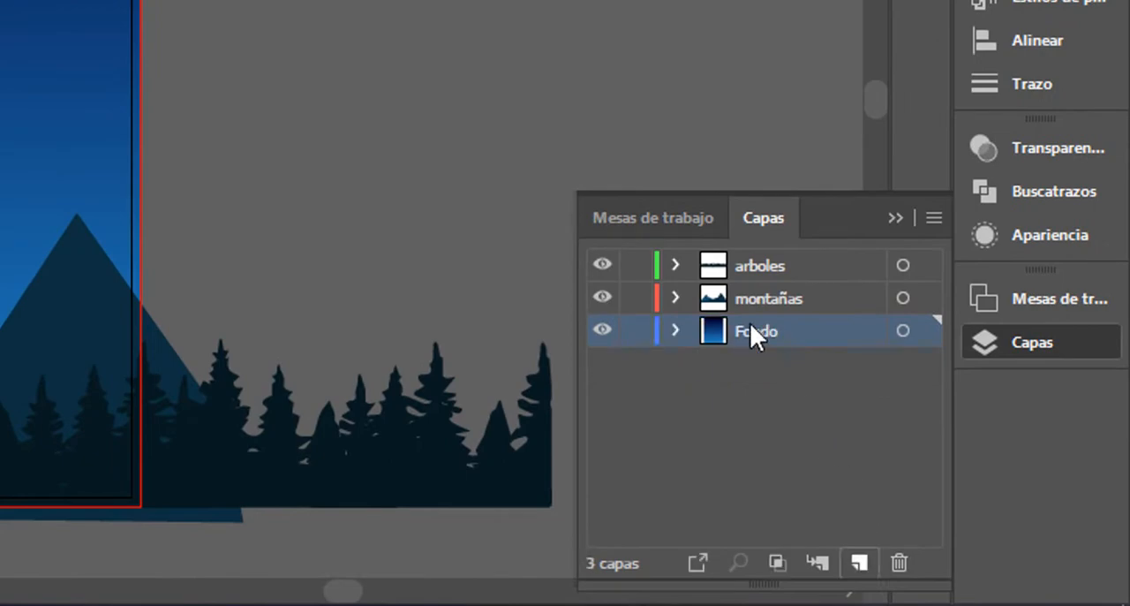
double_click(885, 425)
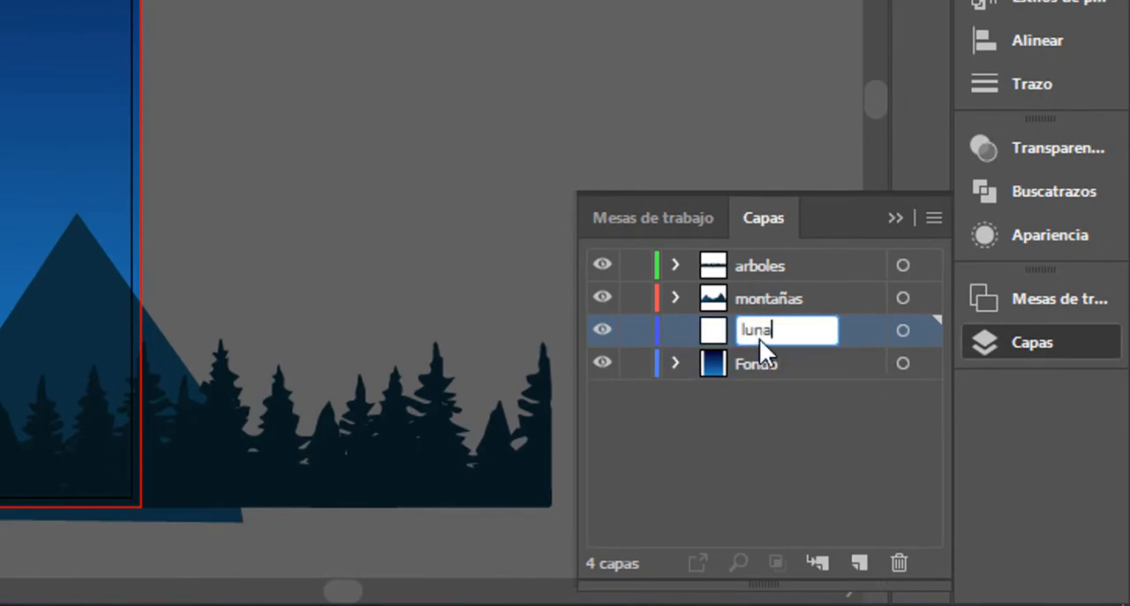
key("Return")
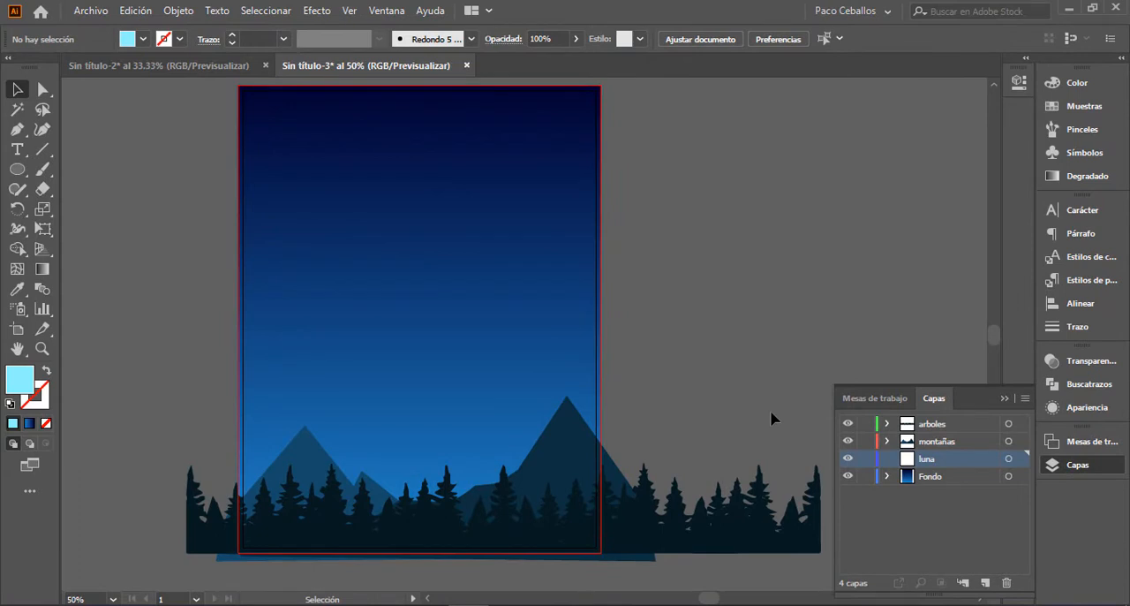
Step: Draw a light-blue circle as a moon rising behind the small peak of the left mountain
key("l")
left_click_drag(472, 409, 548, 379)
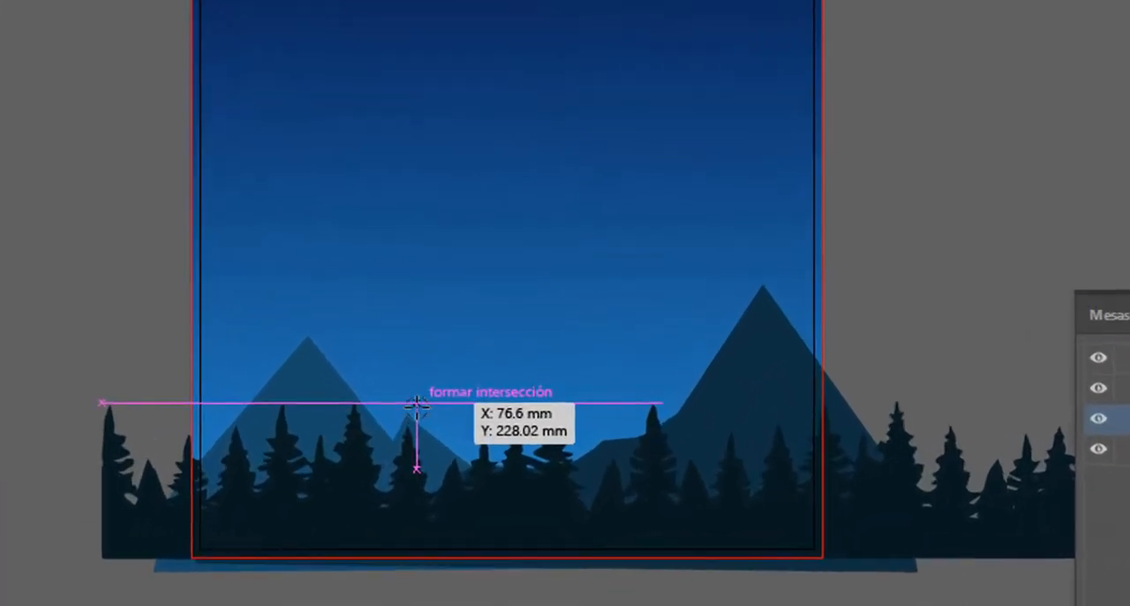
left_click_drag(454, 448, 507, 491)
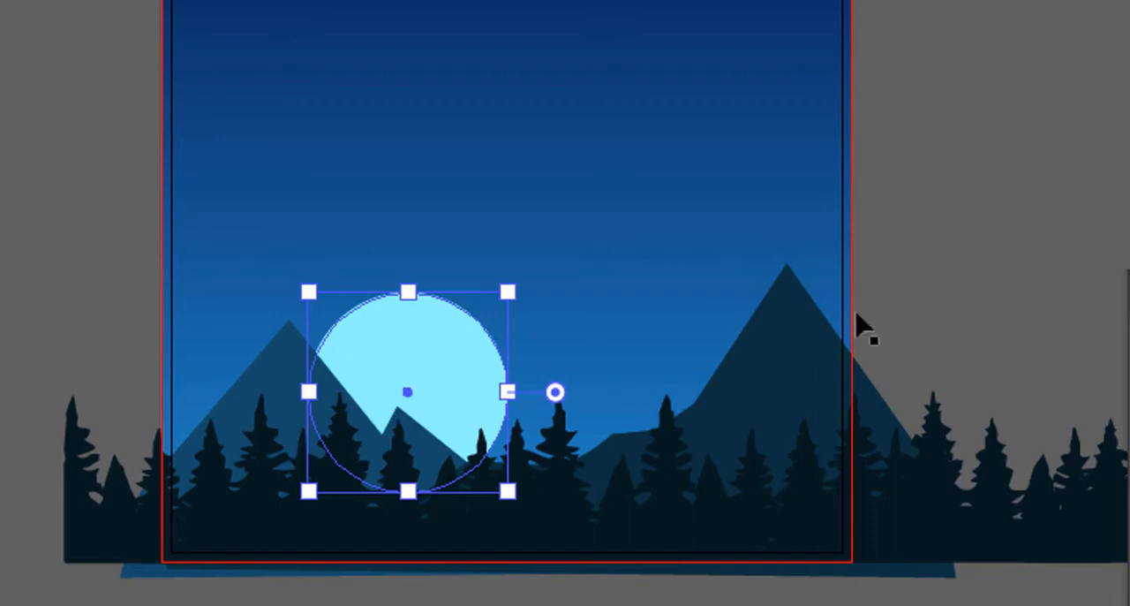
Step: Enlarge the moon circle slightly and raise it so more of it stands above the left mountain's slope
left_click(1080, 139)
left_click(480, 381)
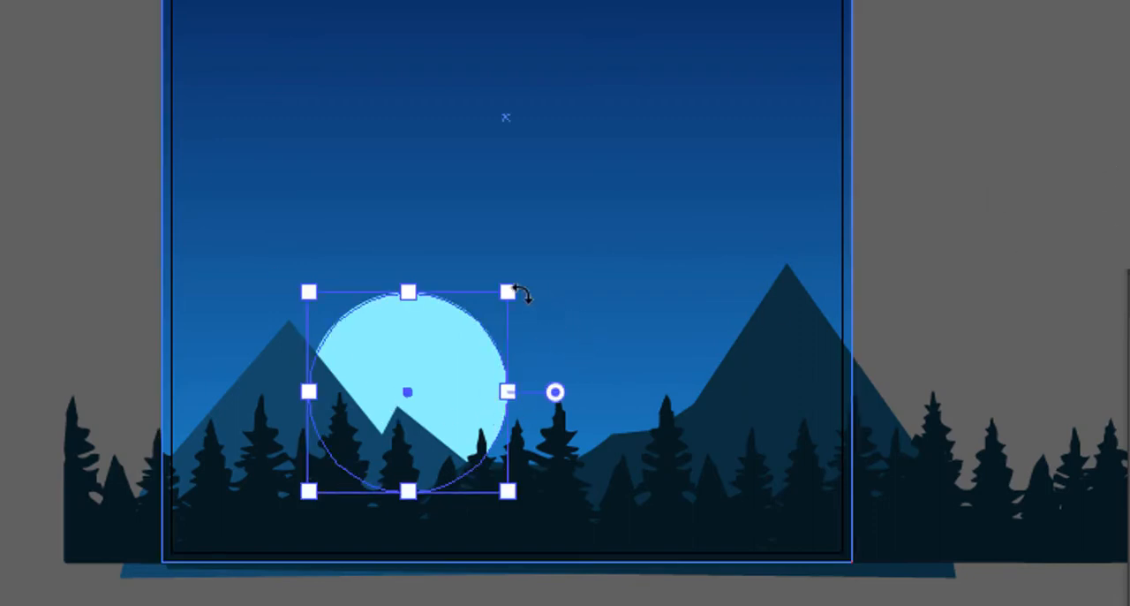
left_click_drag(510, 293, 517, 286)
left_click_drag(464, 341, 466, 298)
left_click(940, 202)
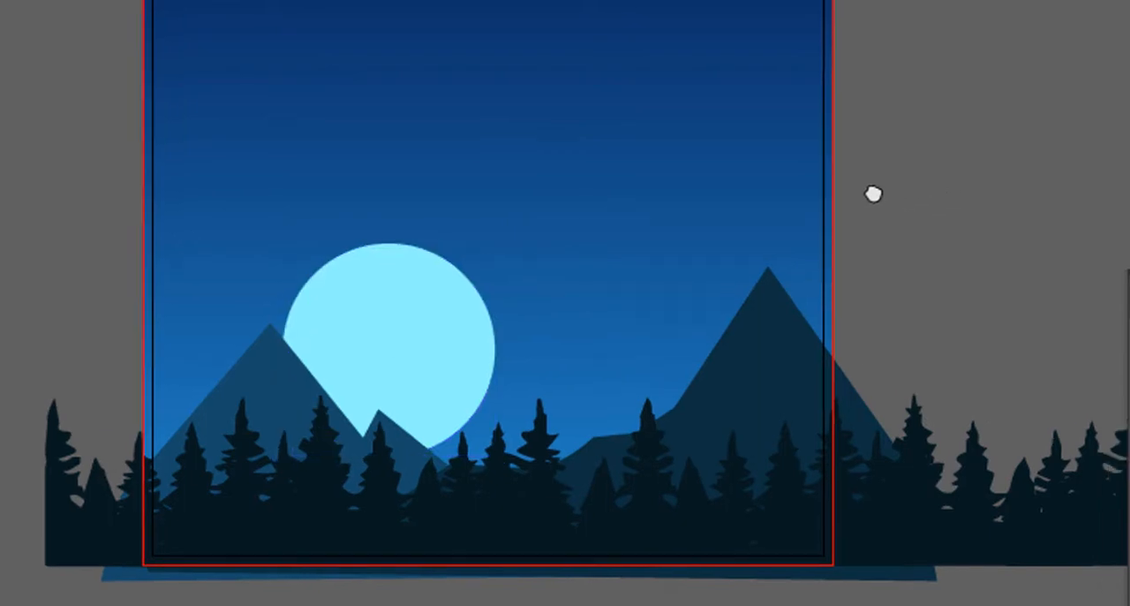
left_click_drag(427, 358, 452, 368)
left_click_drag(377, 335, 377, 334)
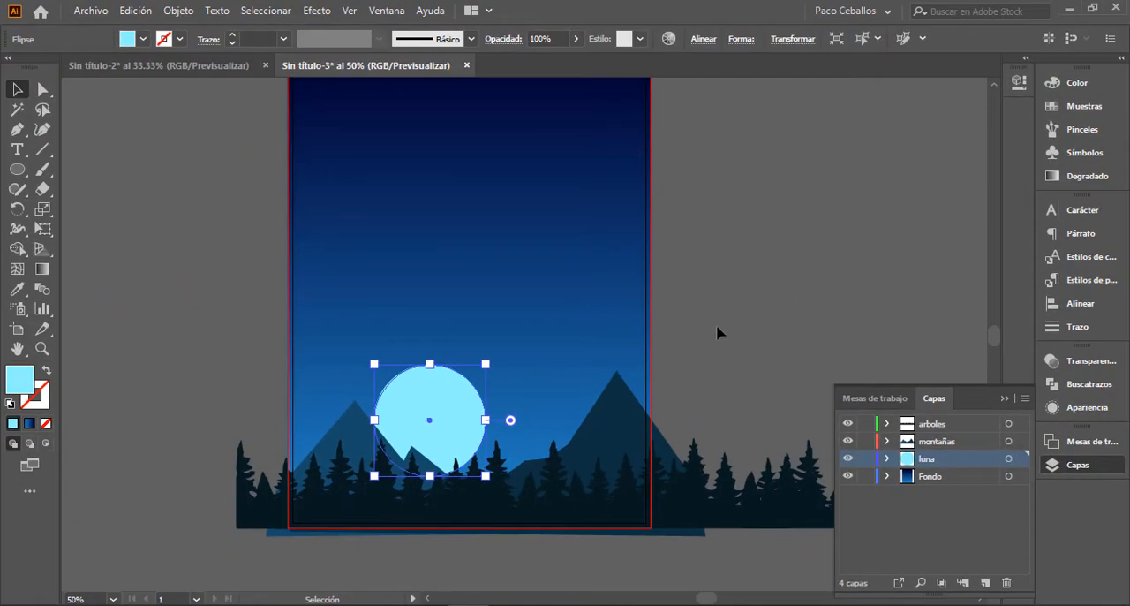
left_click(902, 157)
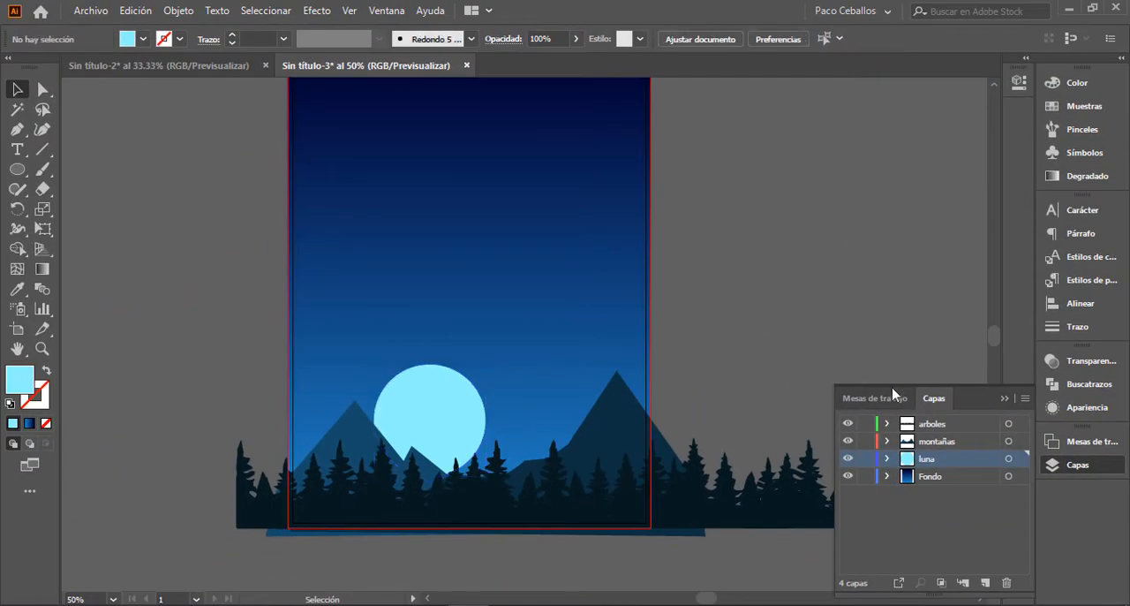
Step: Apply a Gaussian Blur effect with a 59-pixel radius to the moon circle, with the preview on
left_click(1002, 400)
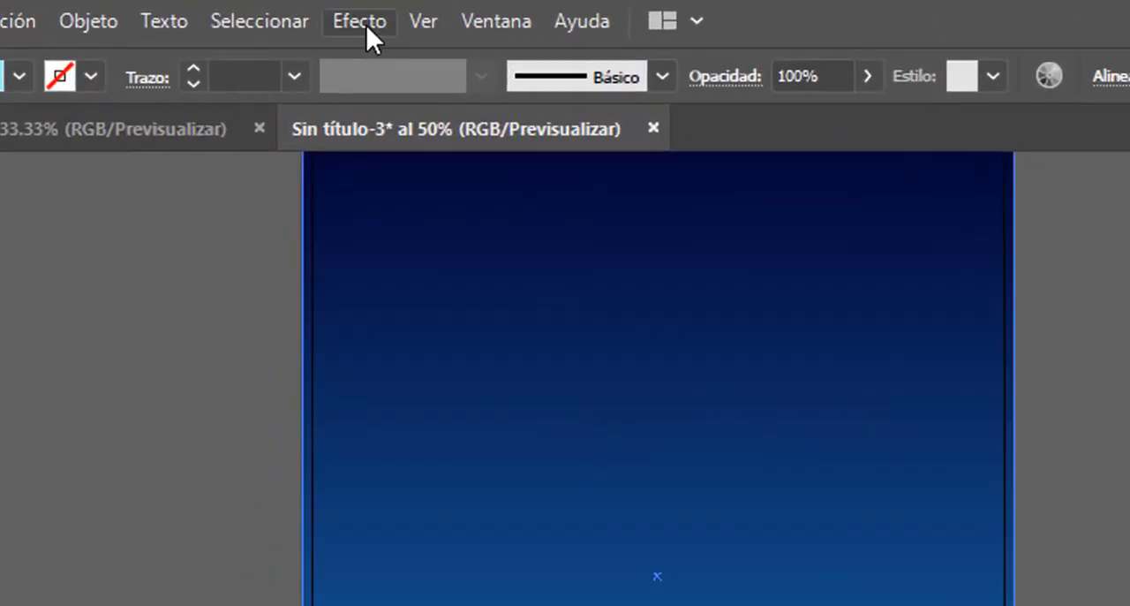
left_click(365, 24)
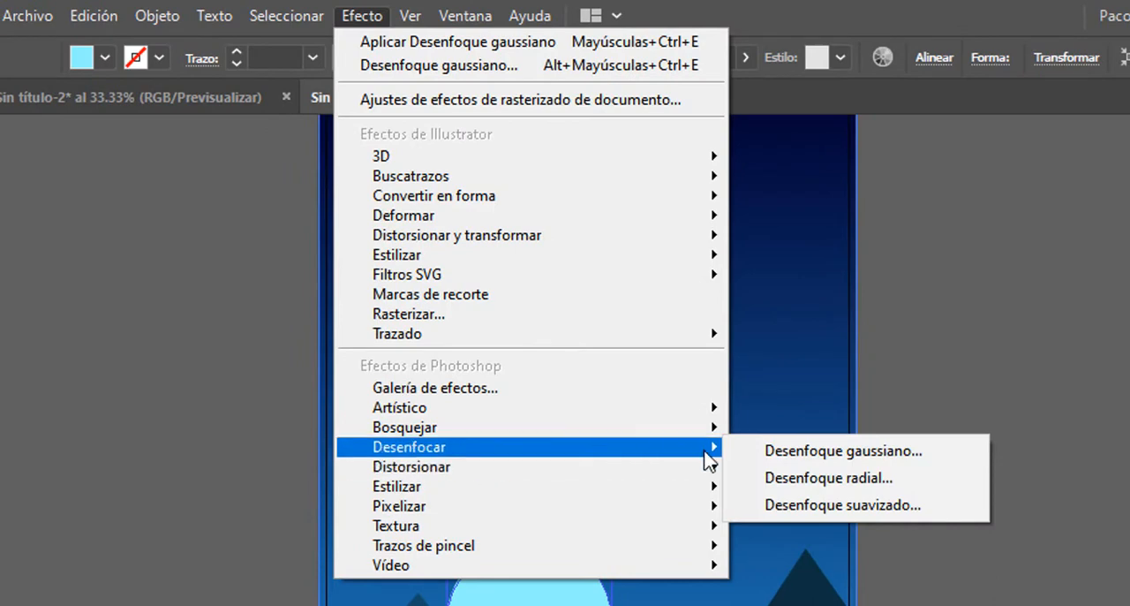
mouse_move(703, 456)
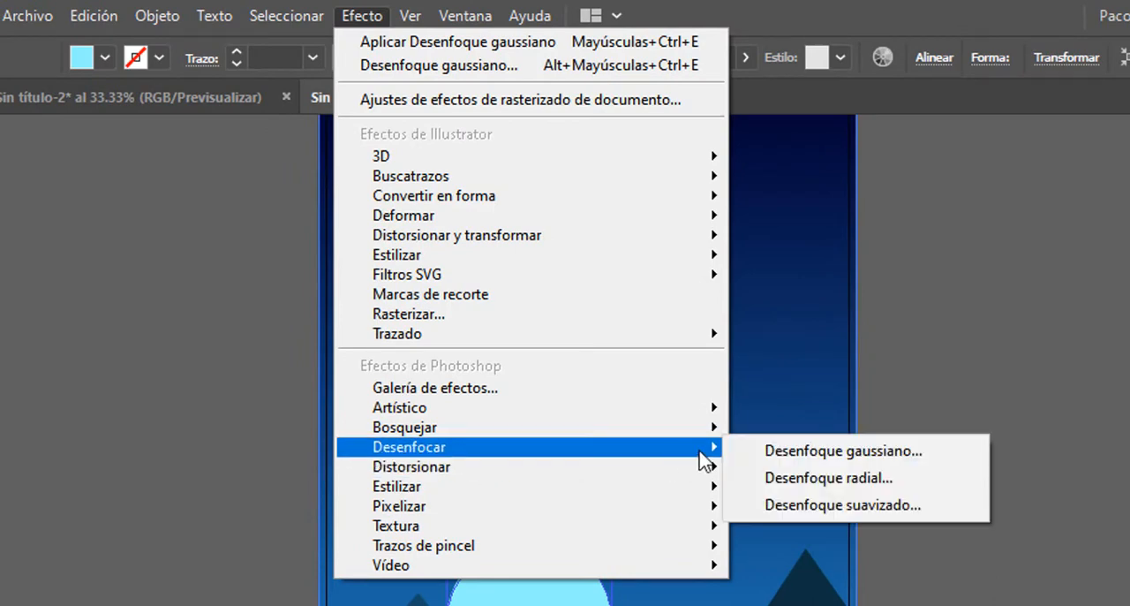
left_click(790, 457)
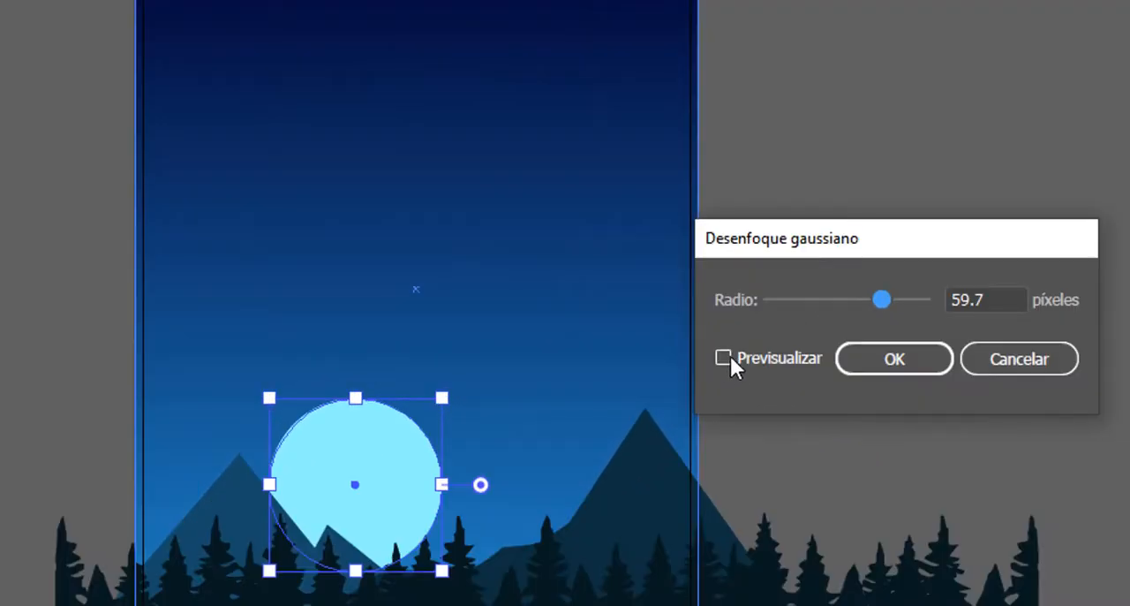
left_click(676, 343)
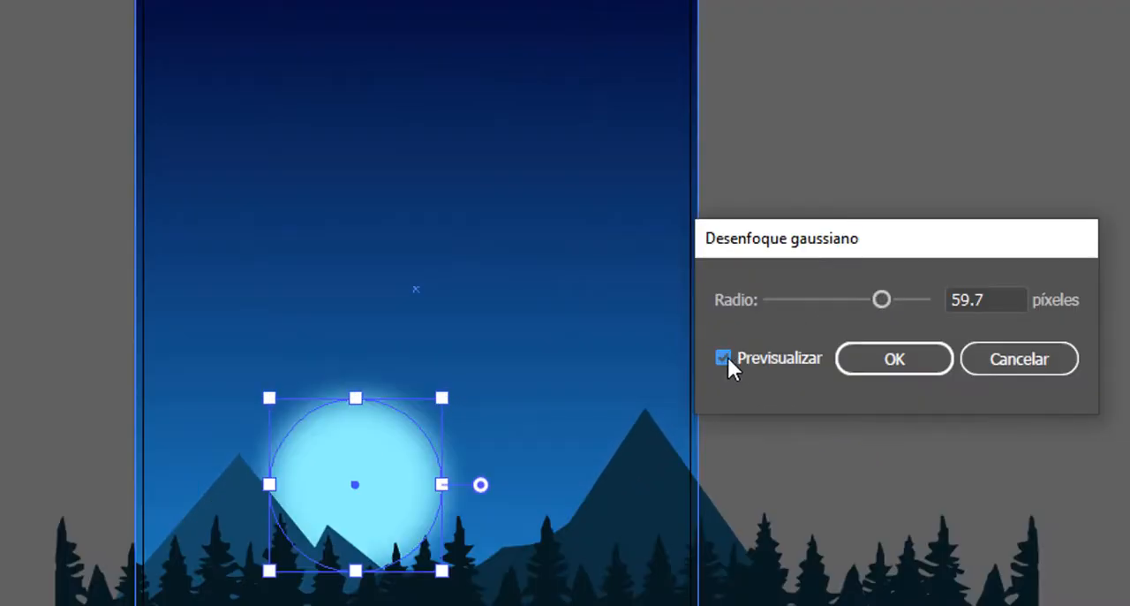
left_click(992, 303)
type("59")
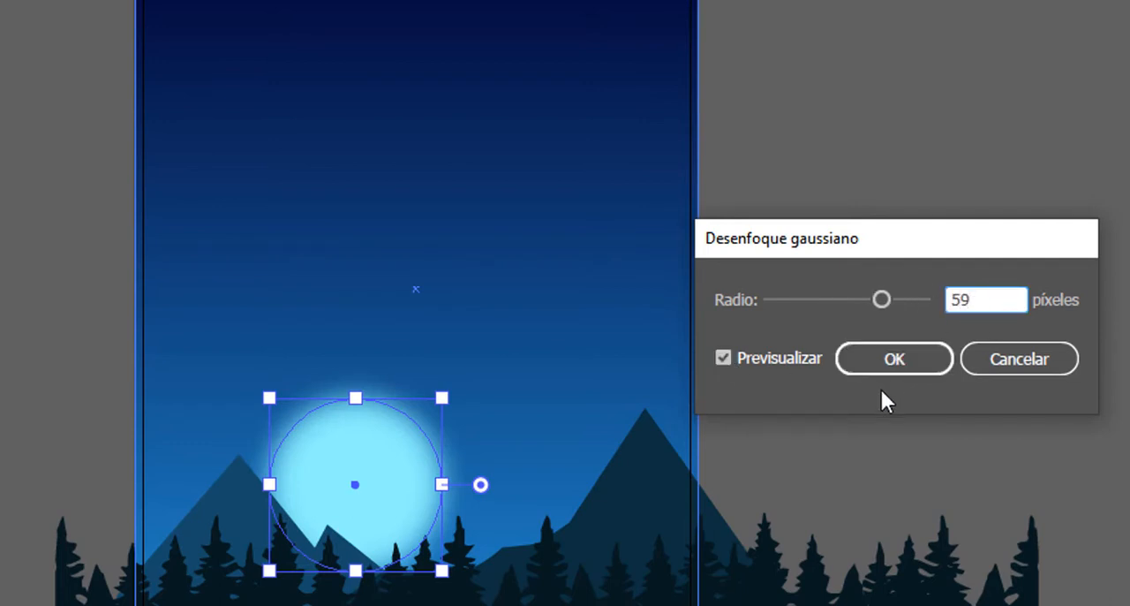
left_click(890, 359)
Step: Draw a second light-blue circle from the blurred moon's center, slightly larger than the moon's outline
left_click(895, 408)
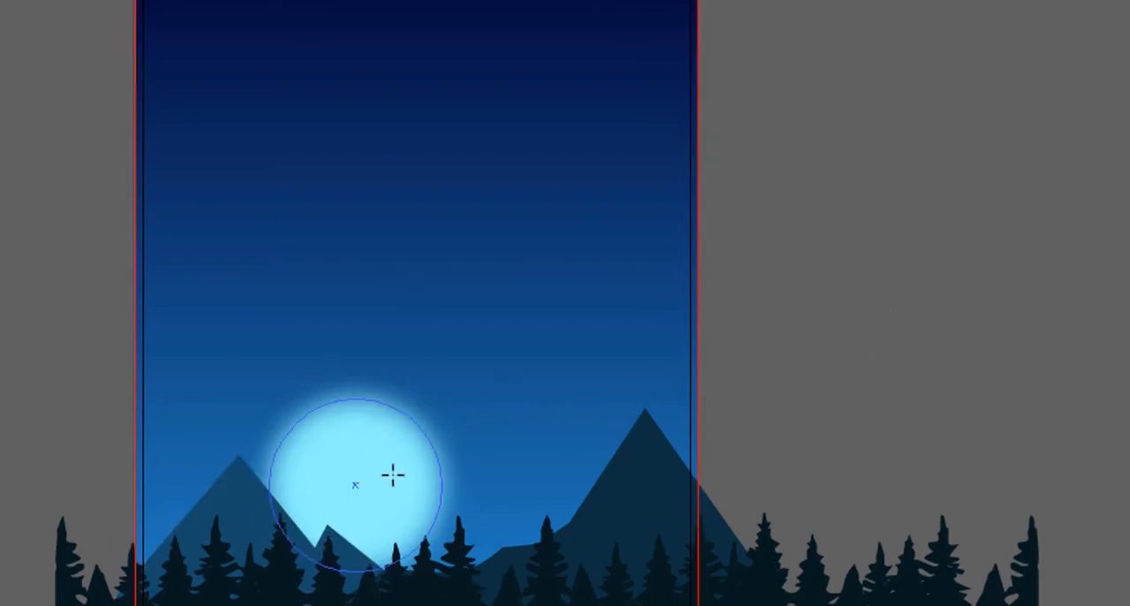
key("l")
left_click_drag(355, 485, 446, 576)
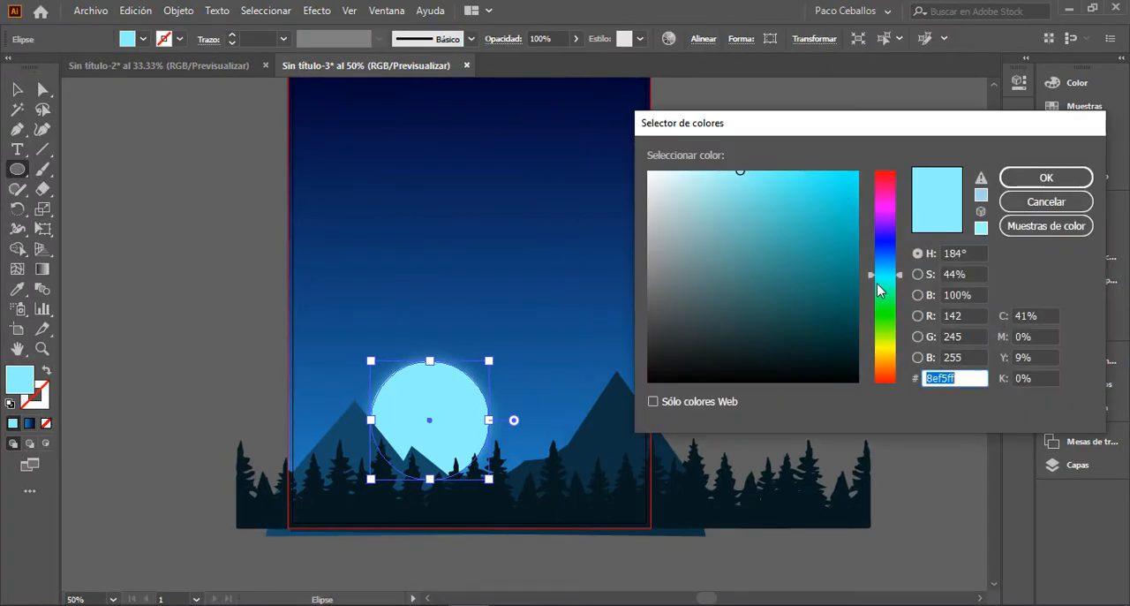
Step: Recolor the second moon circle pale yellow (#ffff8f) and lower its opacity to 45%
left_click_drag(900, 280, 901, 348)
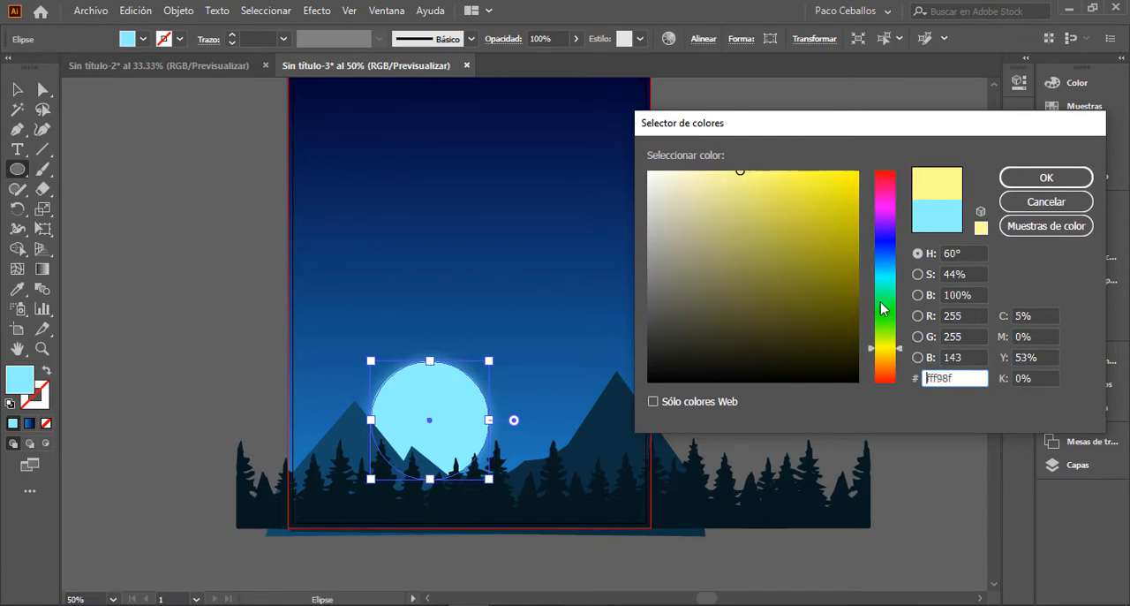
left_click(1044, 178)
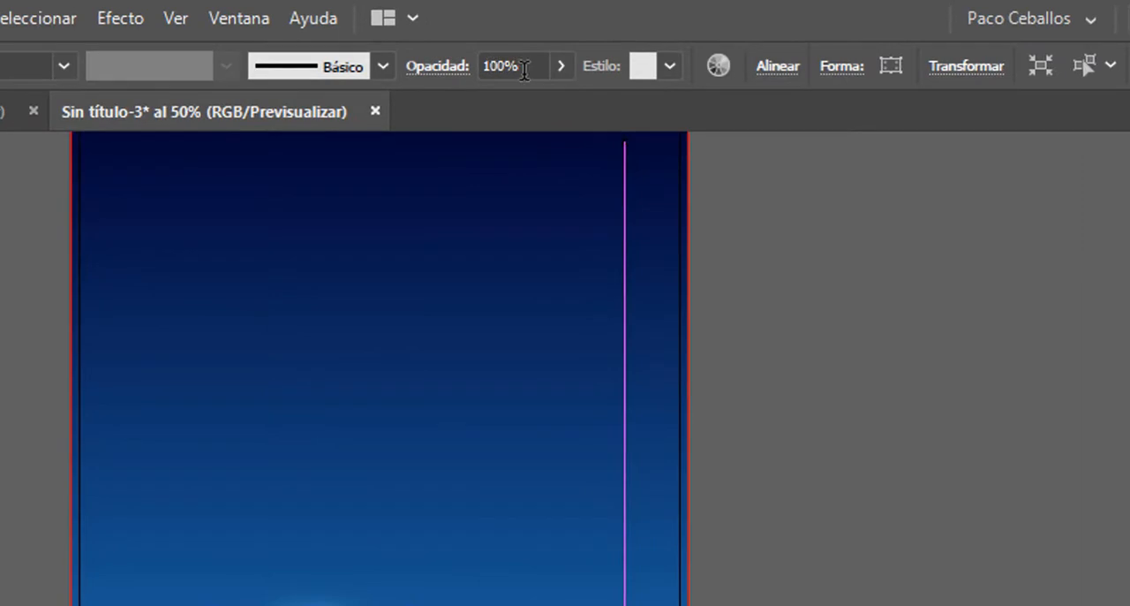
left_click(494, 67)
type("45")
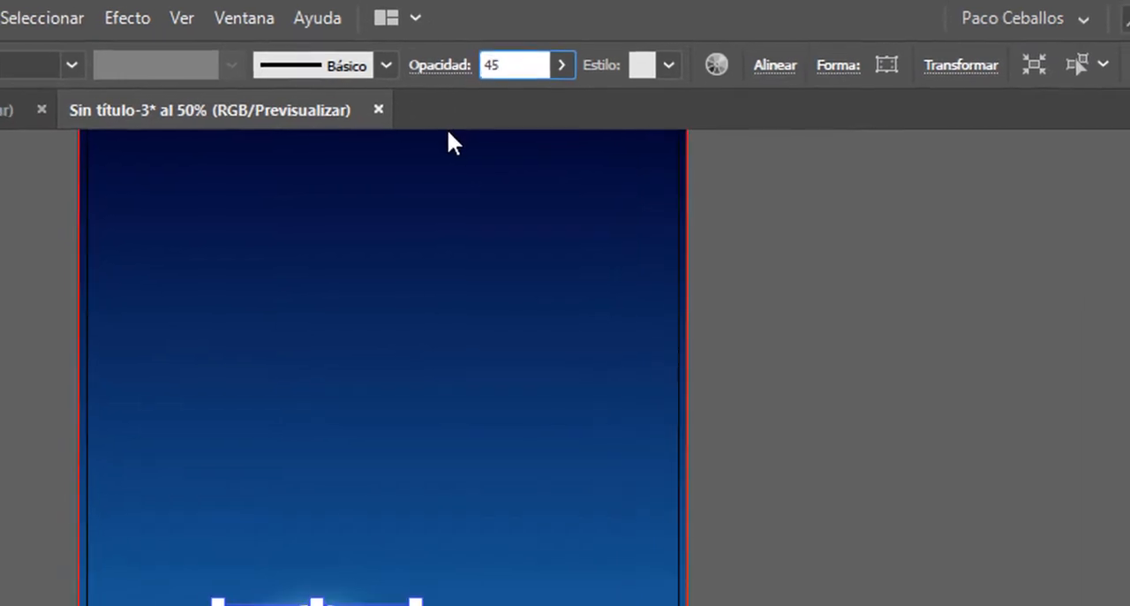
key("Return")
left_click(17, 89)
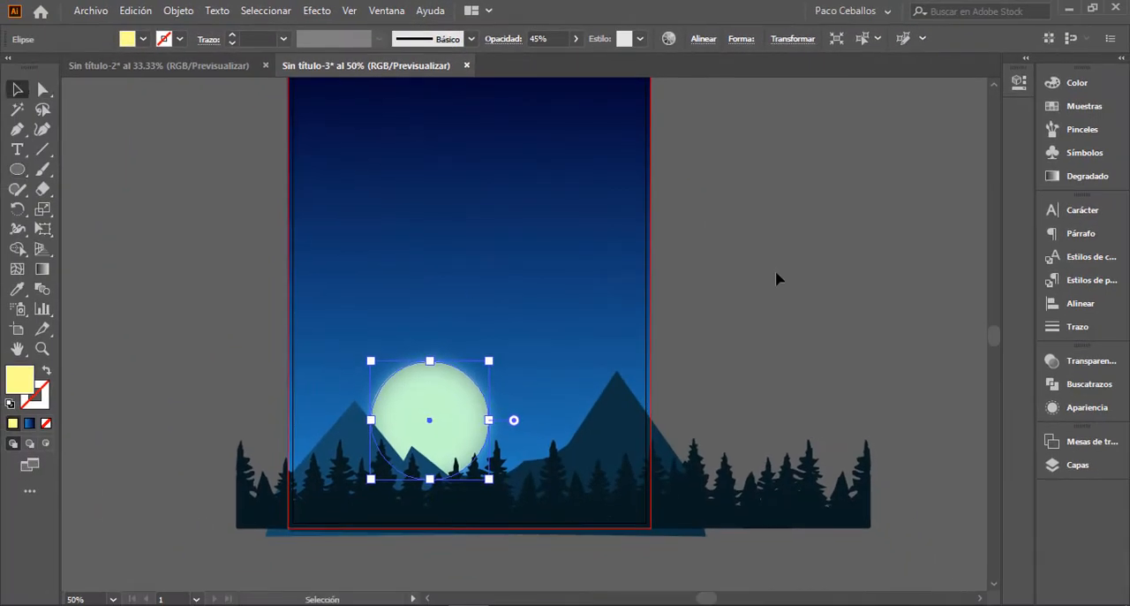
left_click(795, 281)
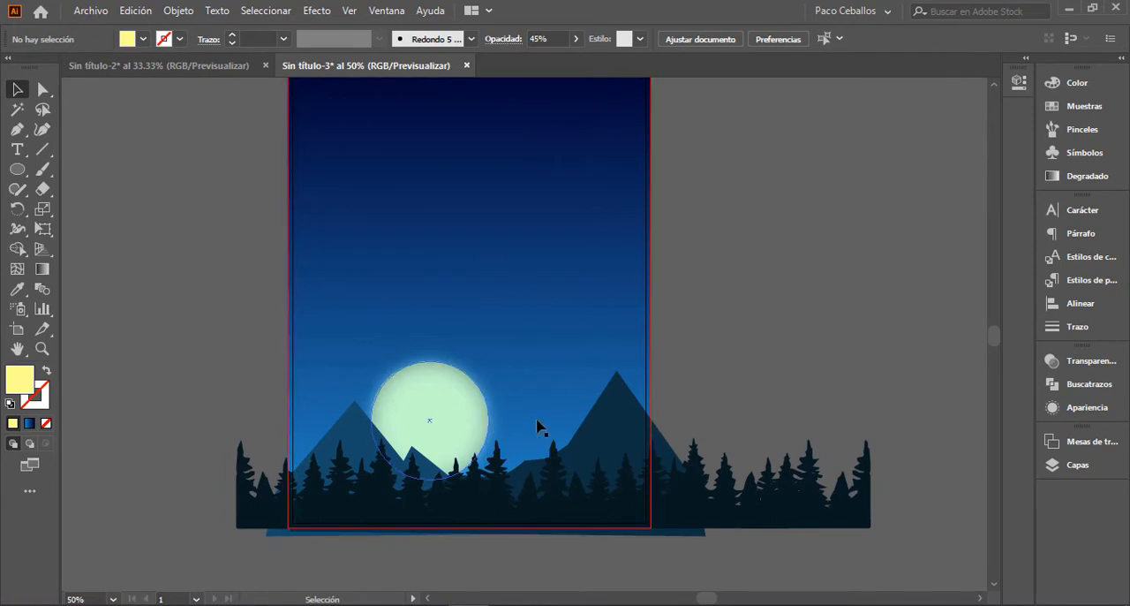
Step: Enlarge the blurred circle slightly around its center so its glow extends further beyond the moon's edge
mouse_move(760, 327)
left_mouse_down()
mouse_move(716, 356)
mouse_move(757, 345)
left_mouse_up()
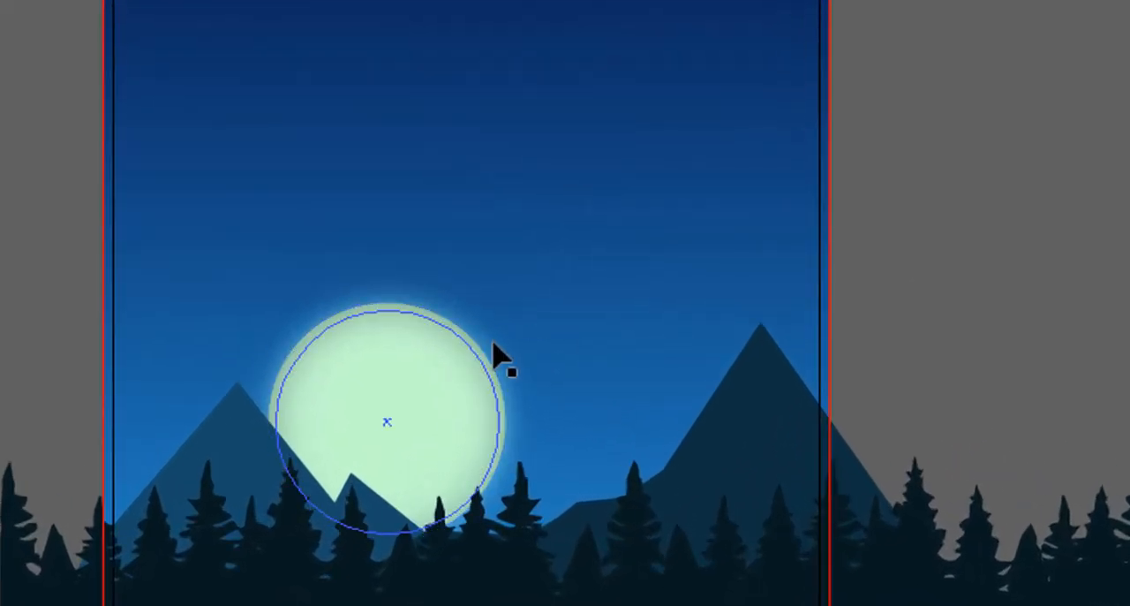
left_click(492, 343)
left_click_drag(521, 312, 536, 299)
left_click(889, 313)
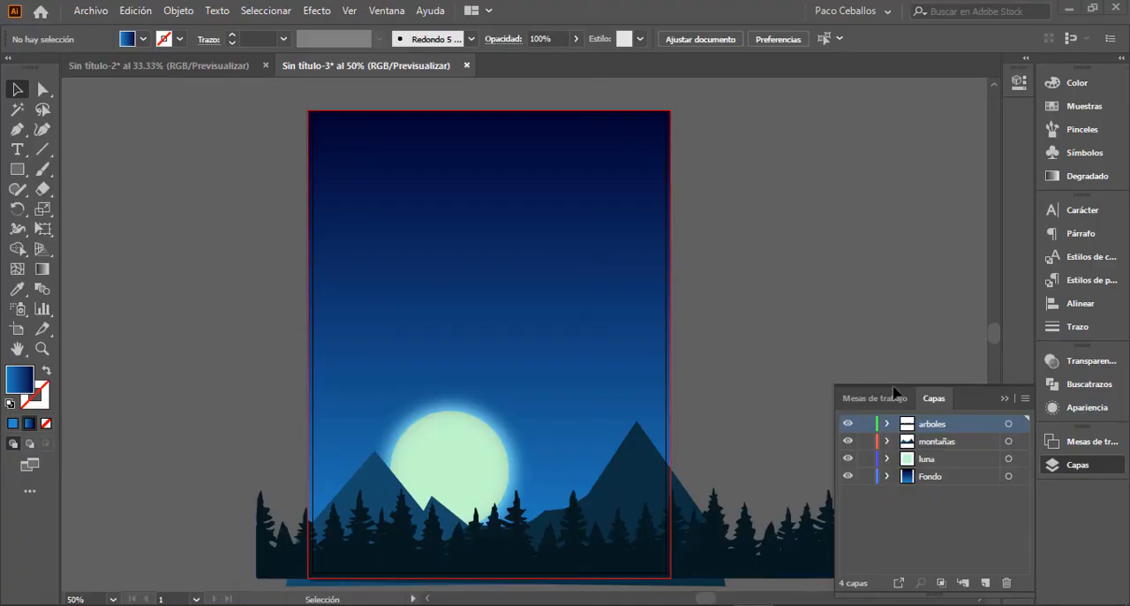
Step: Add a new layer above arboles and name it Esfera
left_click(985, 583)
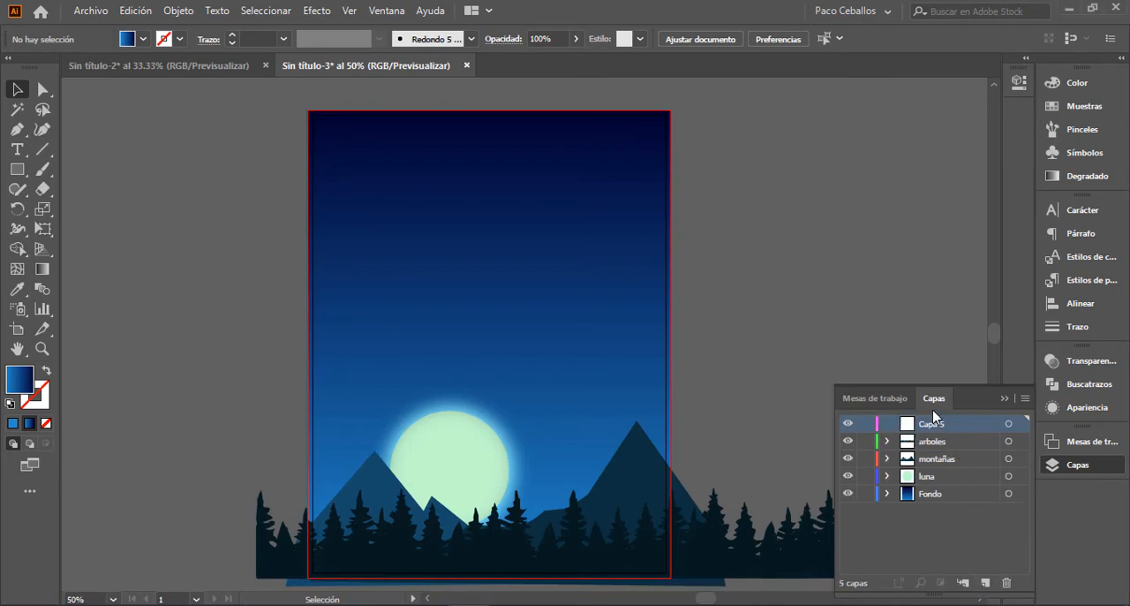
double_click(936, 425)
type("eSFER")
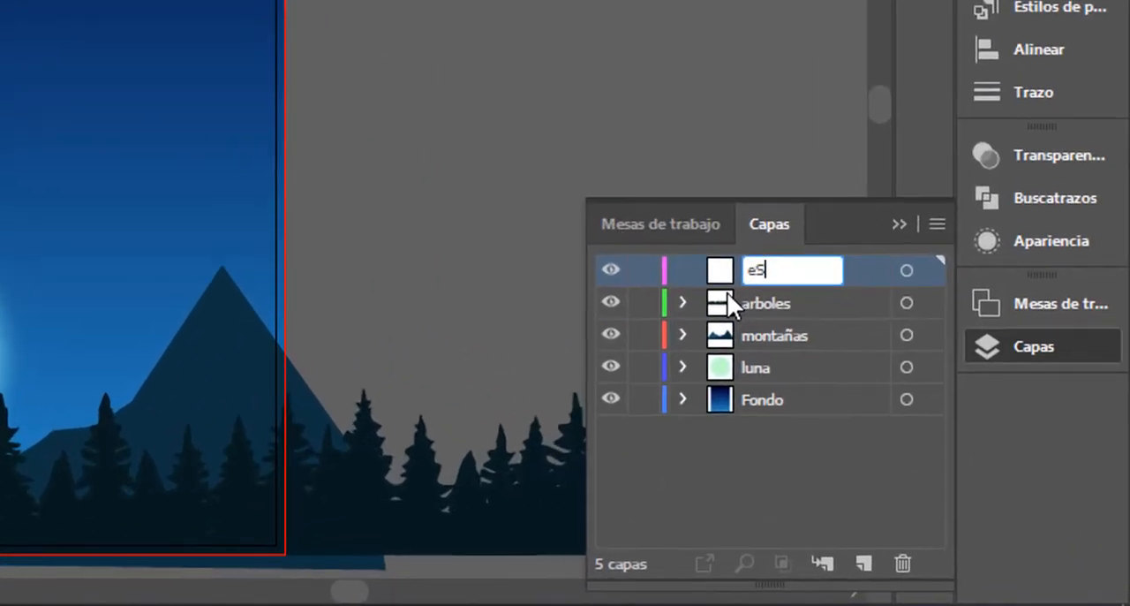
type("A")
key("BackSpace")
key("BackSpace")
key("BackSpace")
key("BackSpace")
key("BackSpace")
key("BackSpace")
type("Esfera")
key("Return")
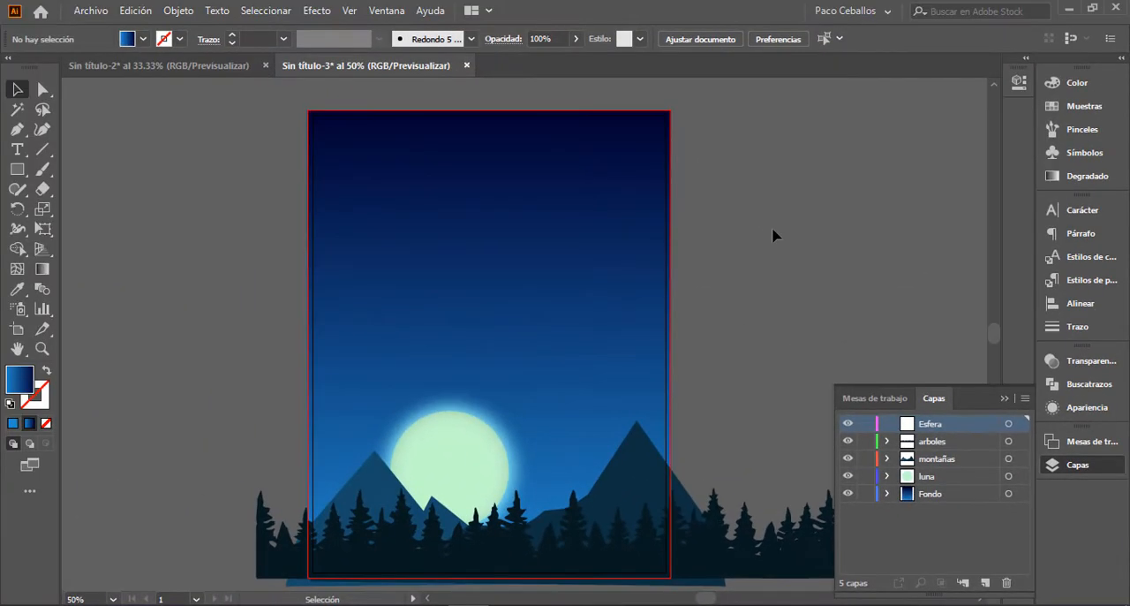
Step: Draw a circle nearly as wide as the moon on the empty canvas beside the artboard's right edge
key("l")
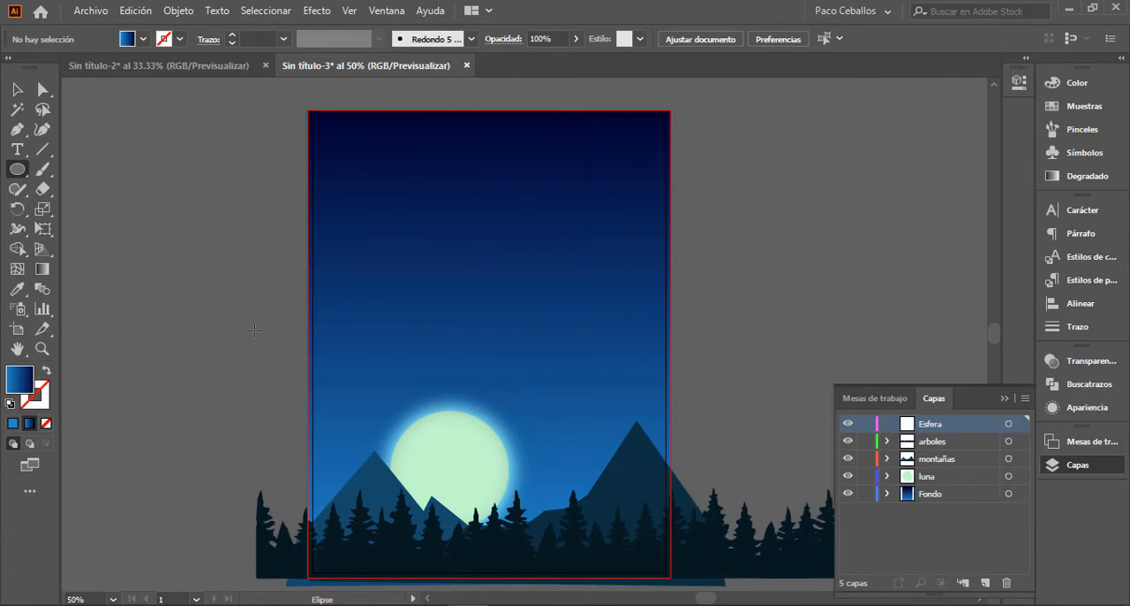
left_click_drag(618, 257, 539, 281)
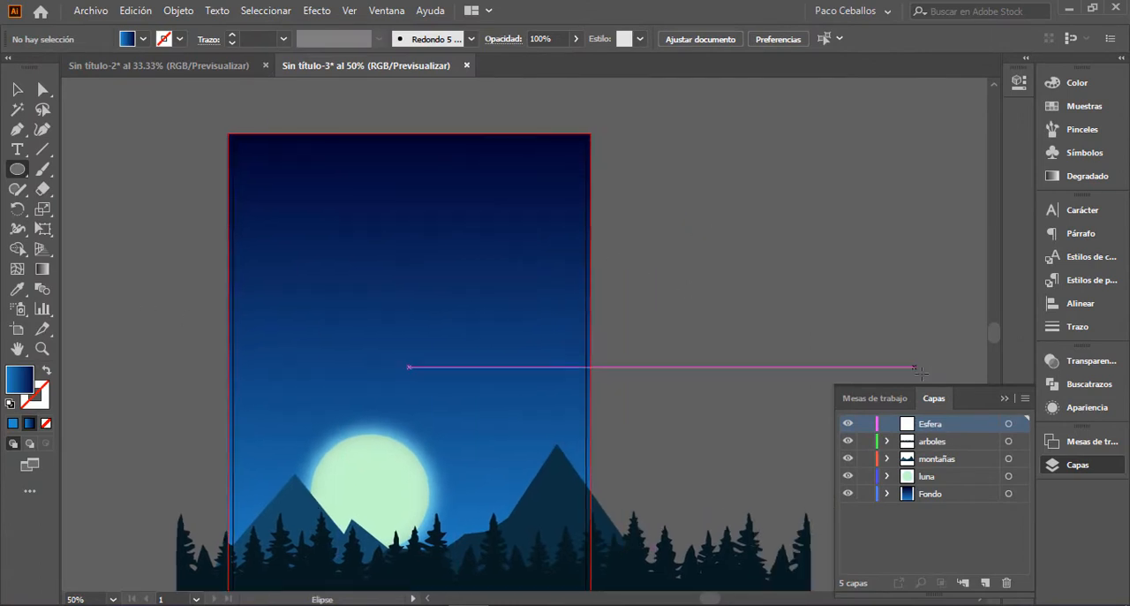
left_click(1004, 399)
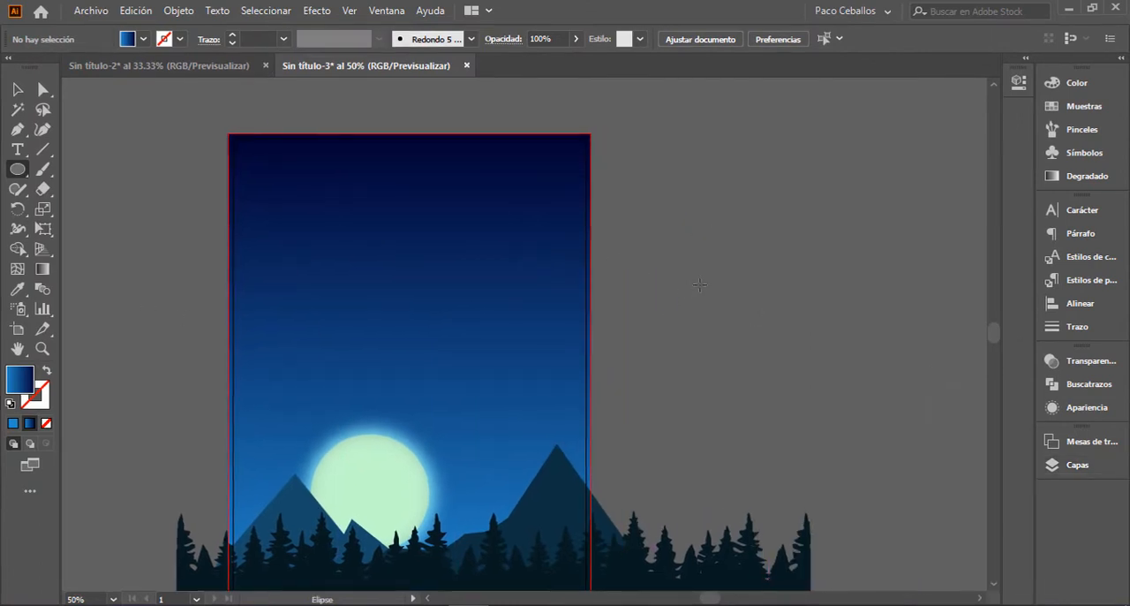
left_click_drag(665, 245, 769, 357)
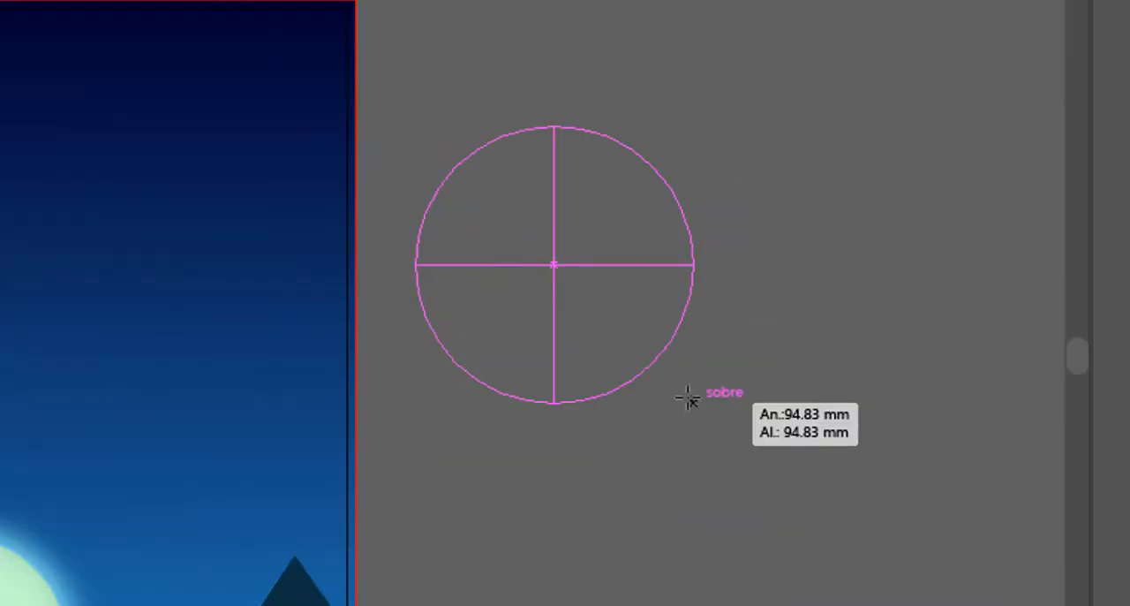
left_click_drag(689, 399, 689, 399)
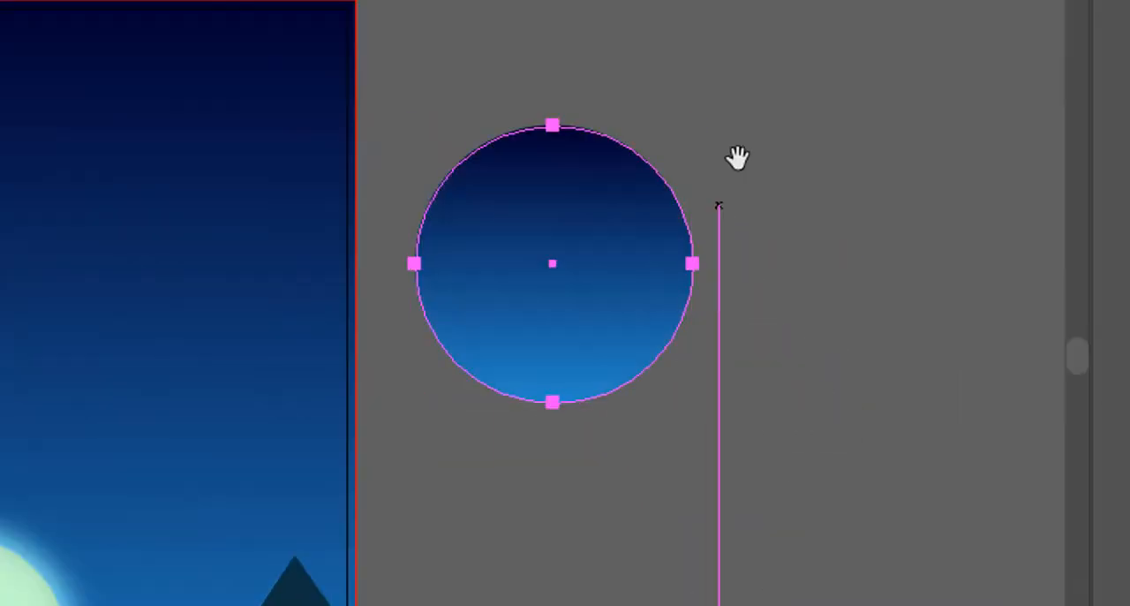
left_click_drag(737, 159, 626, 235)
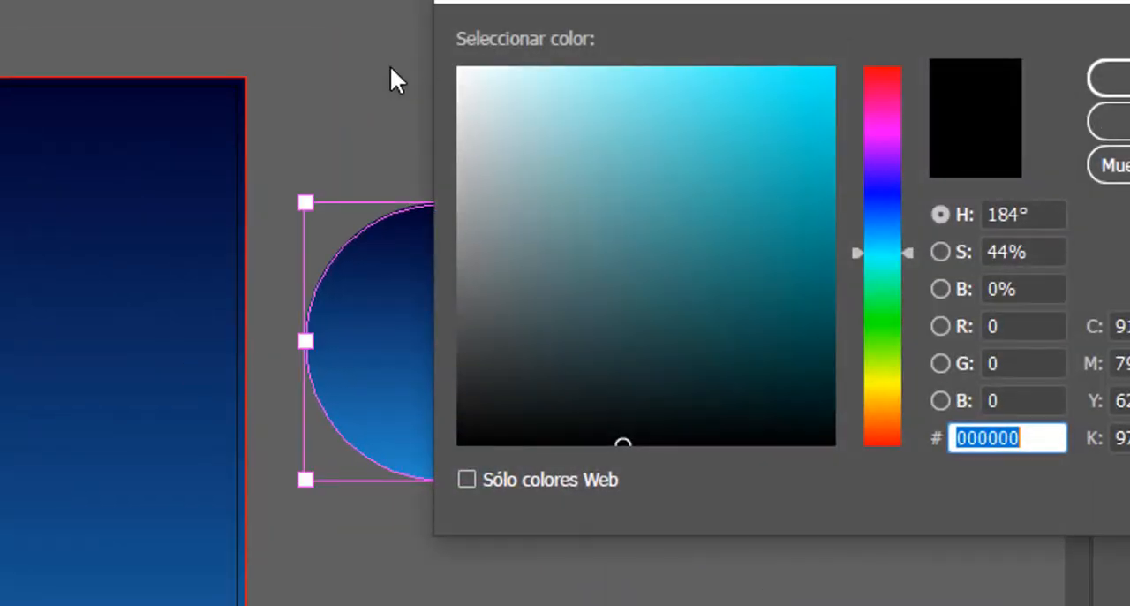
Step: Fill the new circle beside the artboard with solid white (#ffffff)
left_click_drag(469, 82, 409, 48)
left_click(1122, 79)
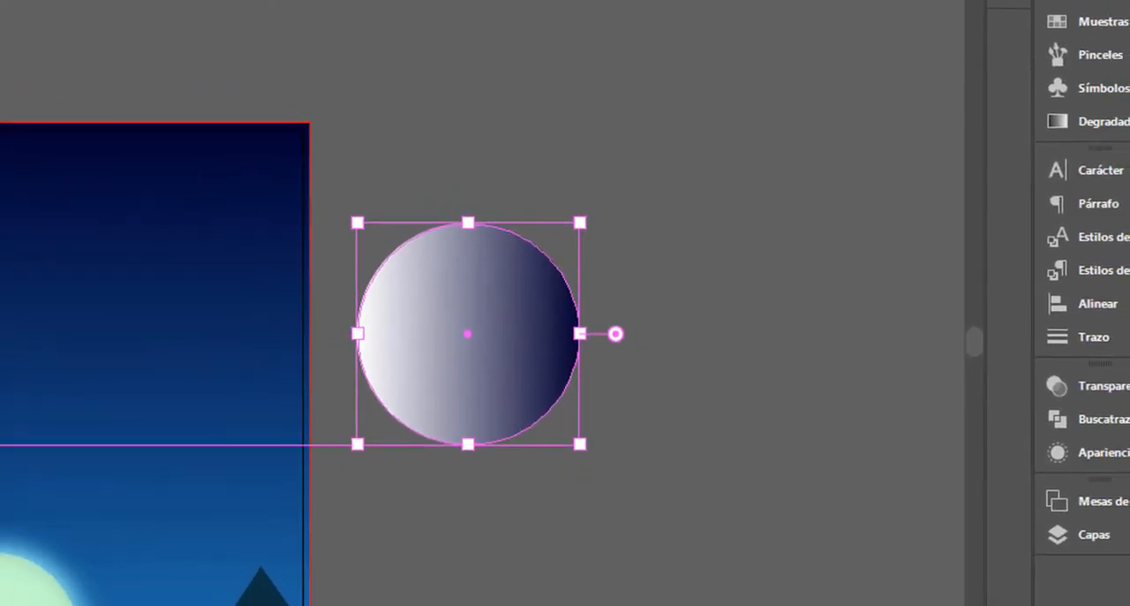
key("comma")
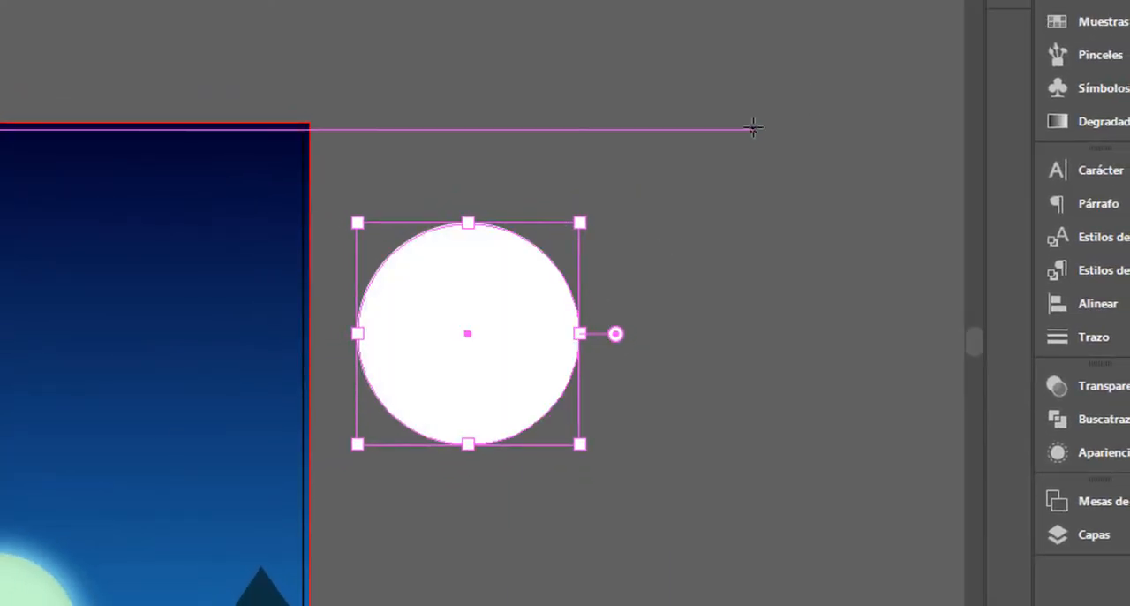
Step: Draw a small white horizontal rectangle just above the white circle, about a third of the circle's width
left_click(634, 331)
key("ctrl+plus")
key("ctrl+plus")
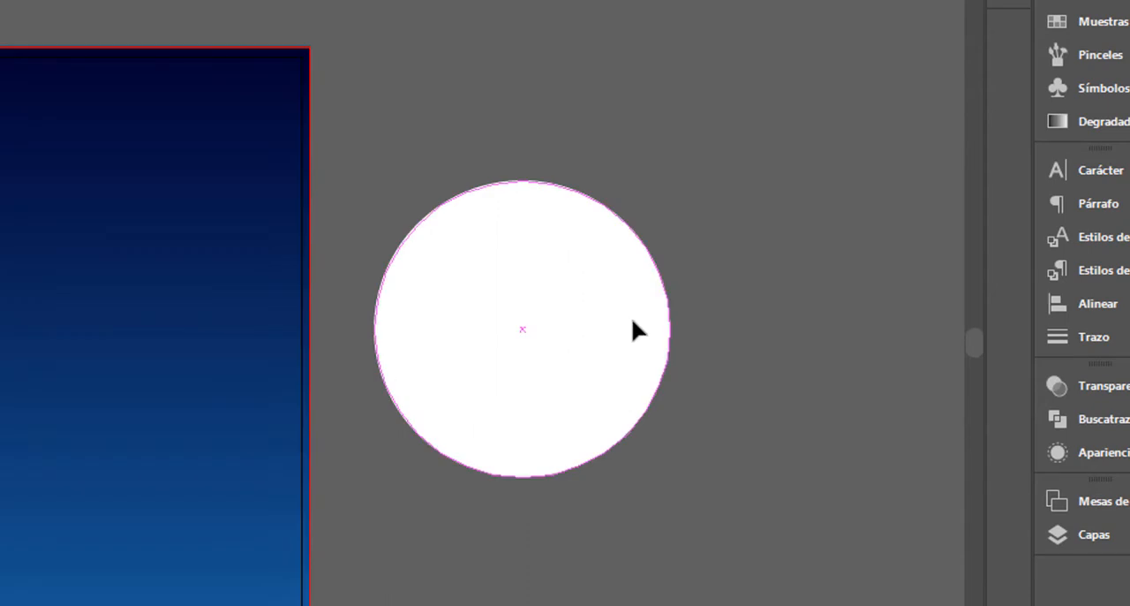
left_click_drag(625, 318, 460, 445)
key("m")
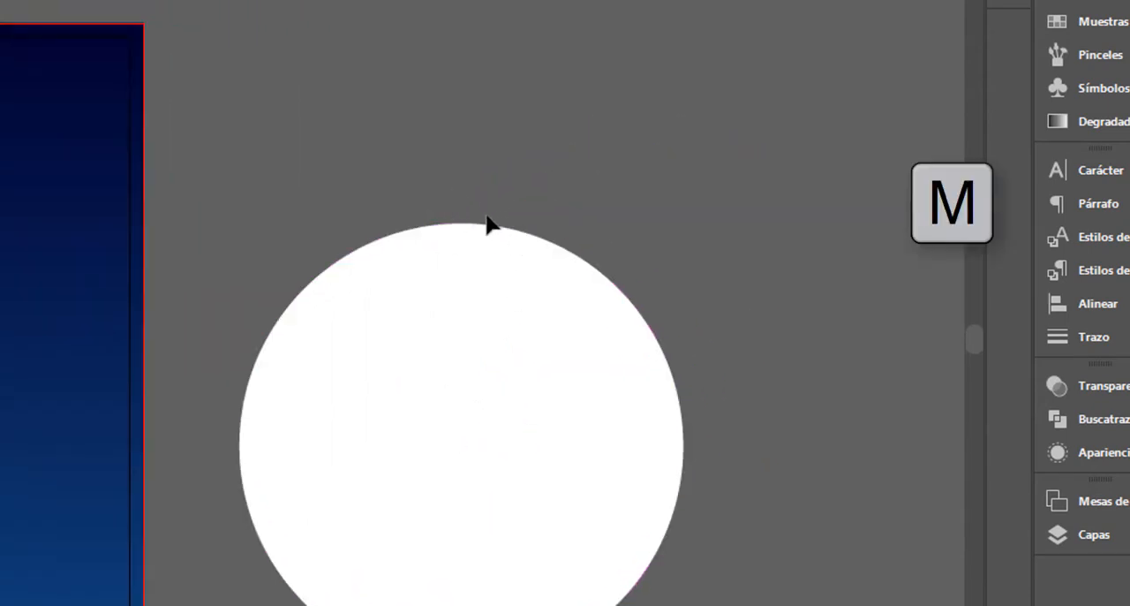
left_click_drag(380, 163, 521, 193)
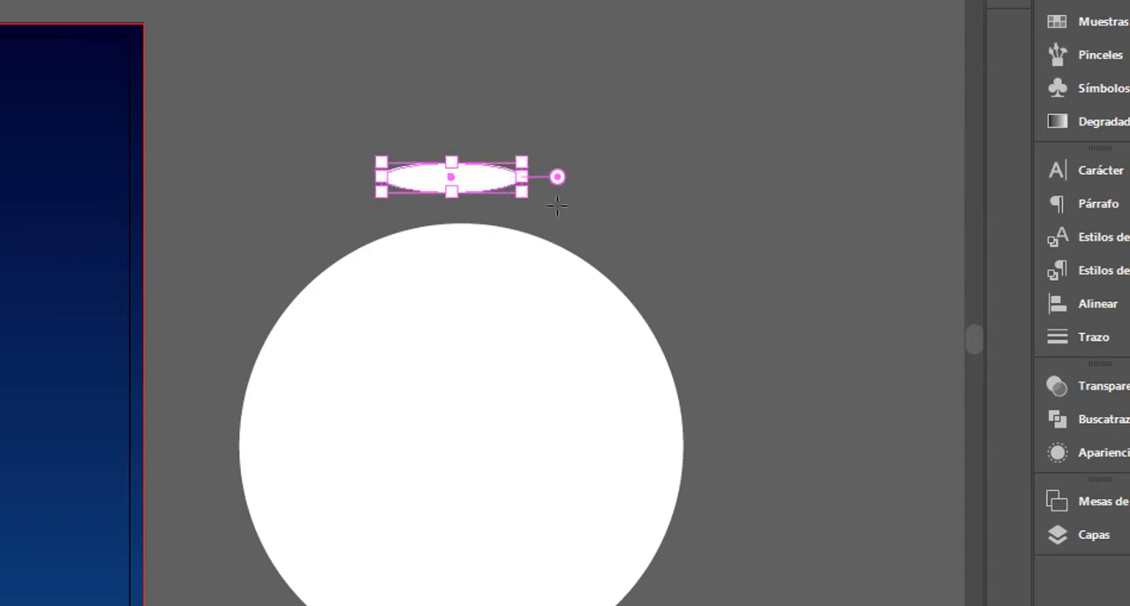
key("Delete")
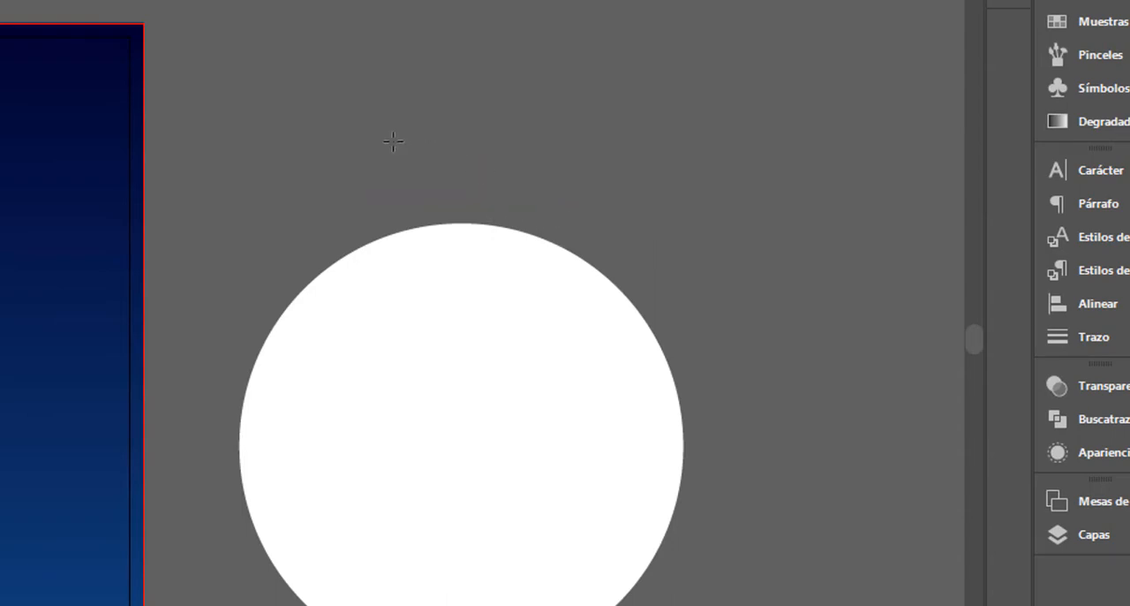
left_click_drag(382, 157, 528, 196)
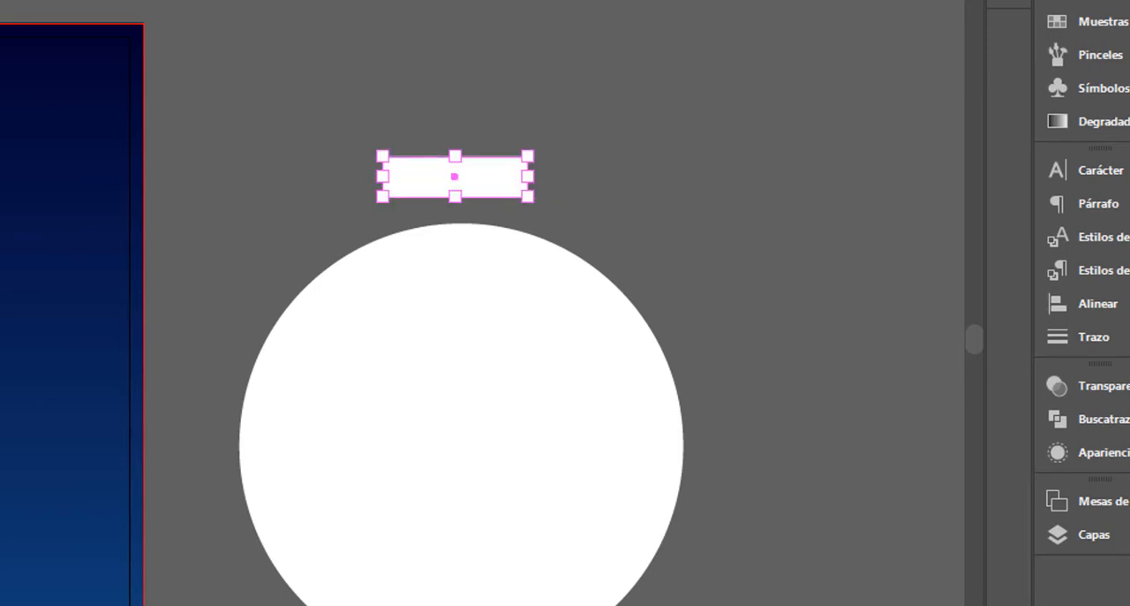
left_click(615, 206)
Step: Round all four corners of the small white rectangle to about half of its maximum rounding
key("ctrl+plus")
key("ctrl+plus")
key("ctrl+plus")
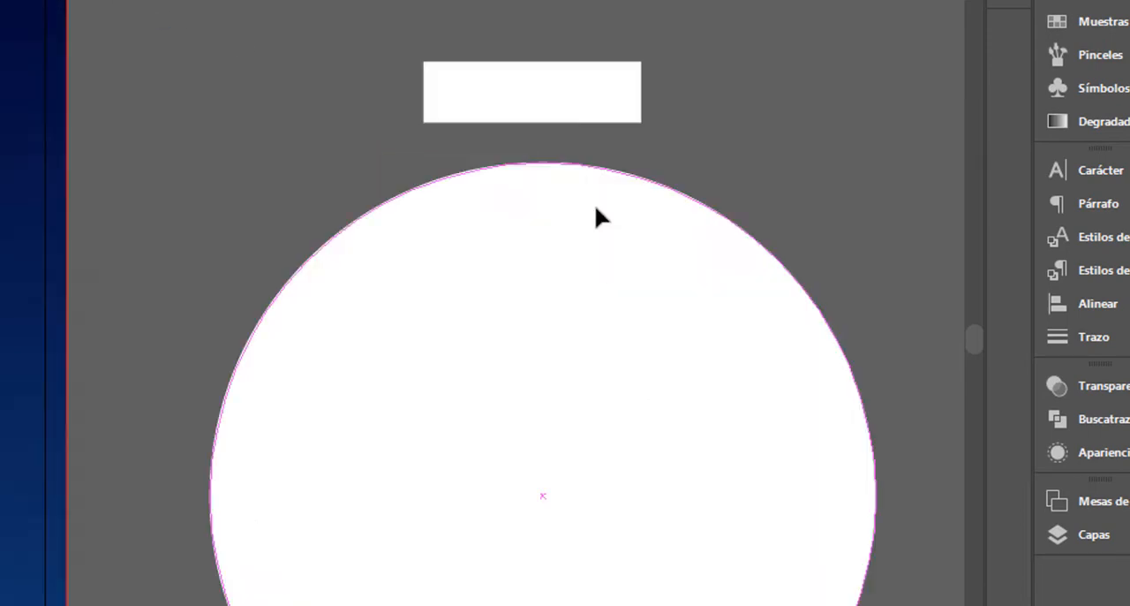
left_click_drag(596, 208, 207, 528)
left_click_drag(461, 458, 442, 470)
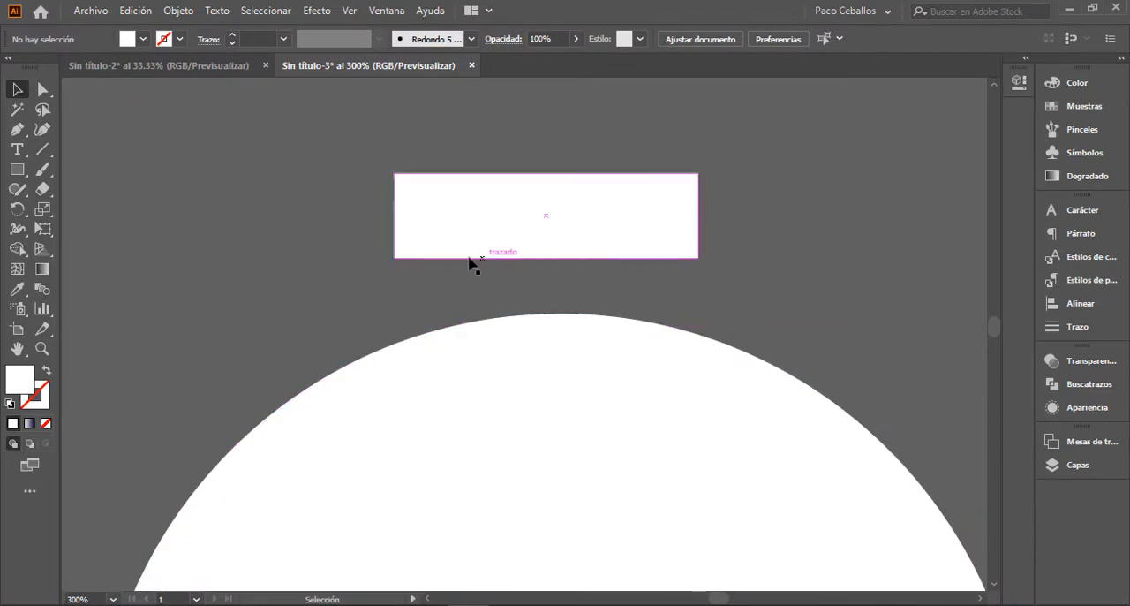
left_click(434, 214)
left_click_drag(405, 185, 421, 200)
left_click(830, 289)
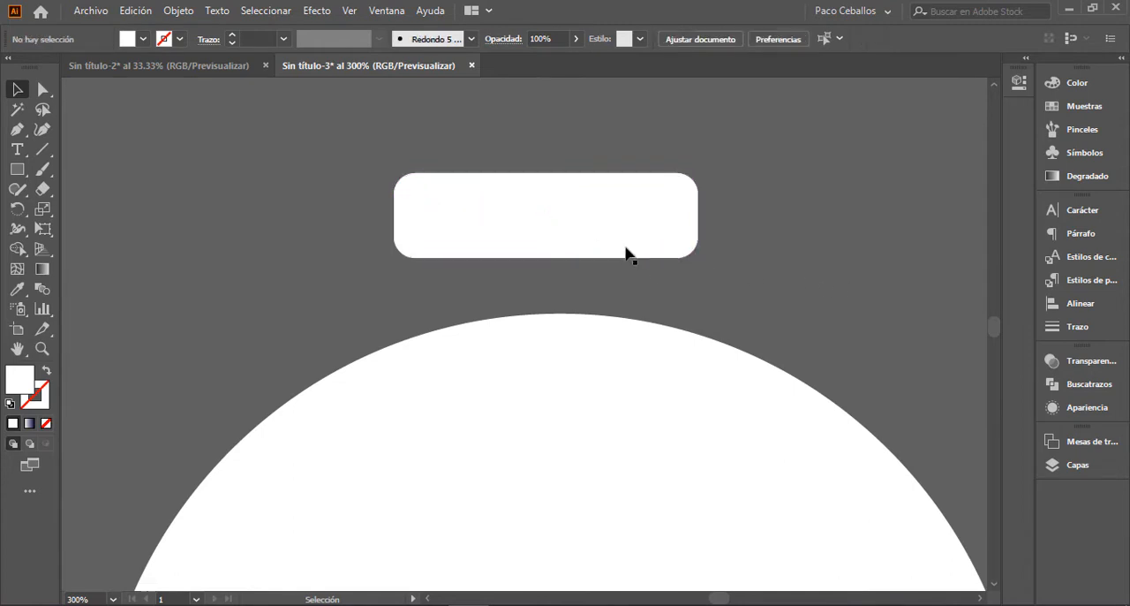
Step: Select the rounded rectangle and the white circle and try to center them horizontally relative to the artboard
left_click(626, 253)
left_click(590, 350, "shift")
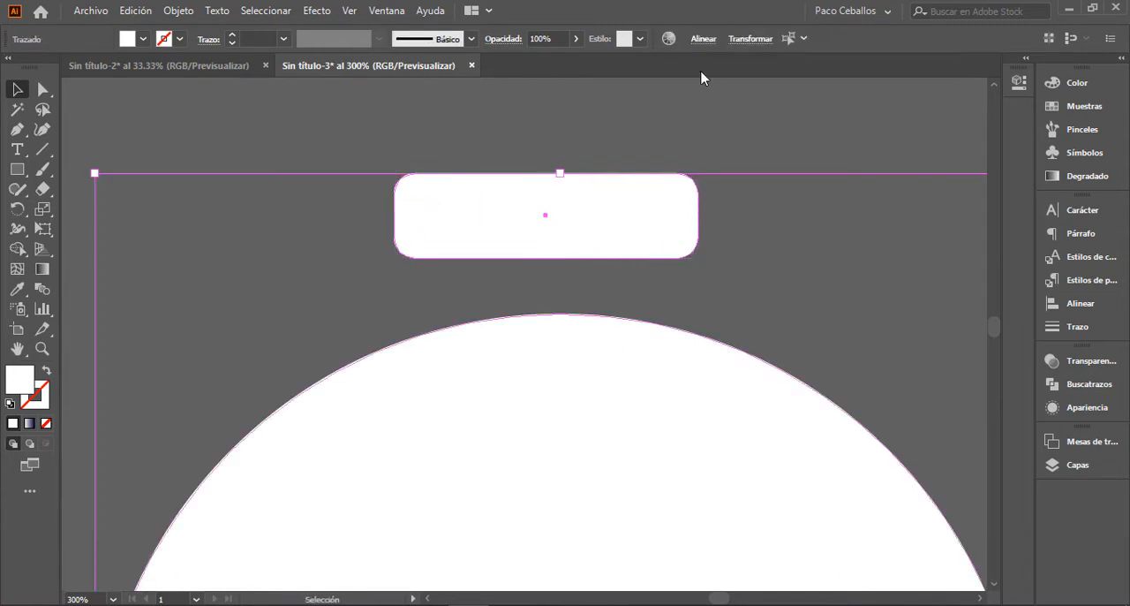
left_click(704, 40)
left_click(570, 88)
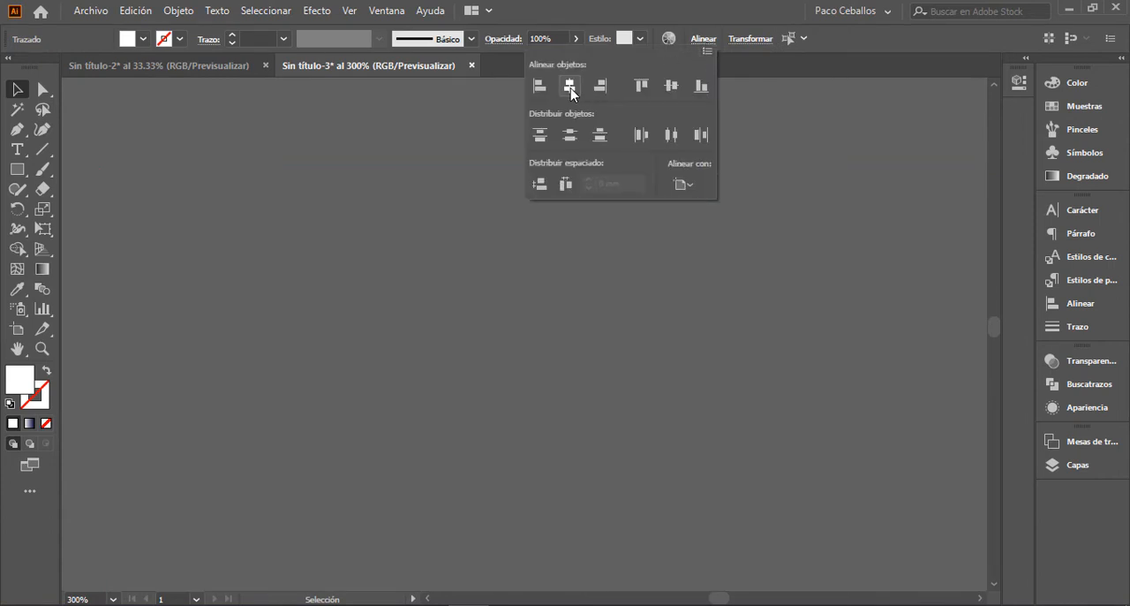
key("Escape")
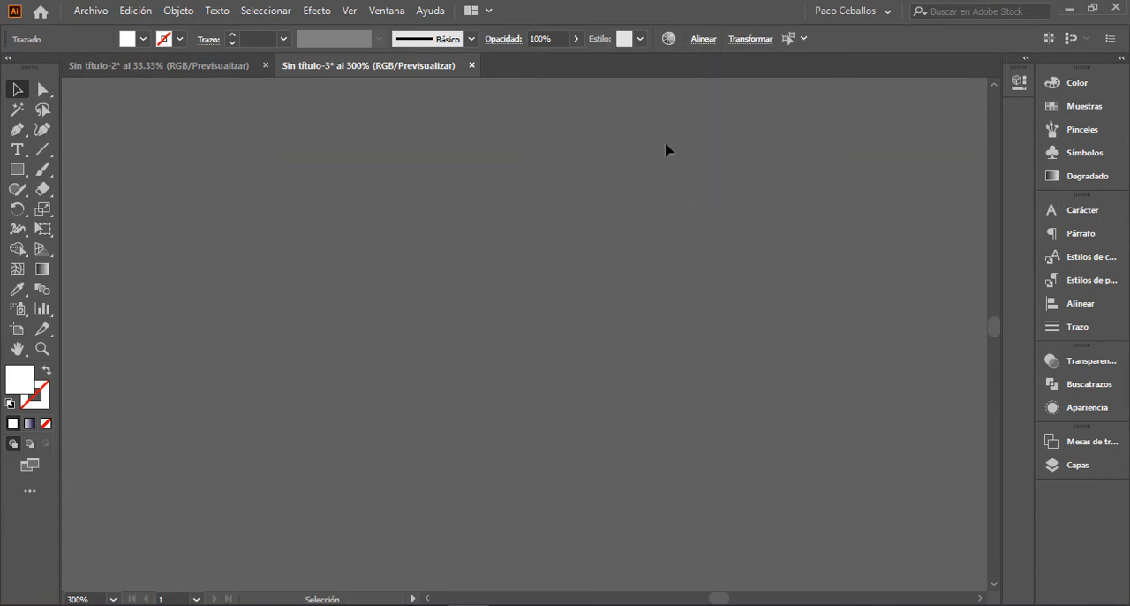
key("ctrl+z")
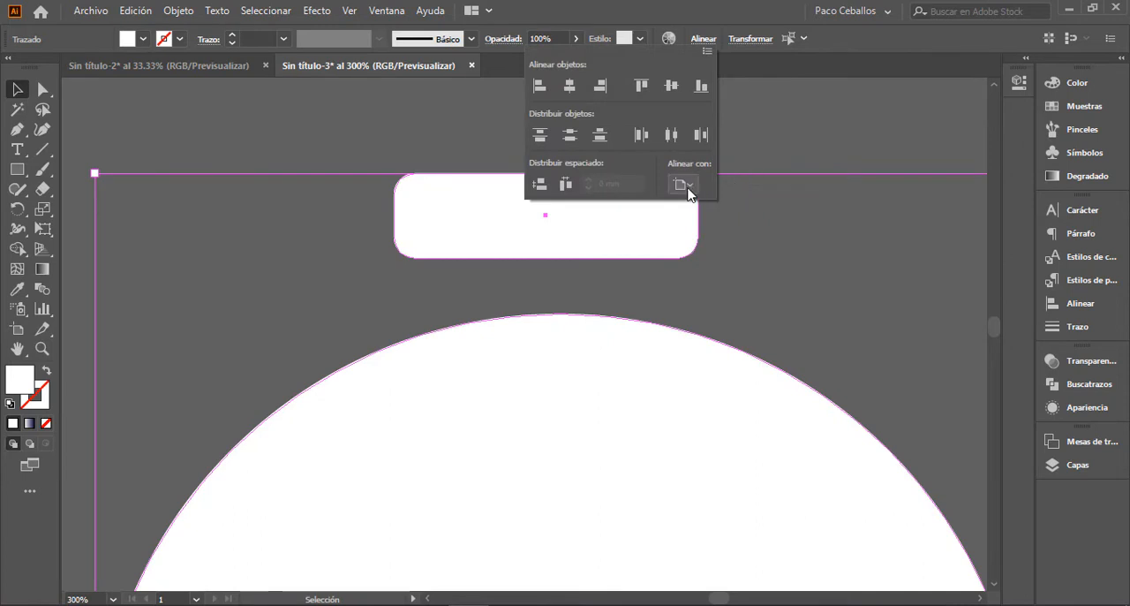
Step: Center the rounded rectangle and circle horizontally relative to the selection, and lower the rectangle until it touches the circle's top
left_click(688, 186)
left_click(736, 202)
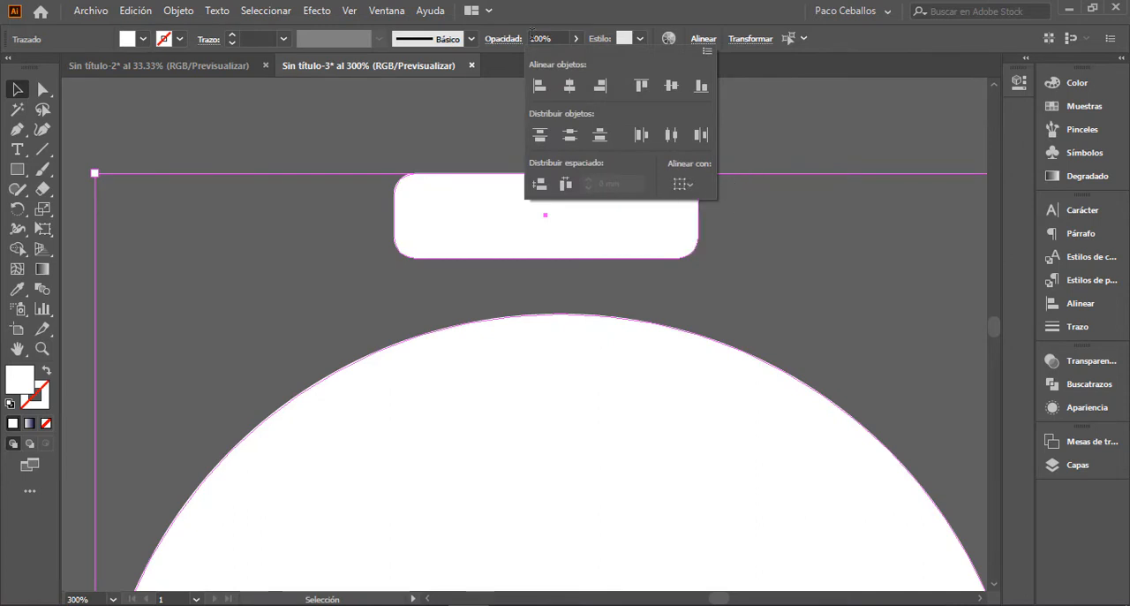
left_click(579, 86)
left_click(786, 254)
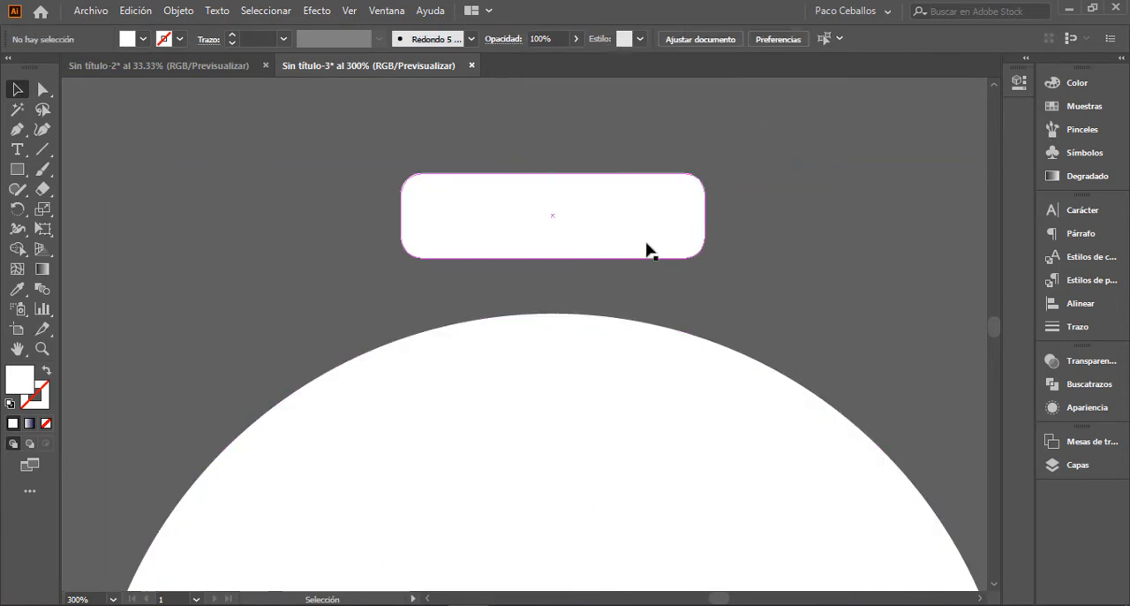
left_click_drag(647, 250, 643, 297)
left_click(712, 165)
Step: Draw a small circle centered above the rounded rectangle and swap its fill and stroke to make a white ring
key("space")
left_click_drag(624, 163, 583, 221)
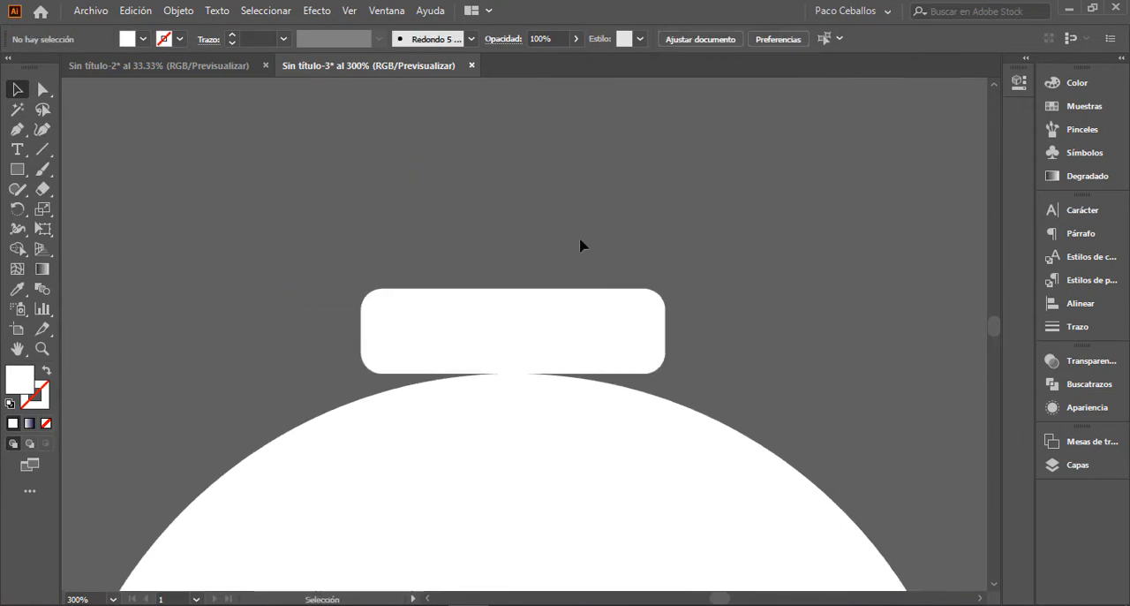
key("l")
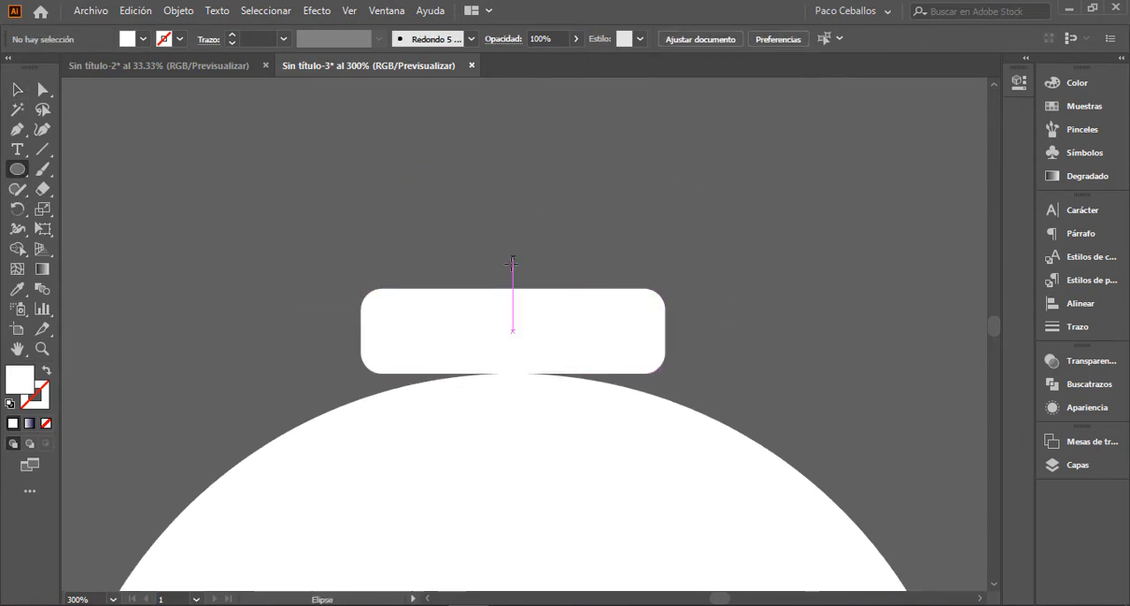
left_click_drag(513, 185, 572, 252)
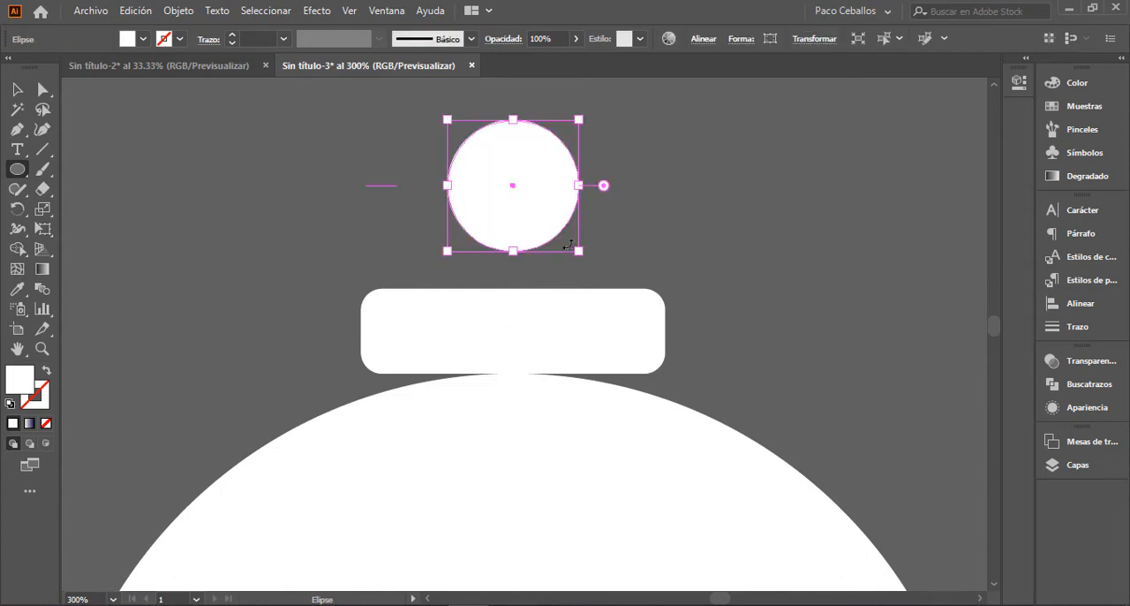
left_click(48, 372)
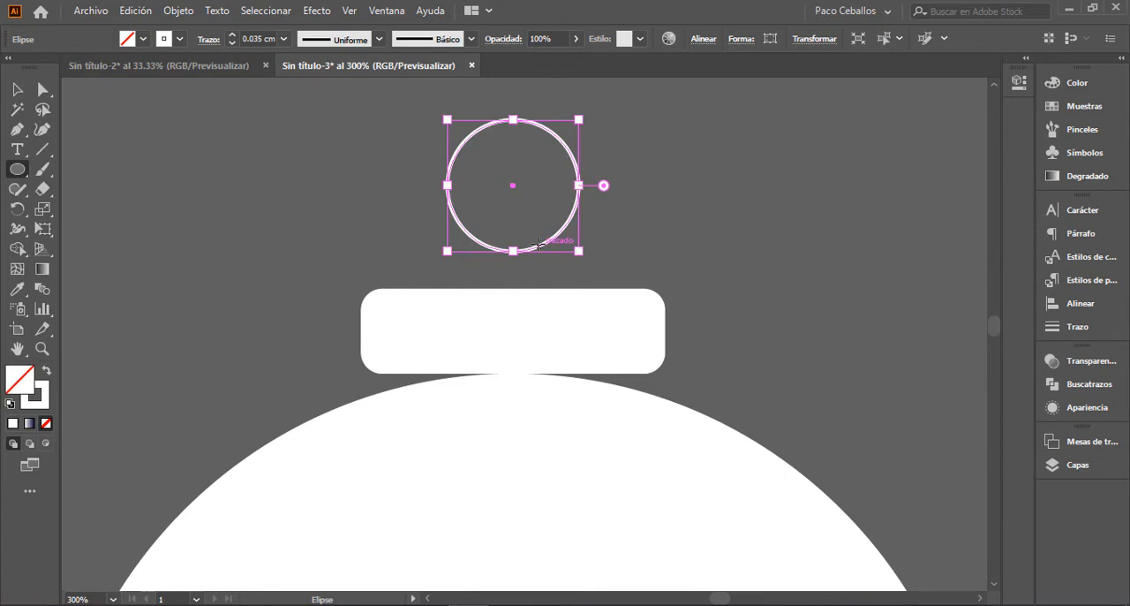
key("v")
Step: Give the ring a 0.1 cm stroke with round caps and round corners, and lower it onto the rounded rectangle
left_click(1078, 327)
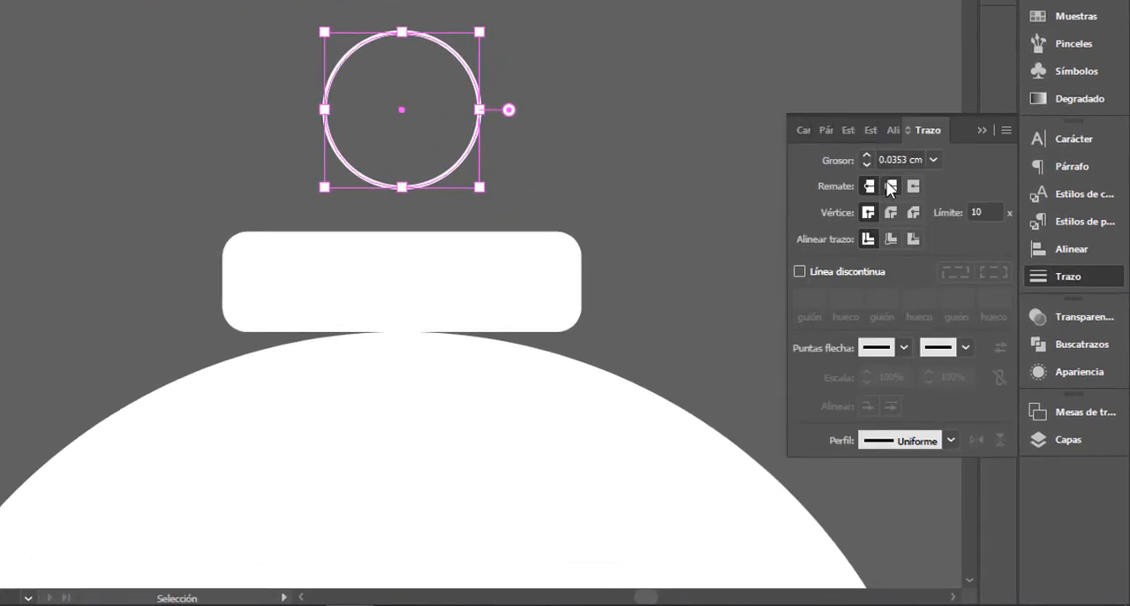
left_click(934, 159)
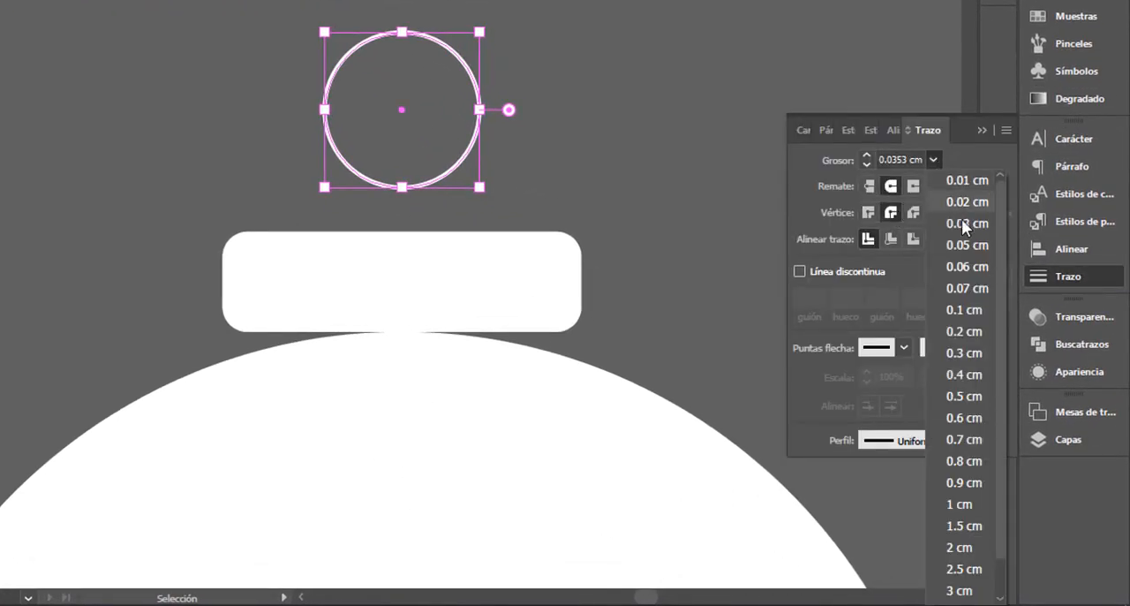
left_click(968, 306)
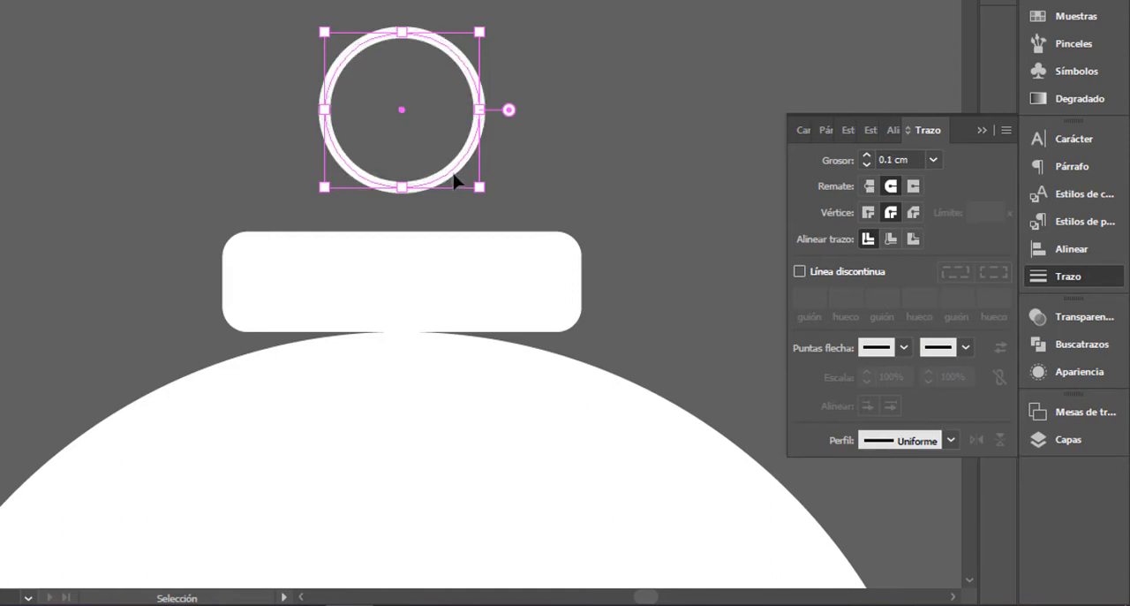
left_click_drag(454, 178, 461, 221)
left_click(602, 163)
Step: Draw a vertical white line up from the ring's top anchor, about four ring diameters long, as the hanging string
key("ctrl+minus")
key("ctrl+minus")
key("ctrl+minus")
key("ctrl+minus")
key("ctrl+minus")
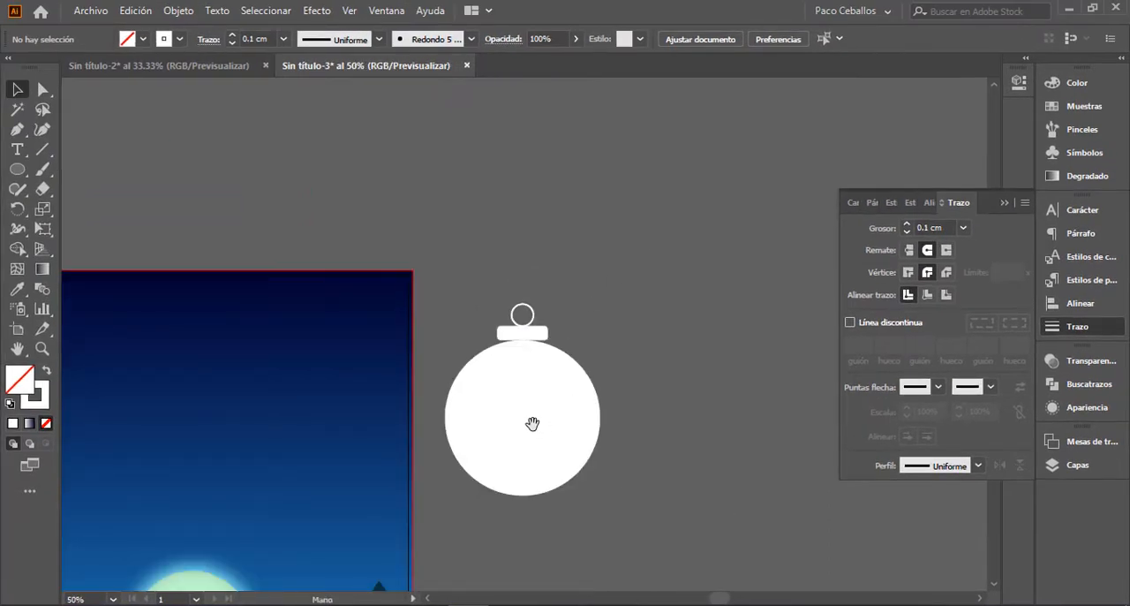
left_click_drag(532, 424, 539, 367)
key("ctrl+plus")
key("ctrl+plus")
key("ctrl+plus")
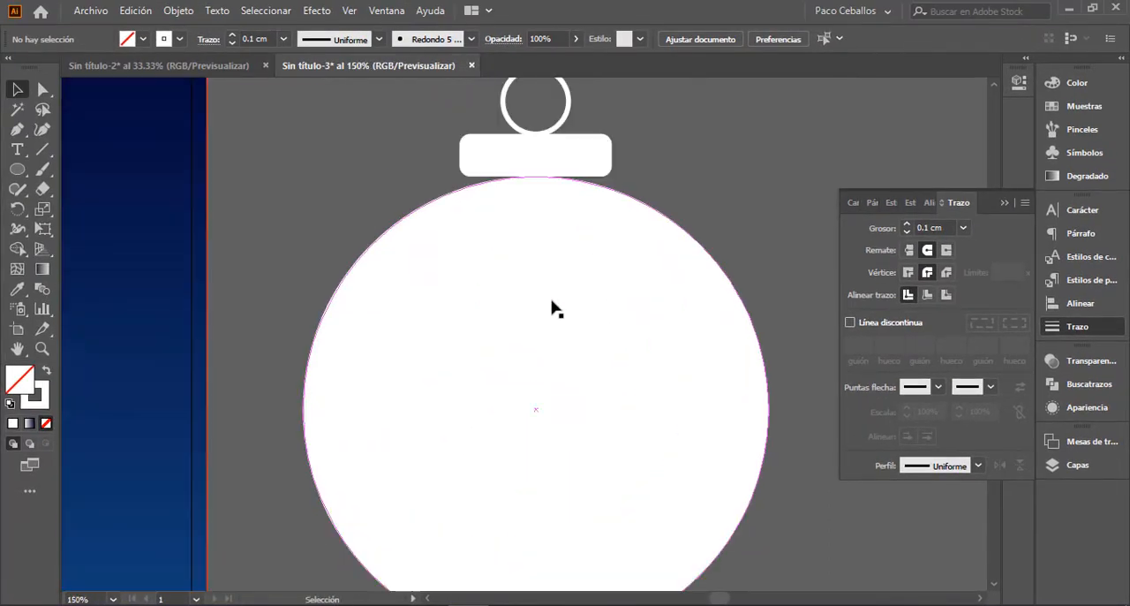
scroll(563, 463, "up", 3)
key("z")
scroll(541, 365, "up", 2)
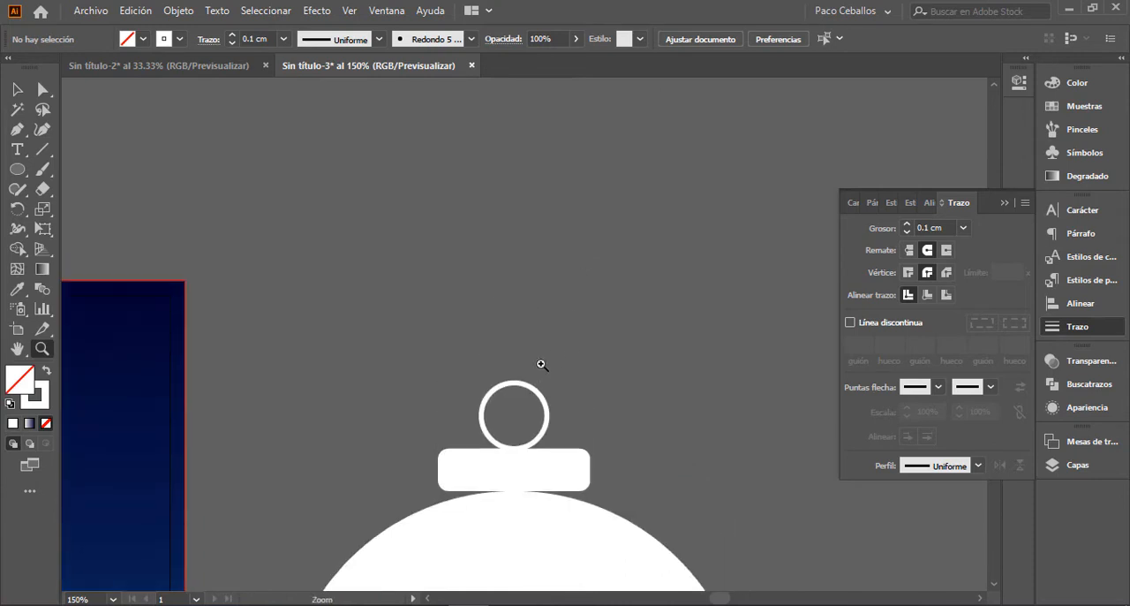
key("backslash")
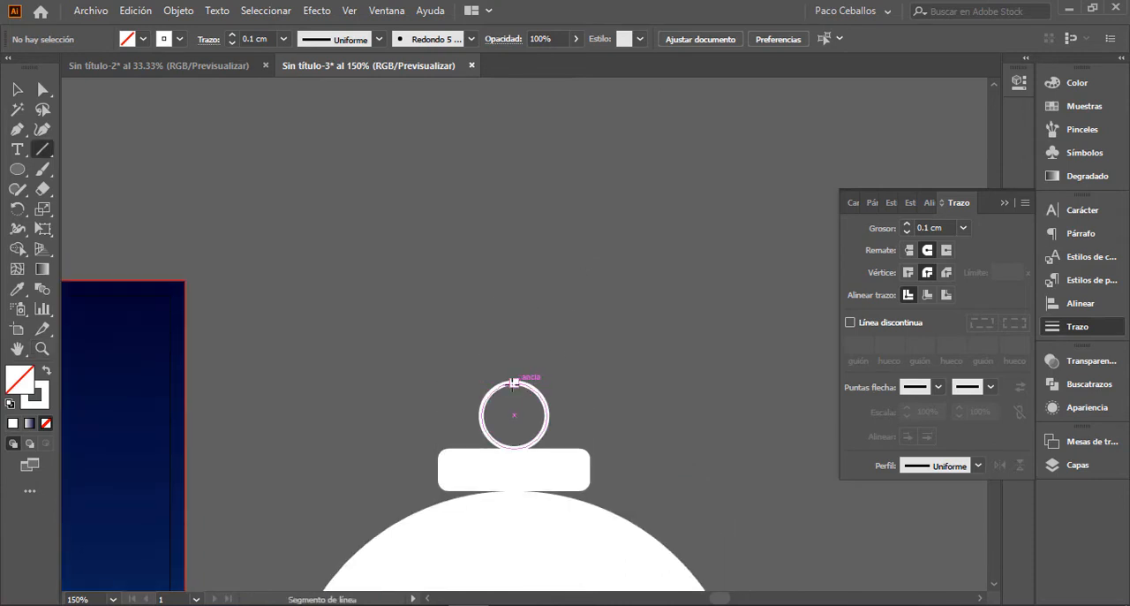
key("less")
left_click_drag(514, 382, 515, 122)
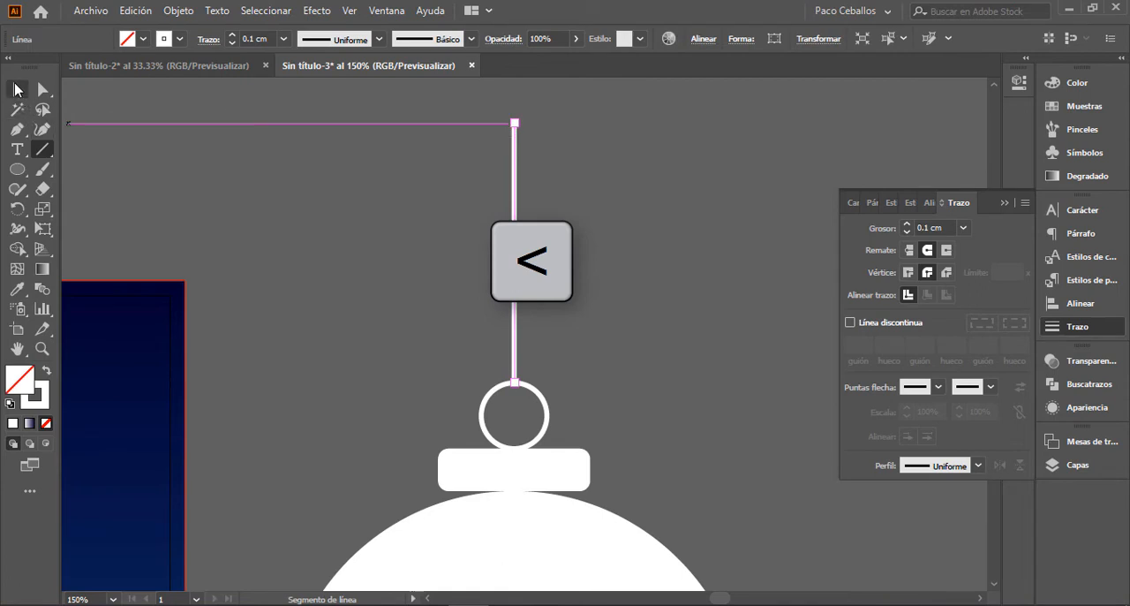
double_click(16, 89)
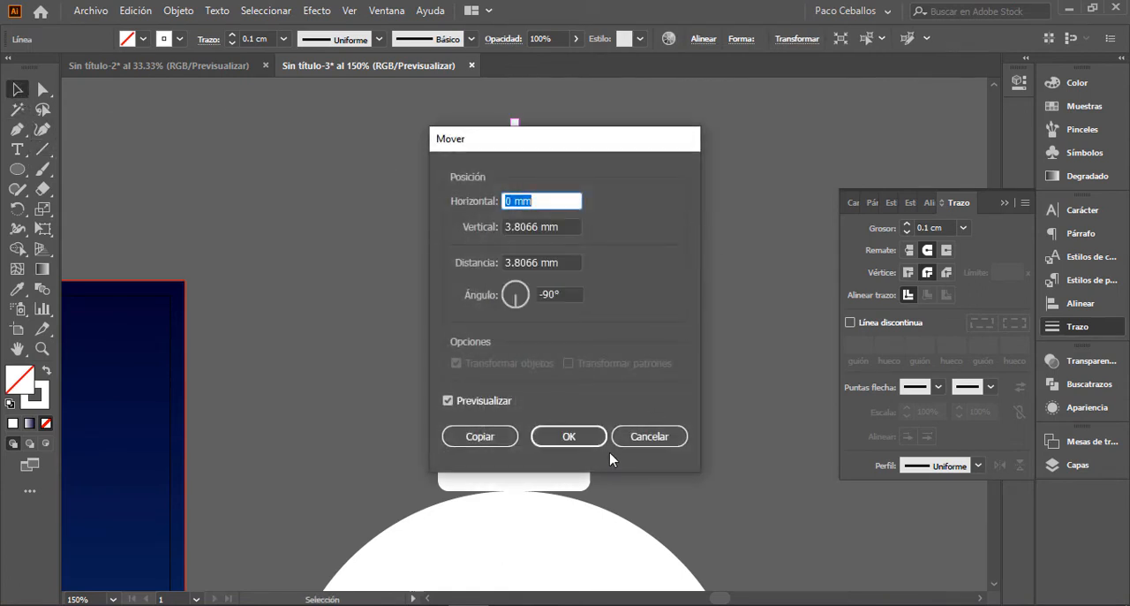
left_click(644, 437)
left_click(640, 377)
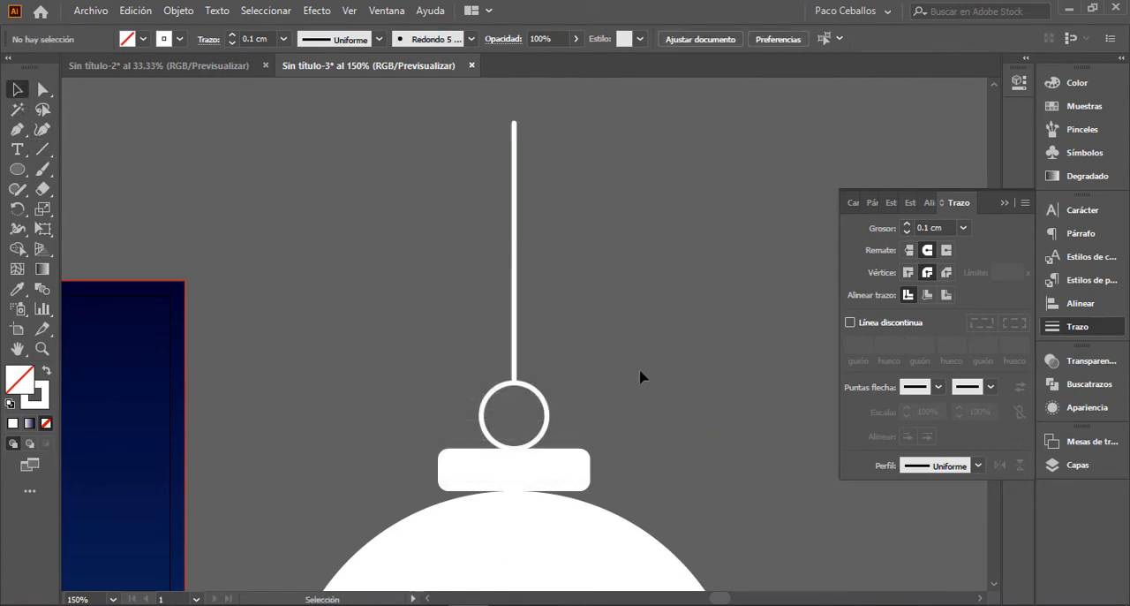
Step: Scale the sphere, cap and ring proportionally to about four fifths of their size and raise them to the string's lower end
key("ctrl+minus")
key("ctrl+minus")
key("ctrl+minus")
key("ctrl+minus")
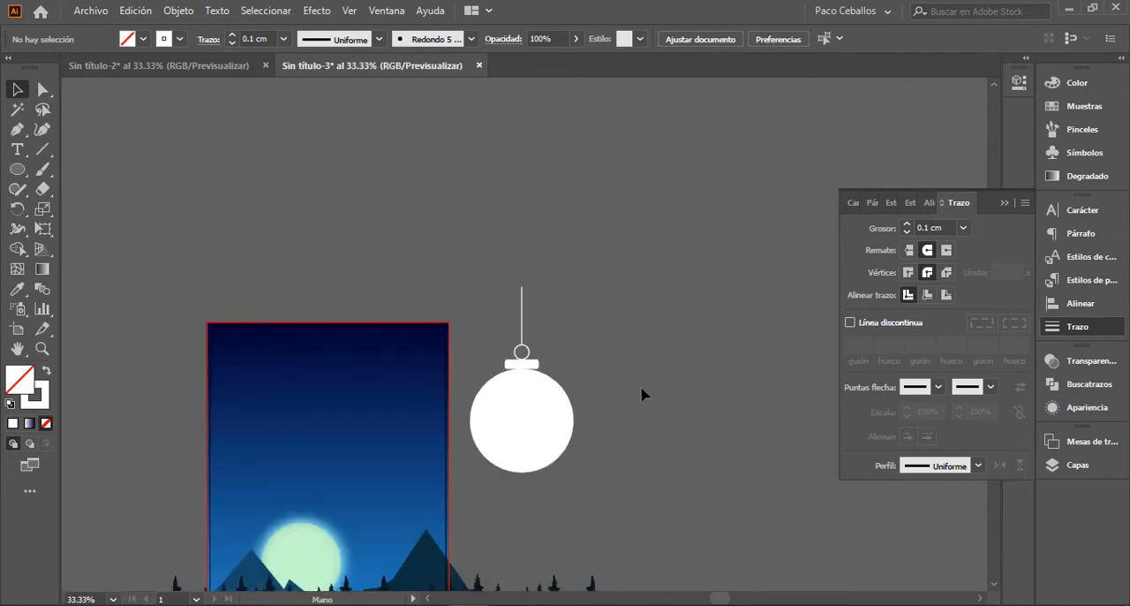
left_click_drag(642, 394, 640, 320)
key("ctrl+plus")
key("ctrl+plus")
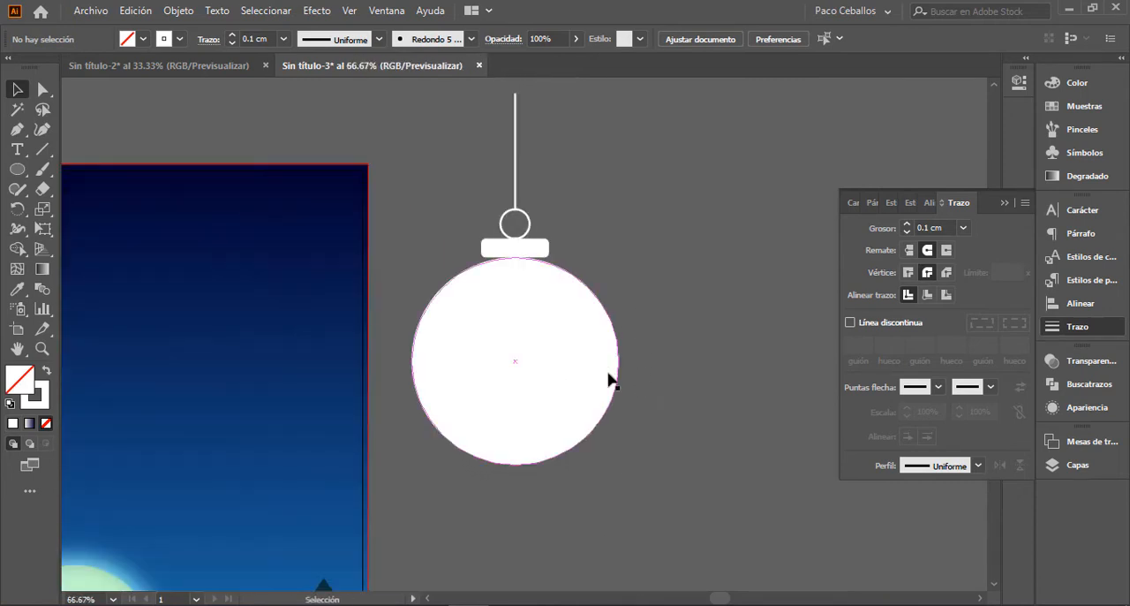
left_click_drag(664, 478, 458, 255)
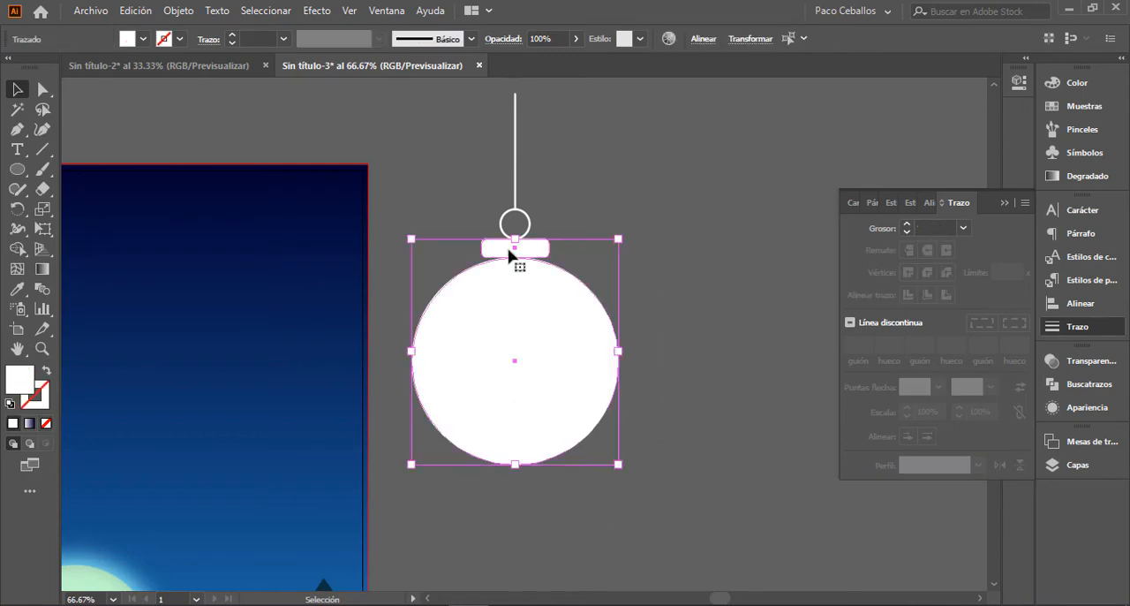
left_click(528, 228, "shift")
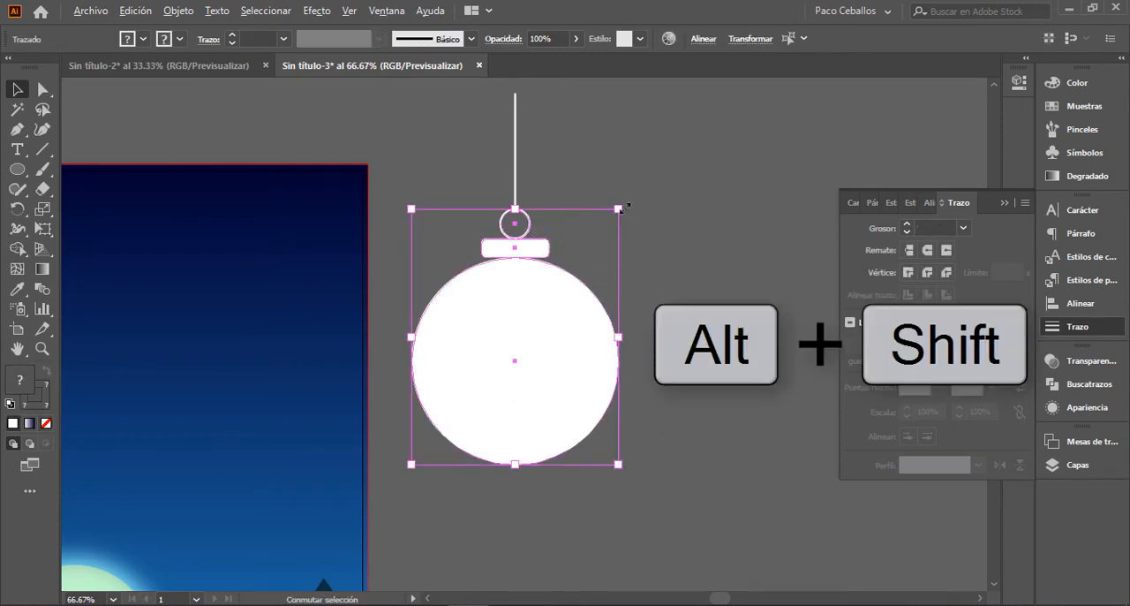
left_click_drag(618, 208, 600, 233)
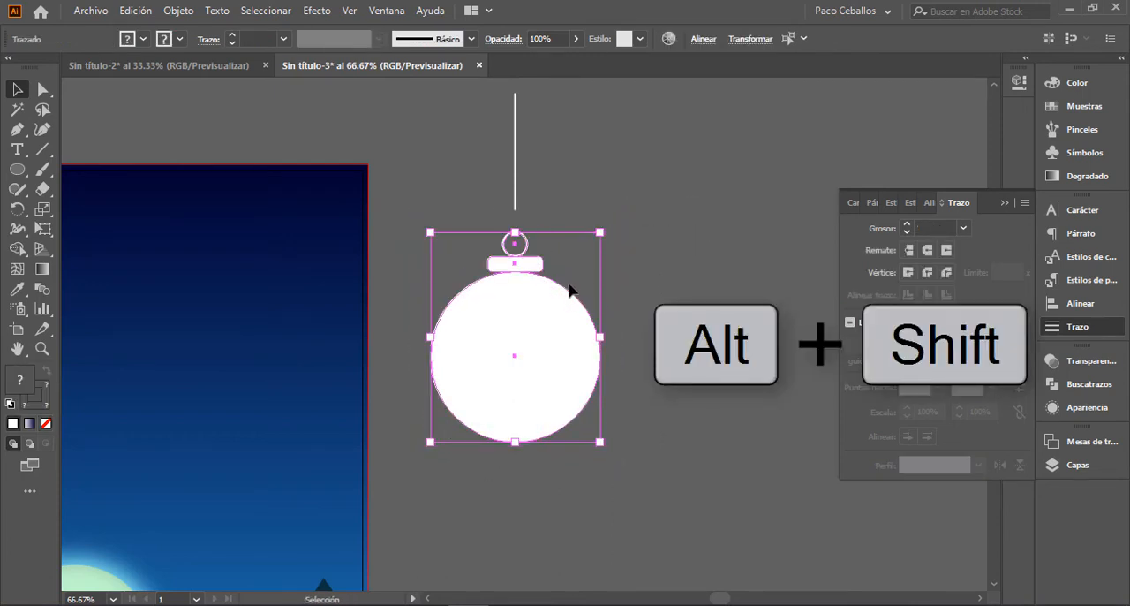
left_click_drag(535, 267, 535, 245)
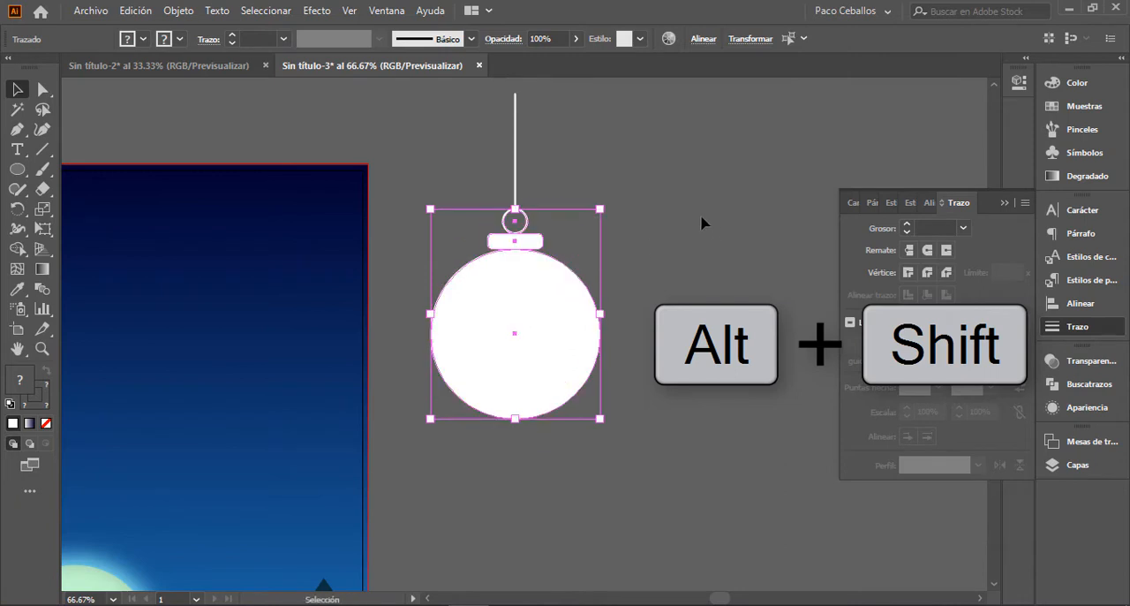
left_click(694, 283)
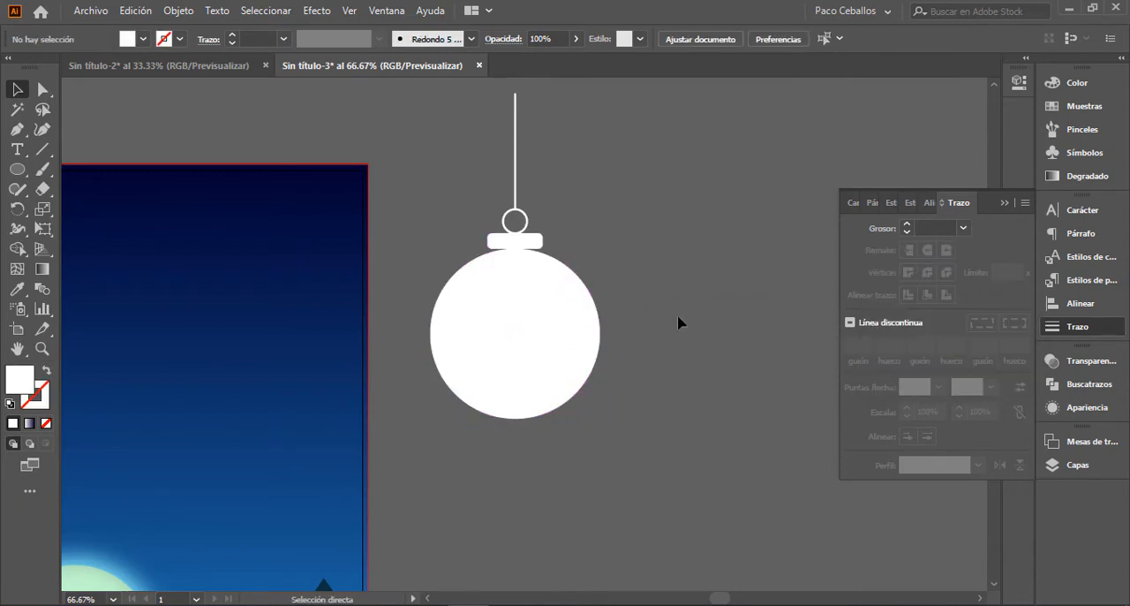
key("ctrl+minus")
key("space")
mouse_move(621, 341)
left_mouse_down()
mouse_move(580, 246)
mouse_move(608, 330)
left_mouse_up()
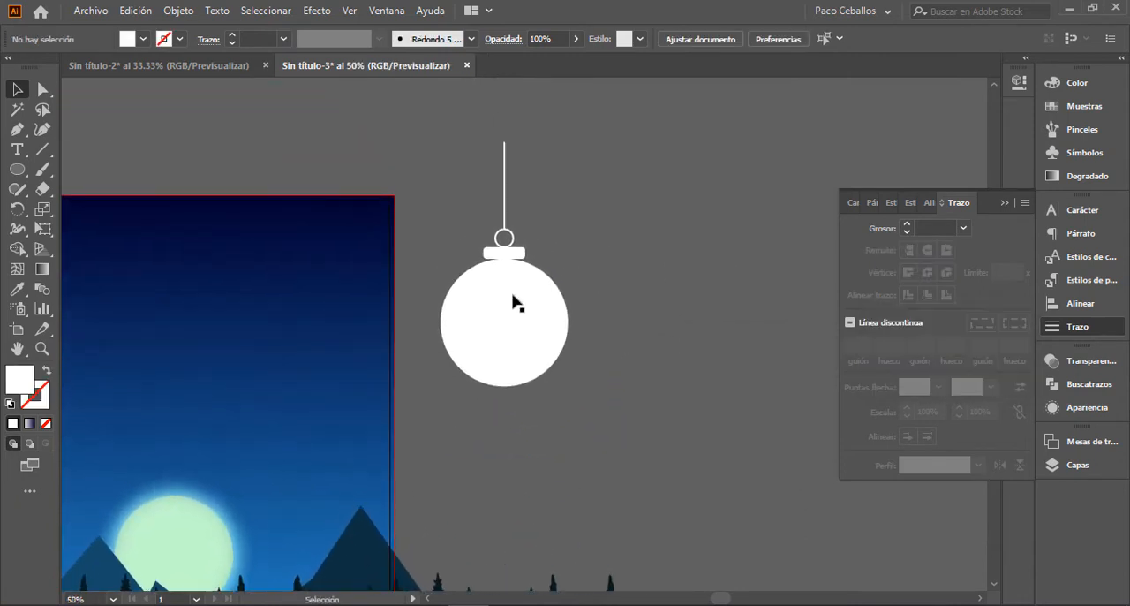
key("space")
left_click_drag(597, 368, 616, 348)
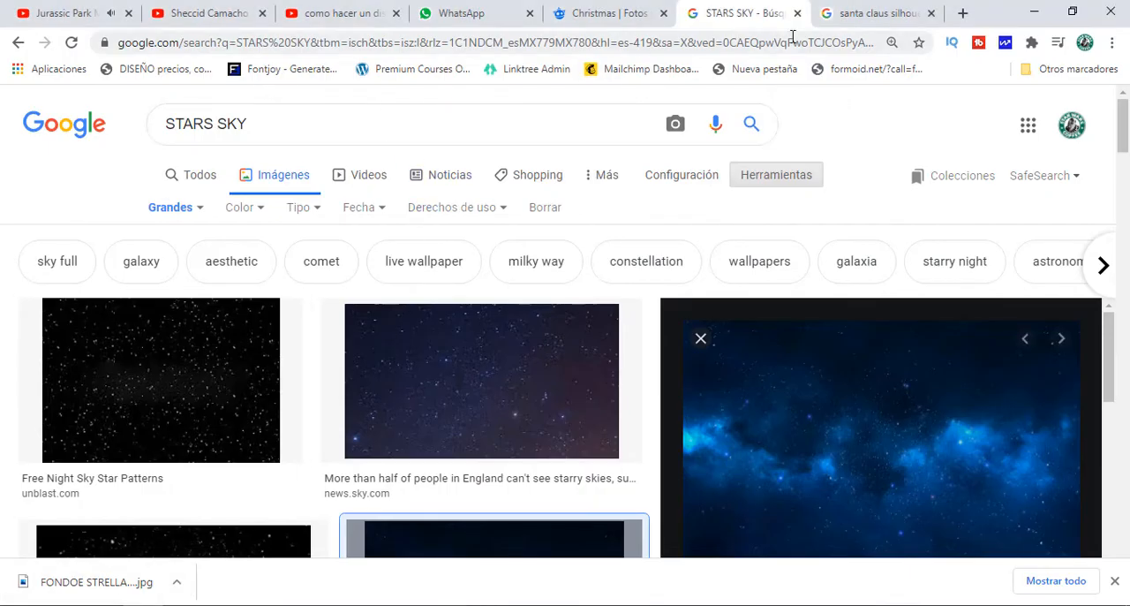
Step: Go to the "santa claus silhouette" image results, close the open image preview and look through the silhouettes for a Santa sleigh
left_click(864, 25)
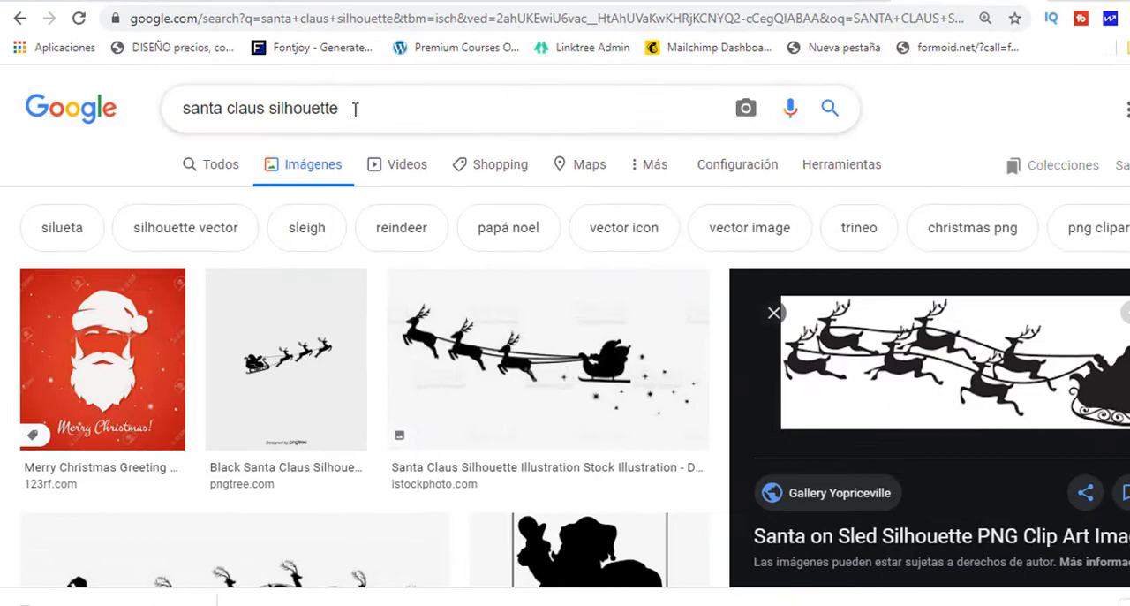
left_click_drag(320, 123, 164, 132)
scroll(987, 375, "down", 1)
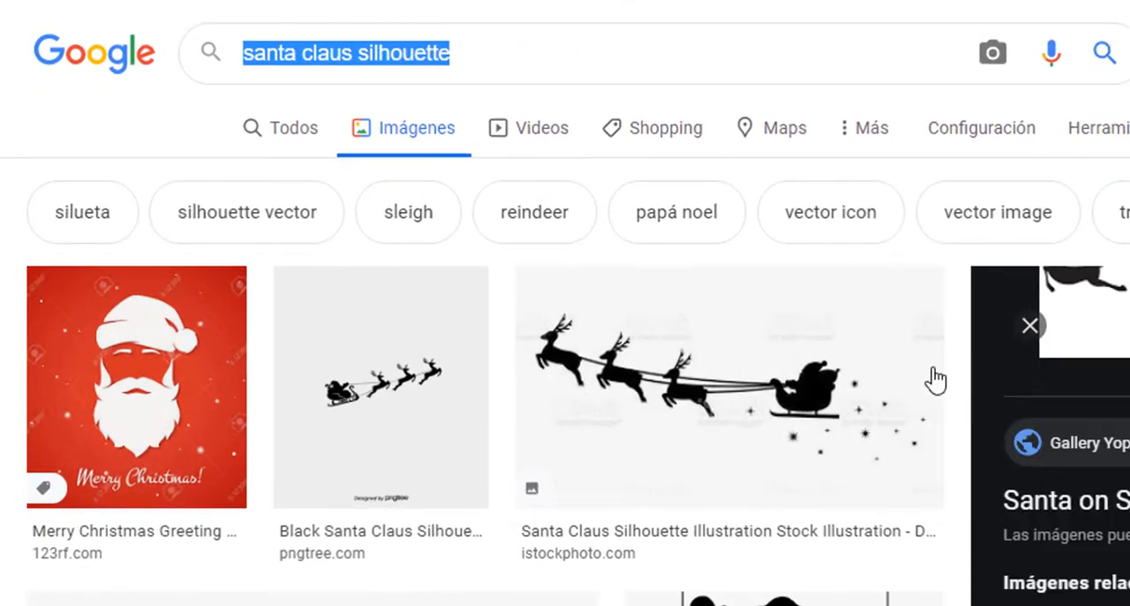
scroll(938, 348, "down", 2)
scroll(942, 327, "up", 2)
left_click(1030, 325)
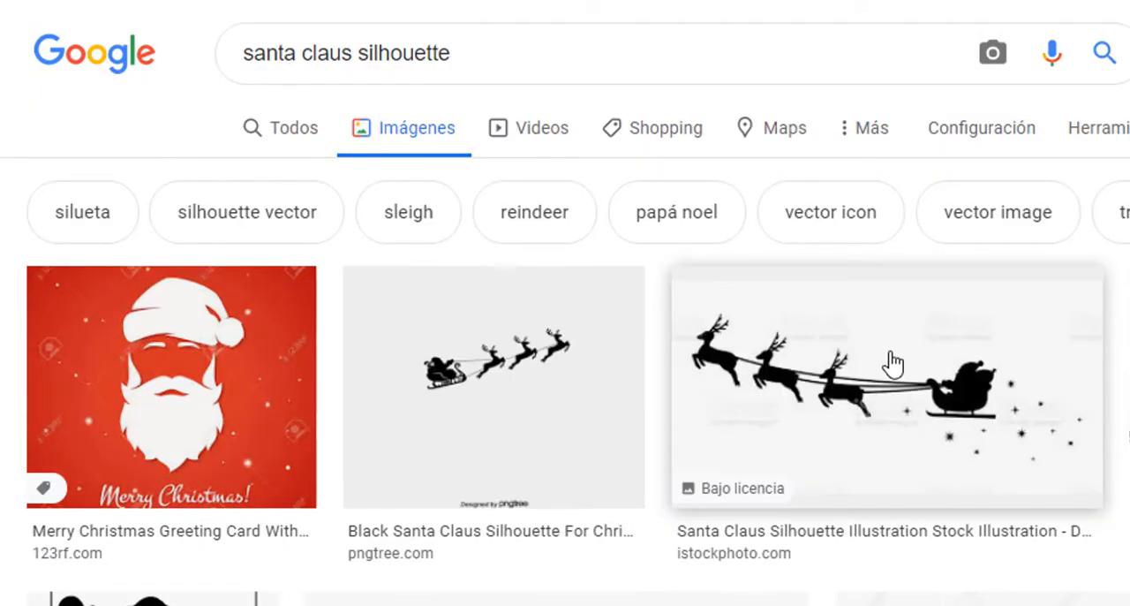
scroll(972, 335, "down", 4)
scroll(962, 324, "down", 5)
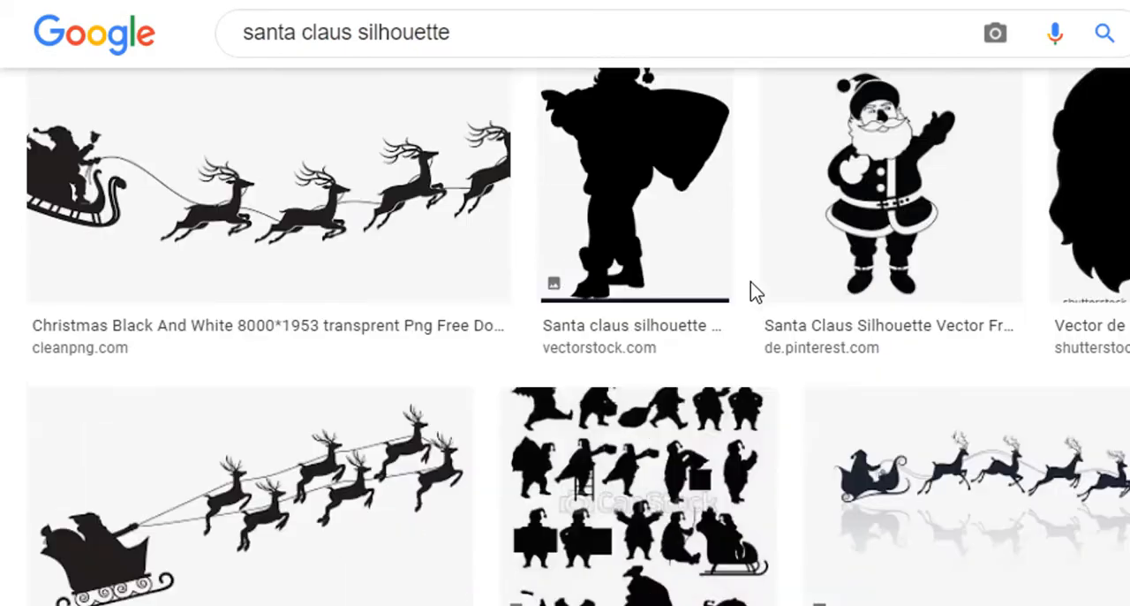
Step: Open the Santa sleigh clip art result and copy the related "Santa on Sled Silhouette PNG Clip Art" image
left_click(295, 504)
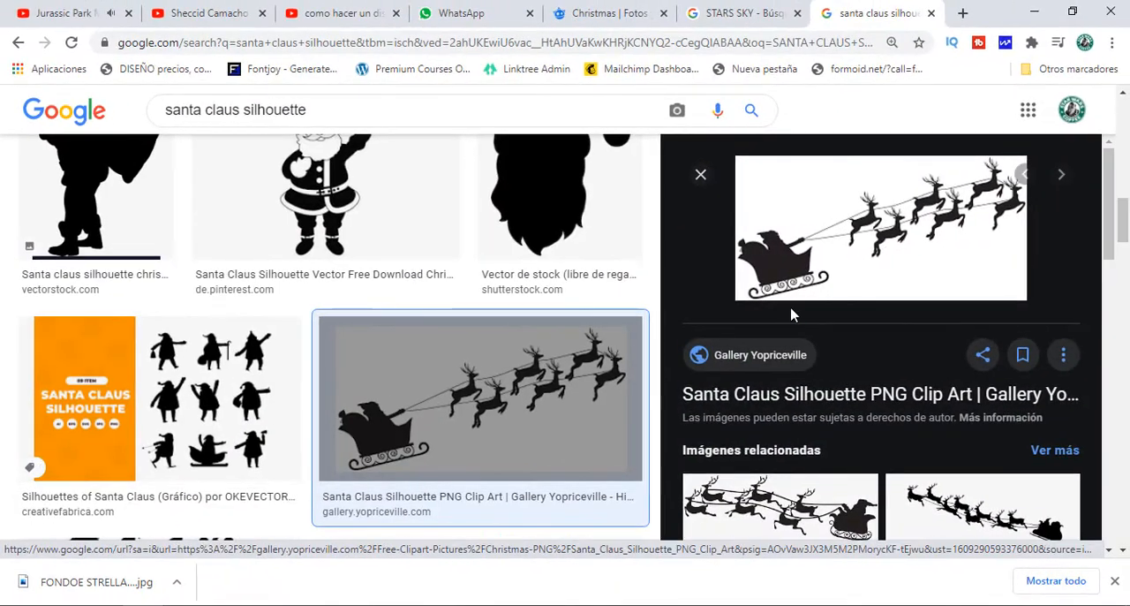
scroll(795, 354, "down", 2)
left_click(800, 362)
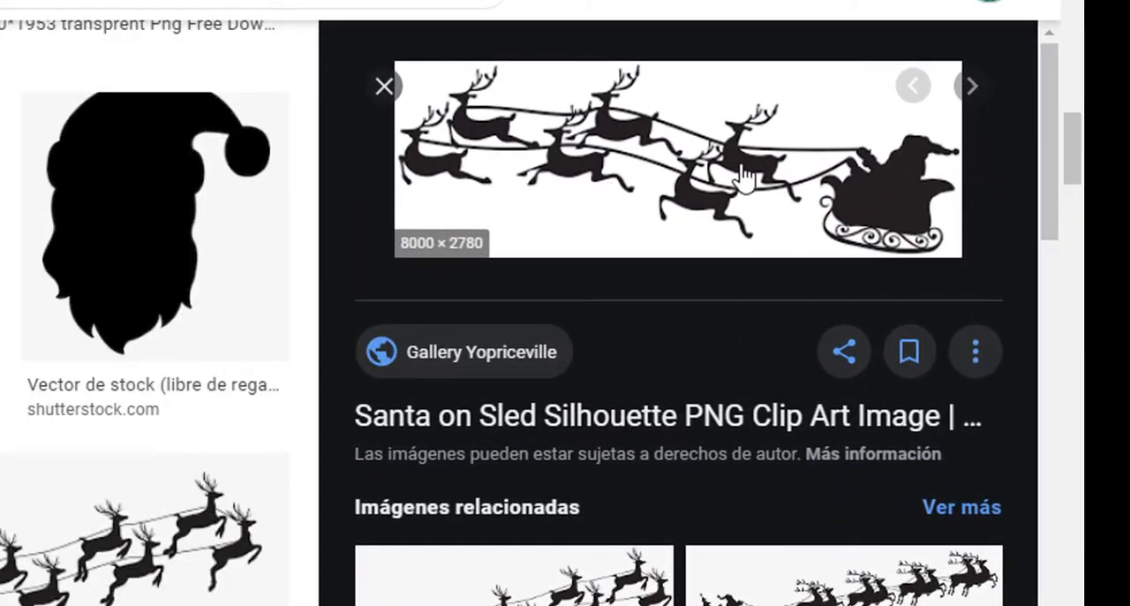
right_click(744, 176)
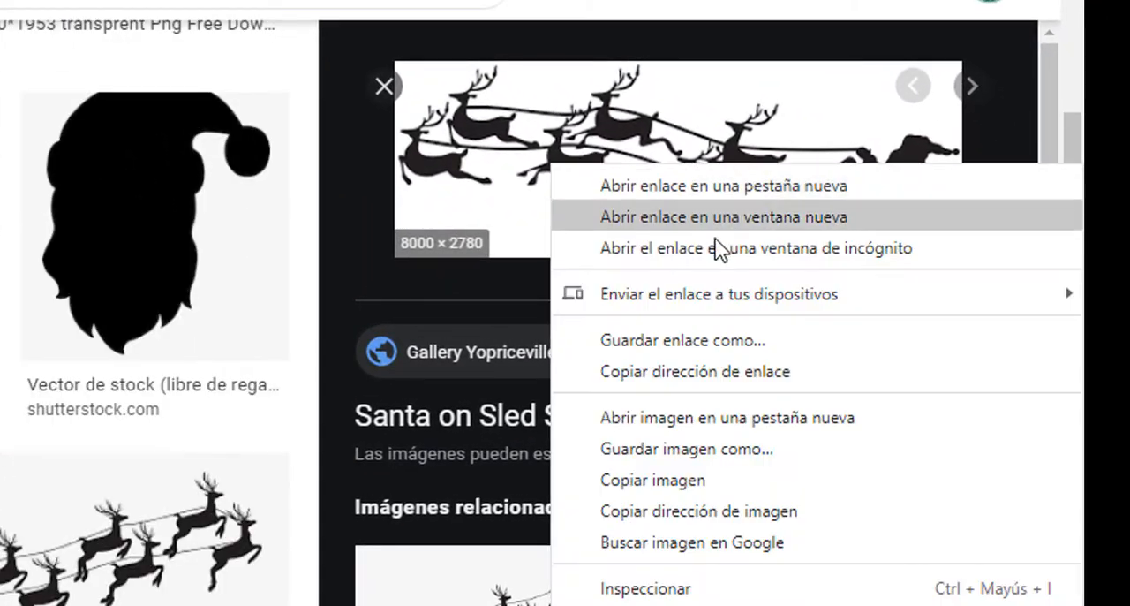
left_click(653, 480)
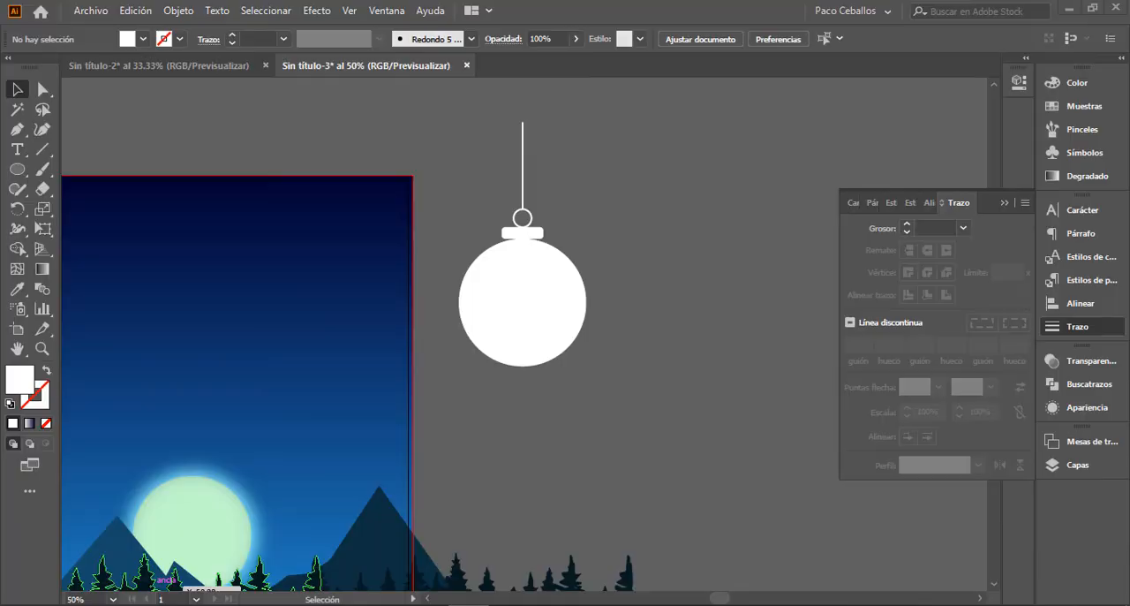
Step: Switch back to Illustrator, paste the copied sleigh image and move it to the empty area beside the hanging sphere
left_click_drag(738, 324, 574, 350)
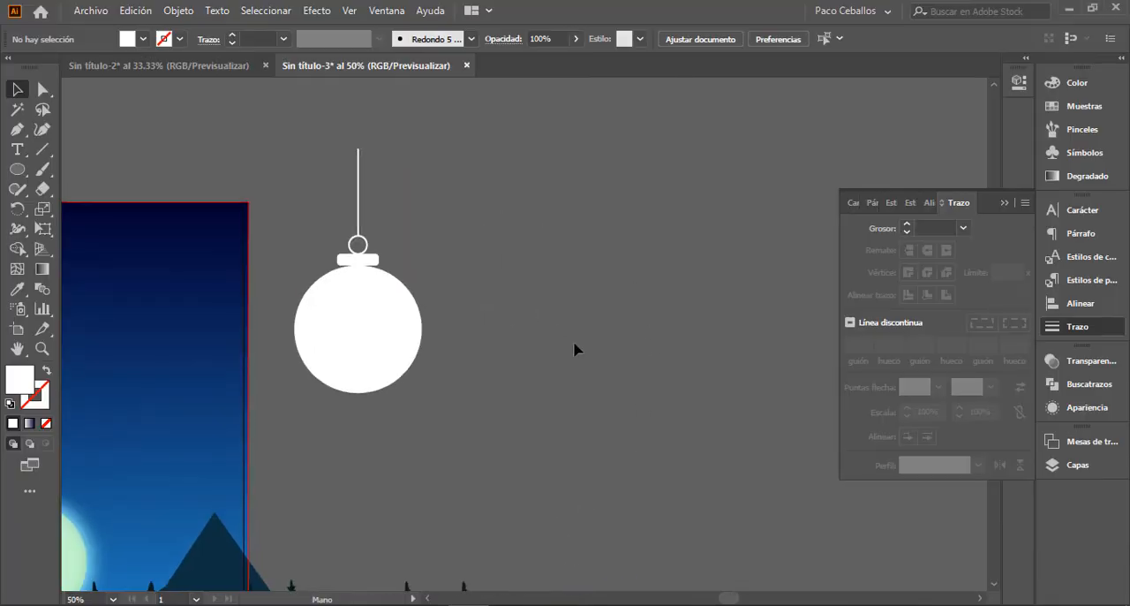
key("ctrl+v")
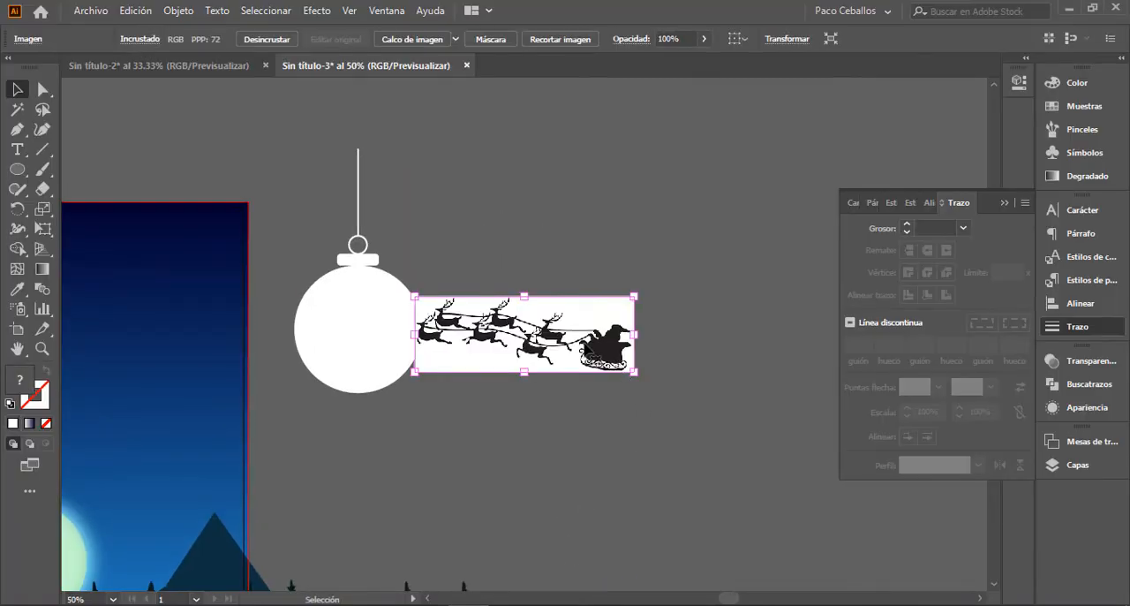
left_click_drag(619, 319, 730, 244)
Step: Run Image Trace on the pasted sleigh image with the default preset
key("ctrl+plus")
key("ctrl+plus")
key("ctrl+plus")
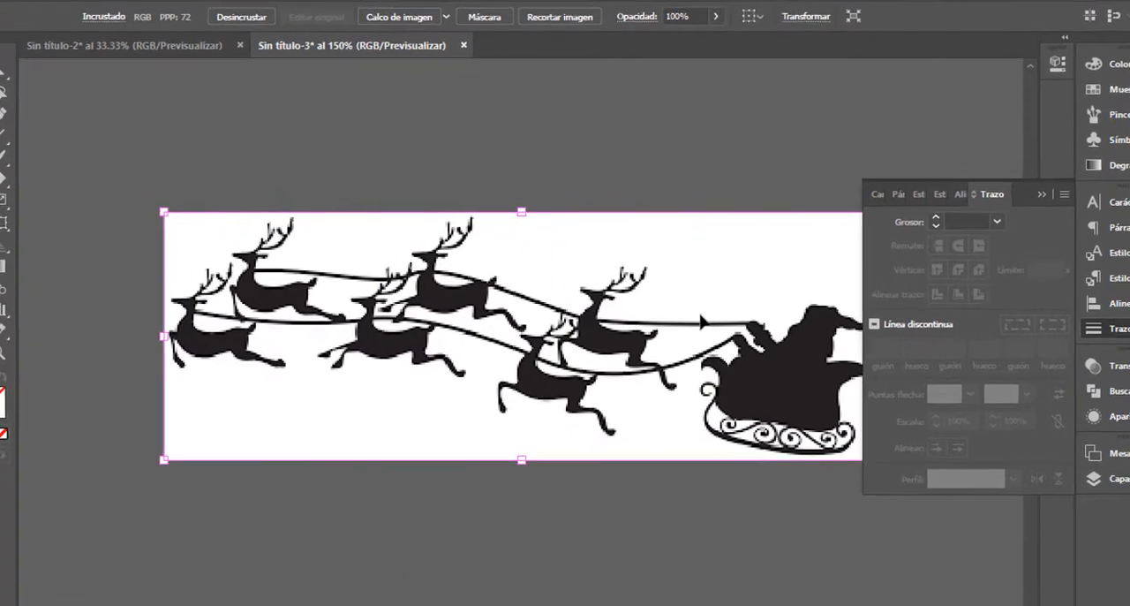
left_click(400, 16)
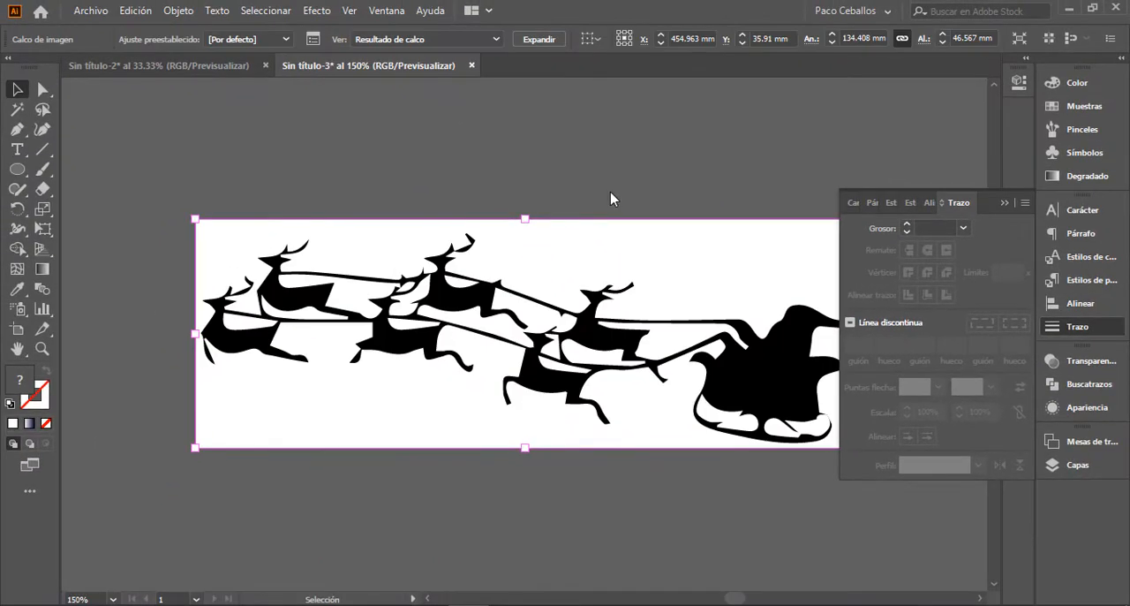
key("space")
left_click_drag(685, 252, 606, 246)
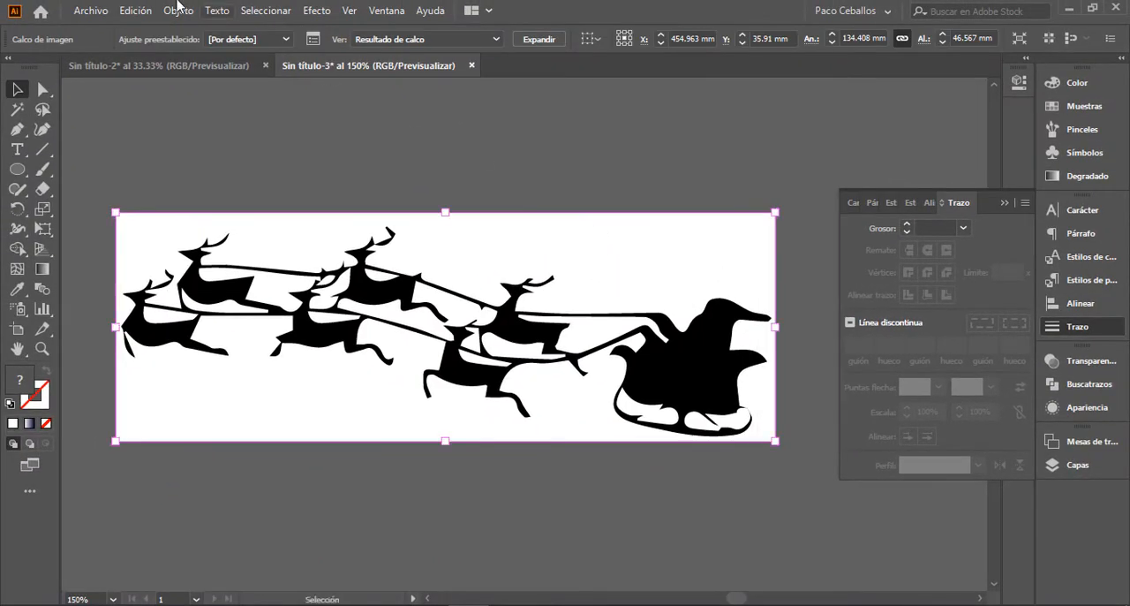
Step: Refine the sleigh tracing with threshold 234, noise 8 px and white ignored, and expand it into editable paths
left_click(313, 39)
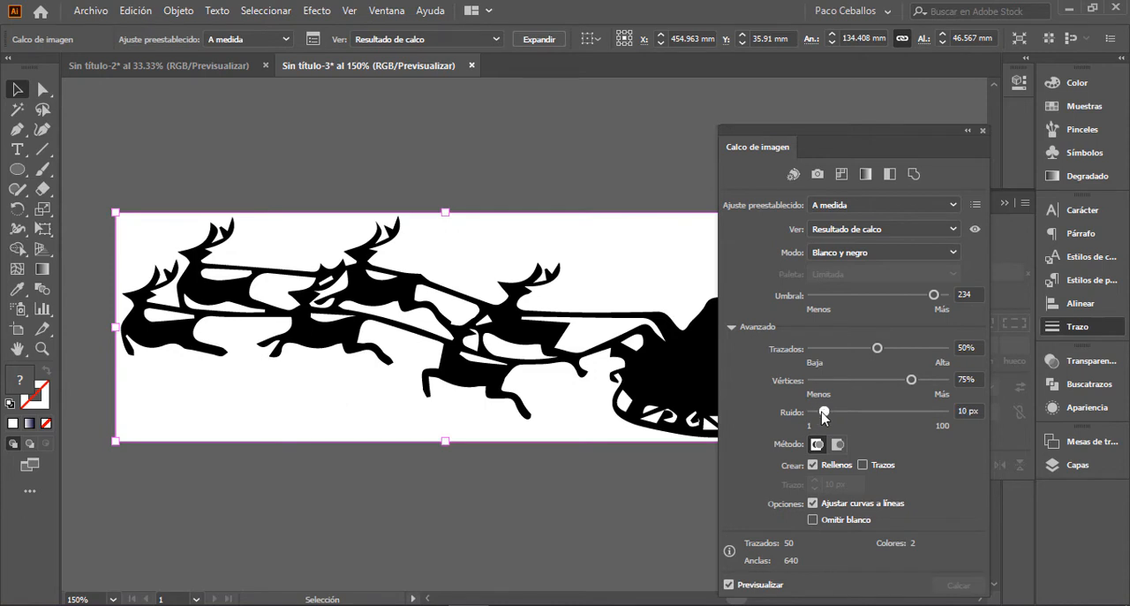
scroll(583, 354, "down", 2)
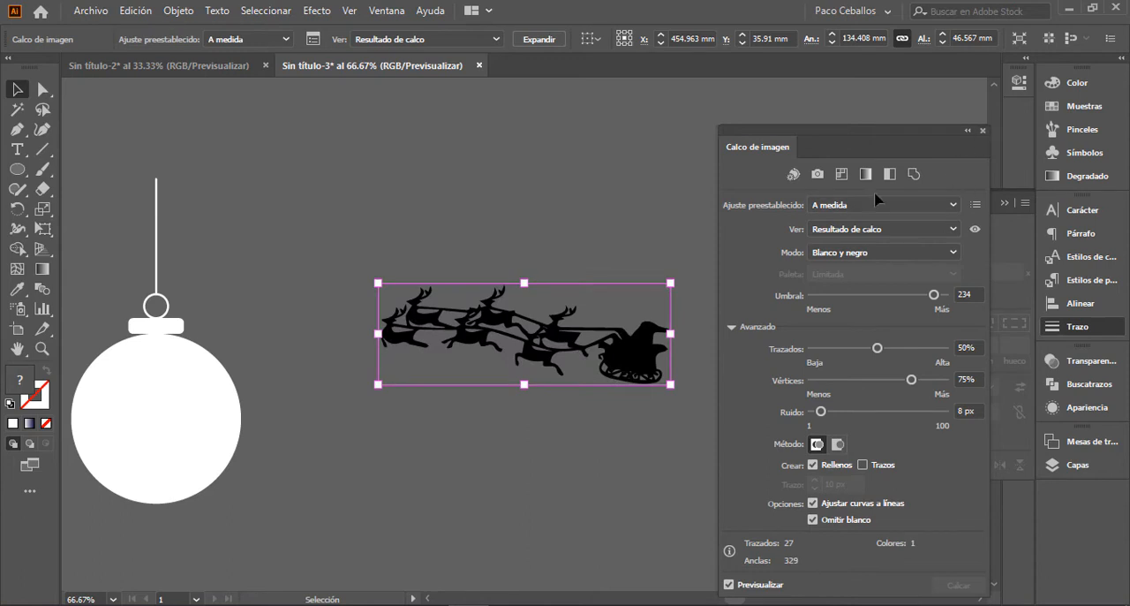
left_click(983, 131)
key("space")
left_click_drag(560, 442, 681, 367)
left_click(537, 39)
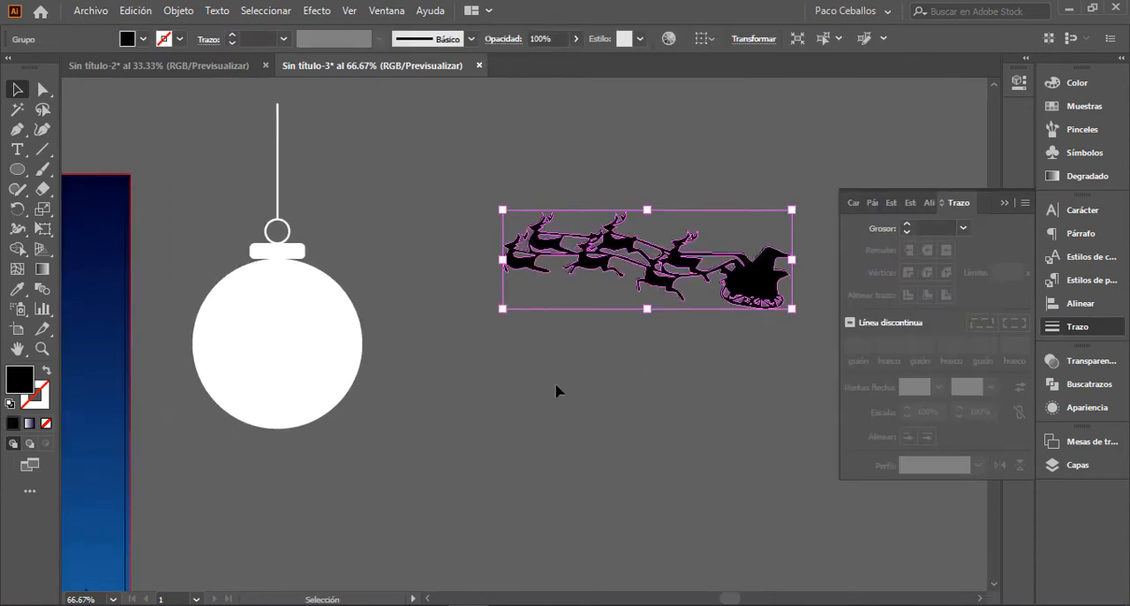
Step: Move the black sleigh silhouette over the middle of the white sphere
key("space")
left_click_drag(557, 391, 636, 362)
mouse_move(698, 237)
left_mouse_down()
mouse_move(353, 334)
mouse_move(391, 321)
mouse_move(434, 361)
mouse_move(404, 353)
left_mouse_up()
key("ctrl+plus")
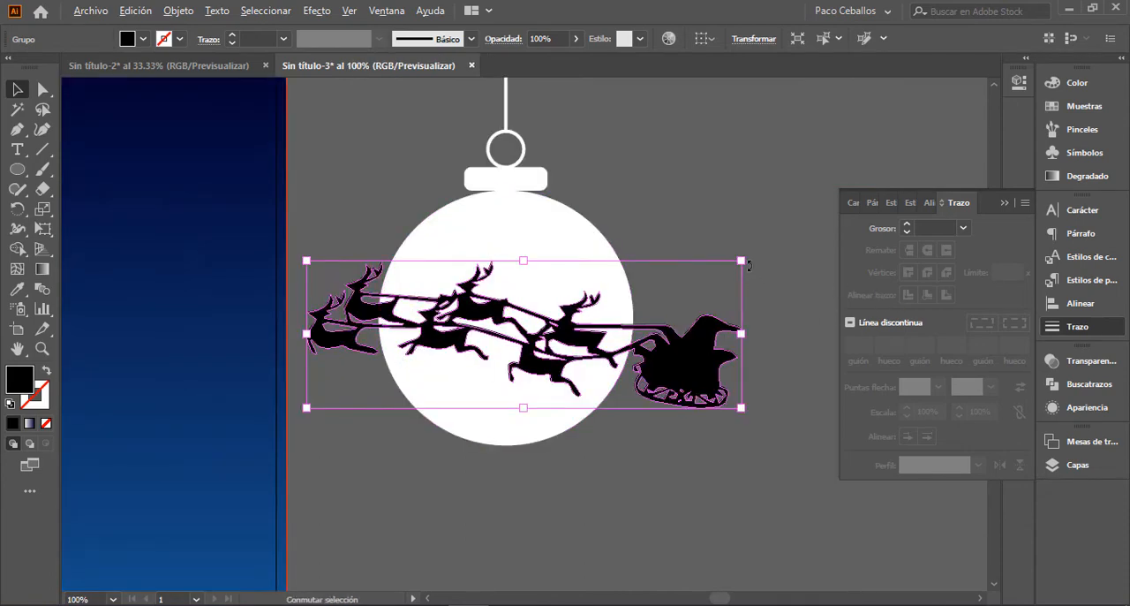
Step: Scale down the sleigh silhouette proportionally and place it centred inside the white sphere
left_click_drag(747, 264, 701, 302)
left_click_drag(622, 357, 606, 342)
left_click(725, 297)
left_click(1004, 203)
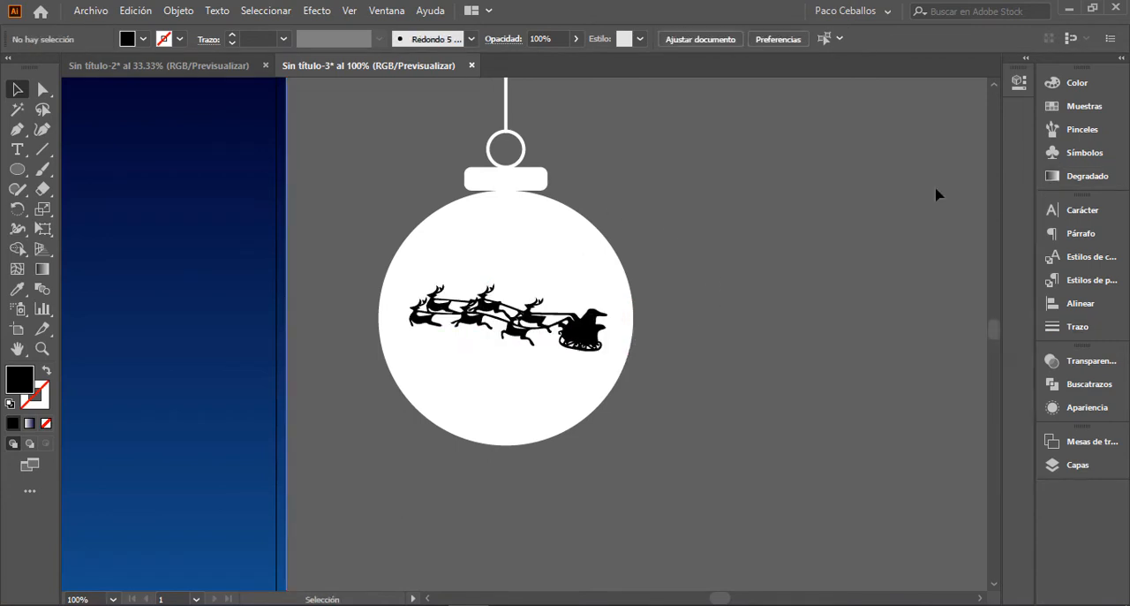
Step: Copy the white sphere and paste the duplicate in the same place
left_click(585, 264)
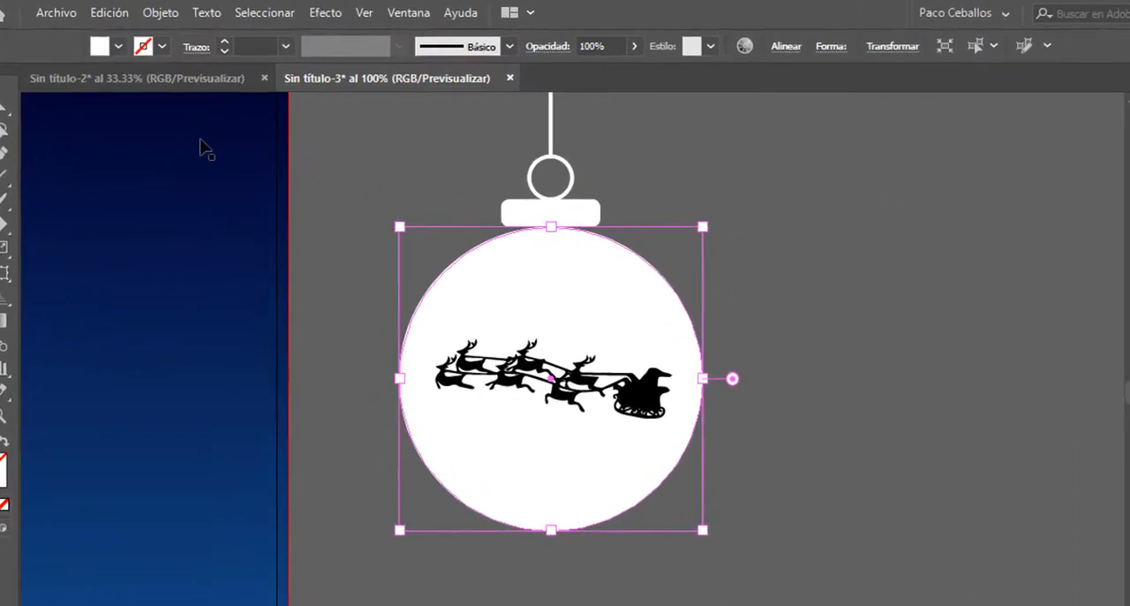
left_click(134, 16)
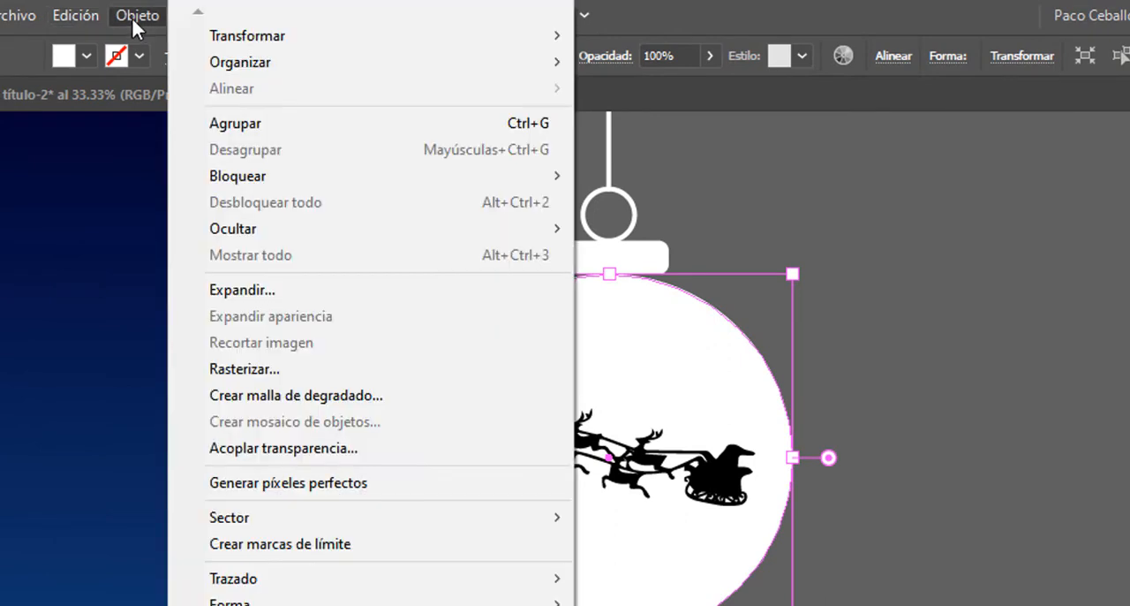
mouse_move(85, 15)
left_click(137, 141)
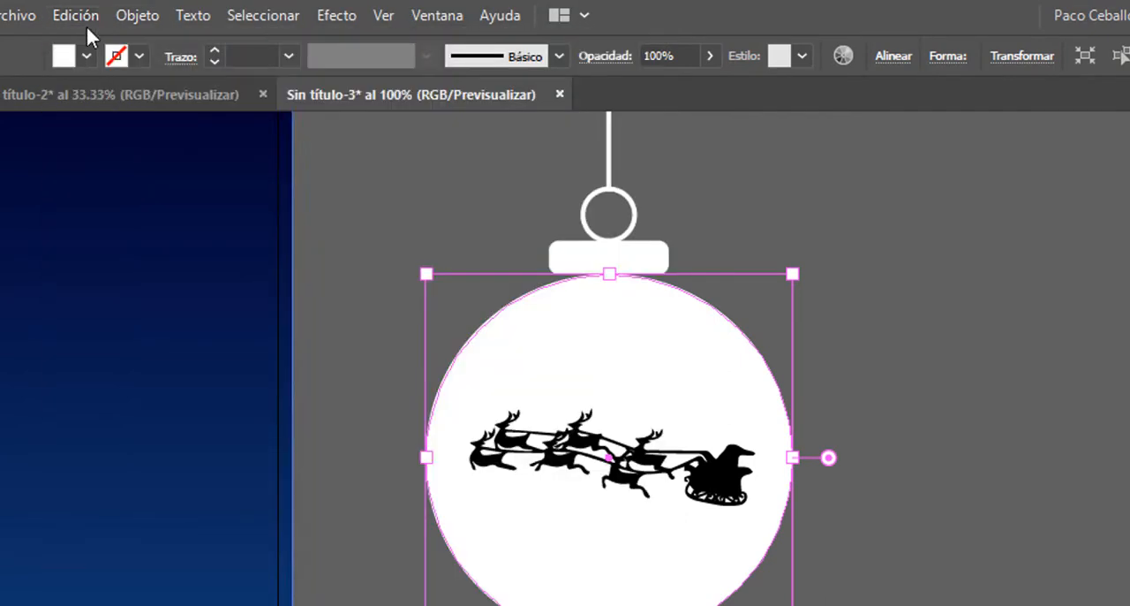
left_click(76, 16)
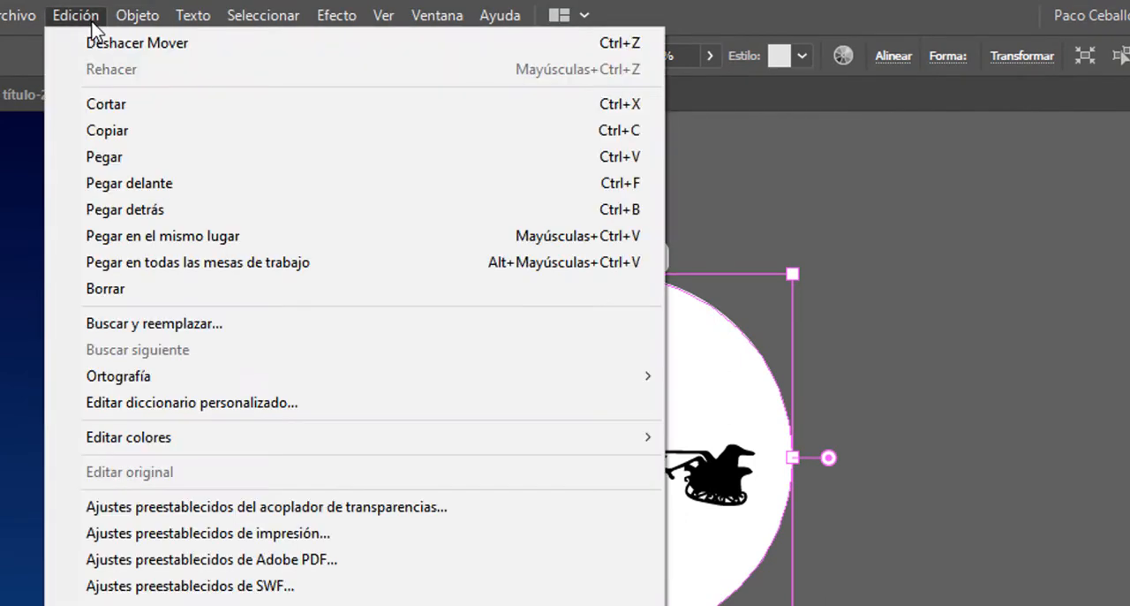
left_click(157, 231)
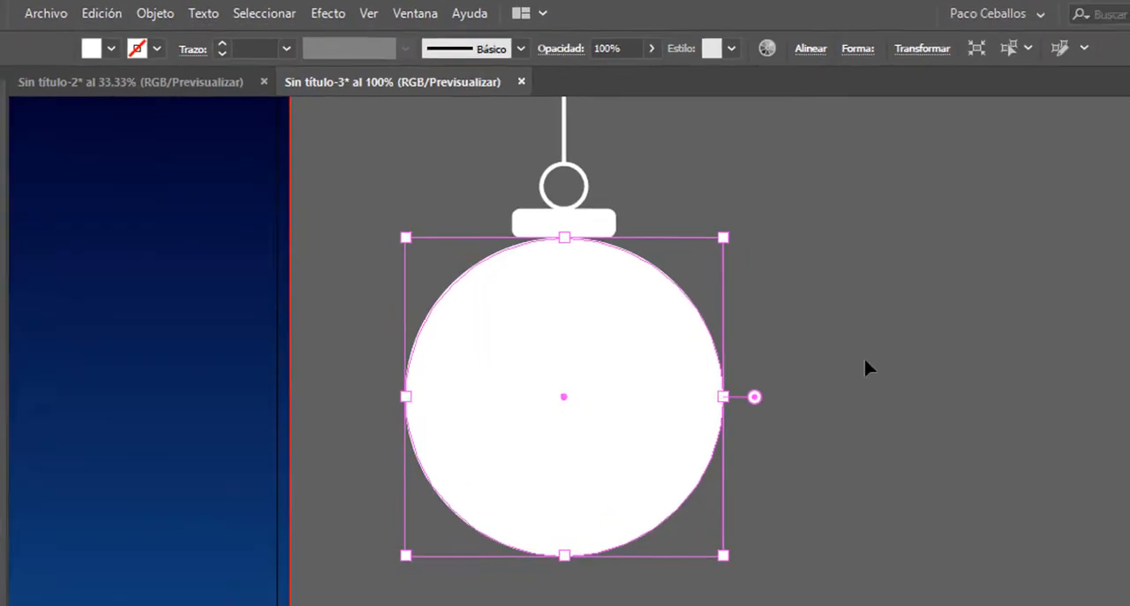
left_click(857, 440)
Step: Select the sleigh silhouette in outline view, bring it forward in front of the duplicate sphere, and return to preview
key("ctrl+y")
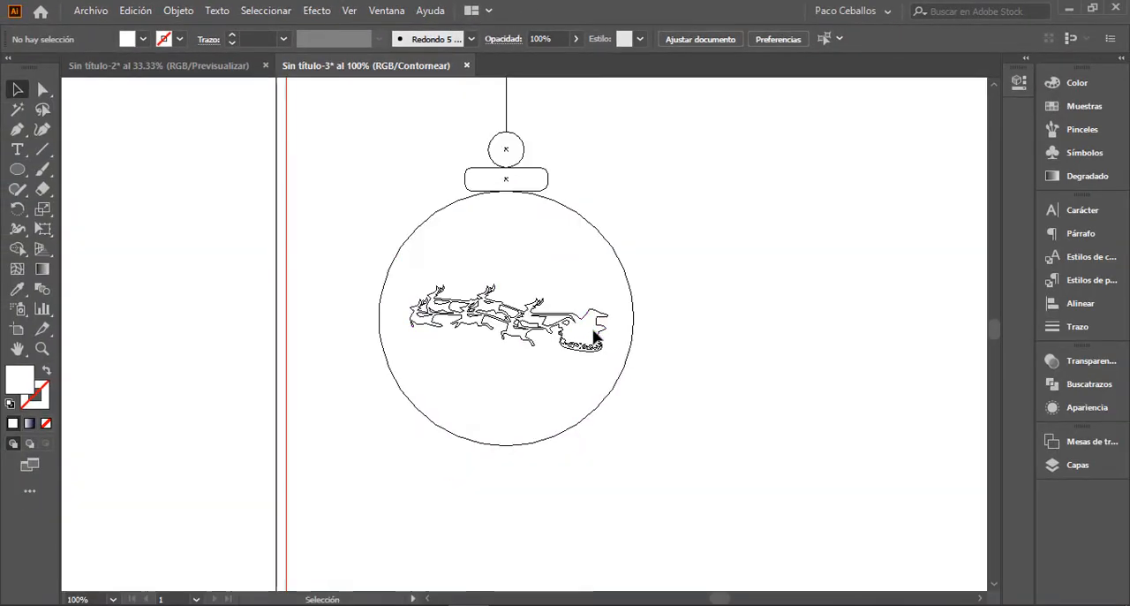
left_click(599, 326)
right_click(603, 326)
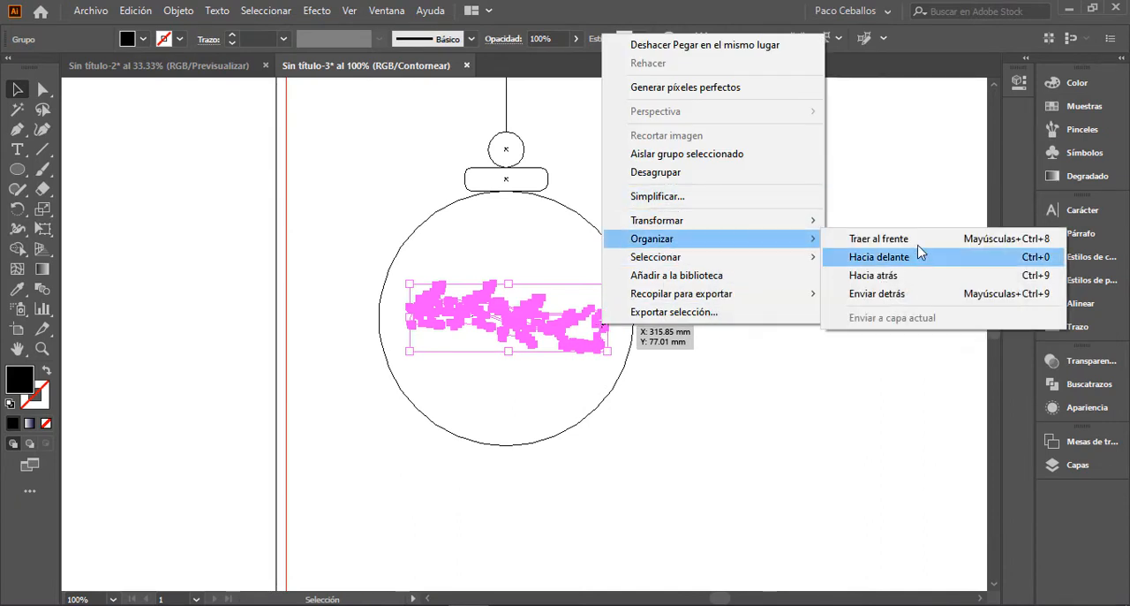
left_click(888, 256)
left_click(731, 313)
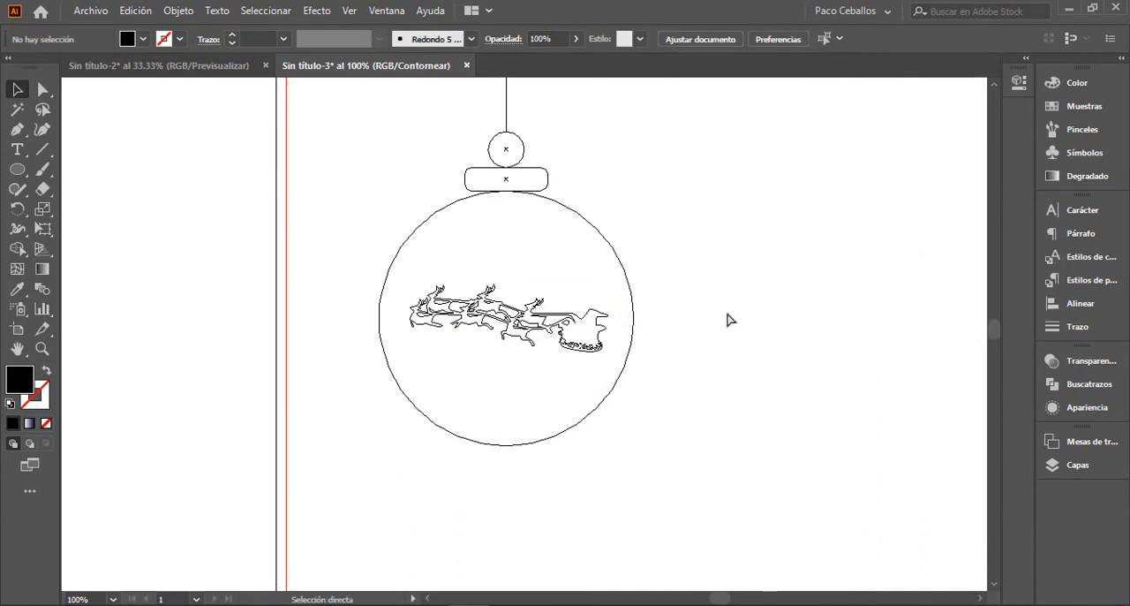
key("ctrl+y")
Step: Subtract the sleigh silhouette from the front sphere with the Pathfinder's Minus Front mode
left_click(600, 349)
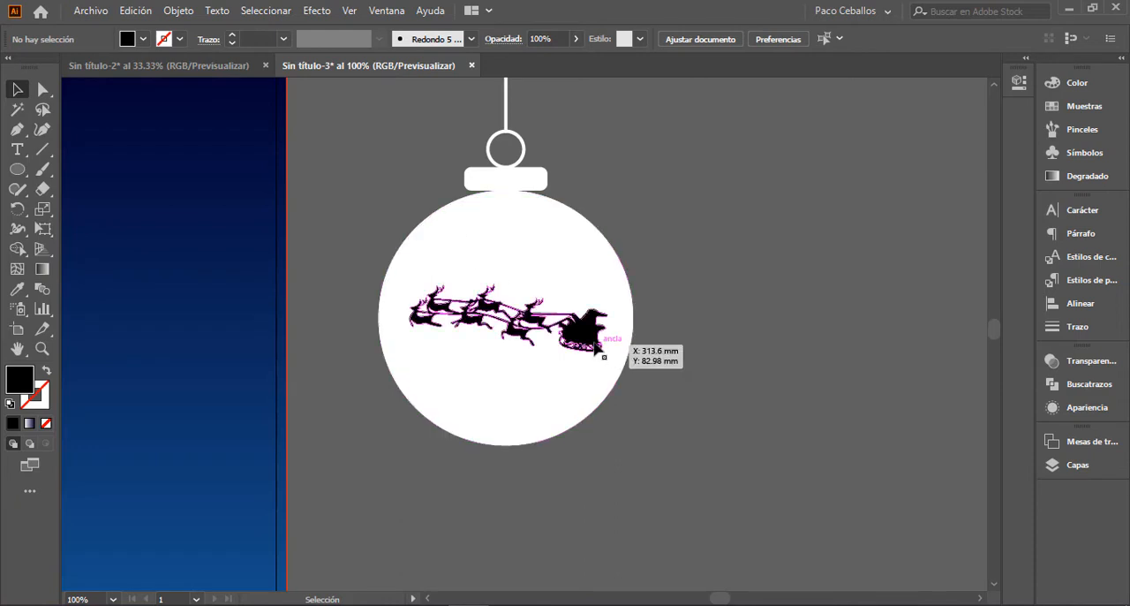
left_click(575, 256, "shift")
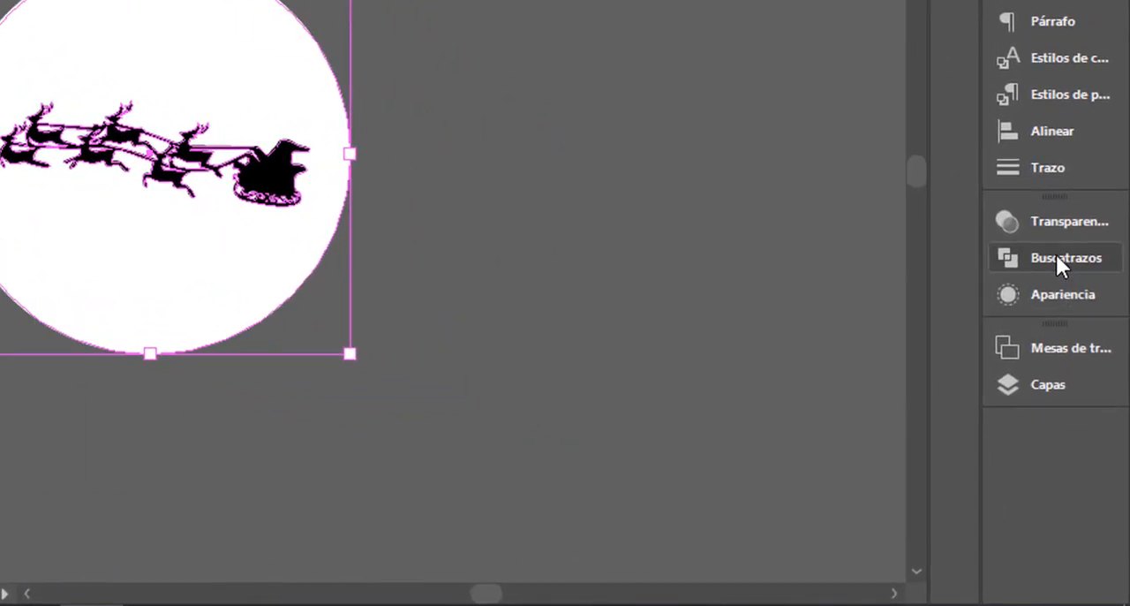
left_click(1056, 254)
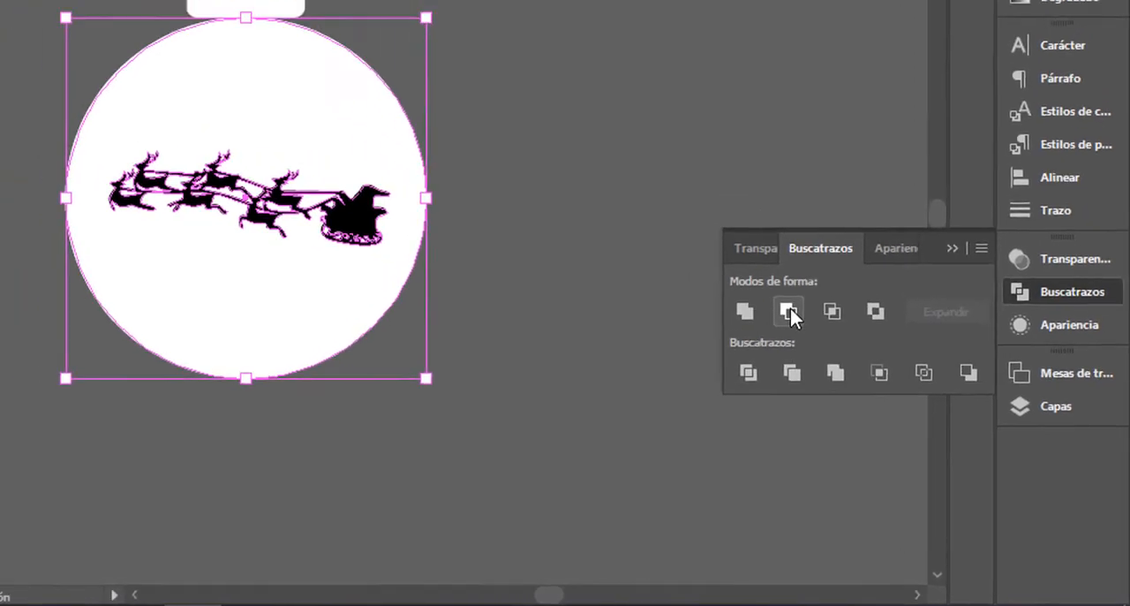
left_click(752, 277)
left_click(353, 121)
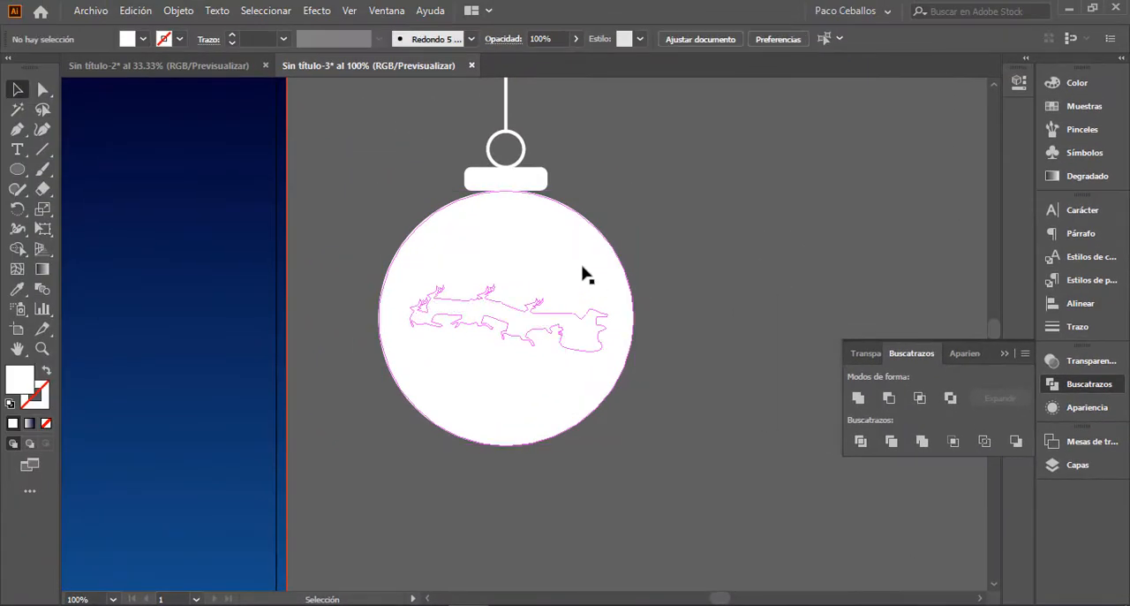
Step: Scale the sleigh cut-out sphere down proportionally about its centre to about 72 mm wide
left_click_drag(588, 318, 825, 319)
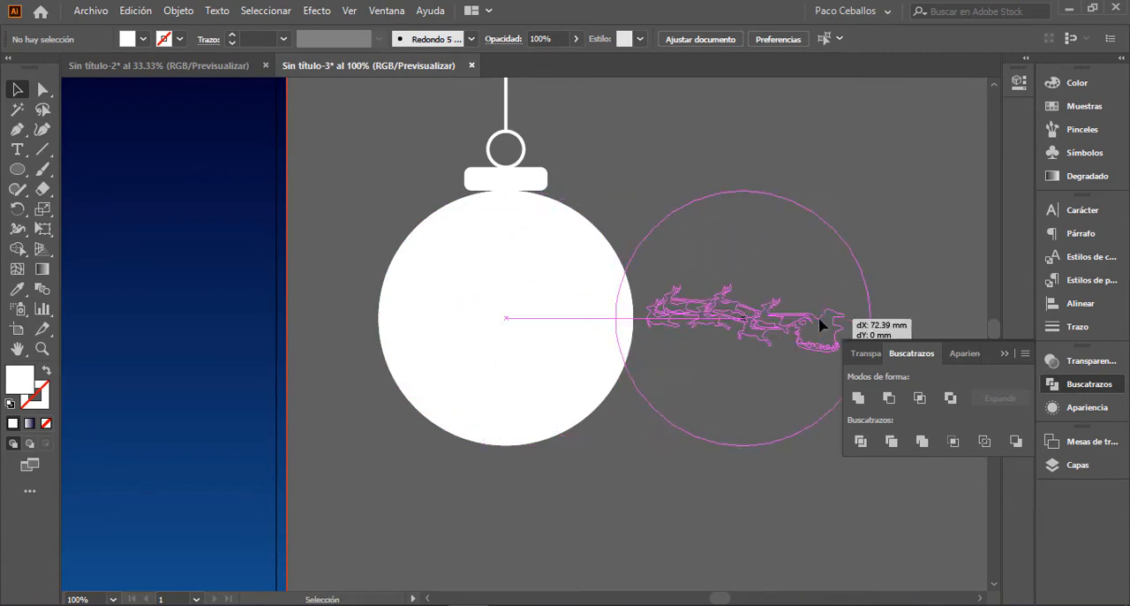
left_click(529, 371)
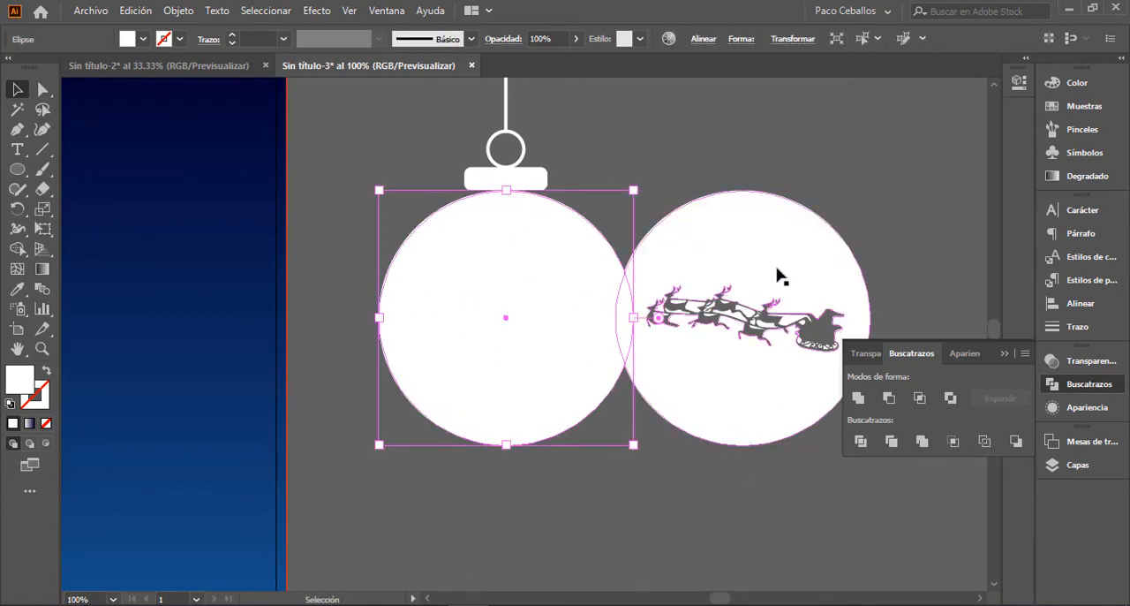
key("ctrl+z")
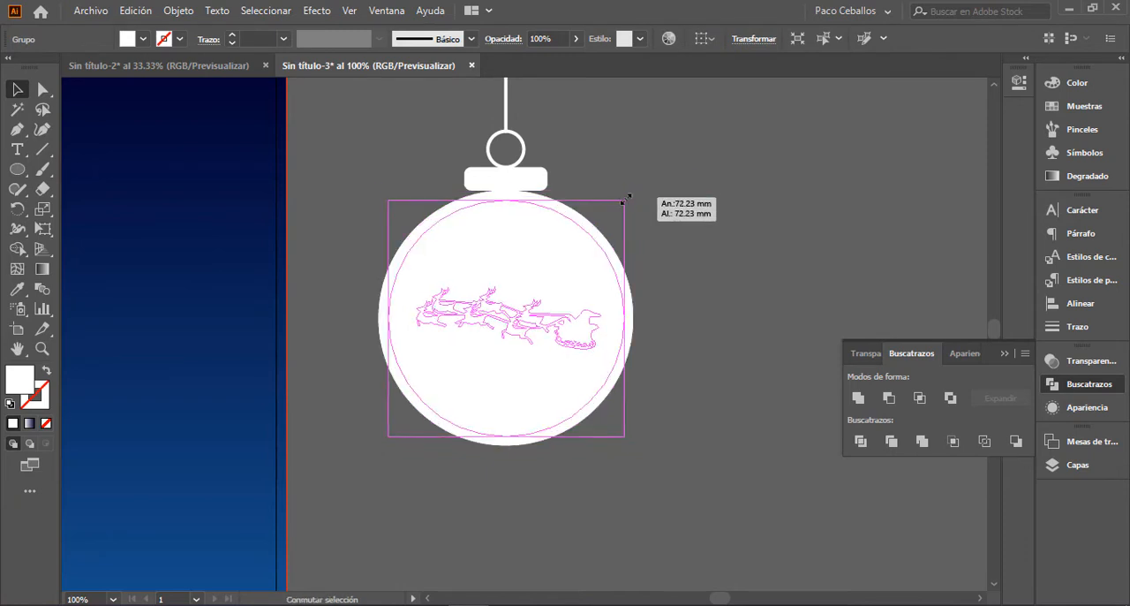
left_click(625, 240)
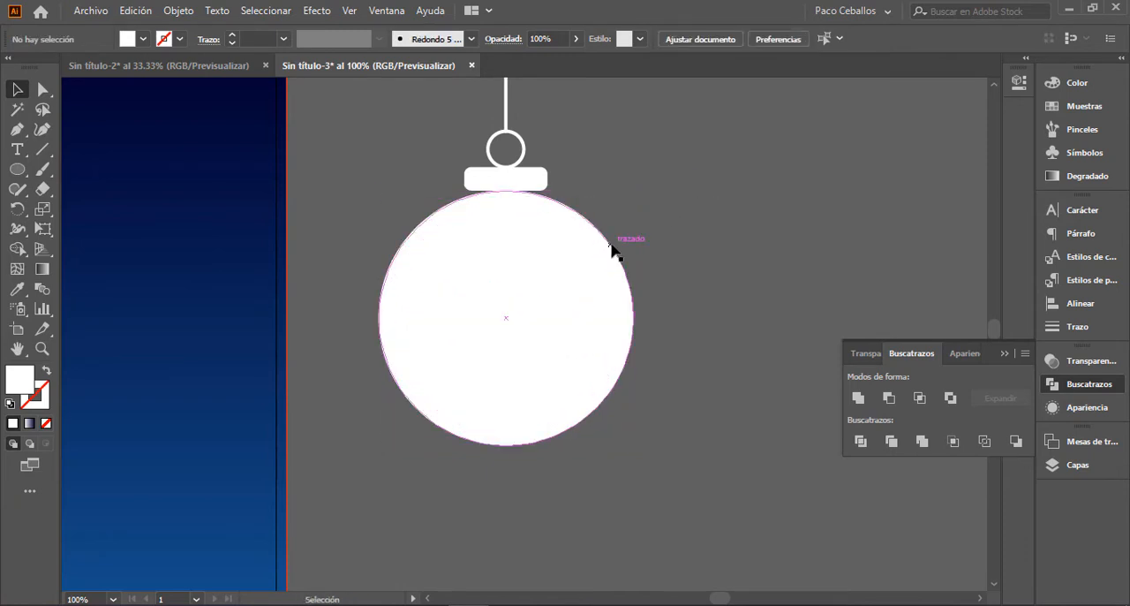
Step: Fill the full-size sphere behind the cut-out with teal #3fbec4
left_click(581, 243)
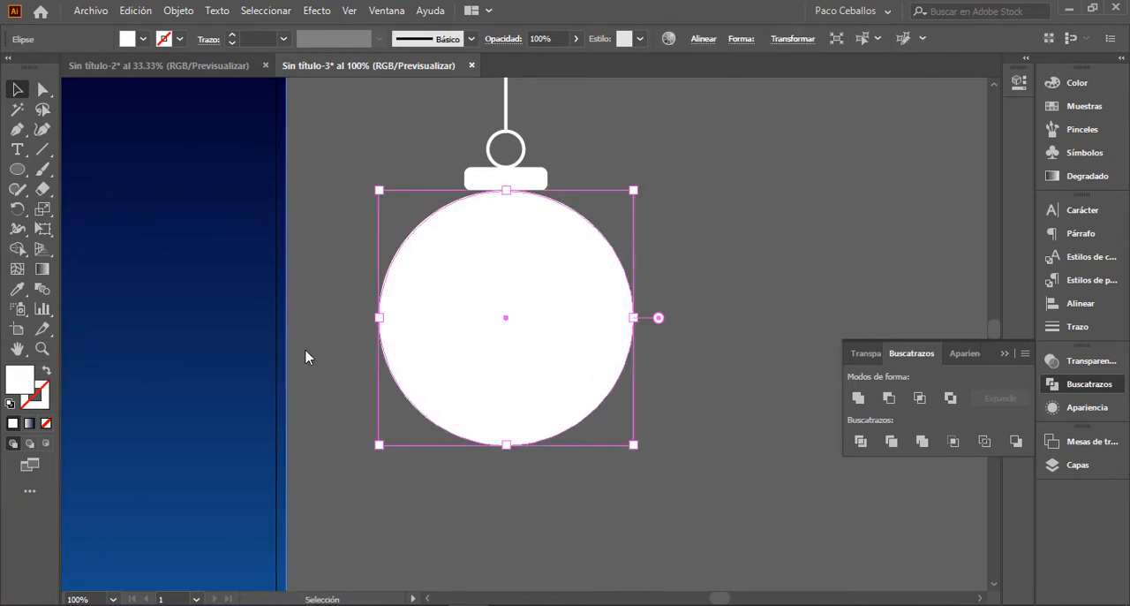
double_click(20, 380)
left_click(793, 219)
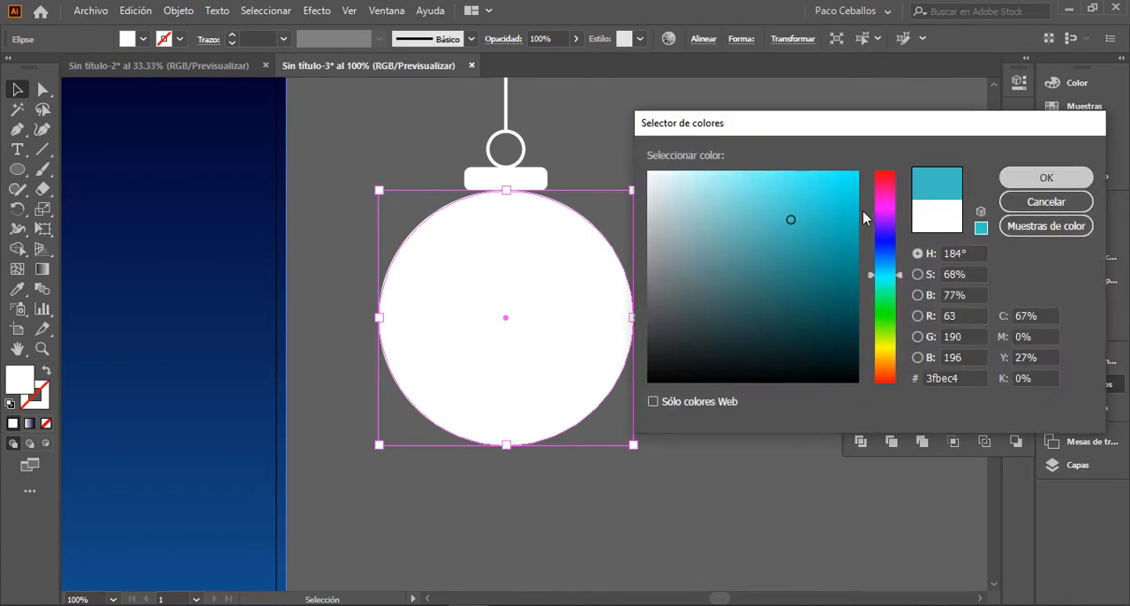
key("Return")
left_click(781, 243)
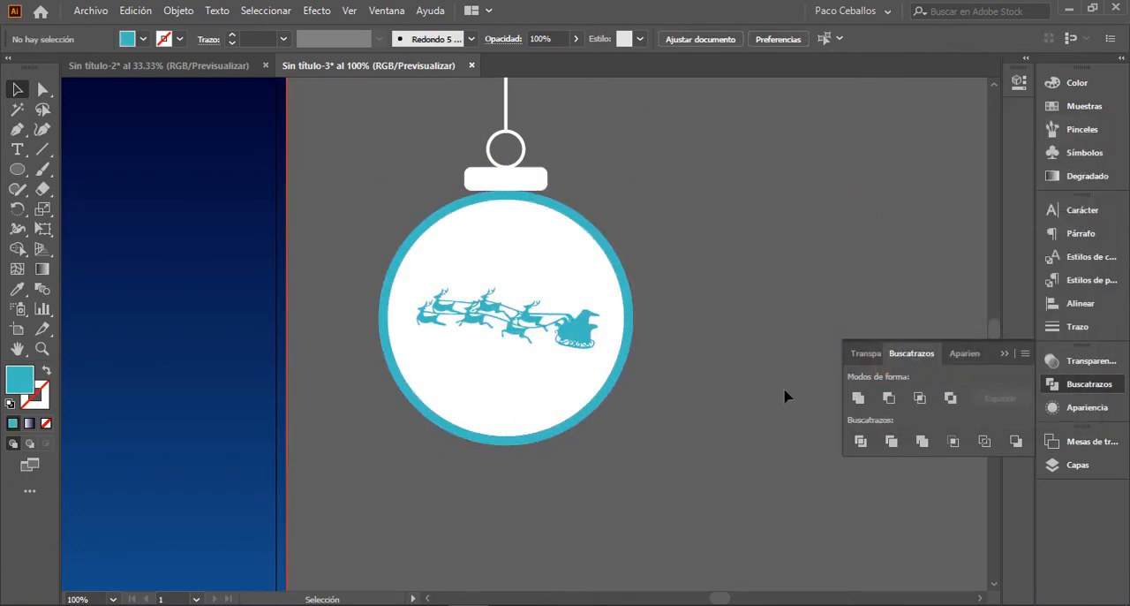
Step: Delete the full-size sphere behind the sleigh cut-out and move the cut-out sphere up against the ornament's cap
key("ctrl+minus")
key("ctrl+minus")
key("ctrl+minus")
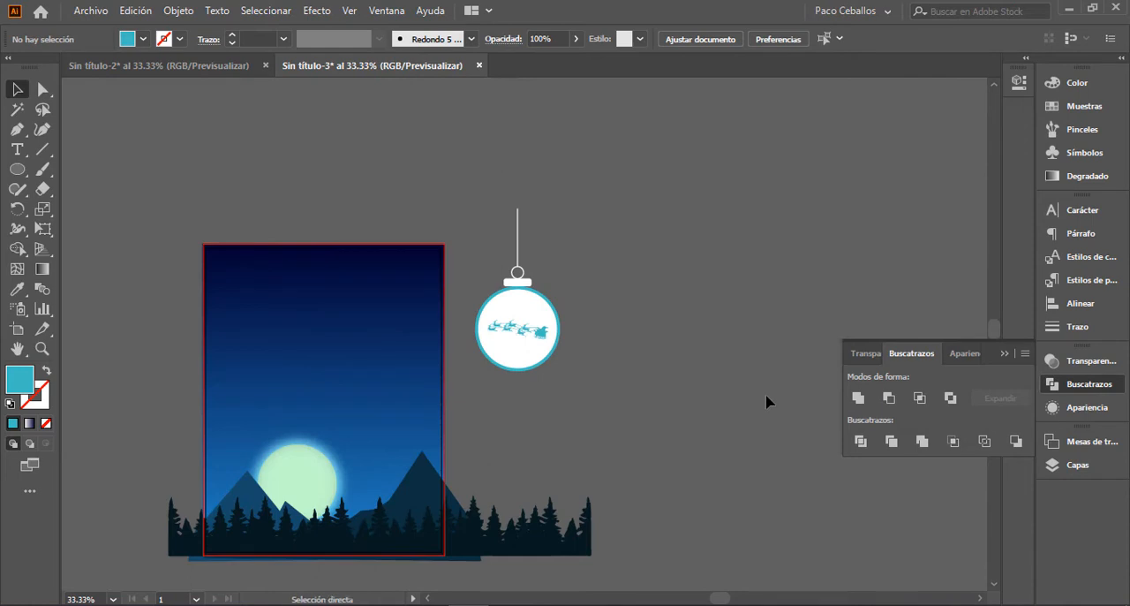
key("ctrl+plus")
key("ctrl+plus")
left_click_drag(669, 434, 716, 417)
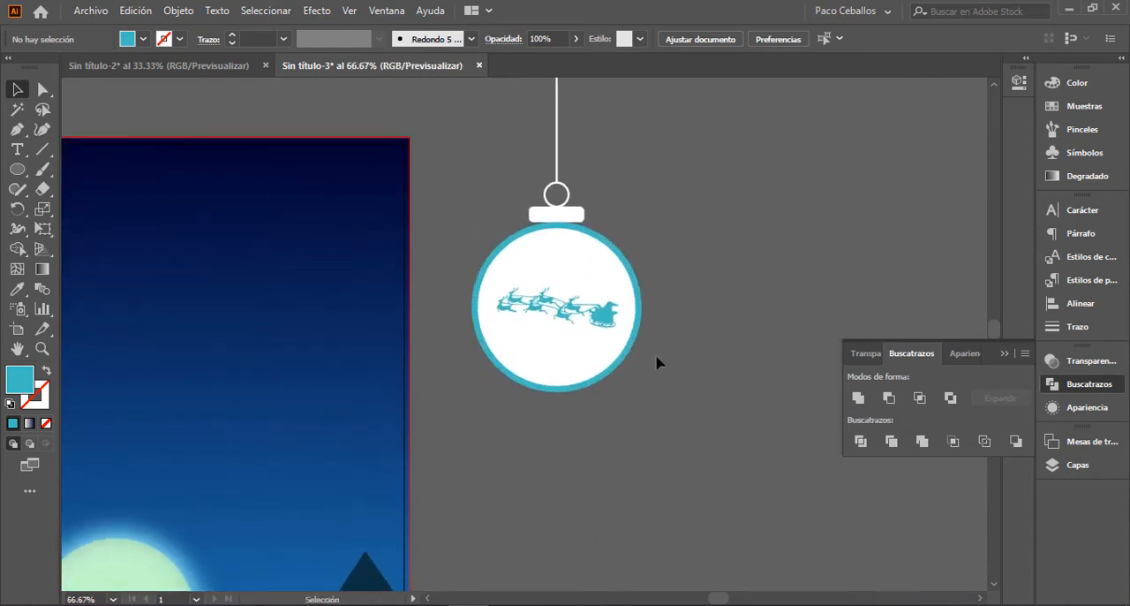
key("ctrl+f")
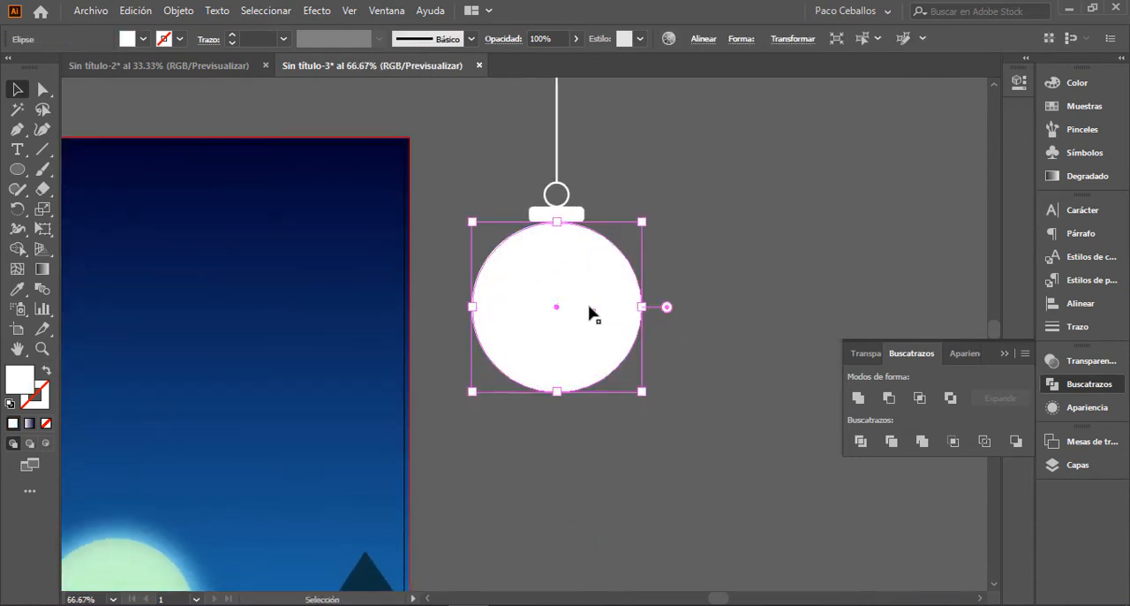
left_click_drag(610, 282, 571, 261)
left_click(650, 290)
left_click(617, 290)
key("Delete")
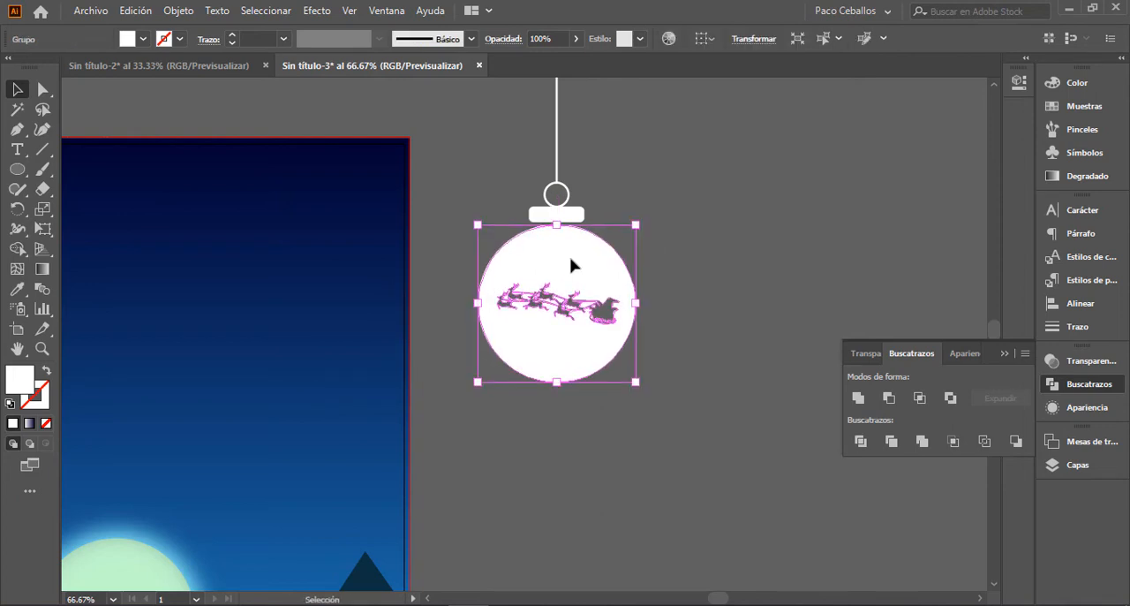
left_click(741, 305)
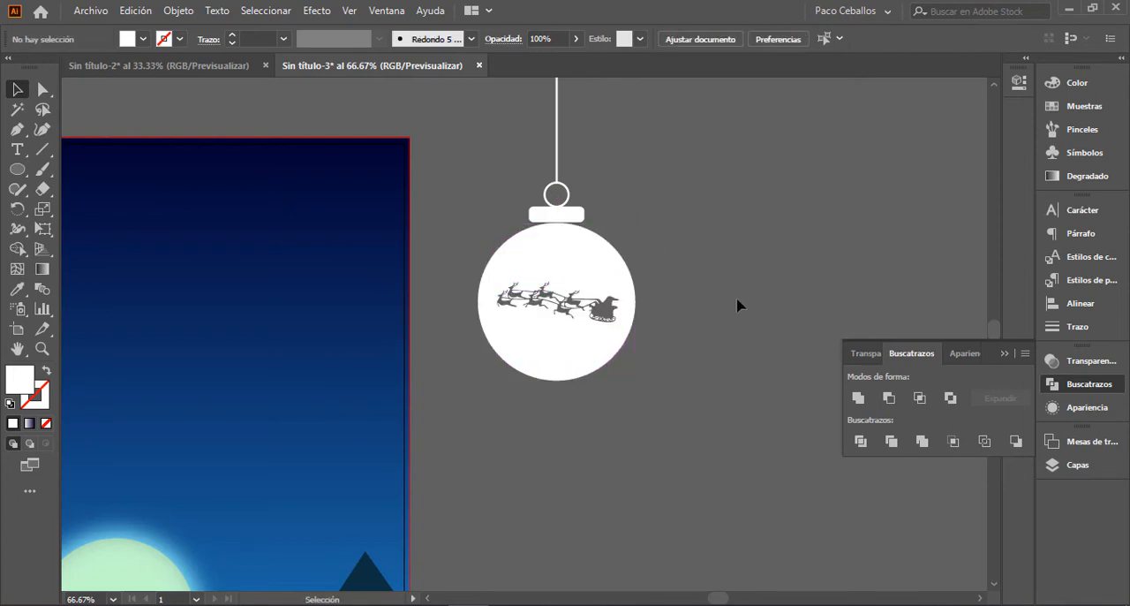
Step: Select the whole hanging ornament and move it onto the upper-left part of the night landscape
key("ctrl+minus")
key("ctrl+minus")
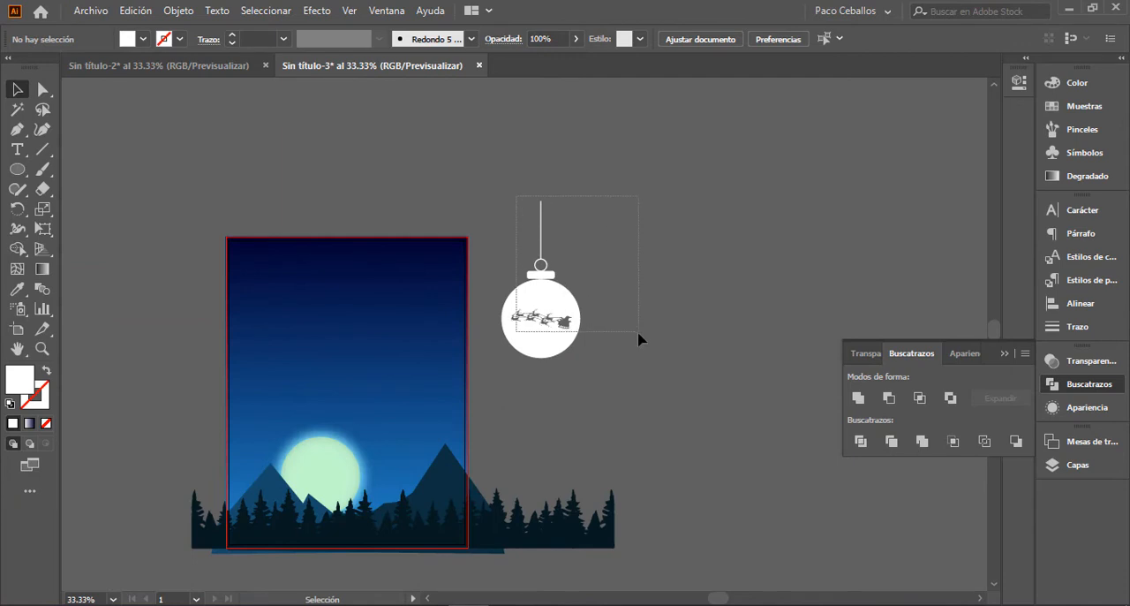
left_click_drag(642, 339, 643, 334)
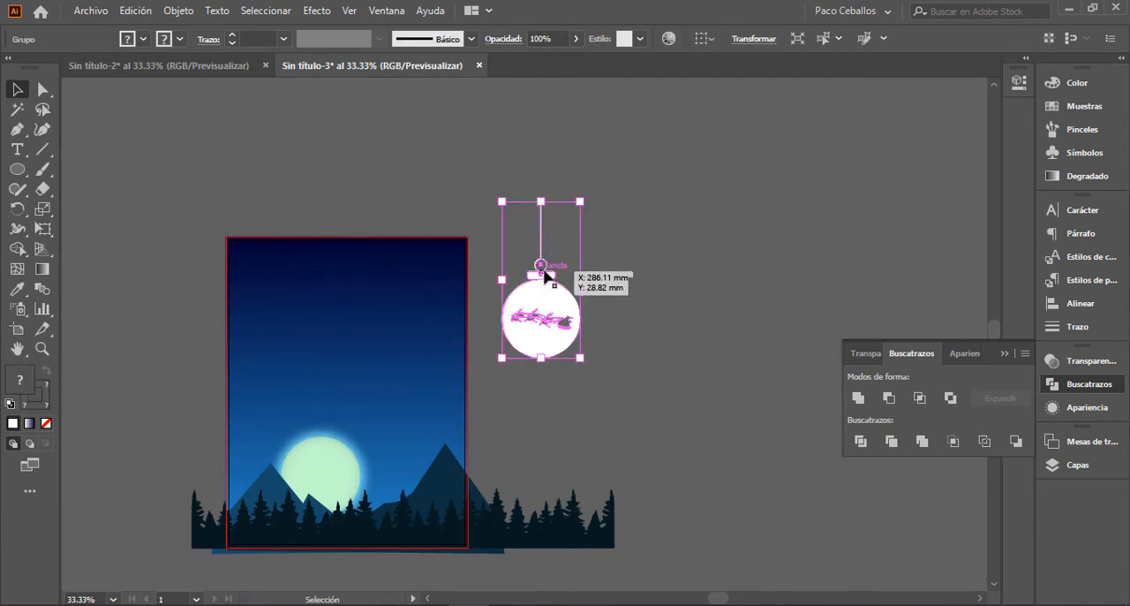
left_click_drag(545, 275, 285, 320)
Step: Scale the ornament down proportionally and reposition it so its string hangs from the landscape's top edge near the left side
key("ctrl+plus")
key("ctrl+plus")
key("ctrl+plus")
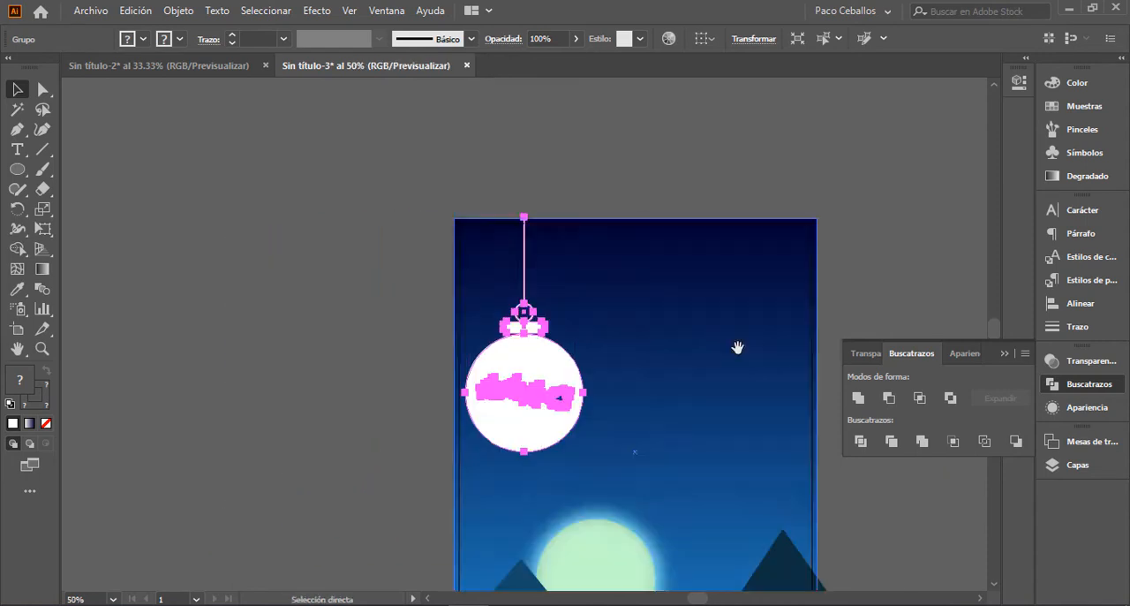
left_click_drag(746, 226, 738, 298)
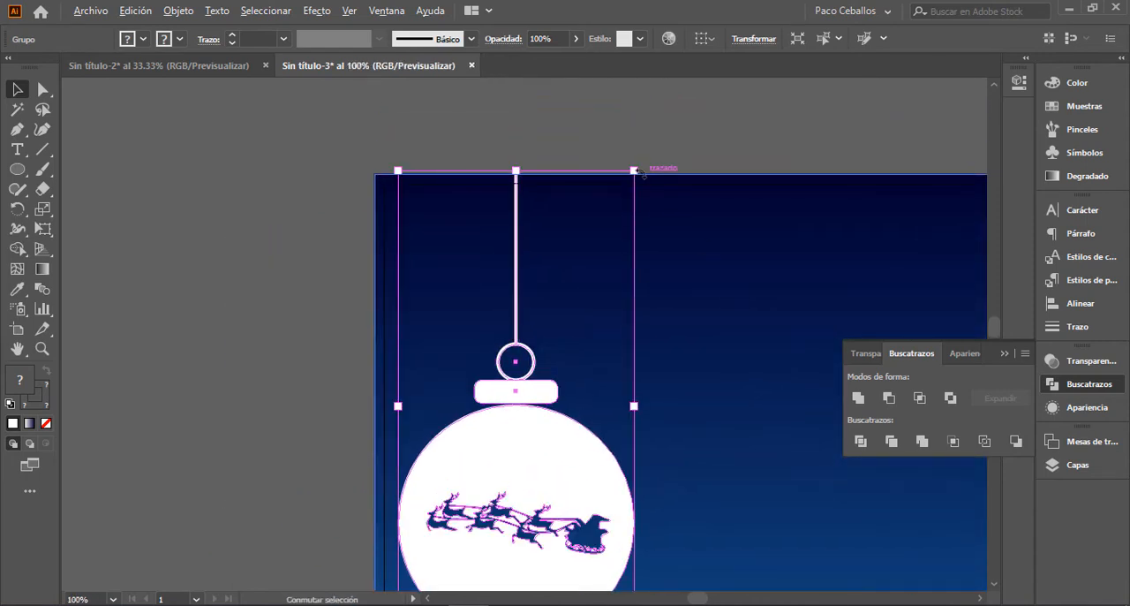
left_click_drag(633, 169, 590, 259)
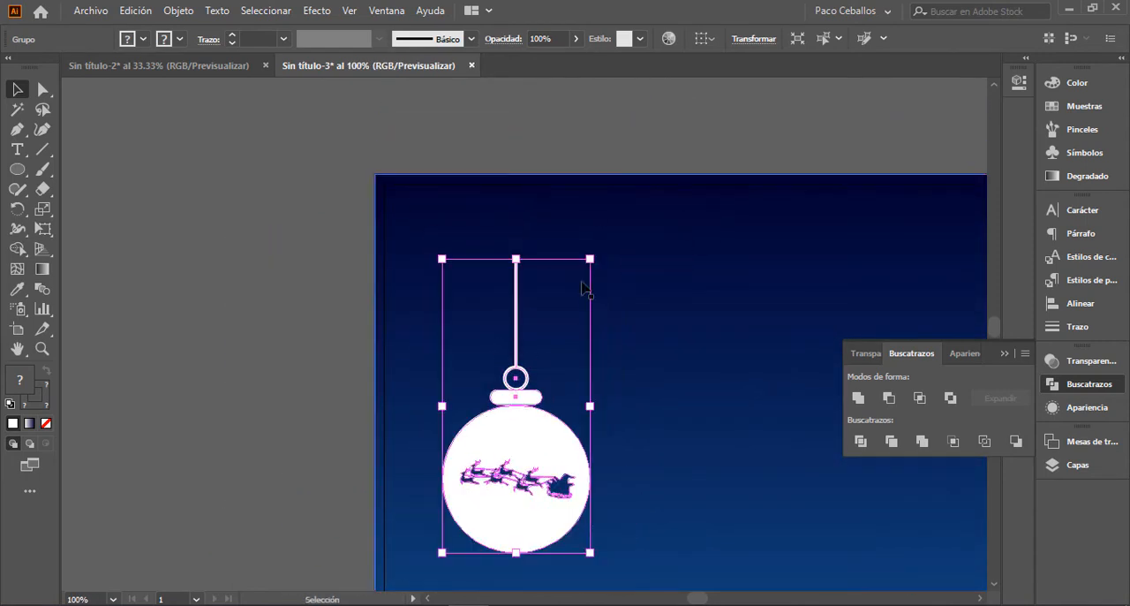
left_click_drag(537, 424, 511, 339)
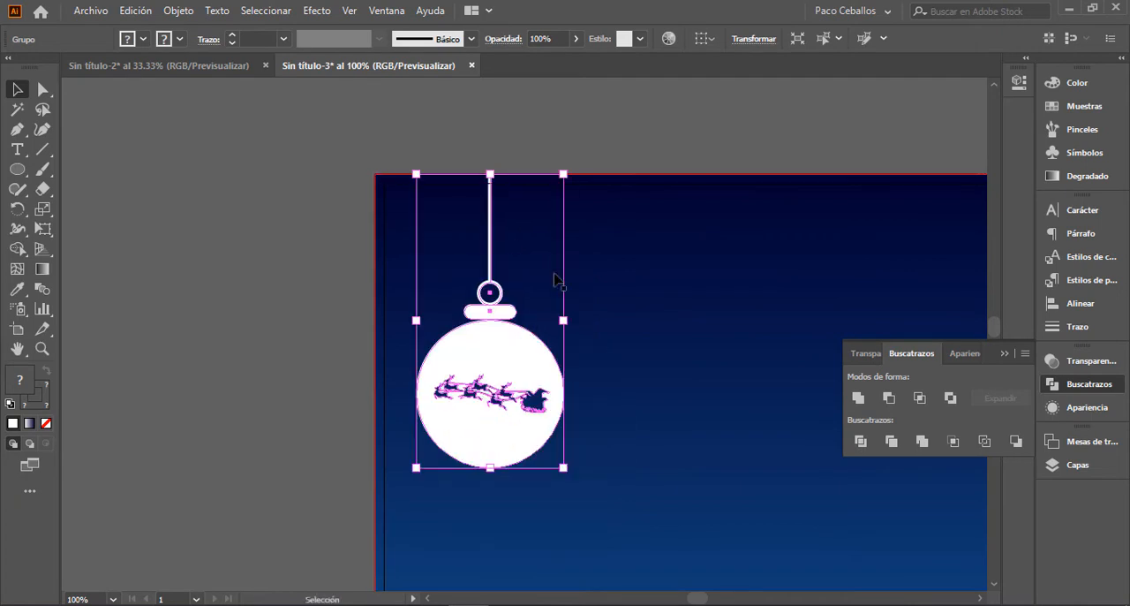
left_click(585, 370)
Step: Rename the new layer between the luna and Fondo layers as nieve
key("ctrl+minus")
key("ctrl+minus")
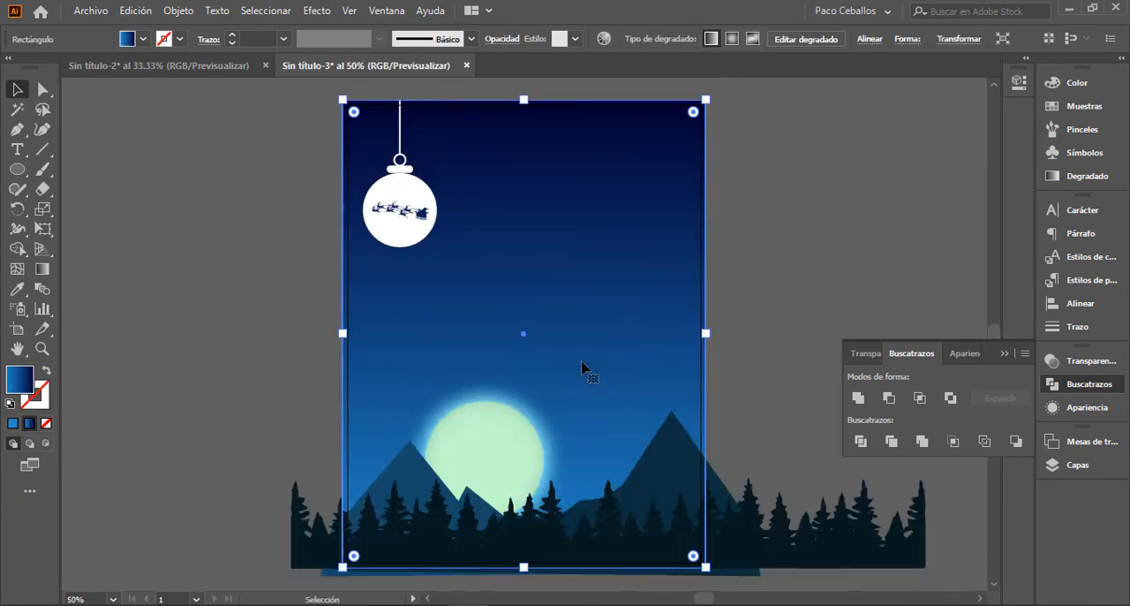
left_click_drag(516, 293, 515, 329)
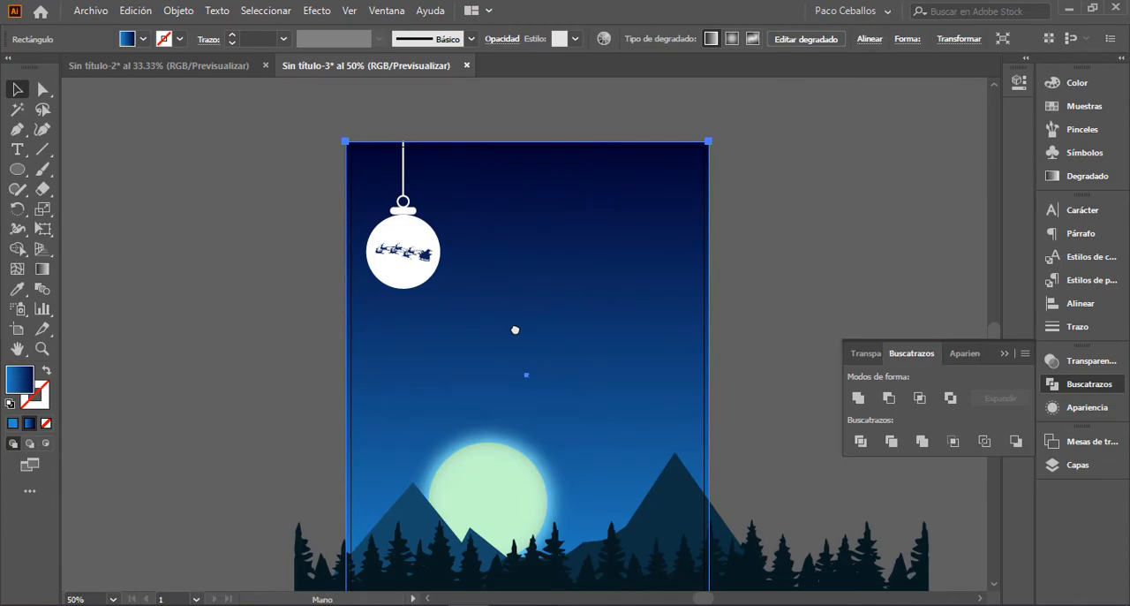
key("space")
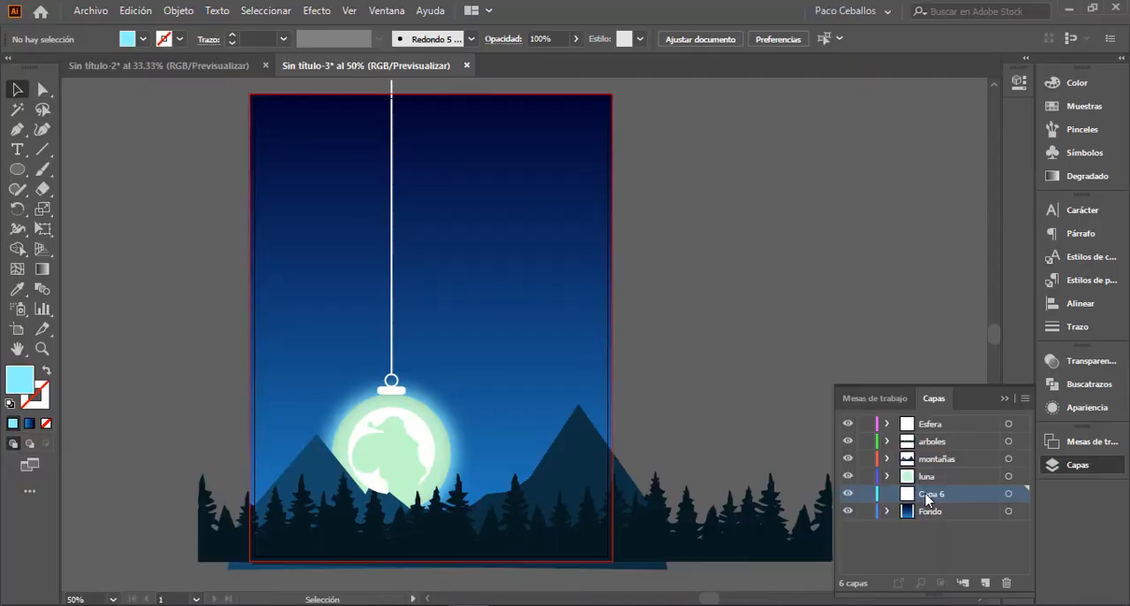
double_click(933, 497)
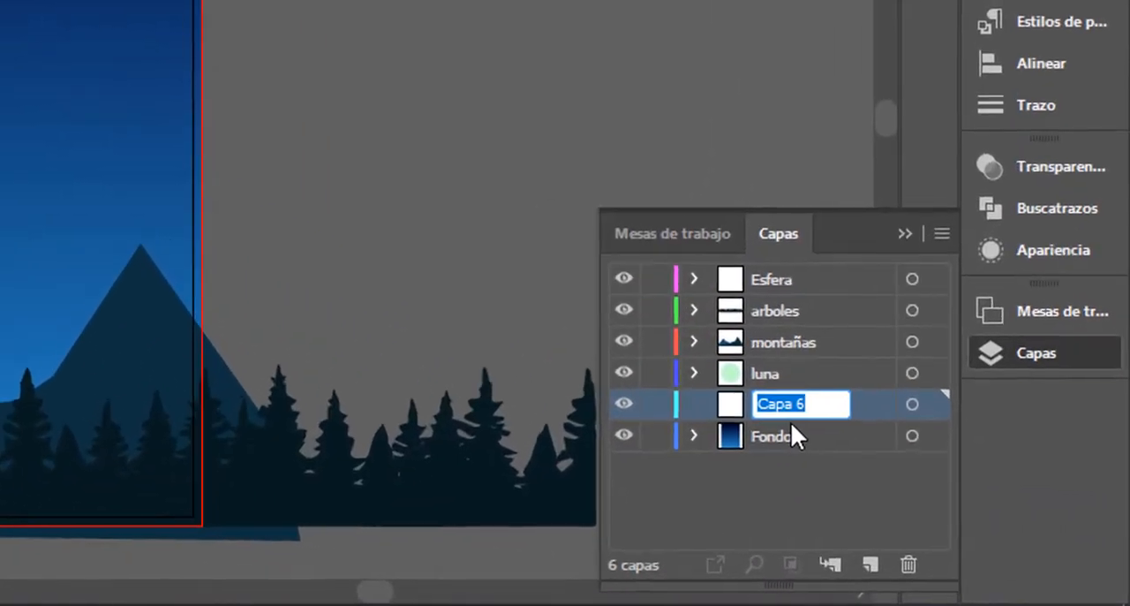
key("Return")
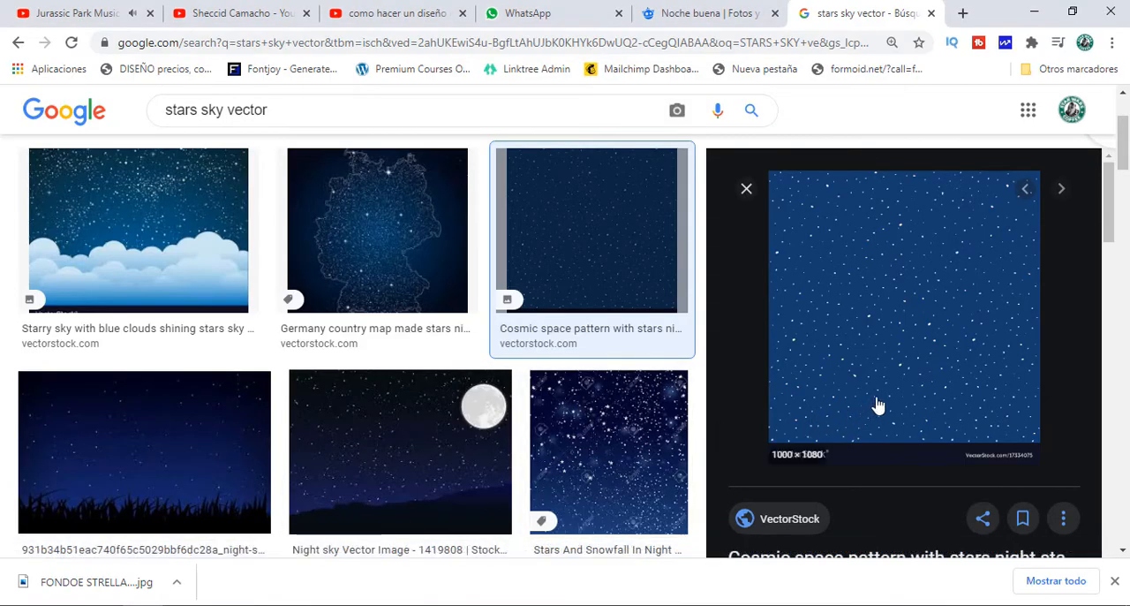
Step: Copy the enlarged blue starry-night pattern image from the Google Images results for "stars sky vector"
left_click(281, 110)
left_click_drag(281, 110, 168, 114)
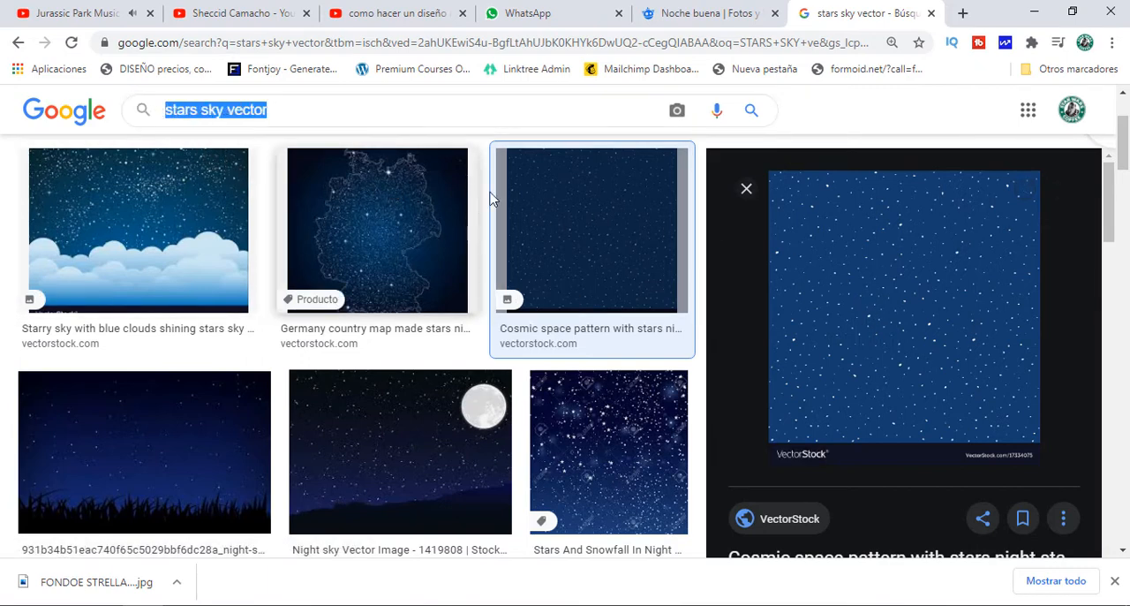
right_click(925, 290)
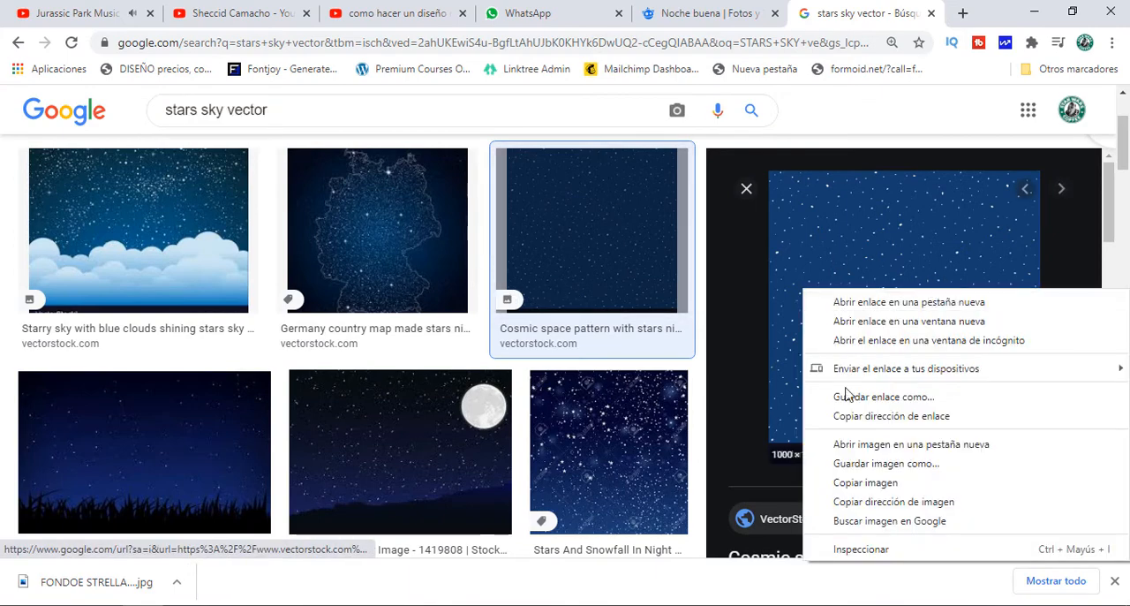
left_click(865, 482)
Step: Switch back to Illustrator, paste the star pattern image on the nieve layer and place it beside the landscape
key("alt+Tab")
key("space")
left_click_drag(796, 296, 411, 338)
key("ctrl+minus")
key("ctrl+minus")
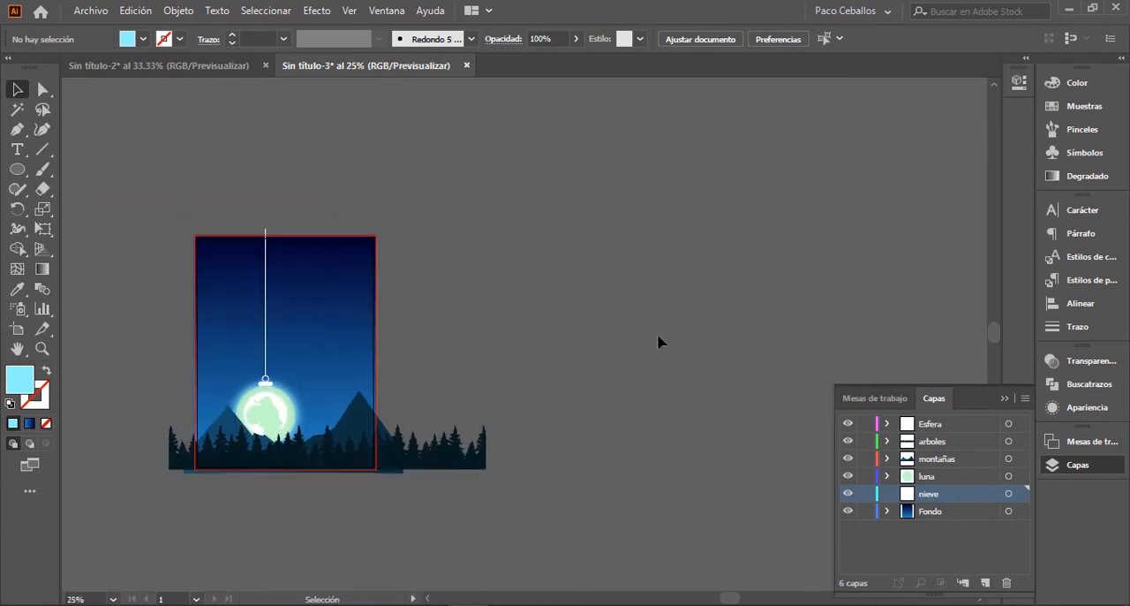
right_click(654, 323)
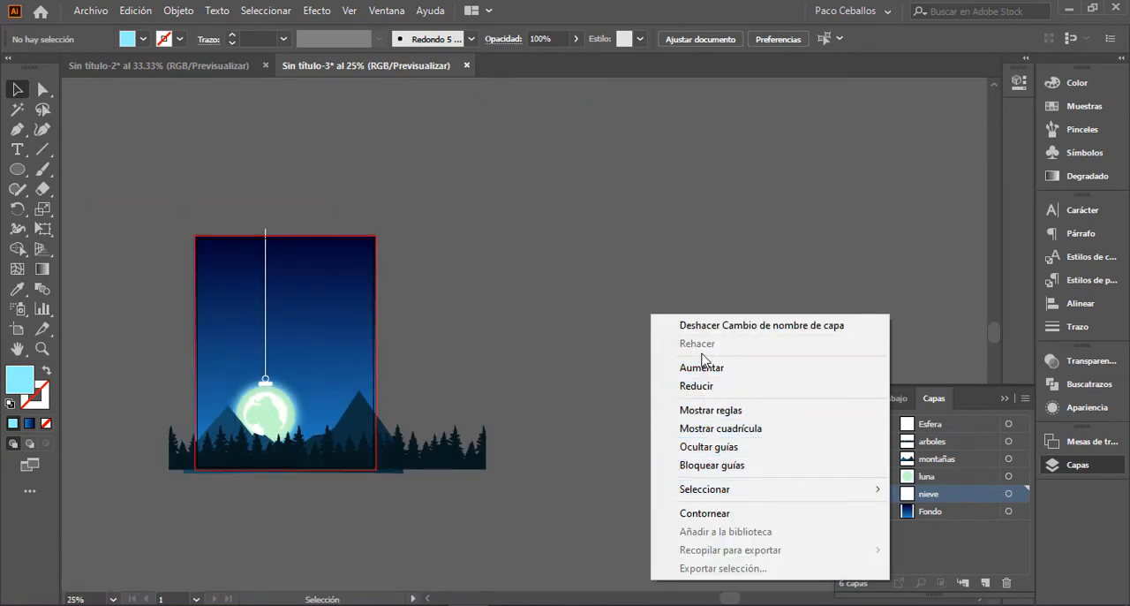
left_click(602, 331)
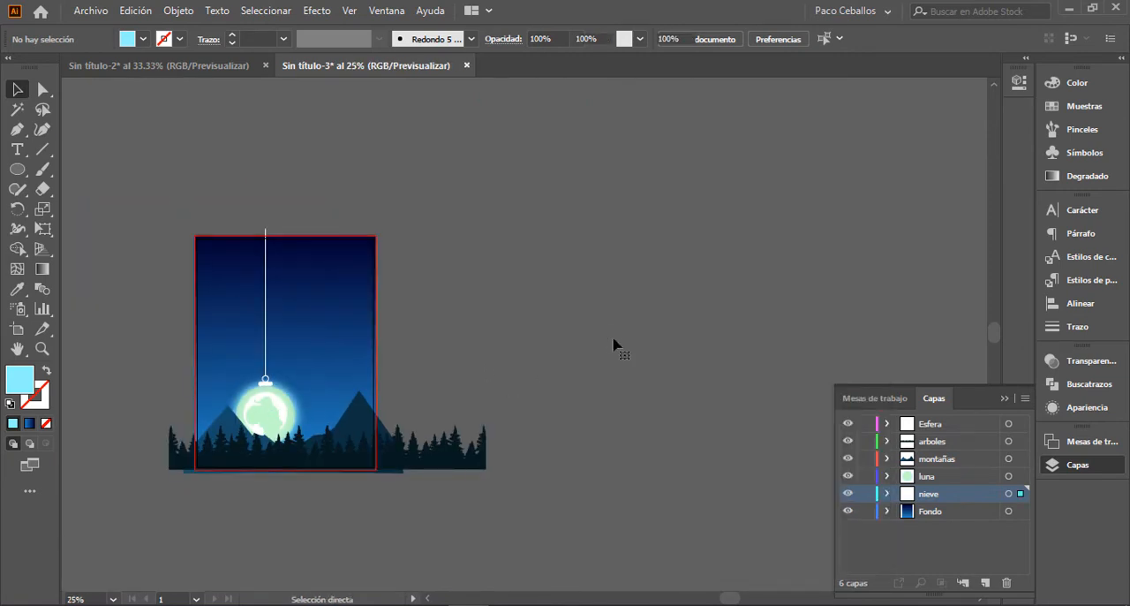
key("ctrl+v")
left_click_drag(552, 333, 717, 298)
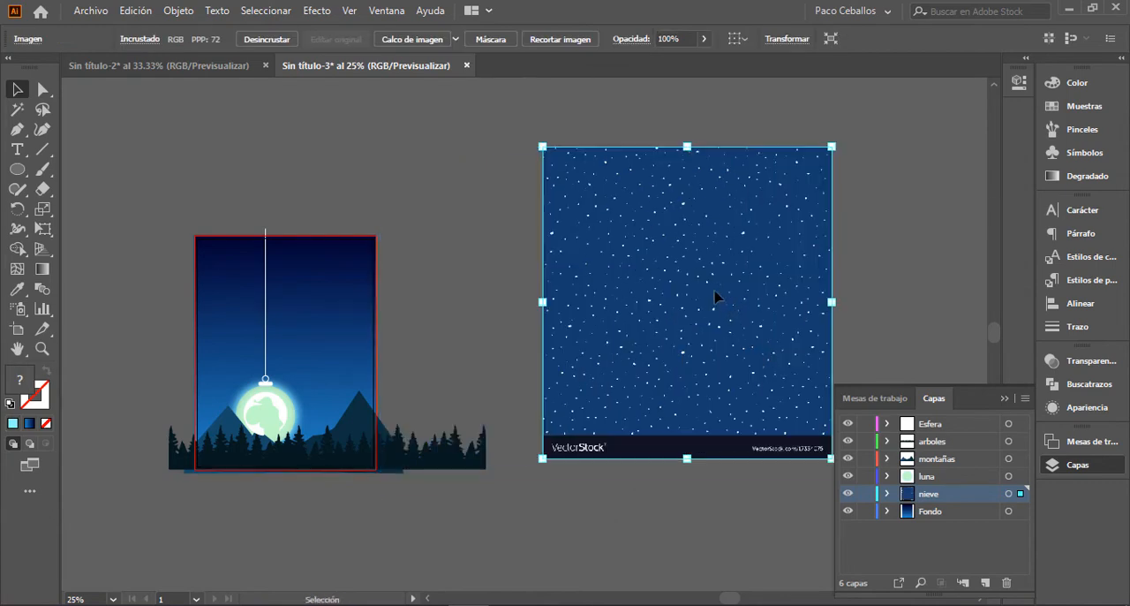
Step: Trace the star pattern image with the 3 colores preset and expand the tracing into vector paths
left_click(455, 39)
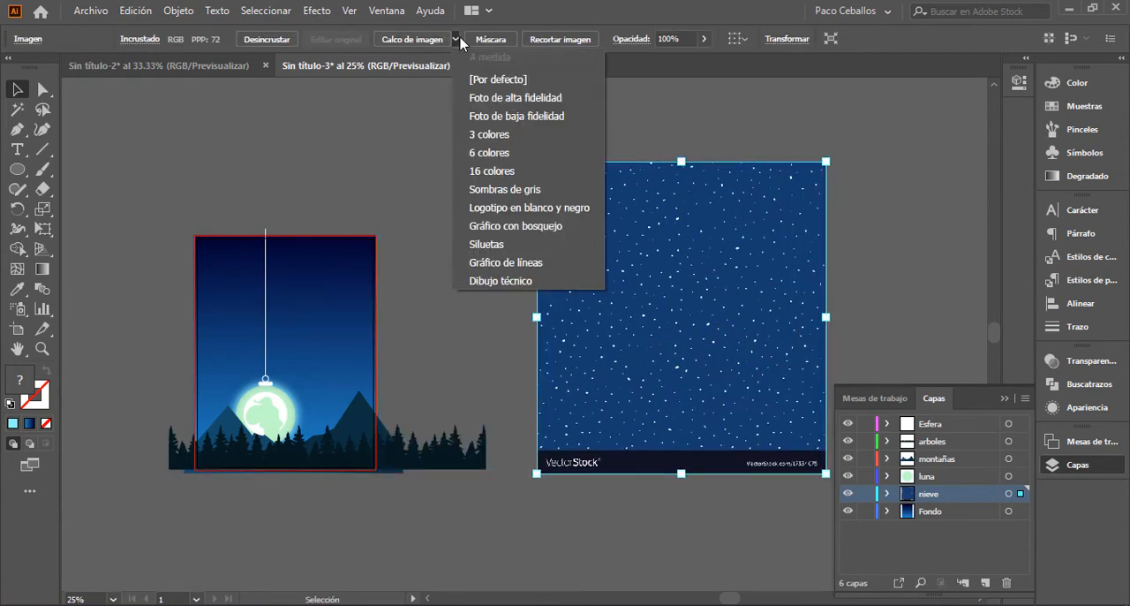
left_click(492, 136)
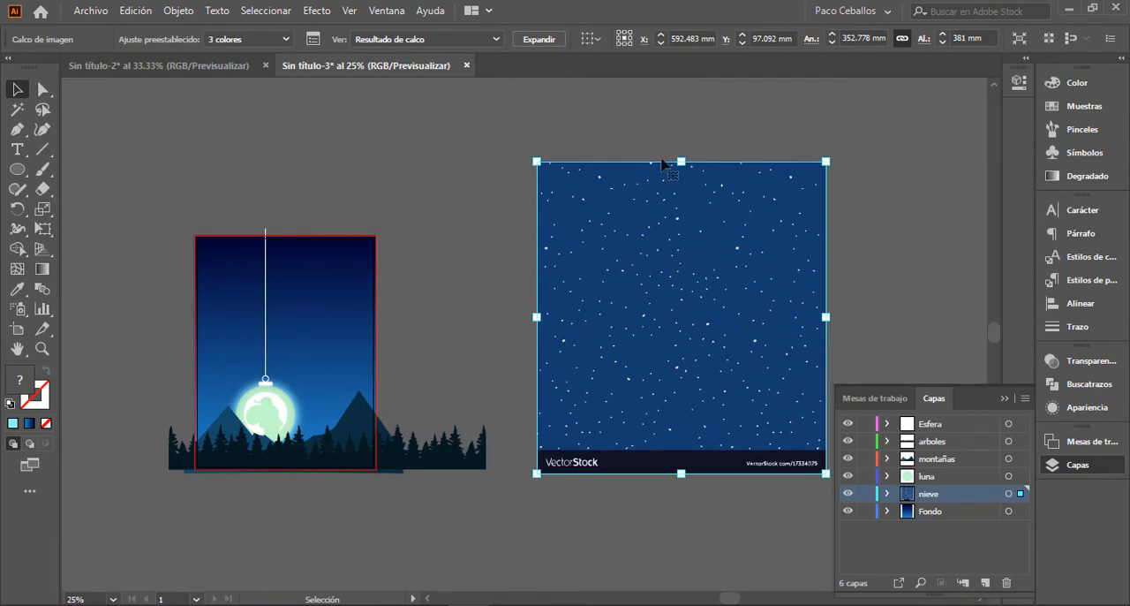
left_click(535, 42)
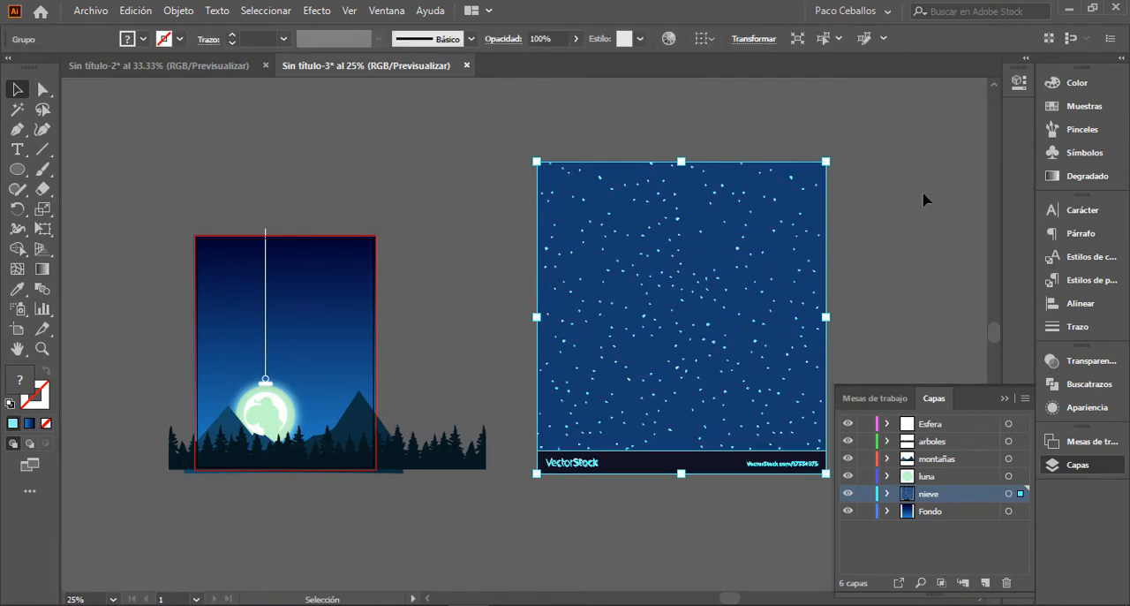
Step: Ungroup the traced star pattern and delete its blue background shape
right_click(821, 209)
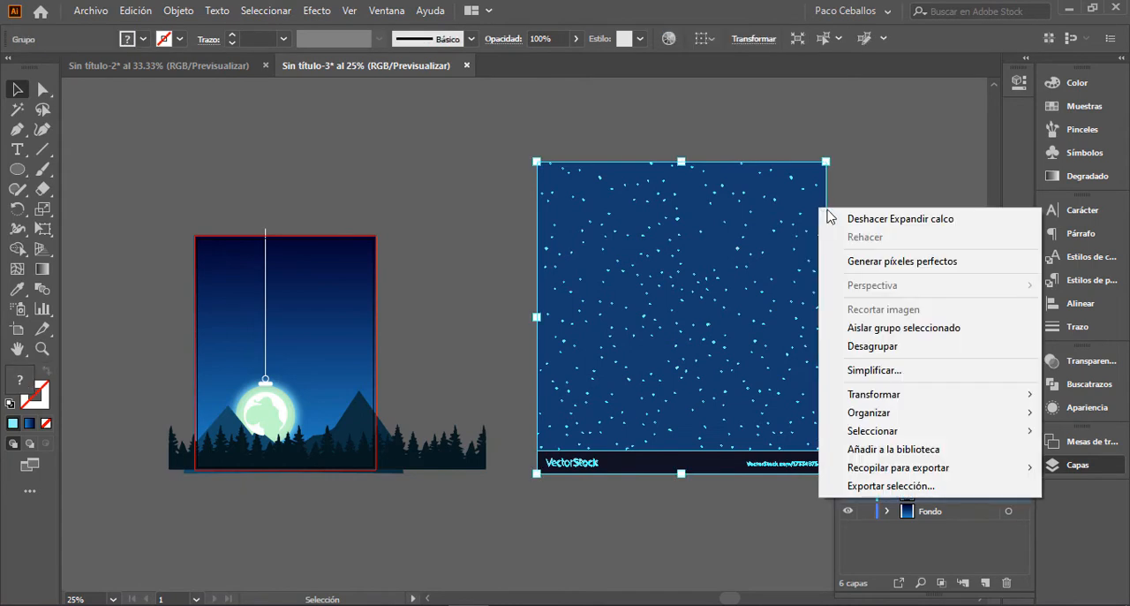
left_click(879, 346)
left_click(874, 235)
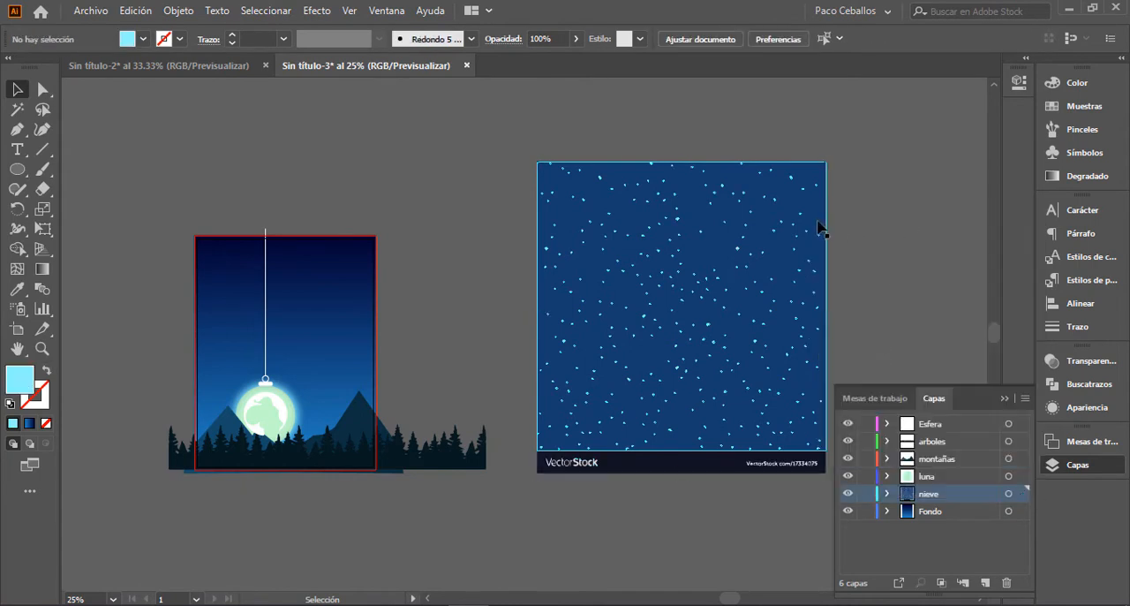
left_click(817, 224)
key("Delete")
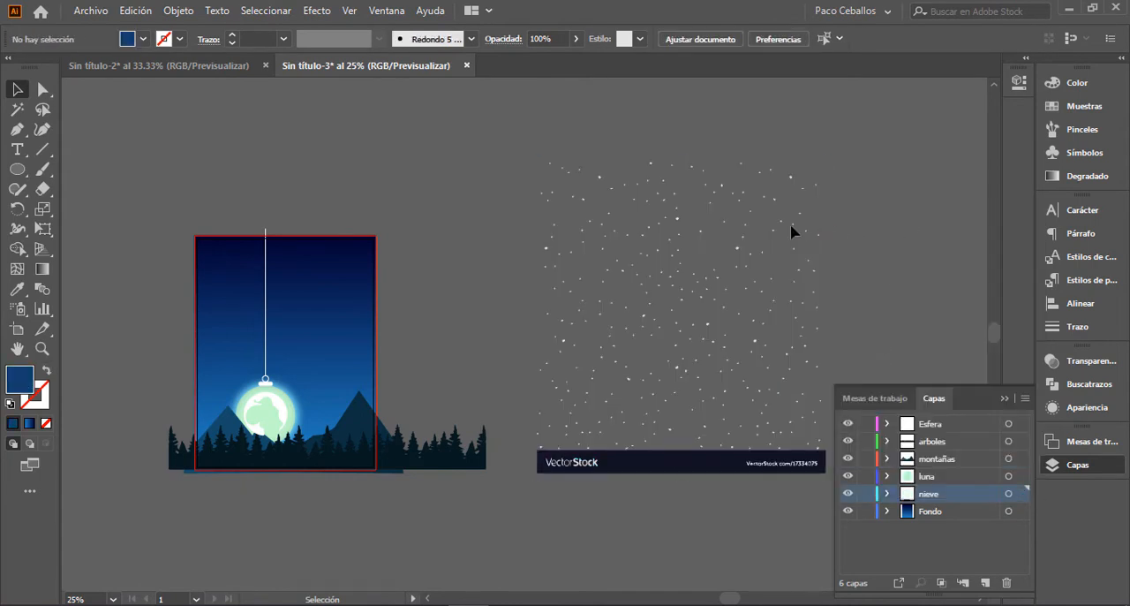
Step: Delete the dark VectorStock watermark strip below the traced stars
left_click(1004, 398)
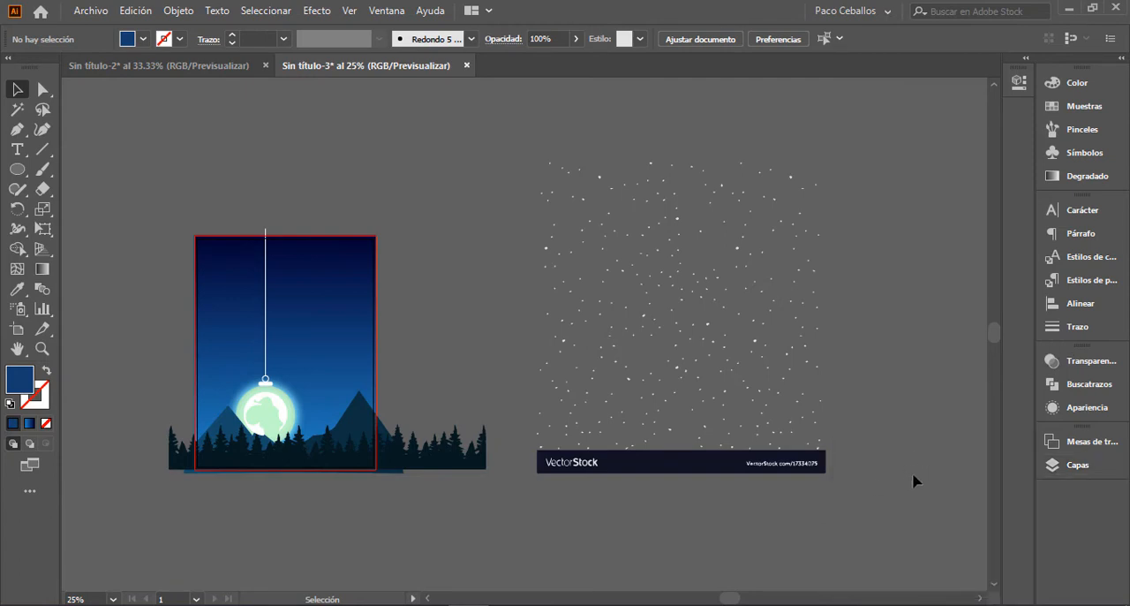
left_click_drag(832, 510, 573, 477)
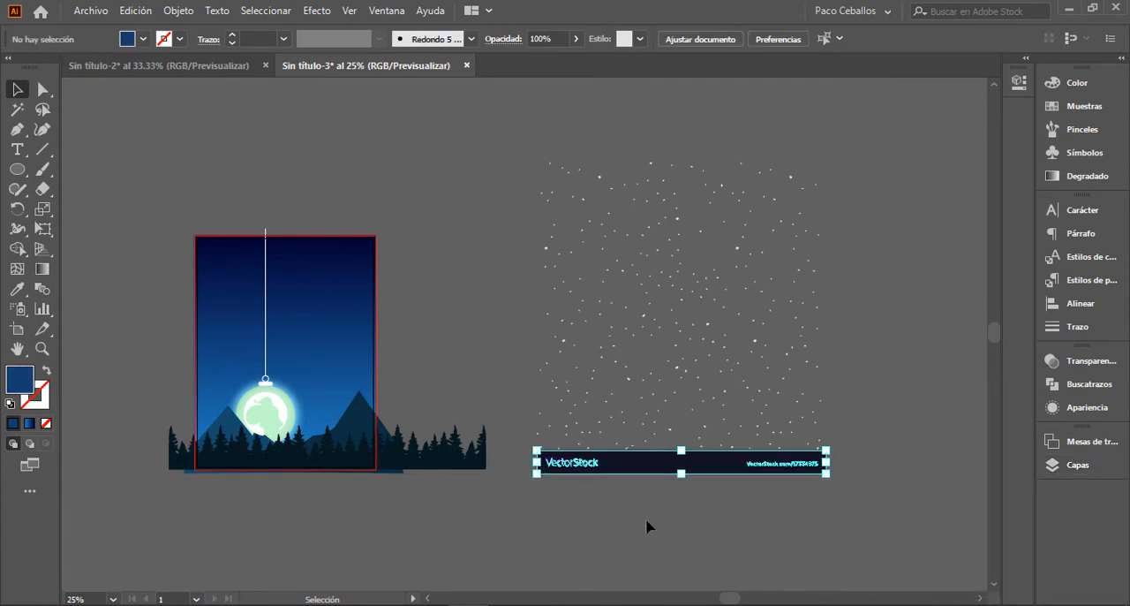
key("Delete")
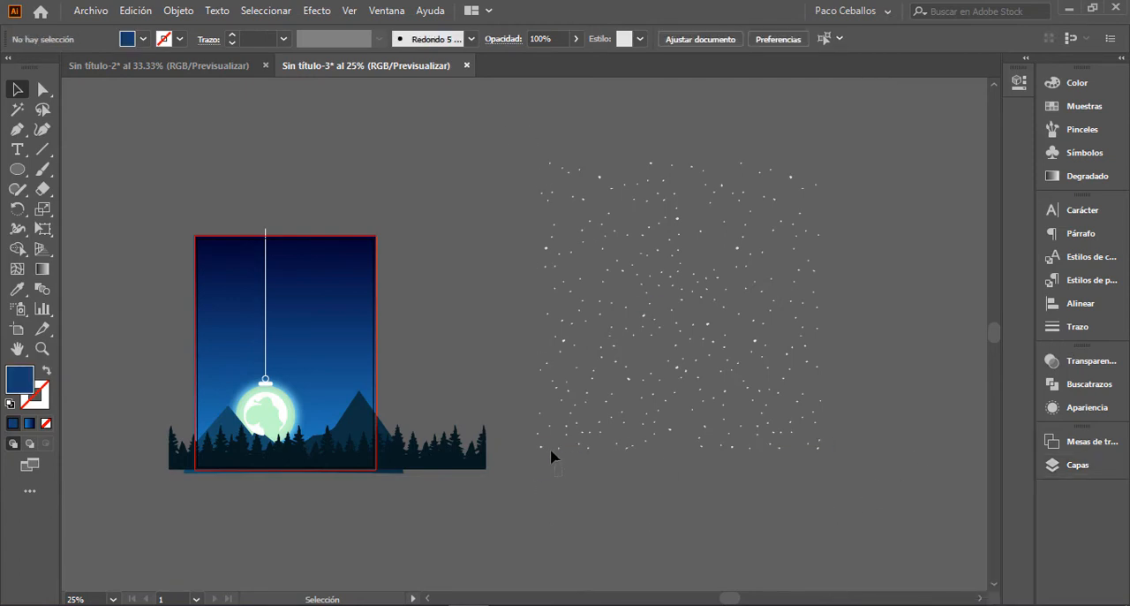
left_click(544, 461)
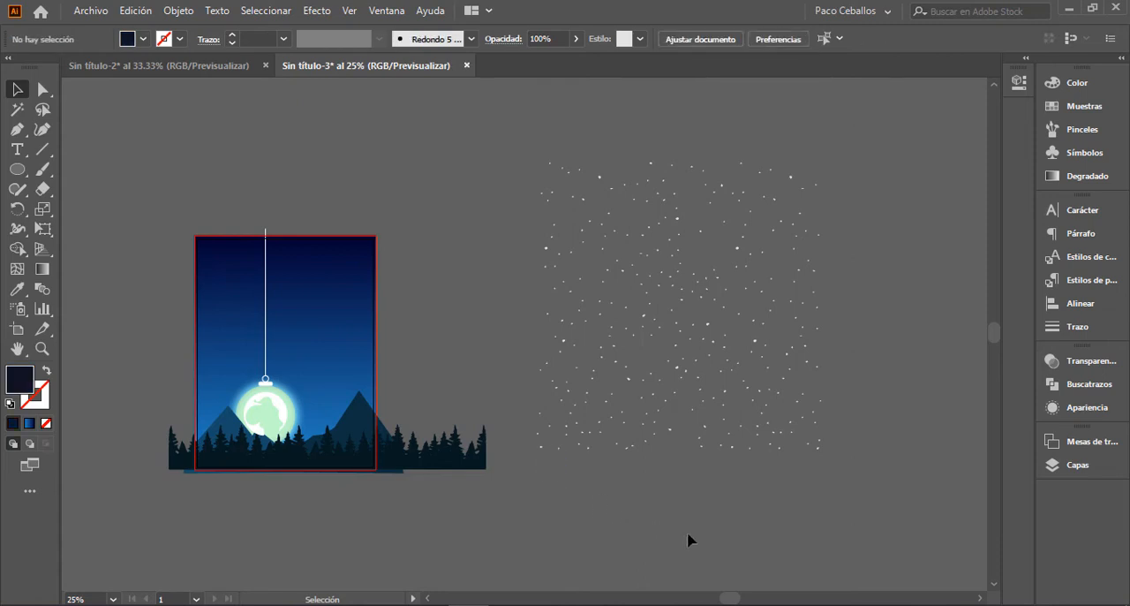
Step: Select all the loose traced stars and group them
left_click_drag(527, 127, 816, 451)
left_click_drag(860, 483, 859, 484)
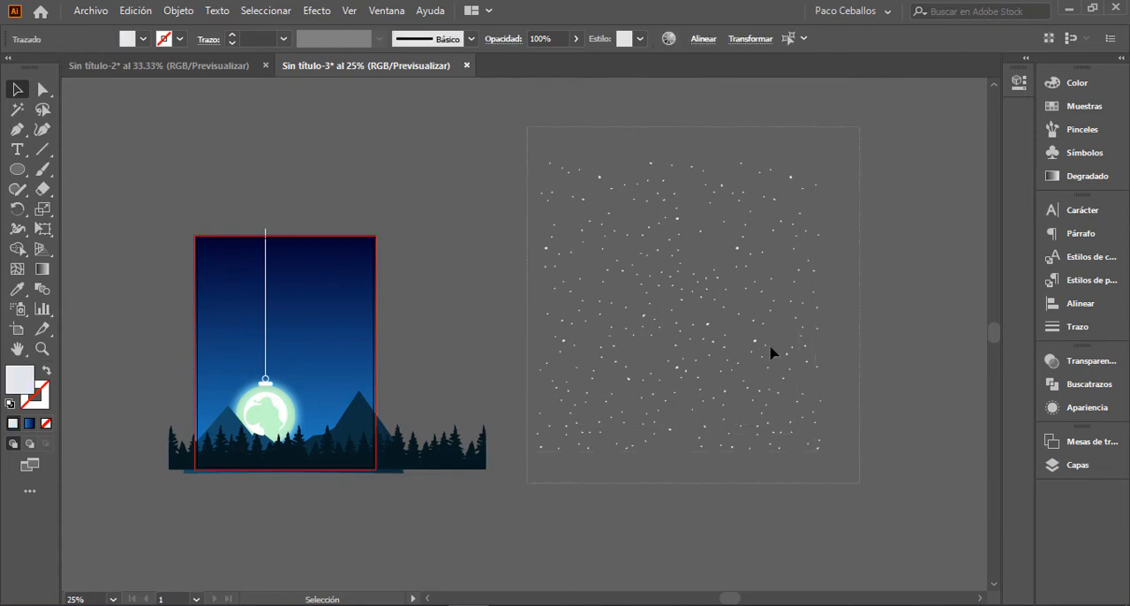
right_click(707, 313)
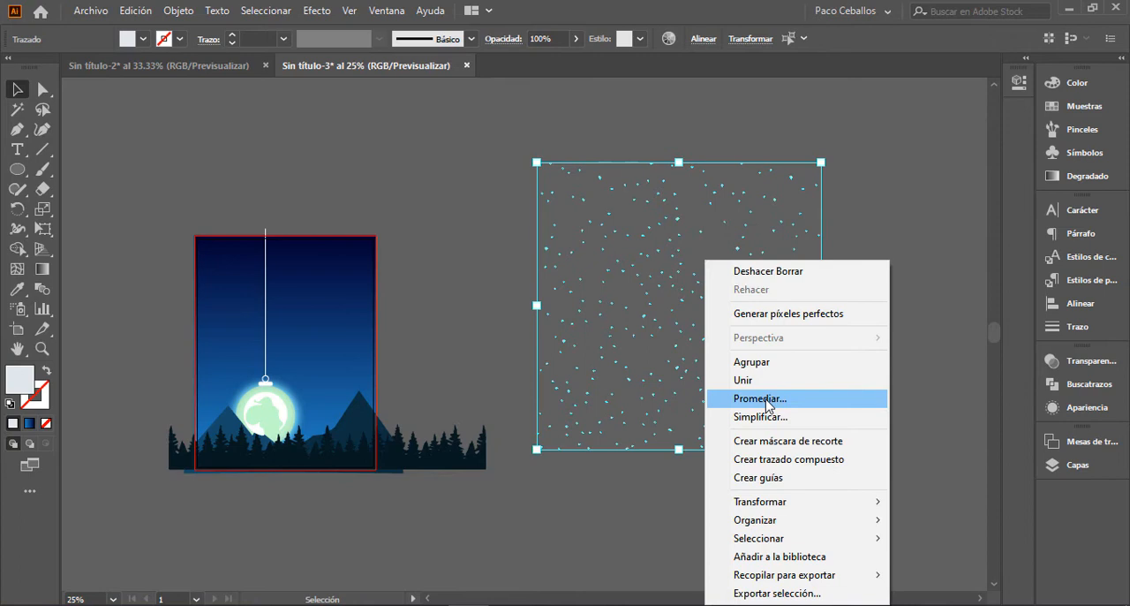
left_click(759, 364)
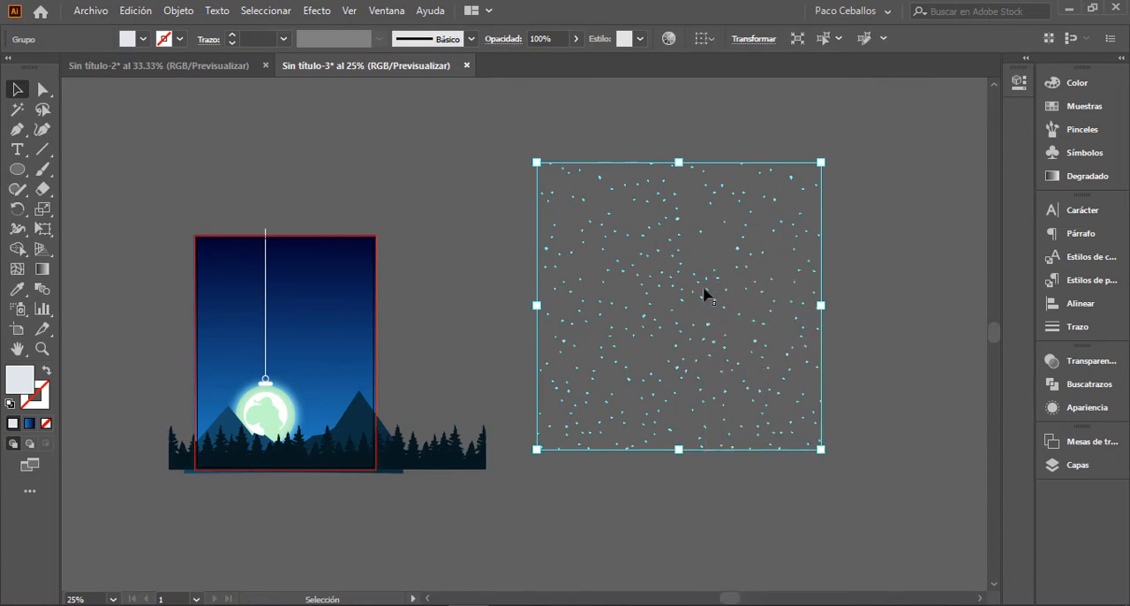
Step: Move the star group over the night landscape so that it covers the whole artboard
left_click_drag(707, 296, 313, 340)
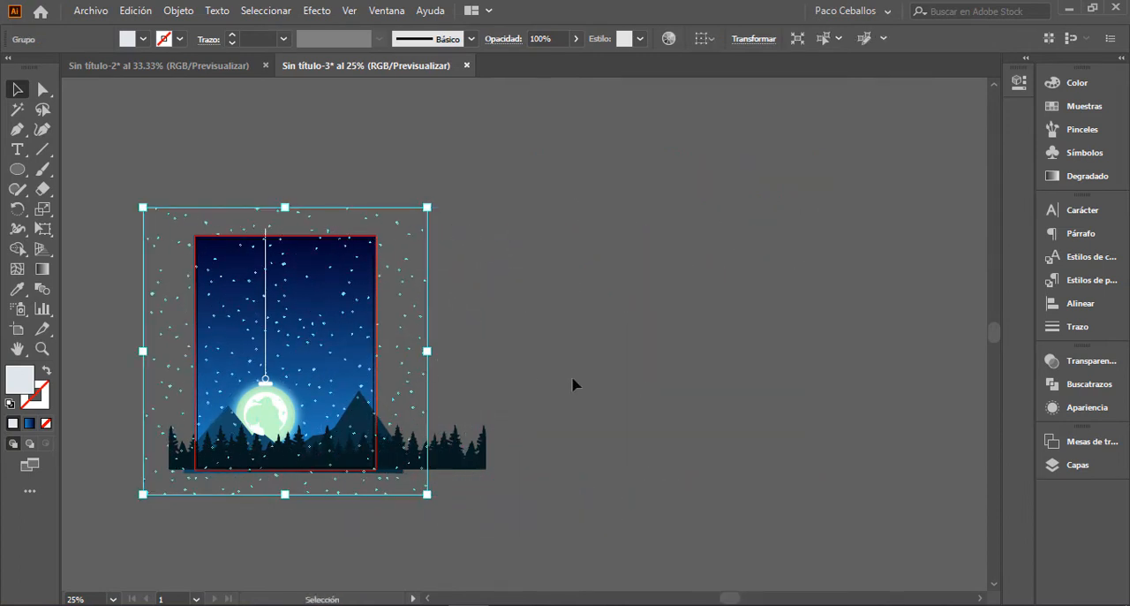
left_click(701, 412)
left_click_drag(530, 359, 727, 380)
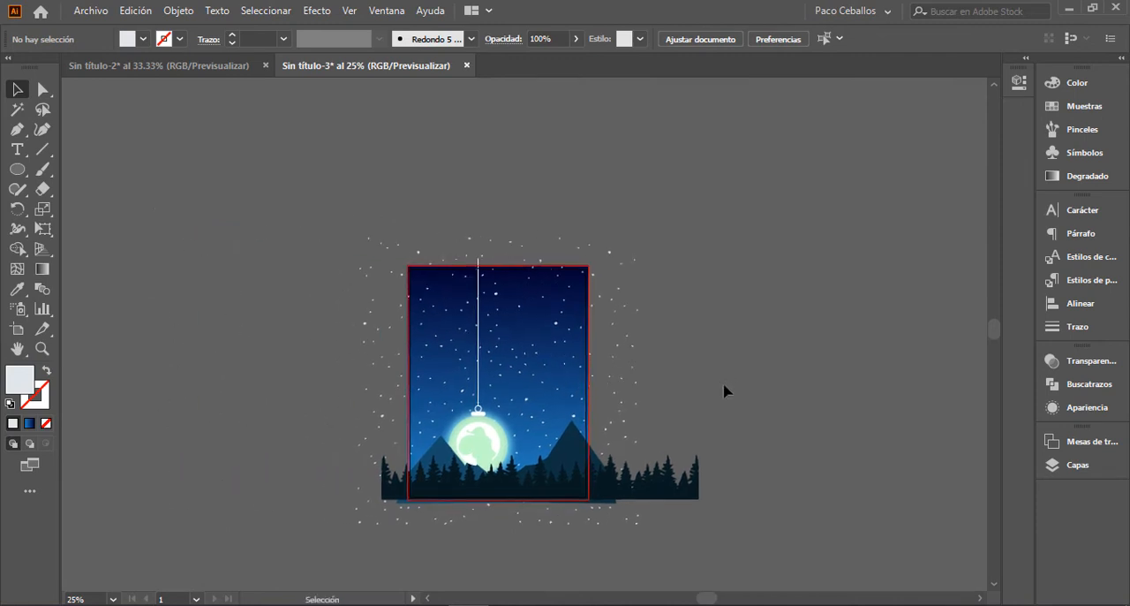
key("ctrl+0")
left_click_drag(890, 277, 880, 327)
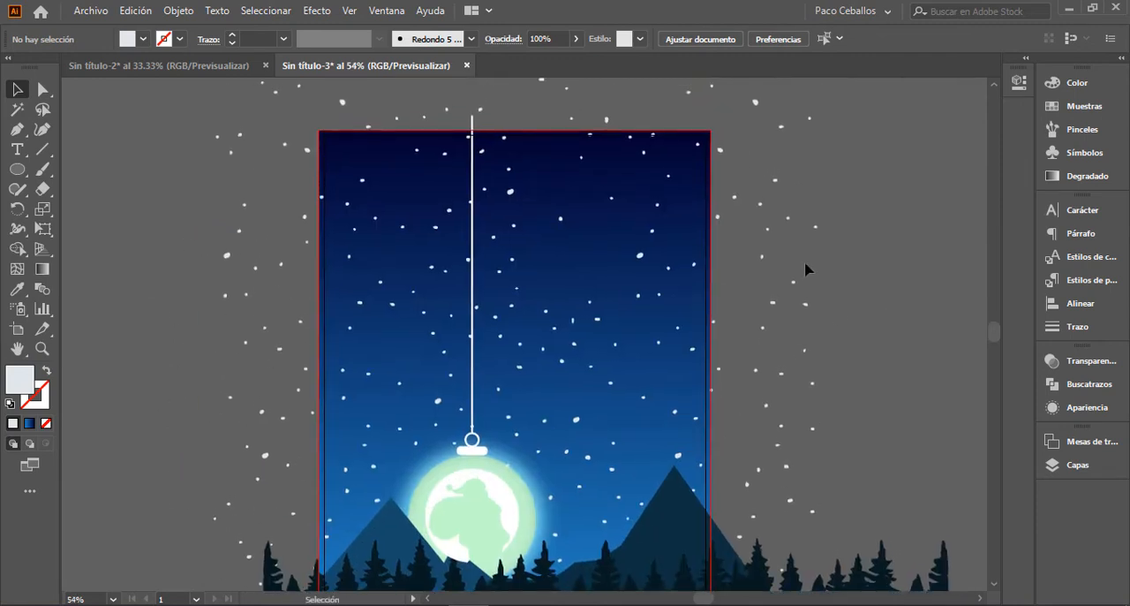
Step: Copy the star group and paste the duplicate in the same place
left_click(774, 183)
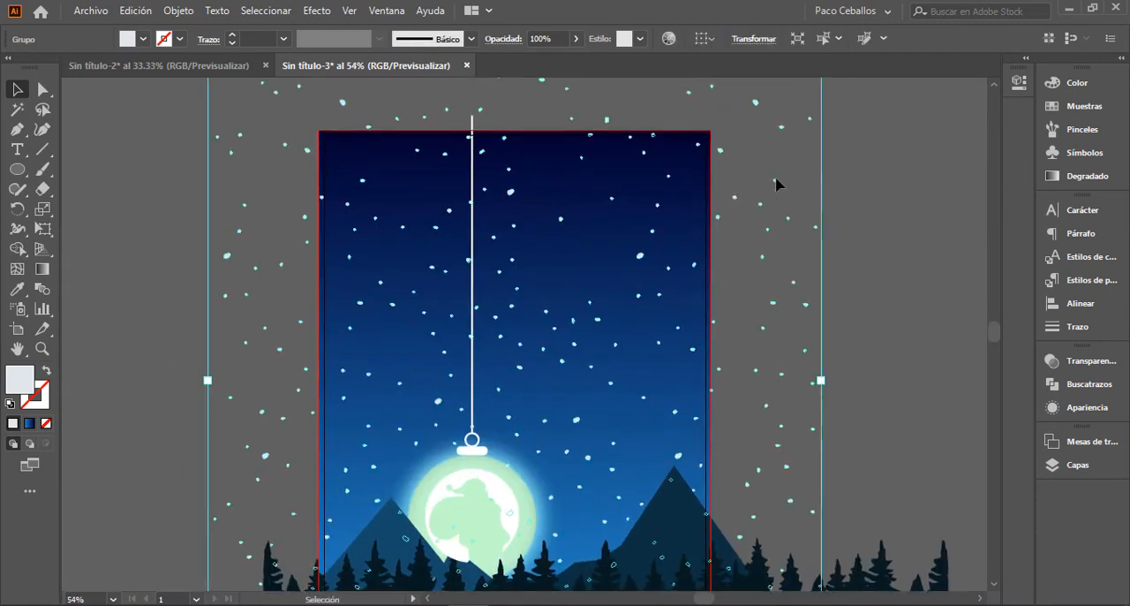
left_click(135, 11)
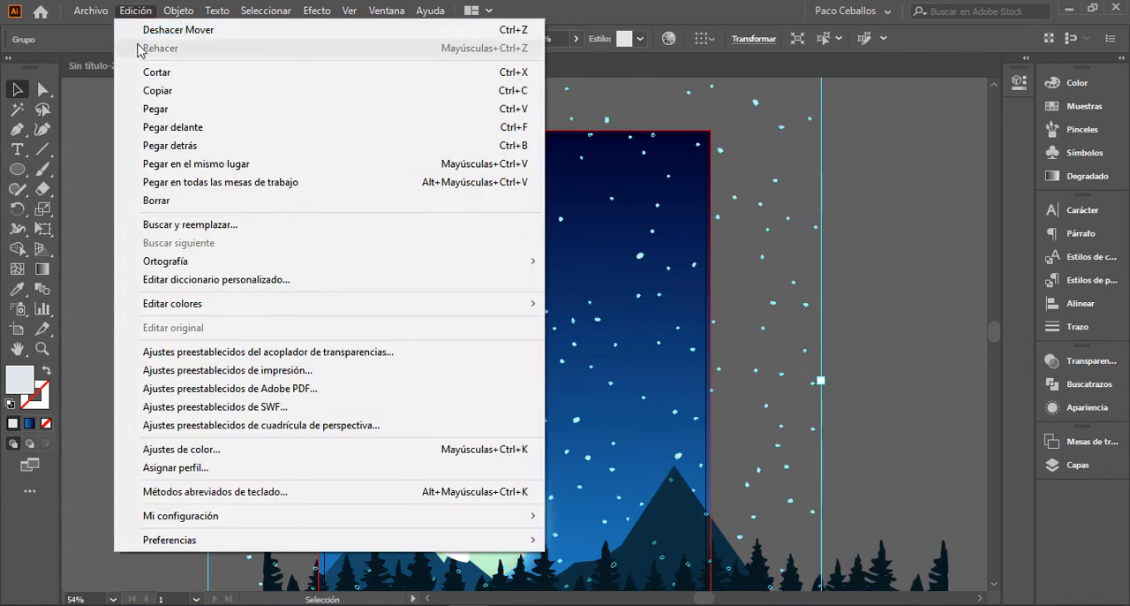
left_click(159, 91)
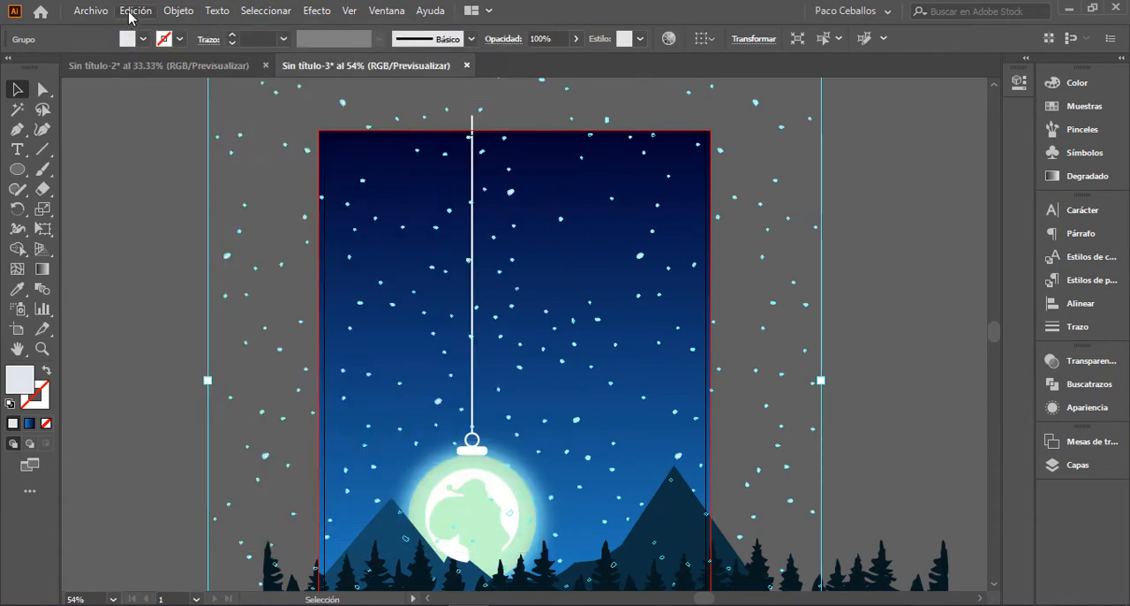
left_click(135, 11)
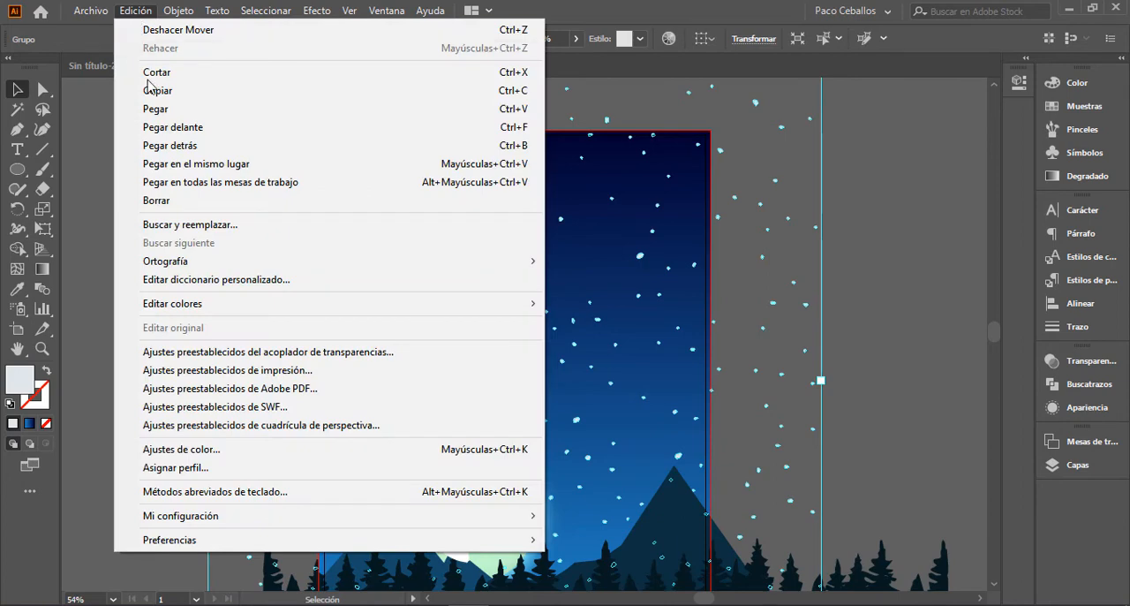
left_click(196, 164)
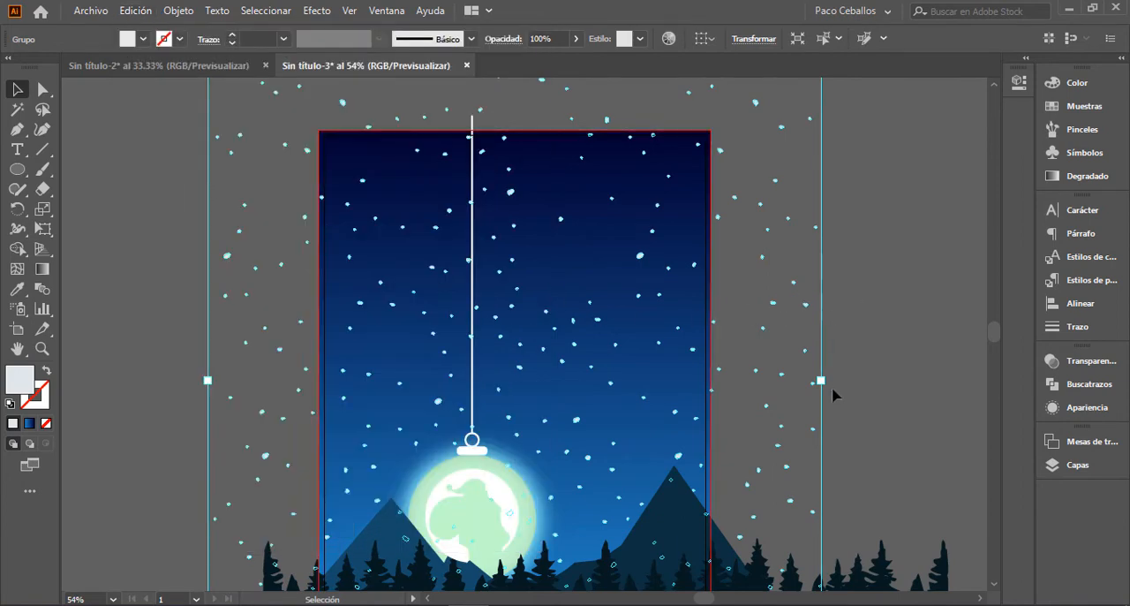
Step: Scale the duplicated star group down proportionally about its centre to the artboard's width and reposition it over the sky
left_click_drag(821, 381, 713, 386)
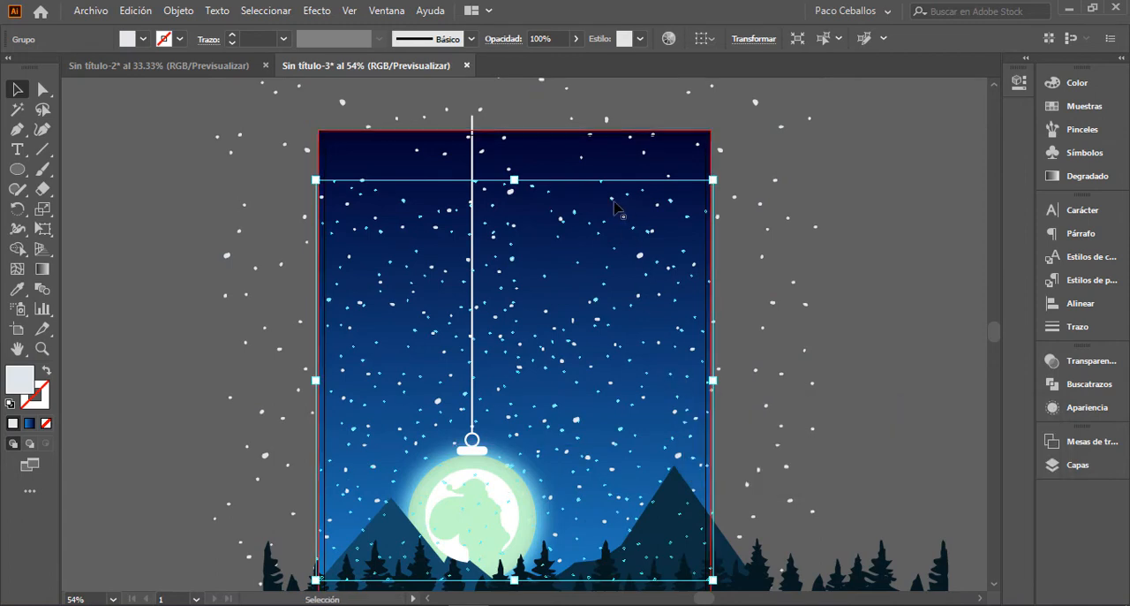
left_click_drag(605, 217, 596, 261)
left_click_drag(852, 296, 829, 190)
left_click(848, 297)
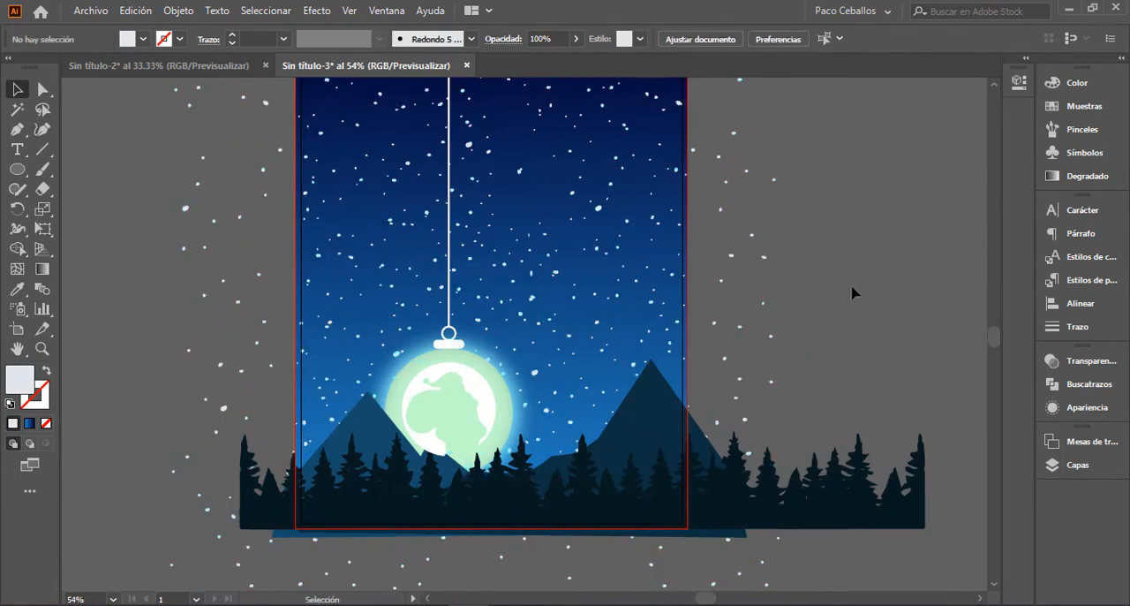
key("ctrl+minus")
left_click_drag(856, 268, 845, 331)
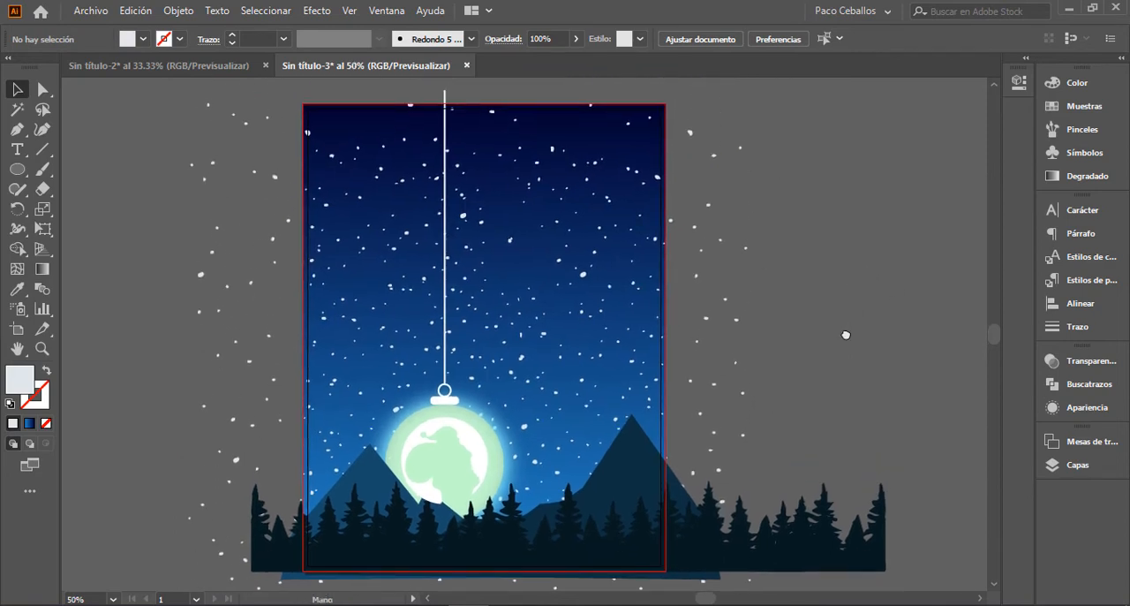
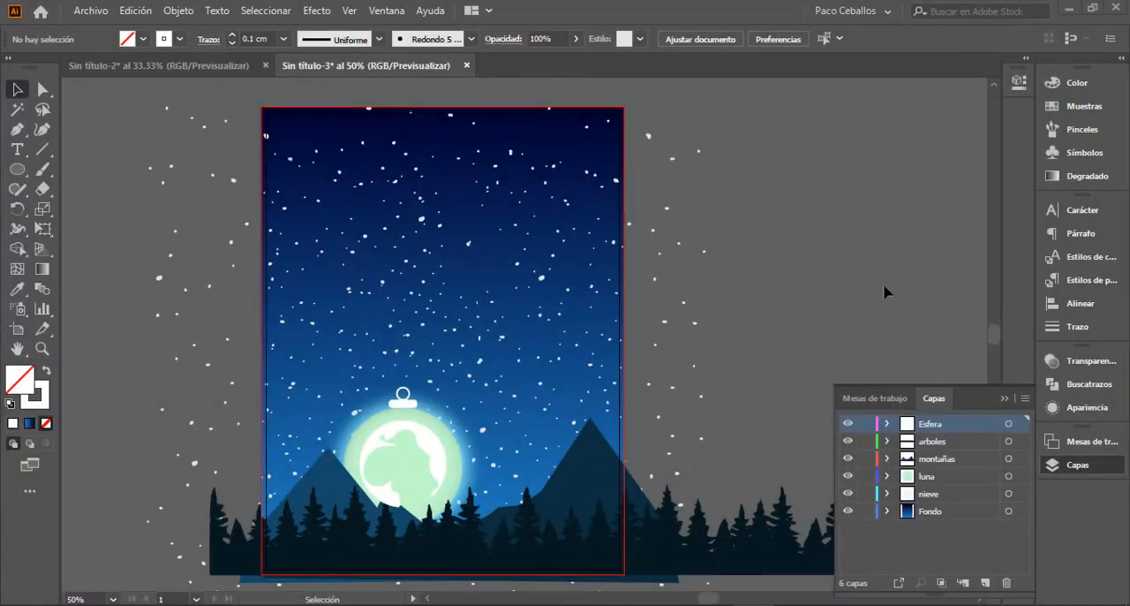
Step: Add a new layer at the top of the layer stack and name it "Textos"
left_click(986, 581)
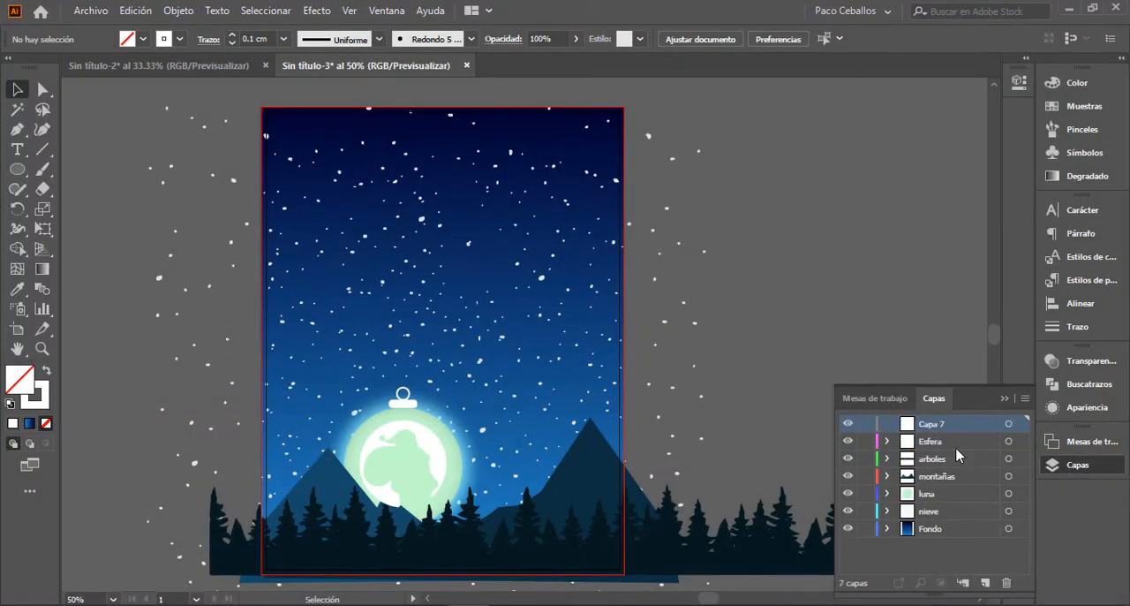
double_click(935, 423)
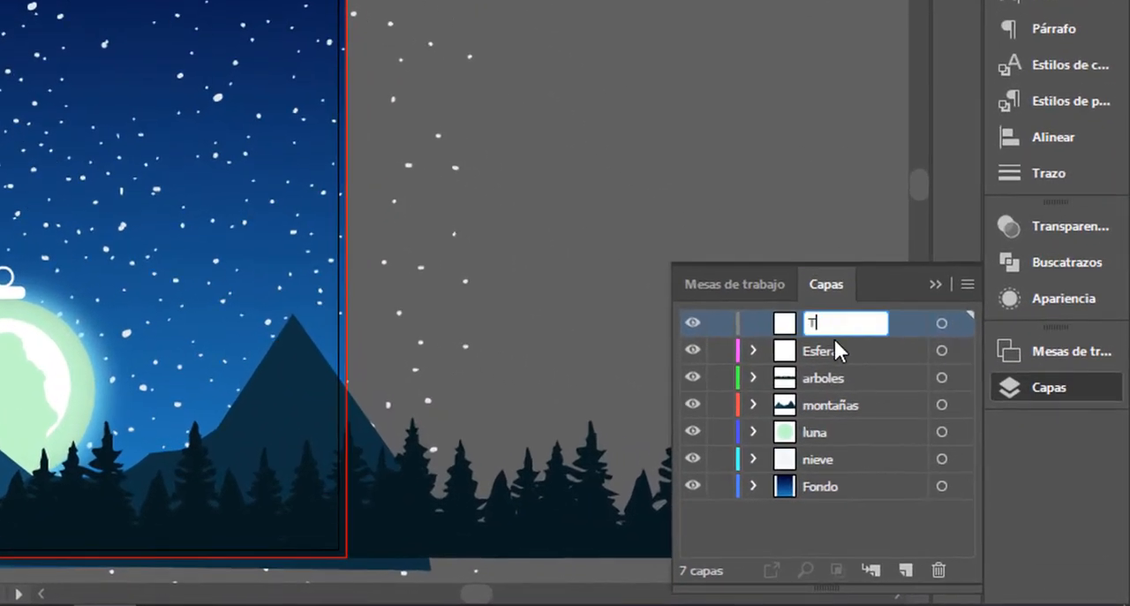
type("Textos")
key("Return")
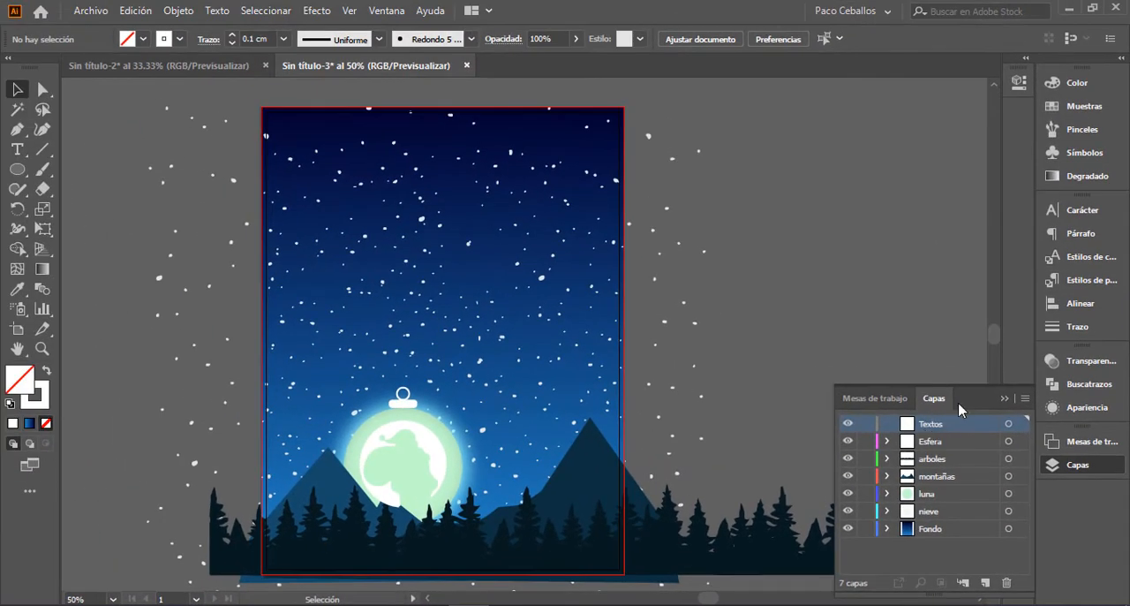
left_click(1004, 400)
Step: Choose the Streamster font and place a point text object on the empty canvas beside the artboard
key("t")
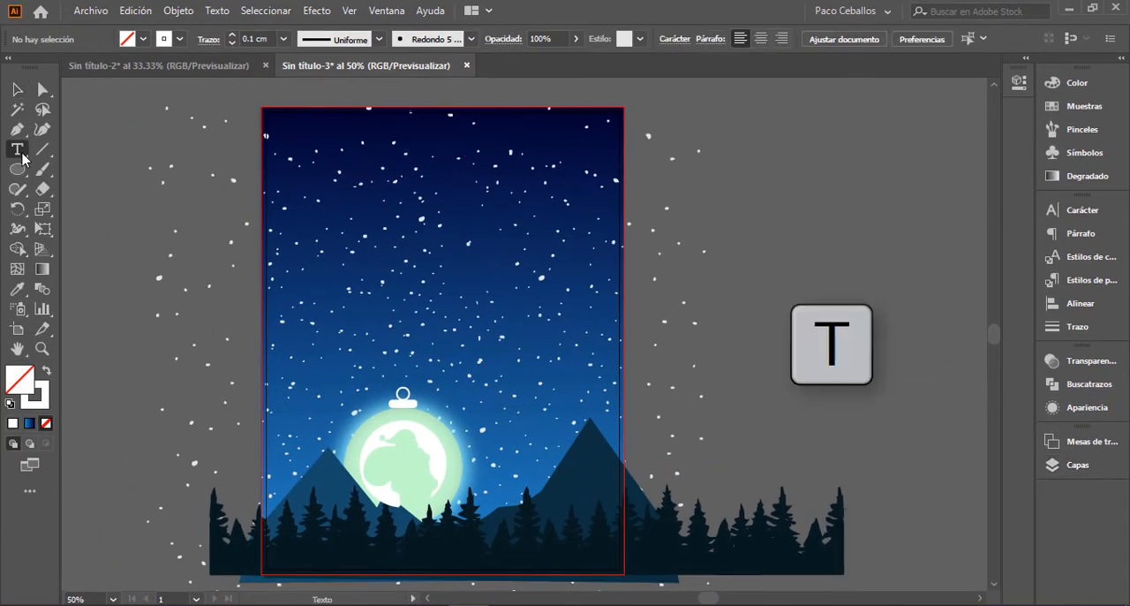
left_click(1052, 212)
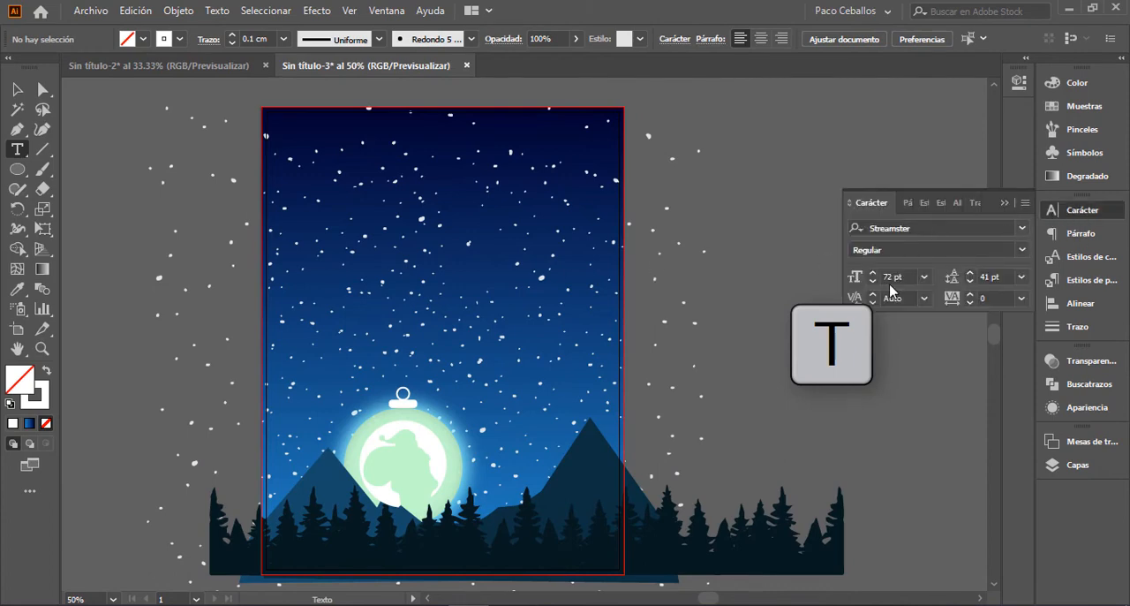
left_click(909, 228)
left_click(1022, 228)
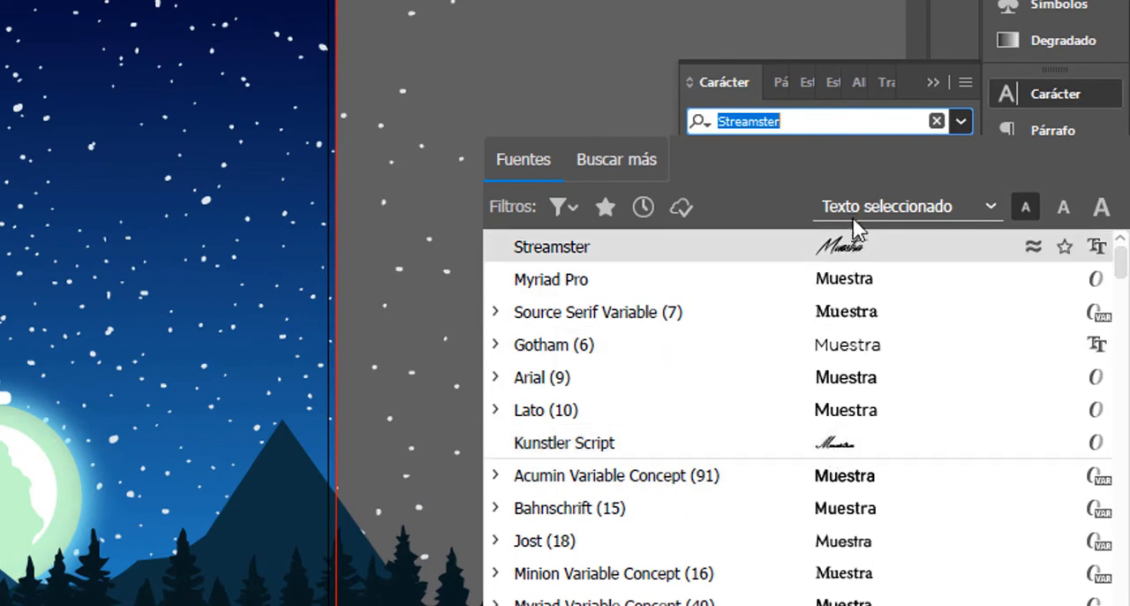
left_click(866, 251)
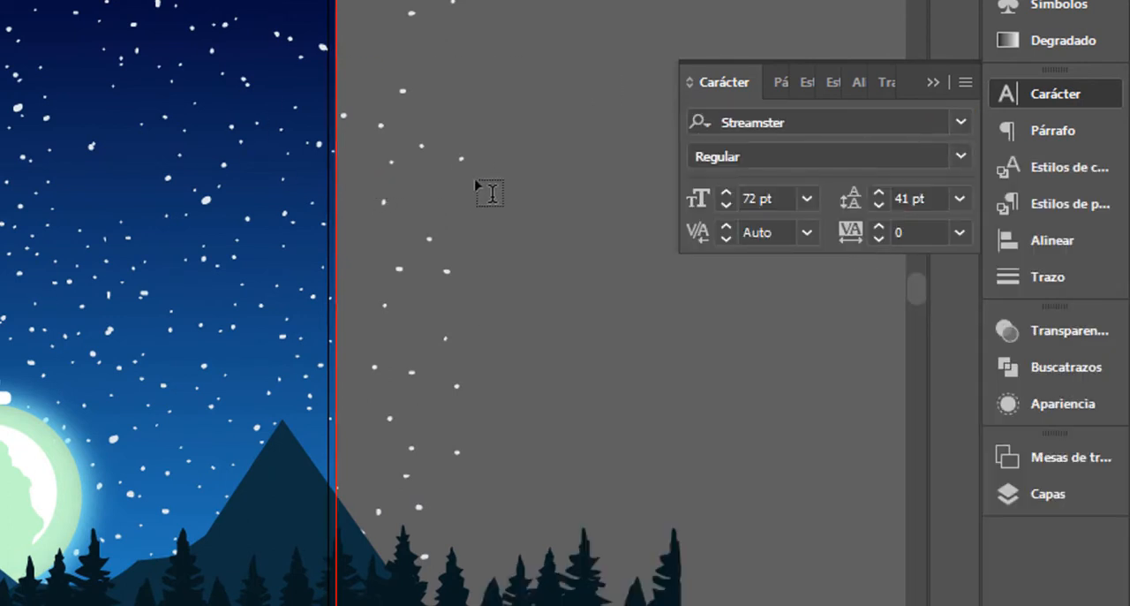
left_click(535, 181)
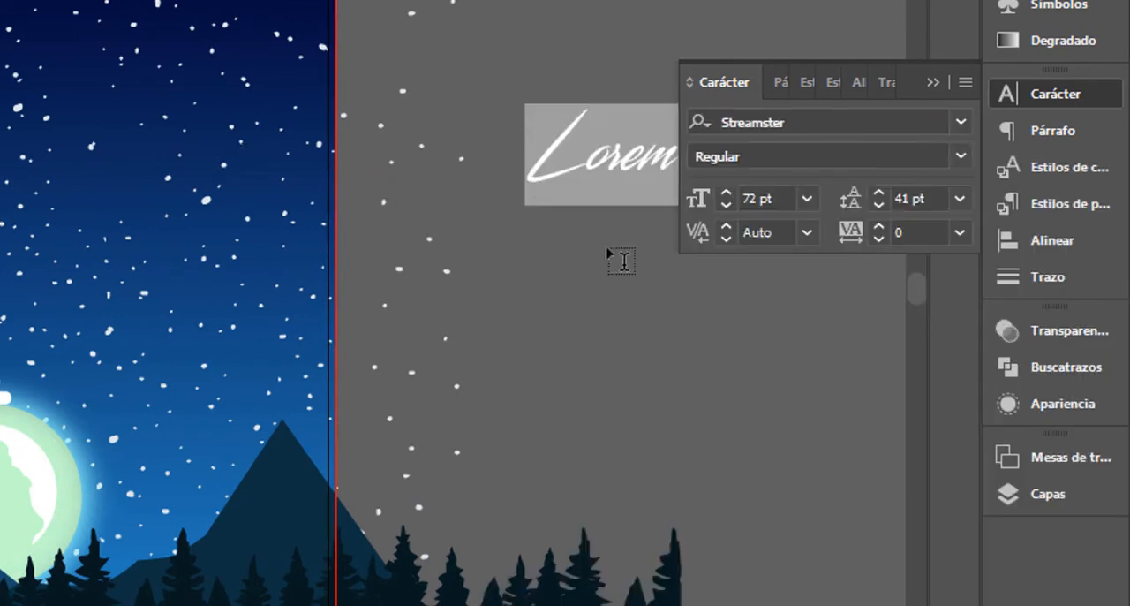
left_click(933, 83)
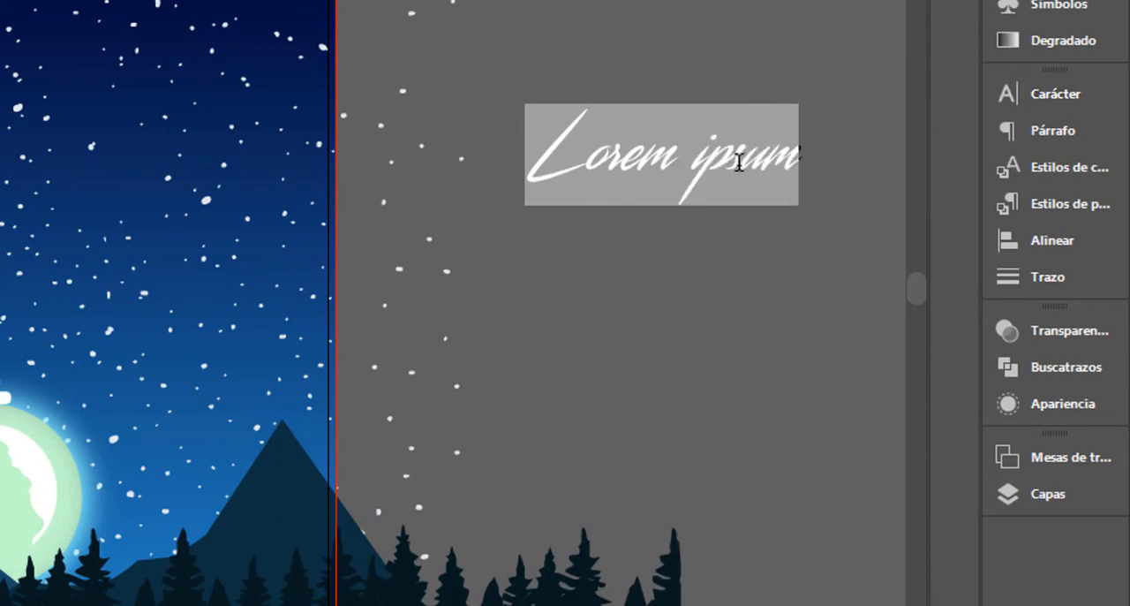
Step: Replace the placeholder text with "felices fiestas"
left_click_drag(765, 155, 492, 194)
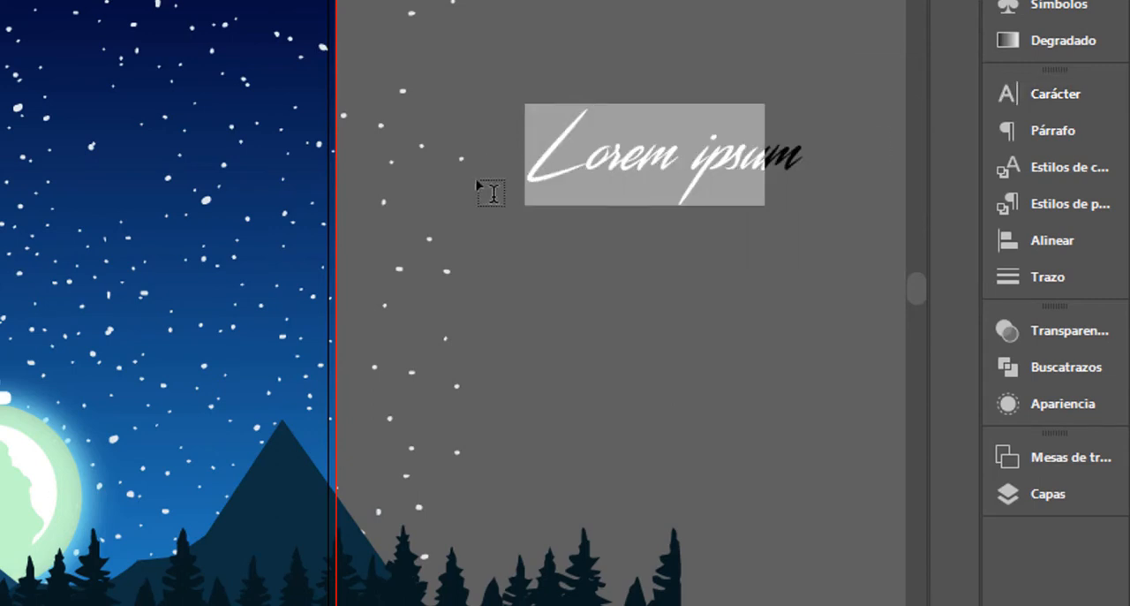
type("Fem")
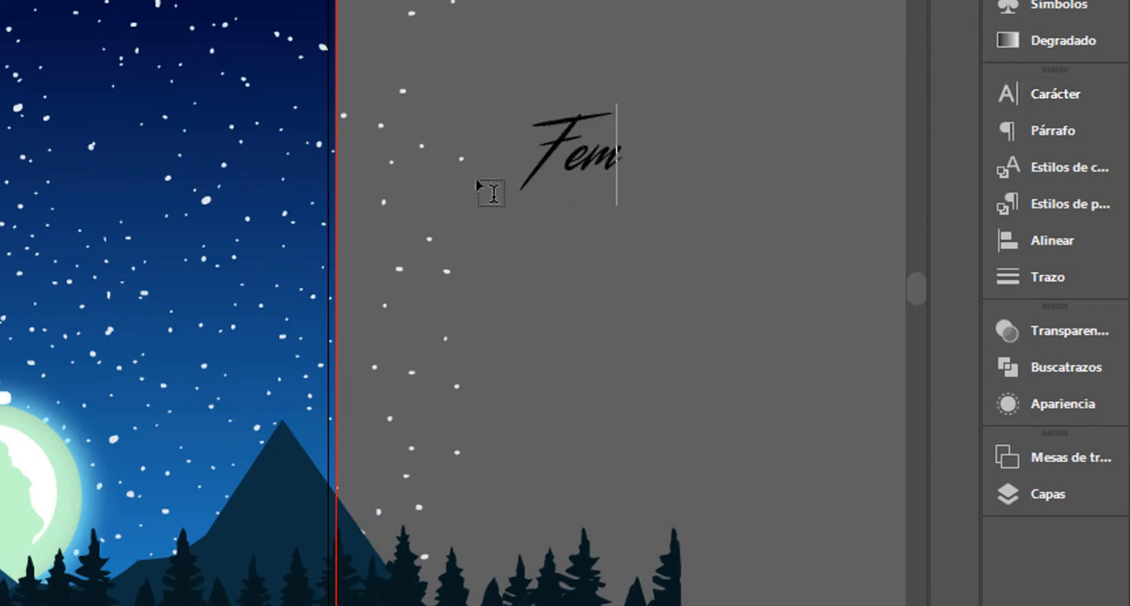
key("BackSpace")
key("BackSpace")
key("BackSpace")
type("fe")
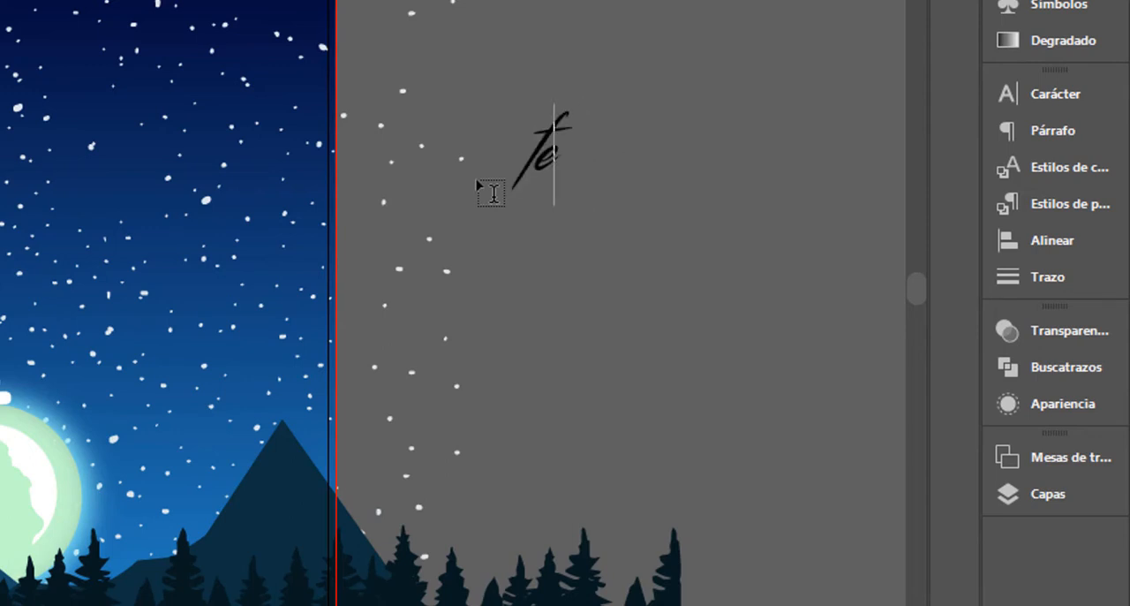
type("lice")
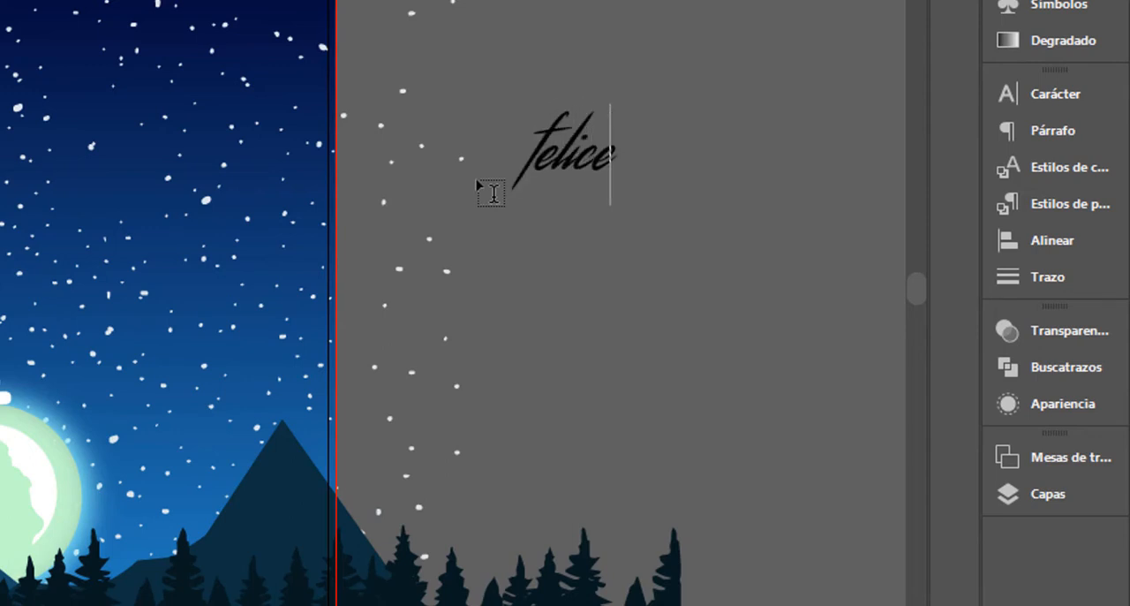
type("s fiestas")
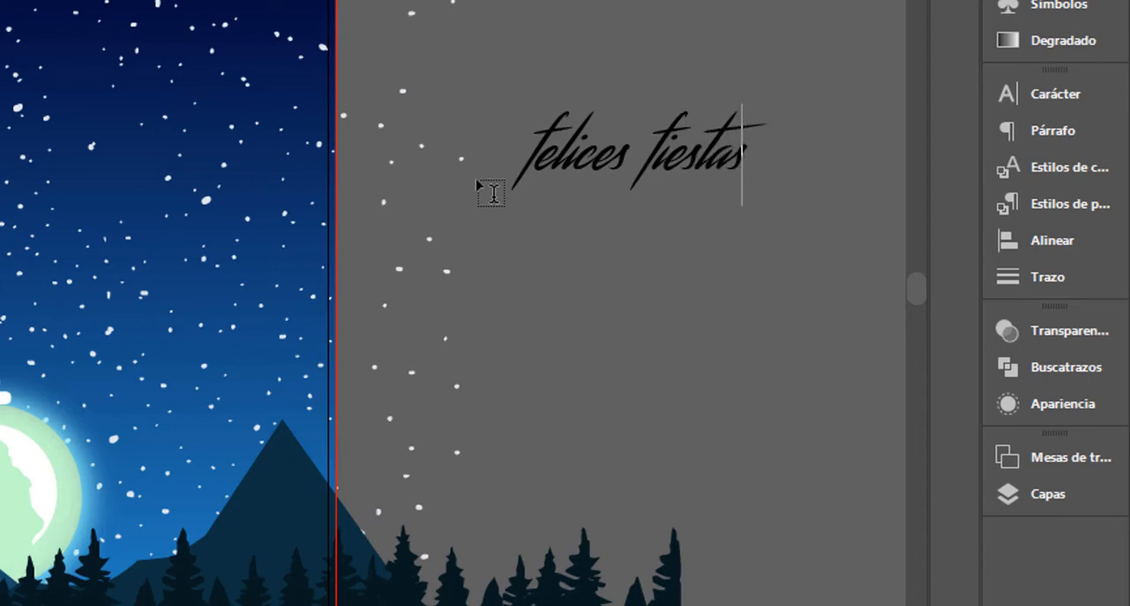
Step: Capitalise the first letter of the greeting so that it reads "Felices fiestas"
key("Left")
key("Right")
key("BackSpace")
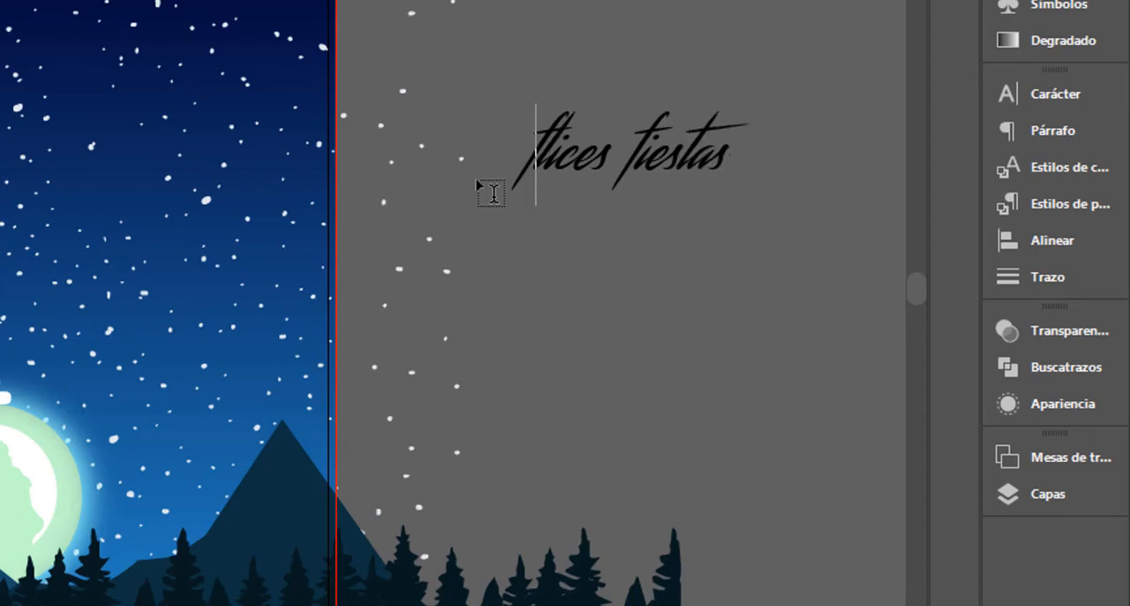
key("BackSpace")
type("Fe")
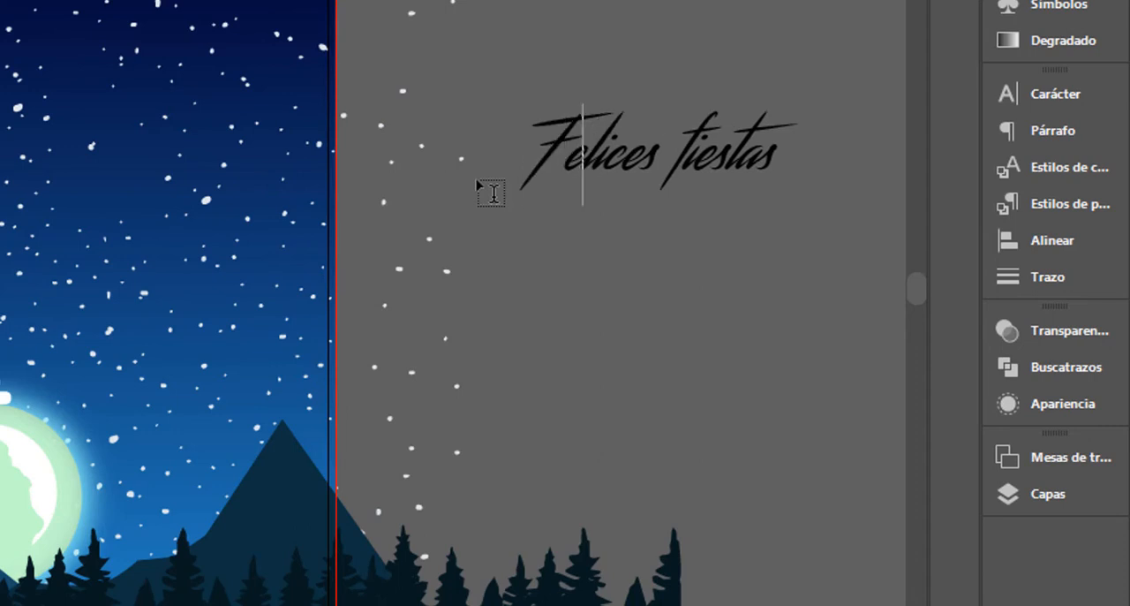
type("l")
key("BackSpace")
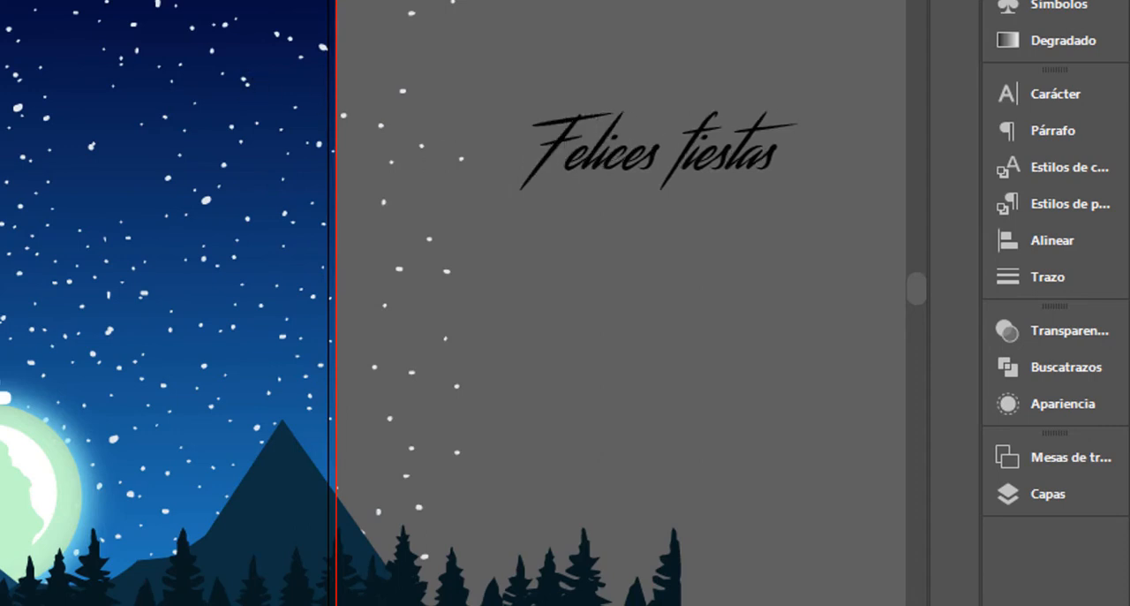
Step: Finish editing the greeting and fill its text with white
key("Escape")
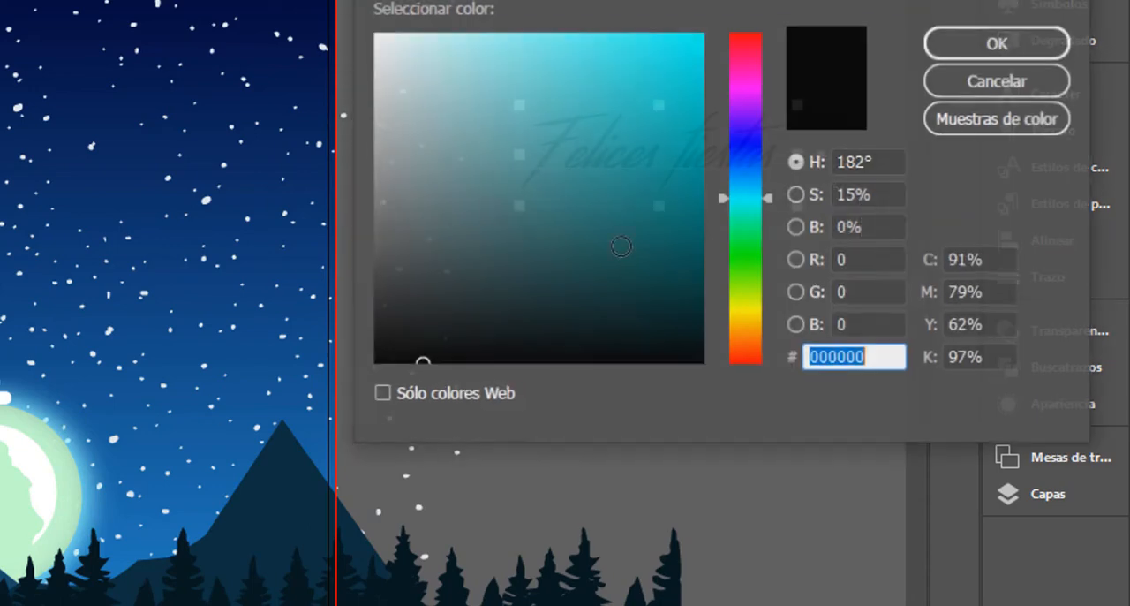
left_click_drag(422, 51, 332, 23)
left_click(972, 47)
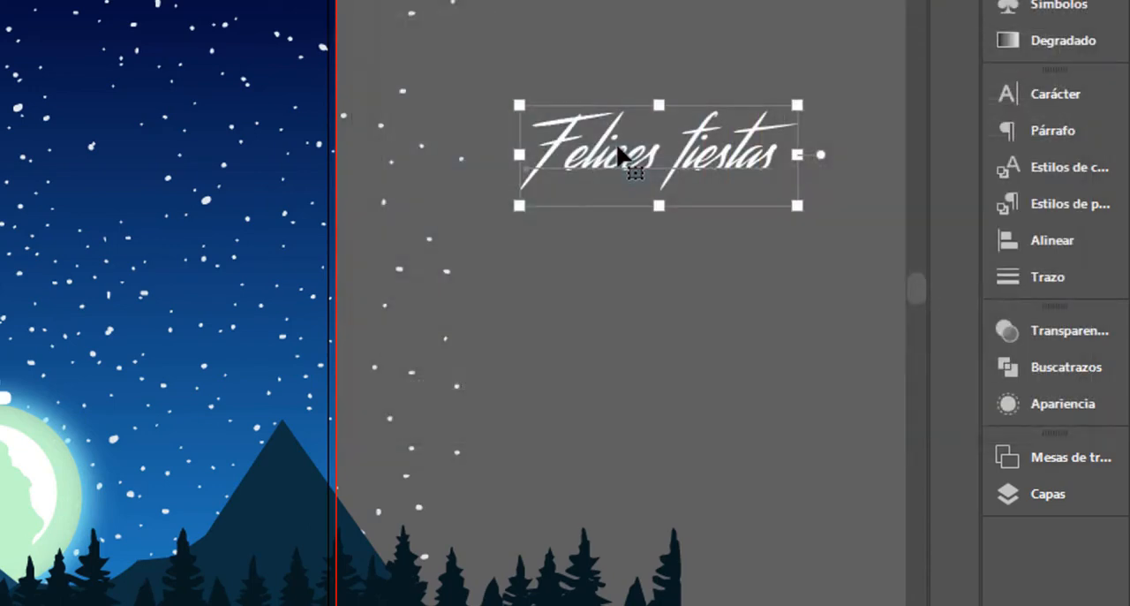
Step: Place the greeting over the sky above the moon, scaled to nearly the artboard's width and tilted slightly counter-clockwise
left_click_drag(702, 185, 424, 281)
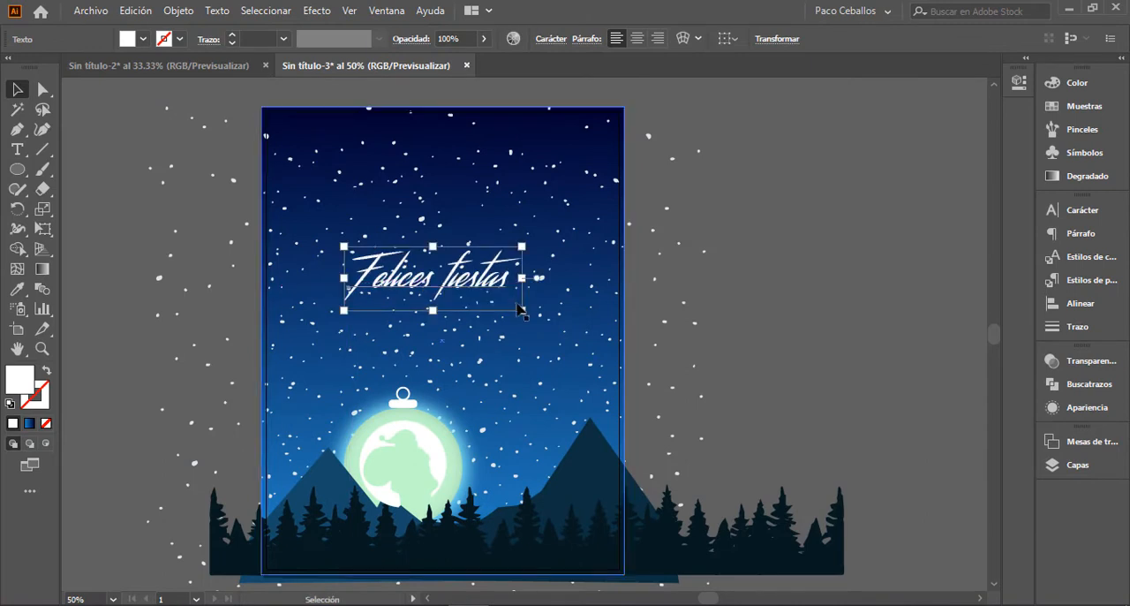
mouse_move(523, 311)
left_mouse_down()
mouse_move(592, 366)
mouse_move(524, 303)
left_mouse_up()
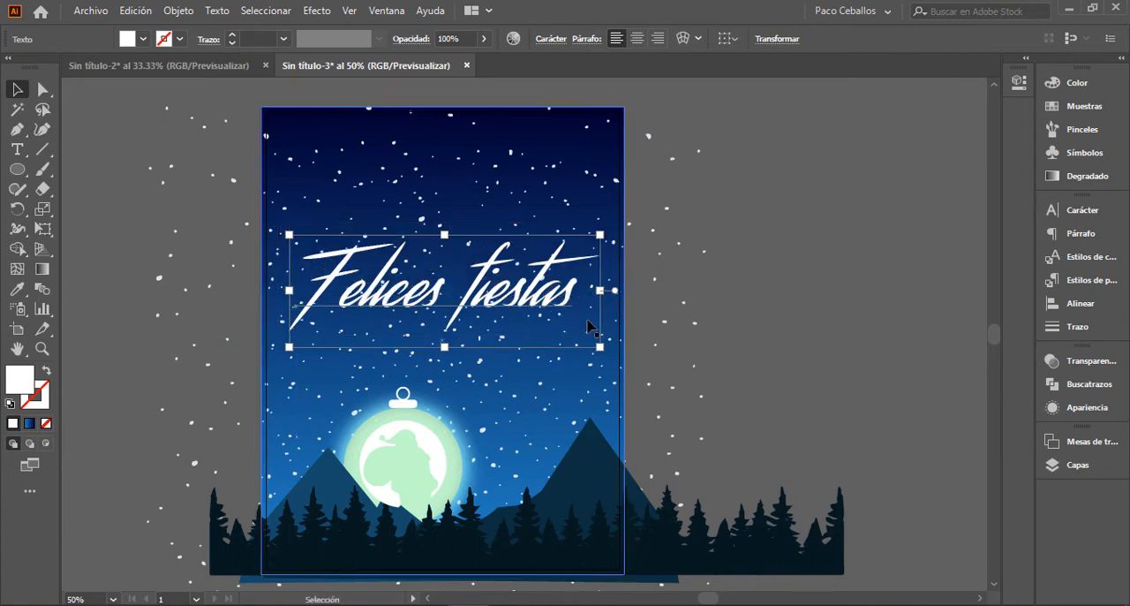
mouse_move(606, 355)
left_mouse_down()
mouse_move(610, 337)
mouse_move(615, 346)
left_mouse_up()
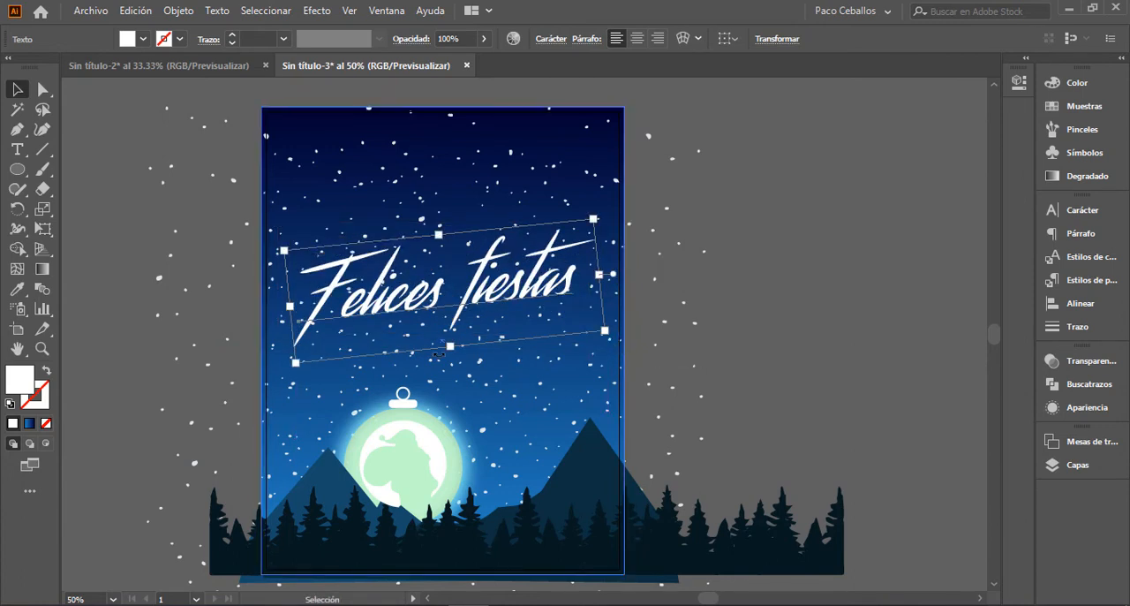
Step: Nudge the tilted greeting slightly down and to the left to balance it above the ornament
key("Down")
key("Down")
key("Down")
key("Down")
key("Down")
key("Down")
key("Down")
key("Down")
key("Down")
key("Down")
key("Down")
key("Down")
key("Down")
key("Down")
key("Down")
key("Down")
key("Down")
key("Down")
key("Down")
key("Down")
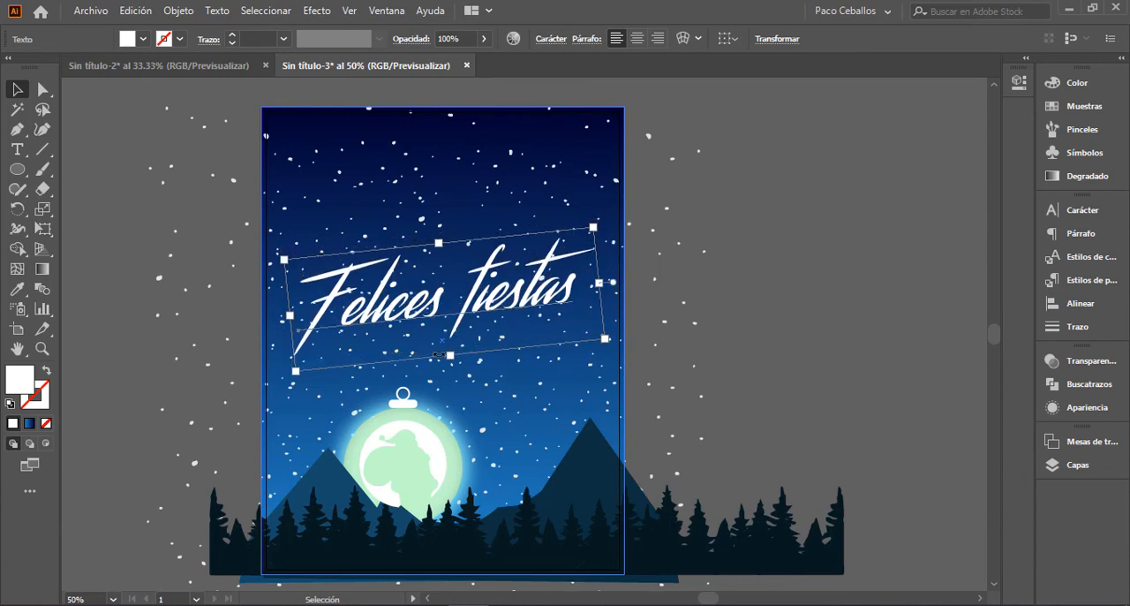
key("Left")
key("Left")
key("Left")
key("Left")
key("Left")
key("Left")
key("Left")
key("Left")
key("Down")
key("Down")
key("Down")
key("Down")
key("Down")
key("Down")
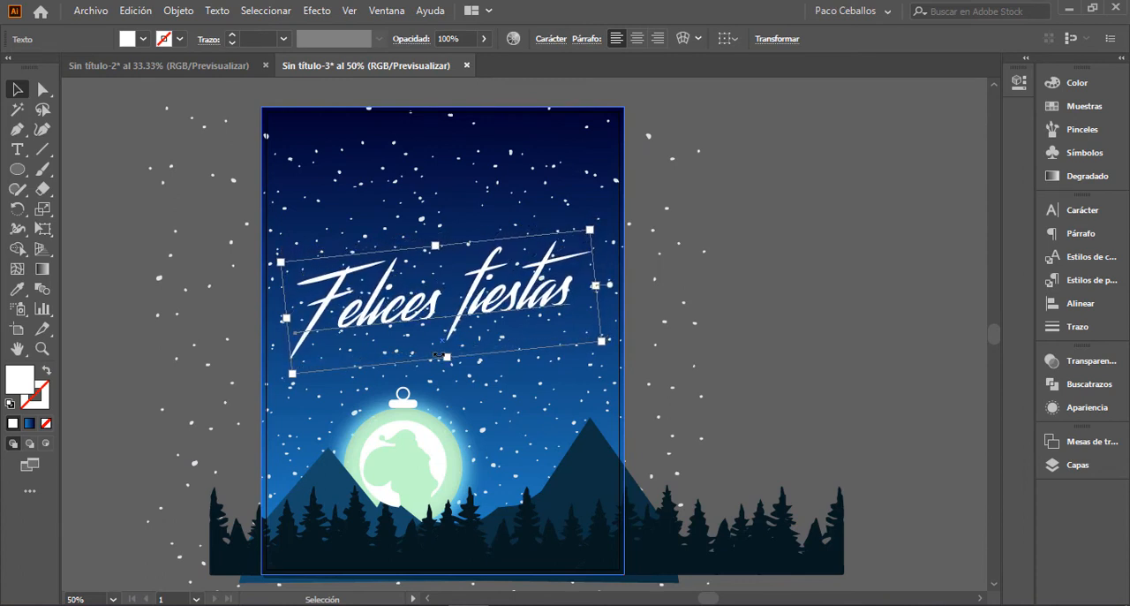
left_click(488, 333)
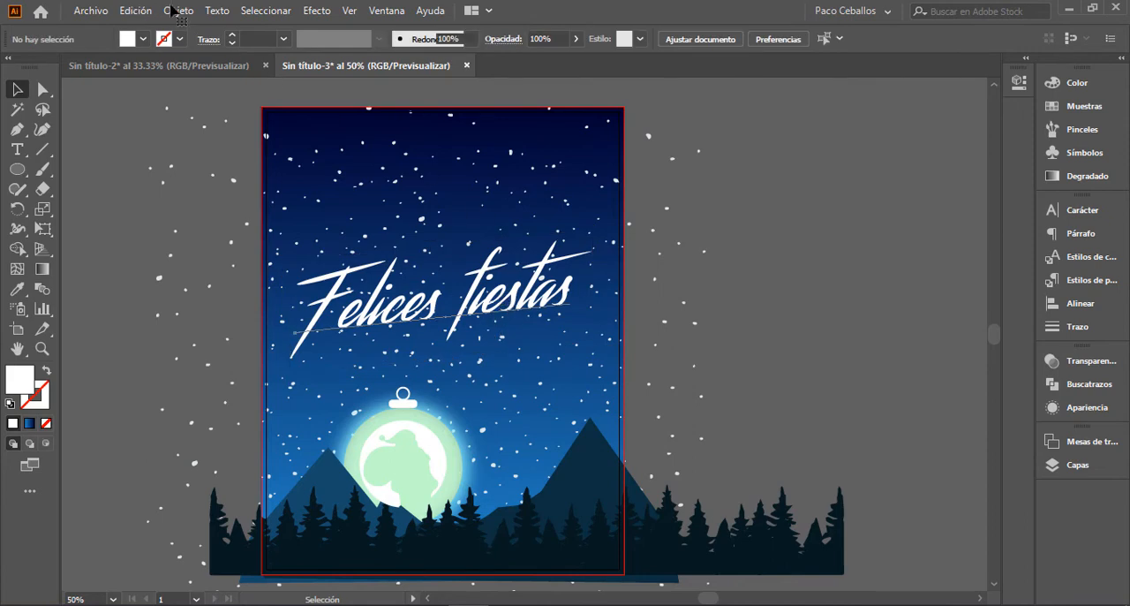
Step: Expand the greeting's object and fill into editable shapes and check them in outline view
left_click(179, 12)
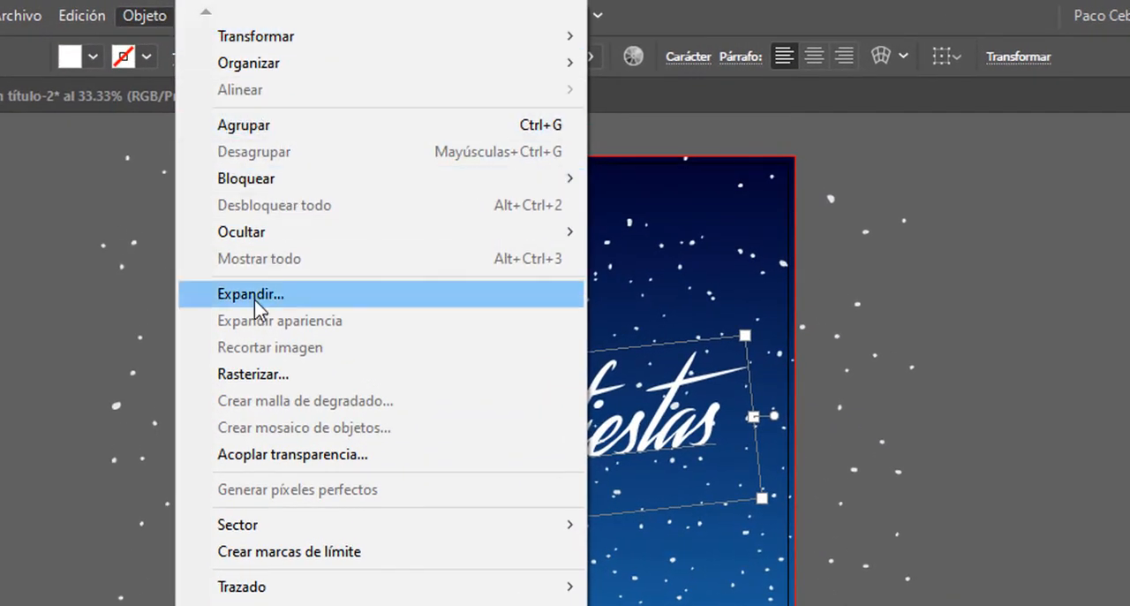
left_click(254, 294)
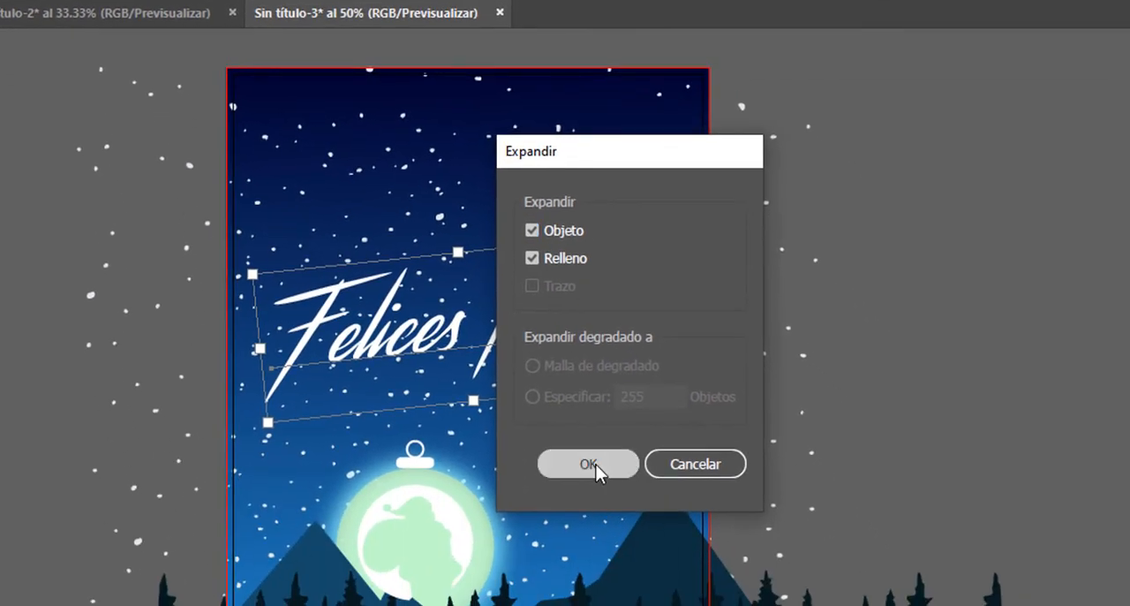
left_click(595, 472)
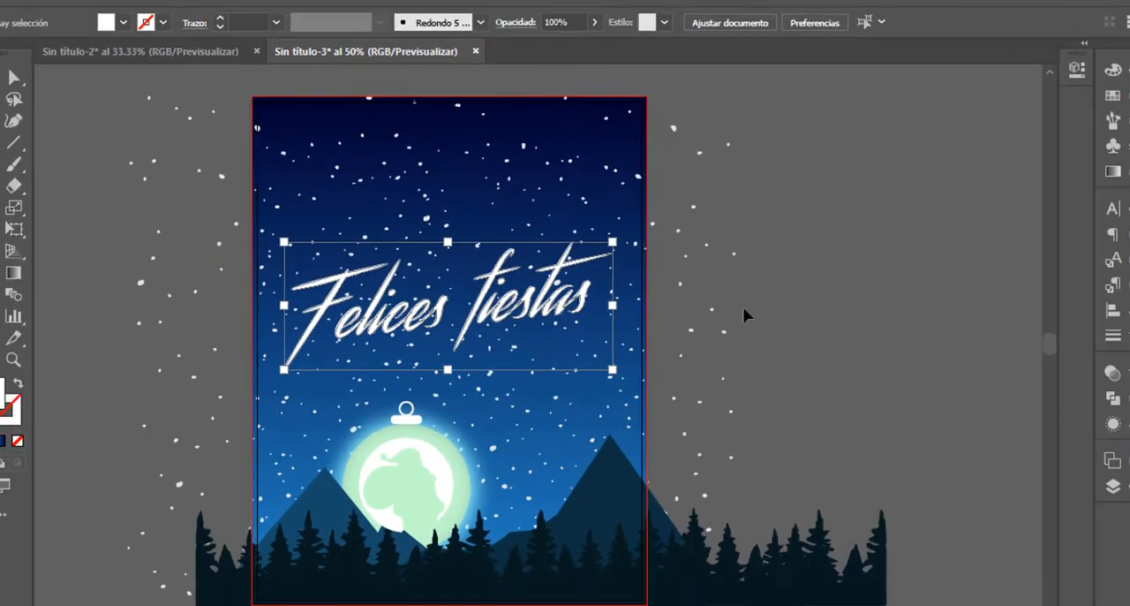
left_click(743, 307)
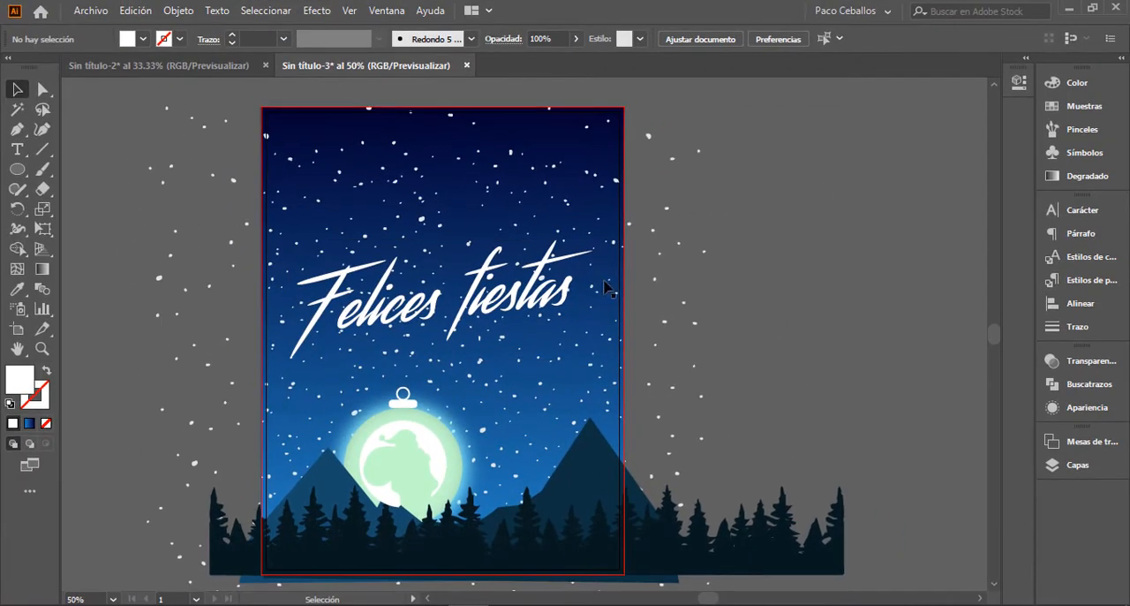
key("ctrl+y")
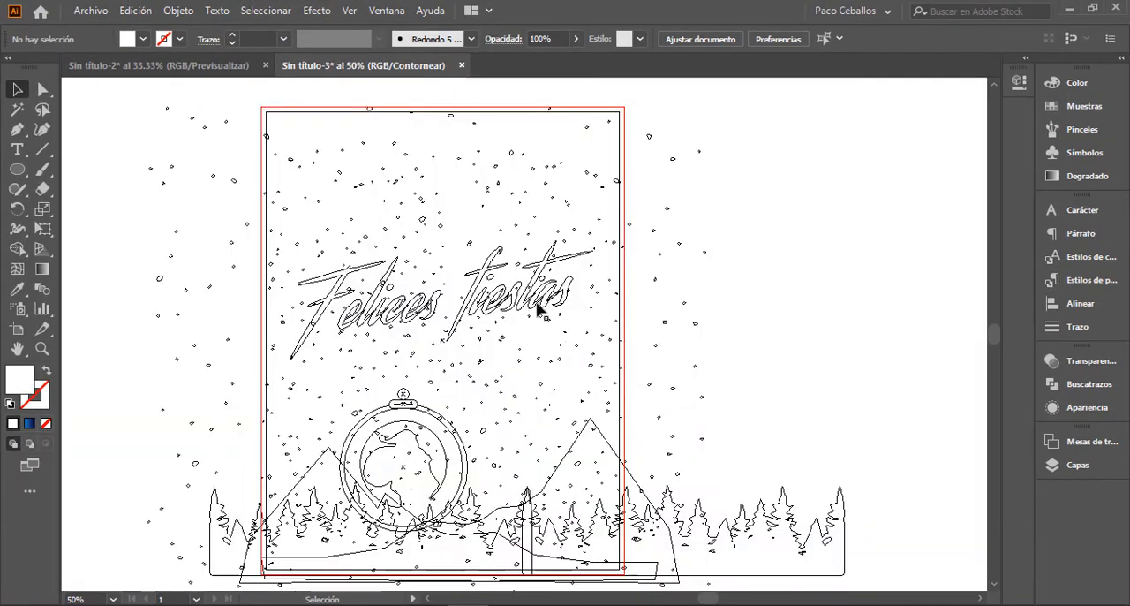
key("ctrl+y")
Step: Apply a light blue outer glow to the greeting in Trama mode with 75% opacity and 1.76 mm blur
left_click(542, 265)
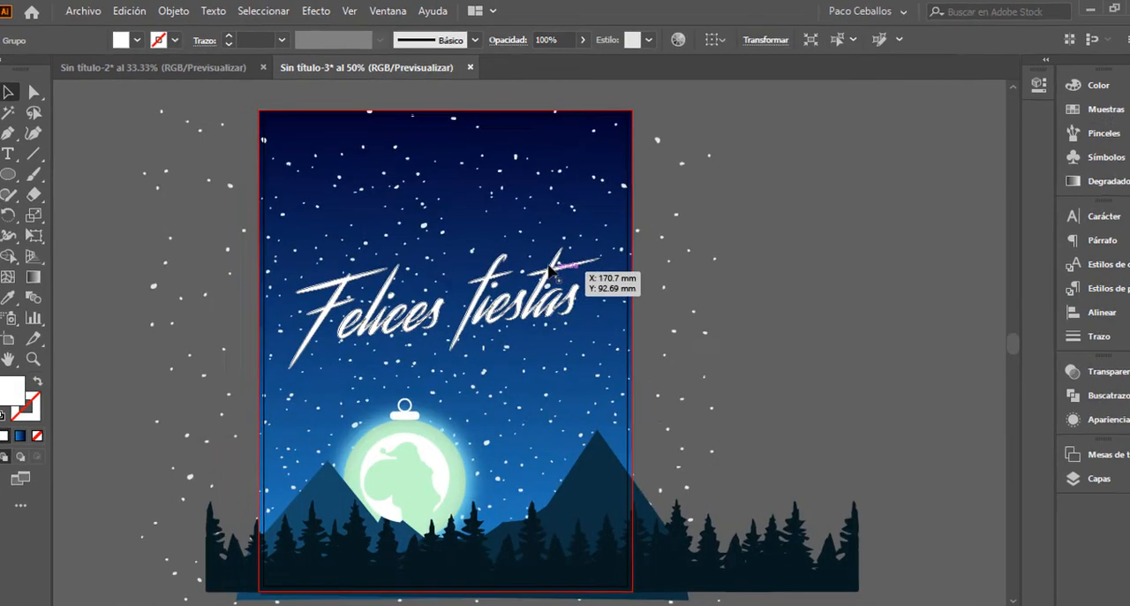
left_click(316, 11)
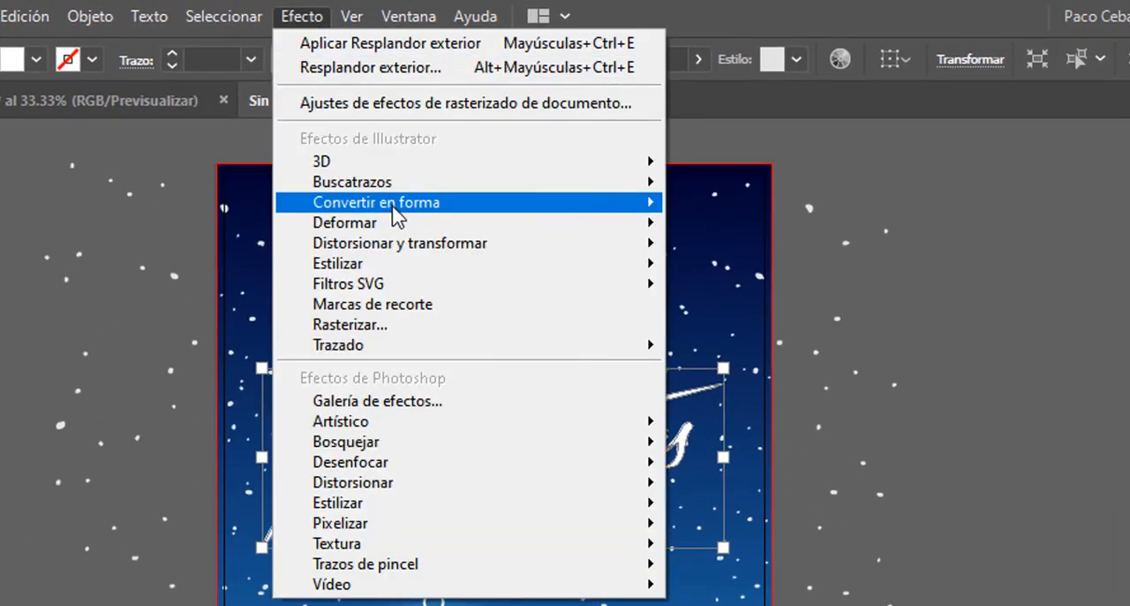
mouse_move(394, 273)
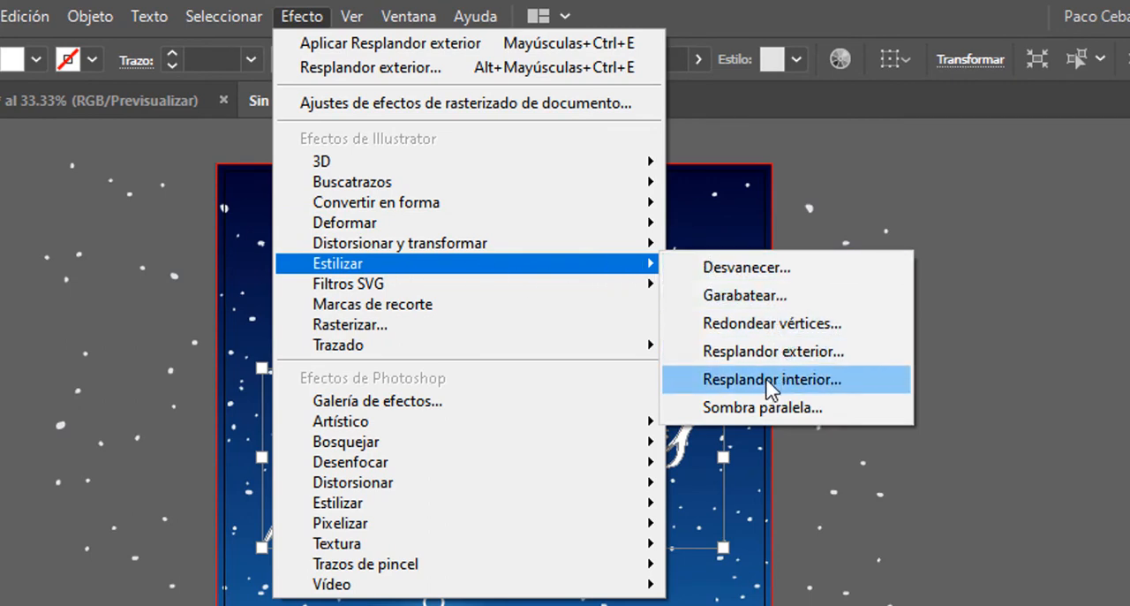
left_click(768, 353)
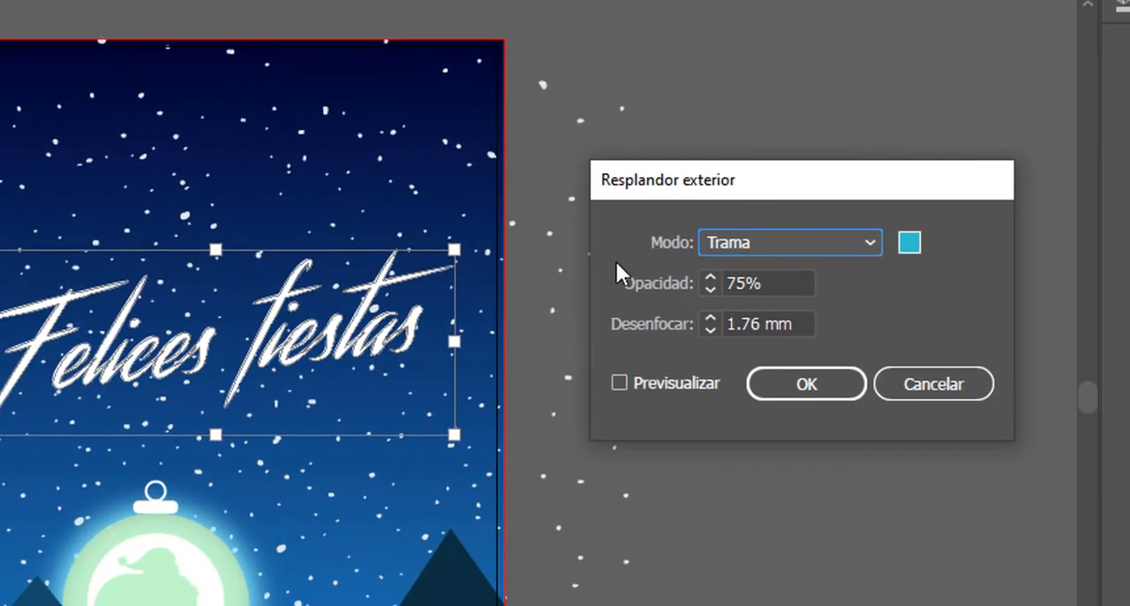
left_click(822, 468)
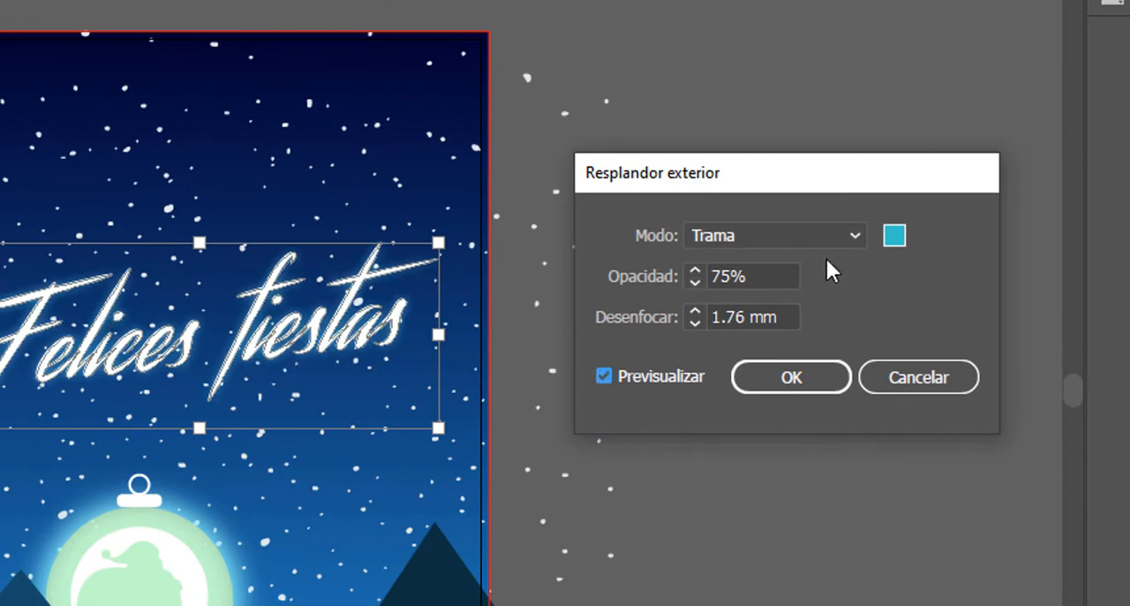
left_click(822, 378)
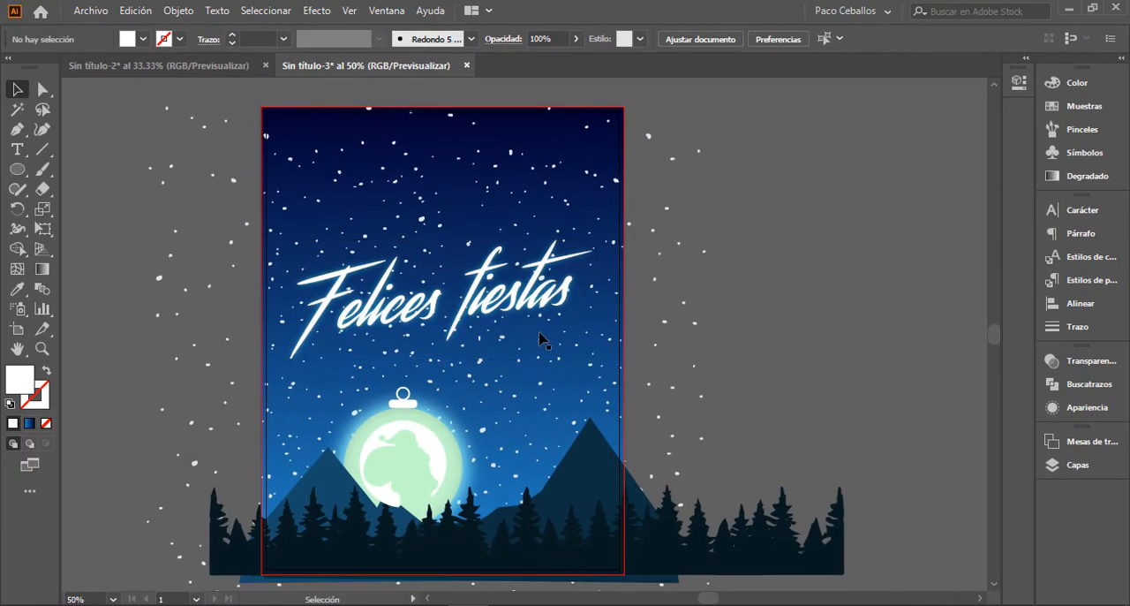
Step: Create a new layer directly above the Esfera layer and name it capa
left_click(1084, 466)
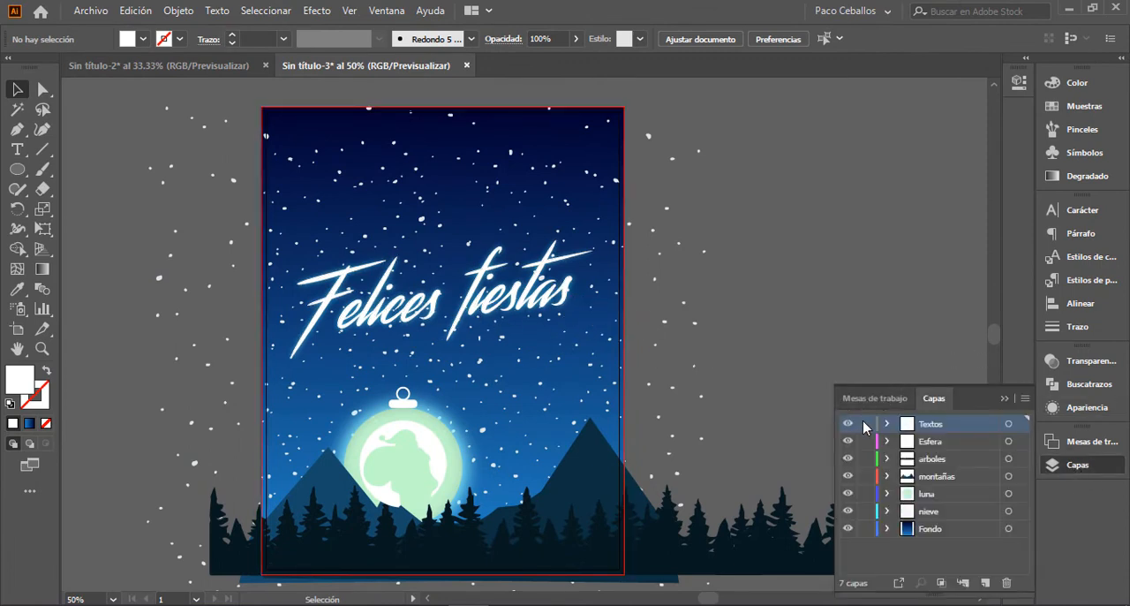
left_click(954, 442)
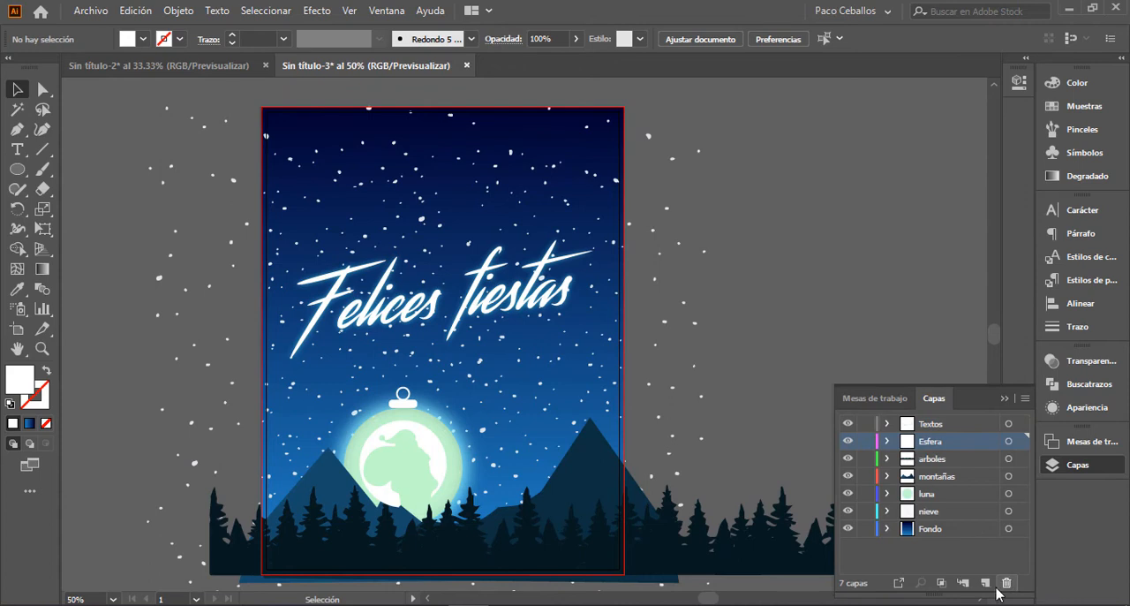
left_click(986, 583)
double_click(932, 442)
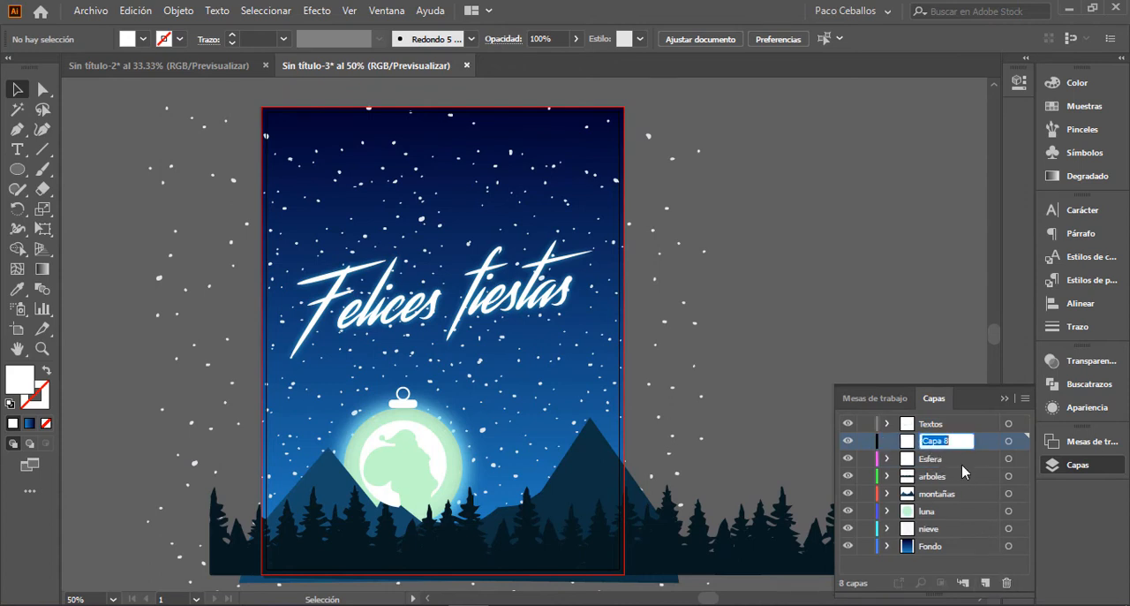
key("Return")
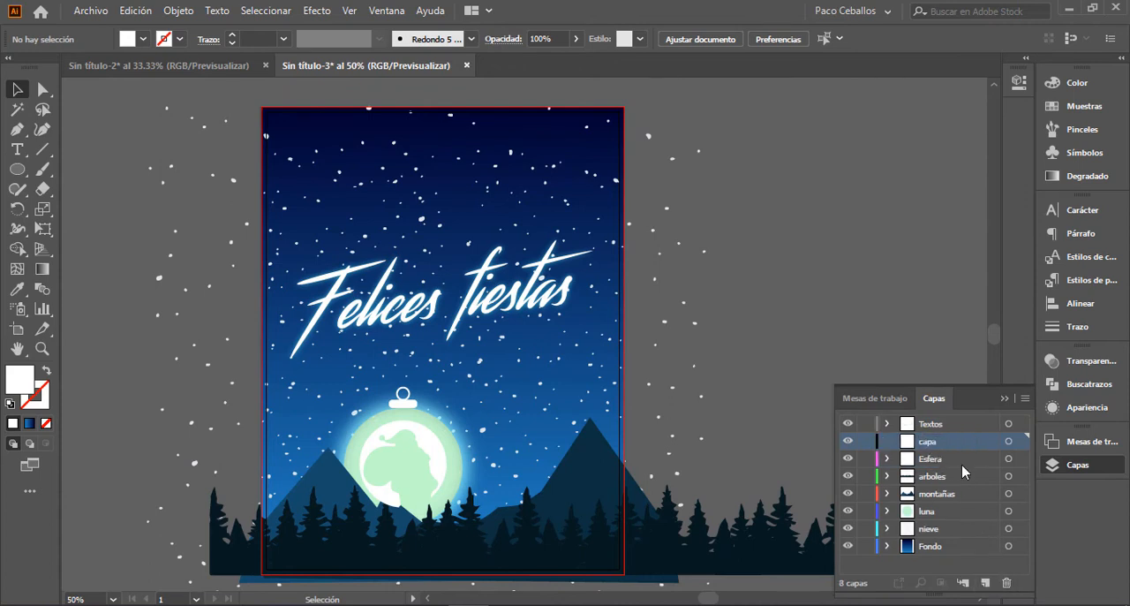
Step: Draw a white rectangle over the artboard on the capa layer and stretch its right edge toward the bleed line
key("m")
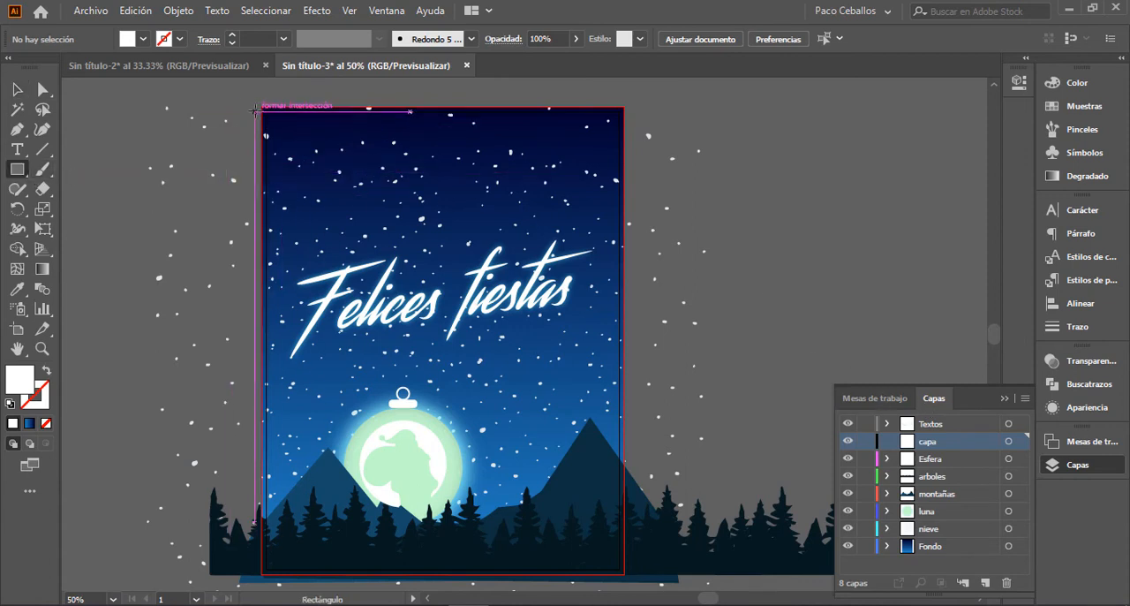
left_click_drag(261, 107, 617, 569)
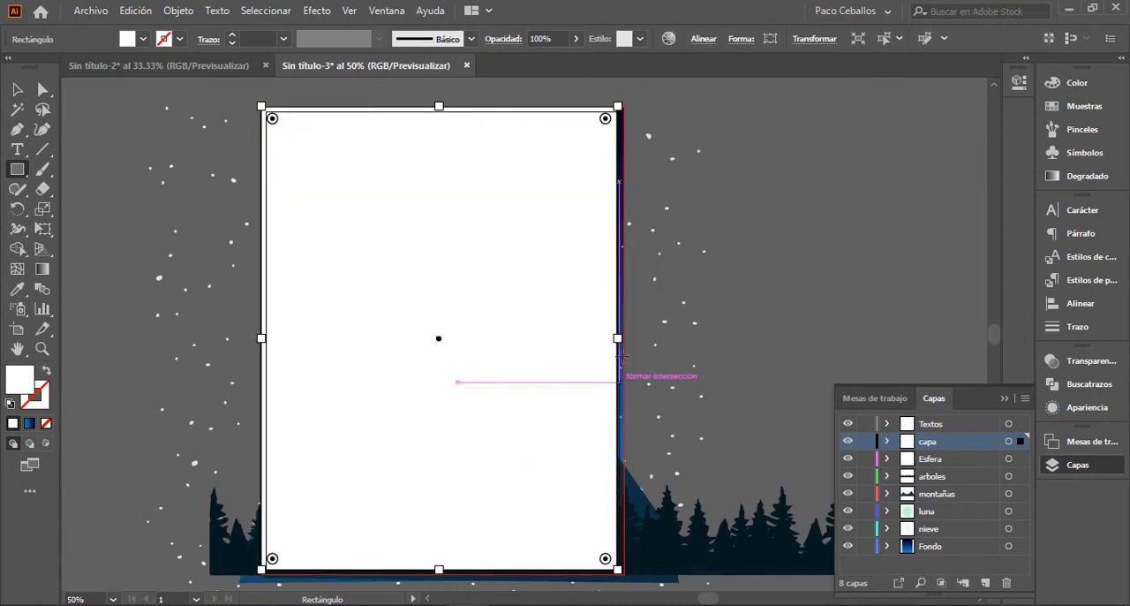
left_click_drag(629, 340, 627, 333)
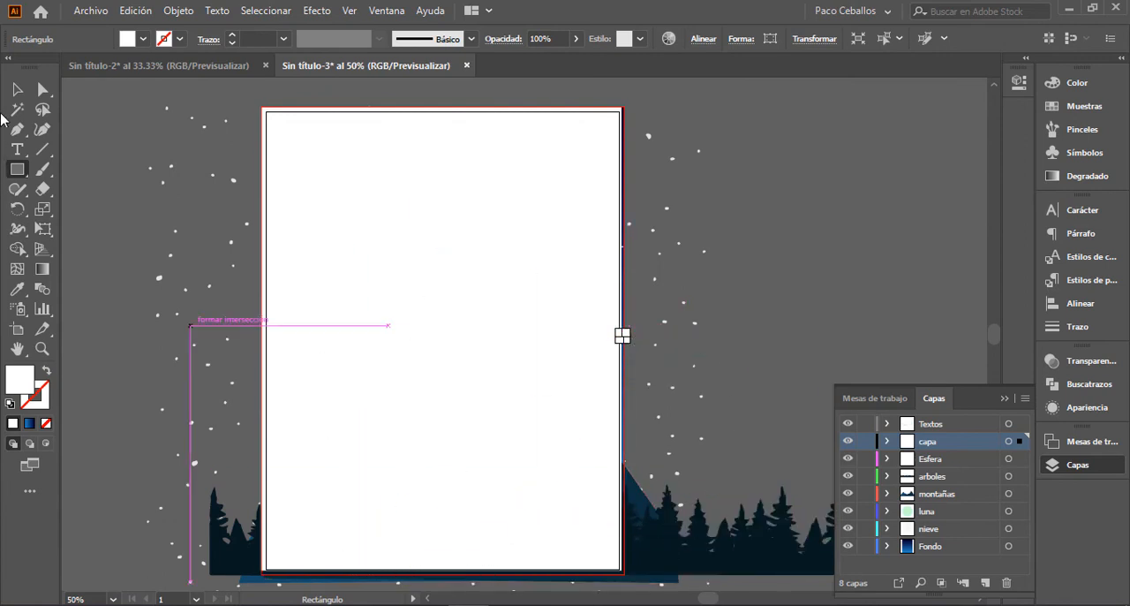
Step: Extend the white rectangle's bottom edge down to the artboard's bleed line
left_click(19, 94)
key("space")
left_click_drag(378, 342, 361, 226)
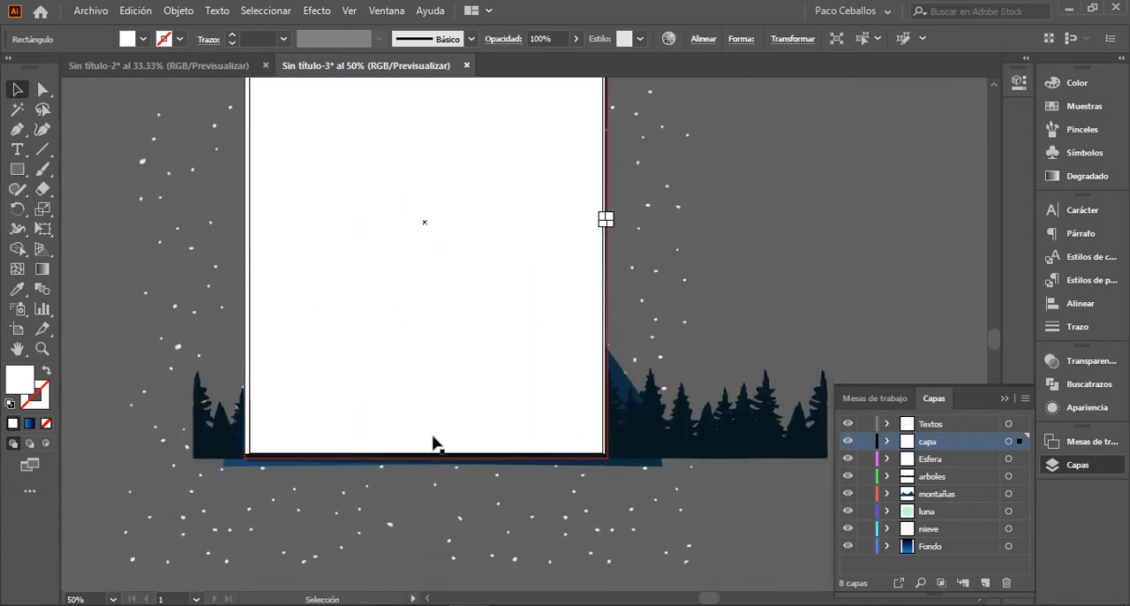
left_click(702, 256)
key("space")
left_click_drag(689, 232, 697, 299)
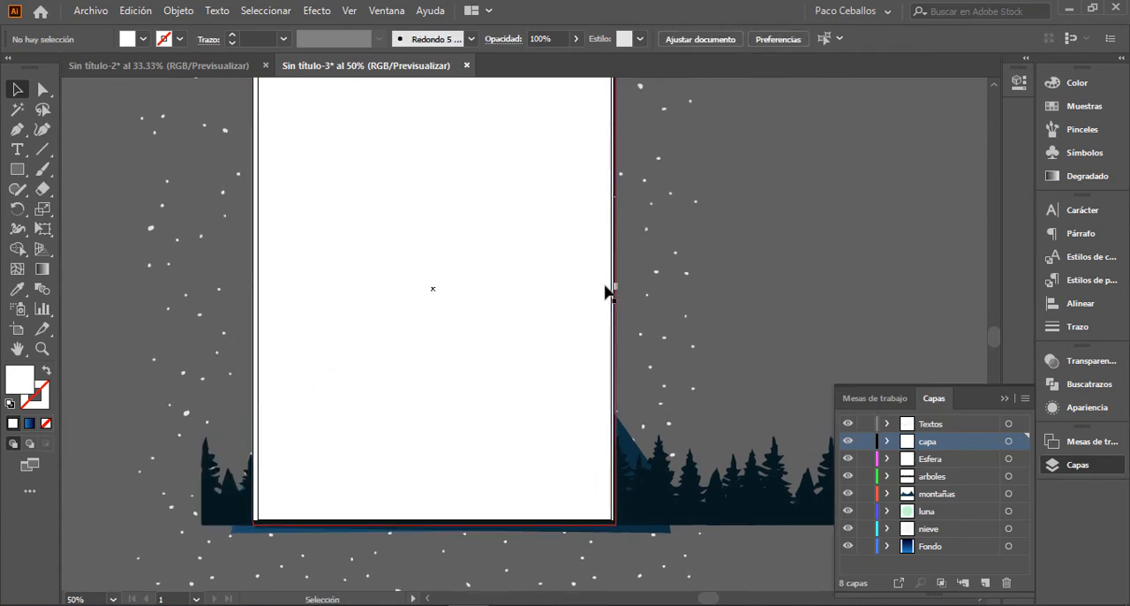
left_click(575, 374)
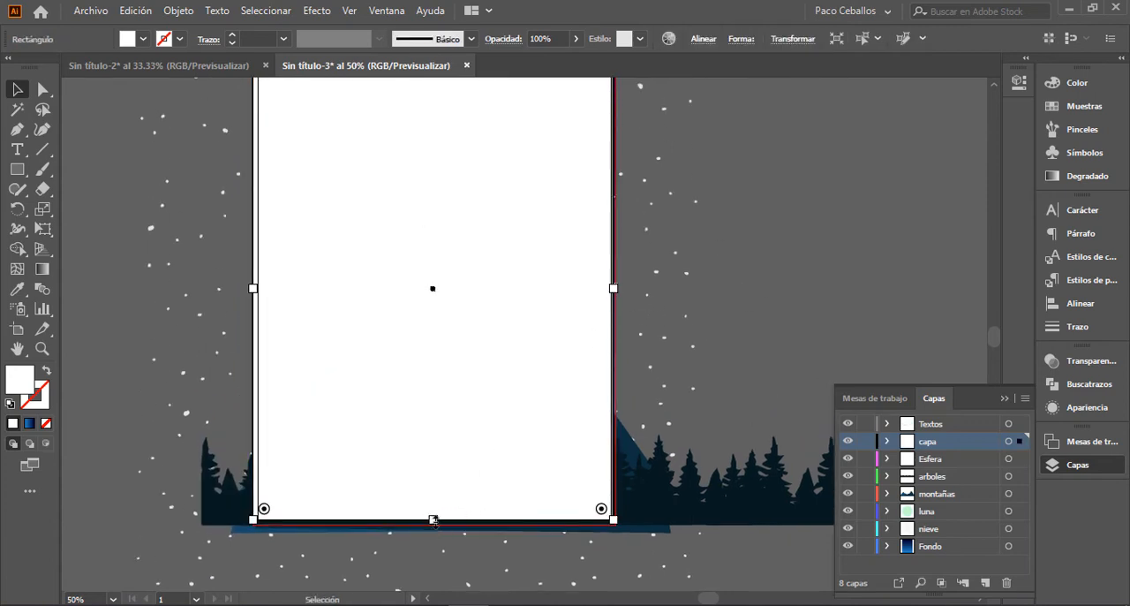
left_click_drag(433, 520, 437, 527)
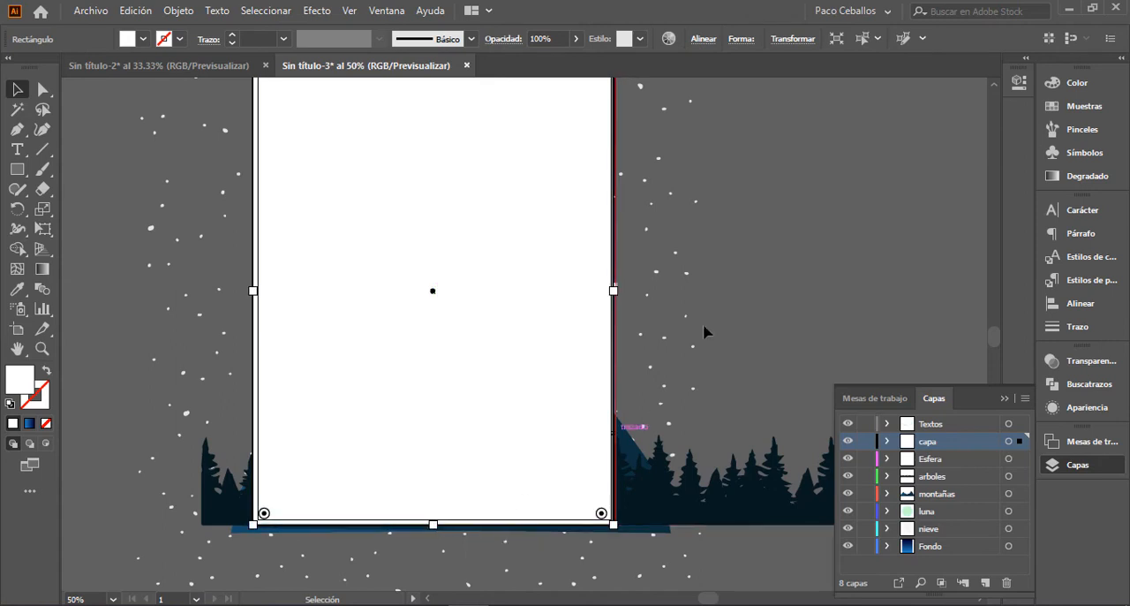
Step: Change the cover rectangle's fill to a very dark navy blue
key("space")
left_click_drag(732, 270, 709, 350)
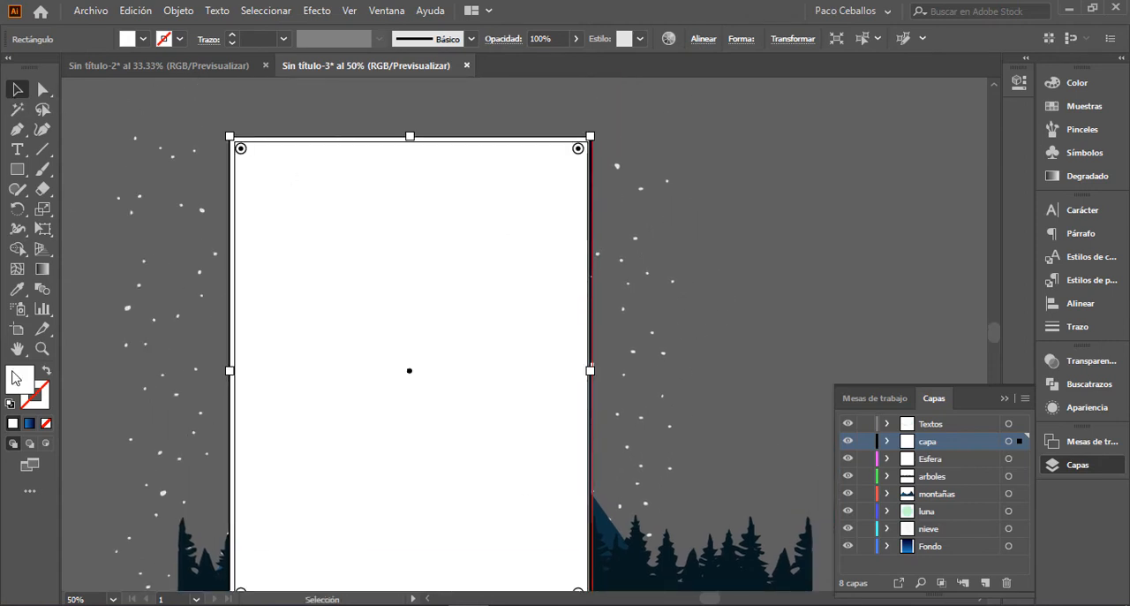
double_click(17, 380)
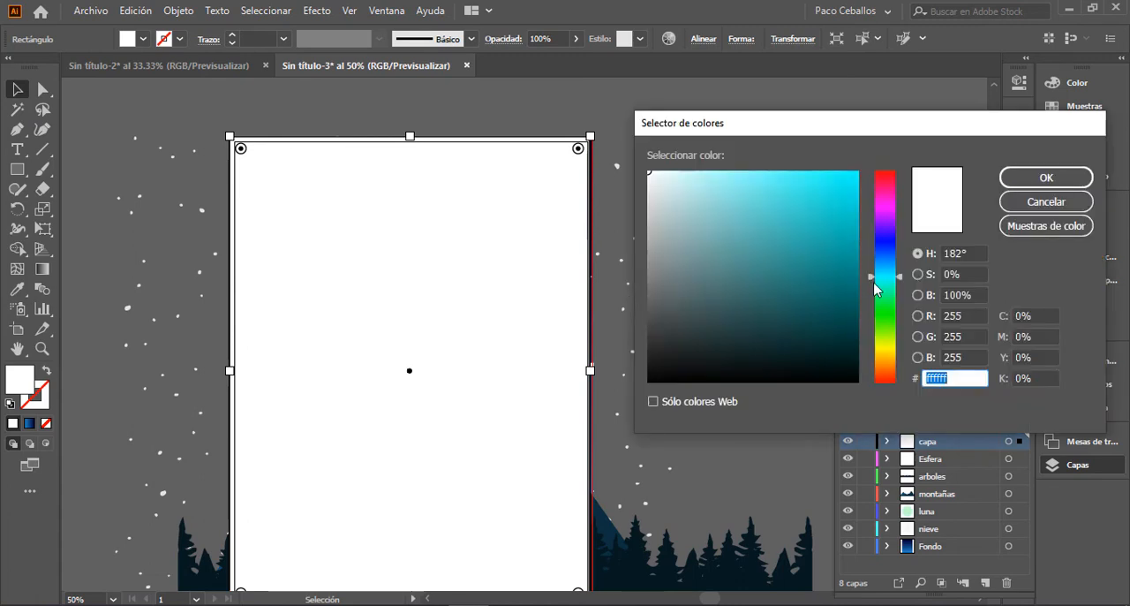
left_click_drag(877, 290, 877, 245)
left_click_drag(825, 318, 819, 347)
left_click(1046, 178)
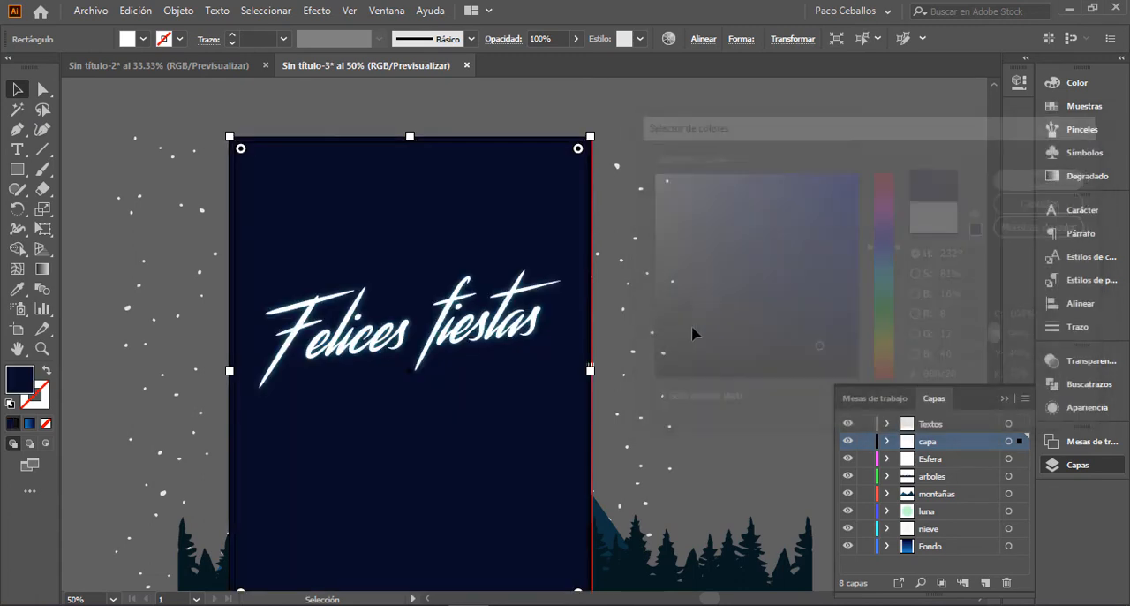
Step: Widen the navy rectangle slightly past the right bleed line and deselect it
left_click_drag(667, 300, 692, 241)
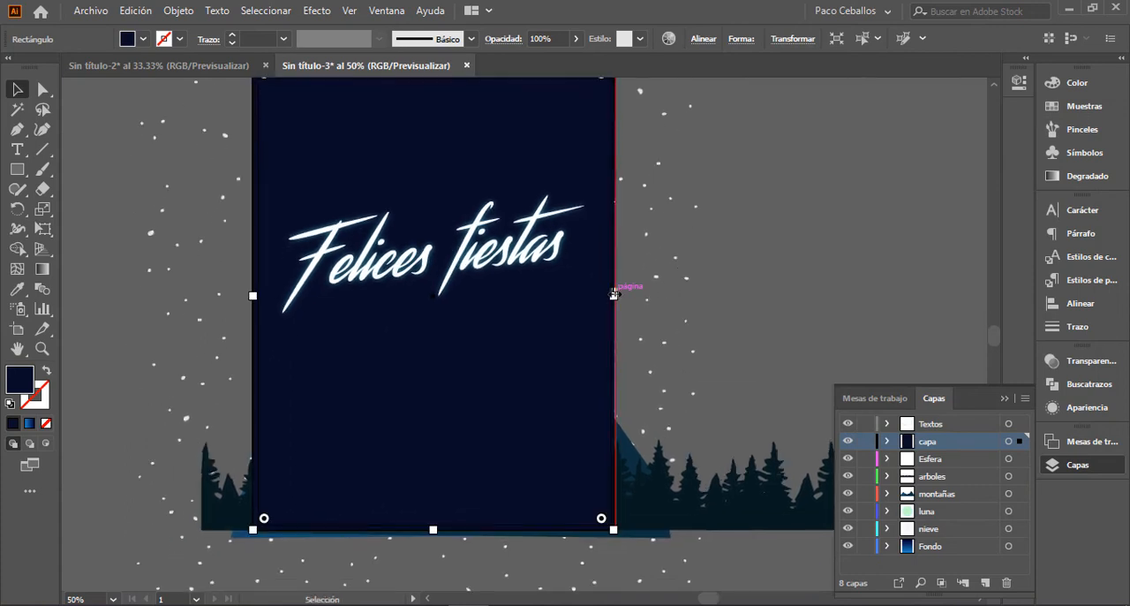
left_click_drag(614, 294, 617, 294)
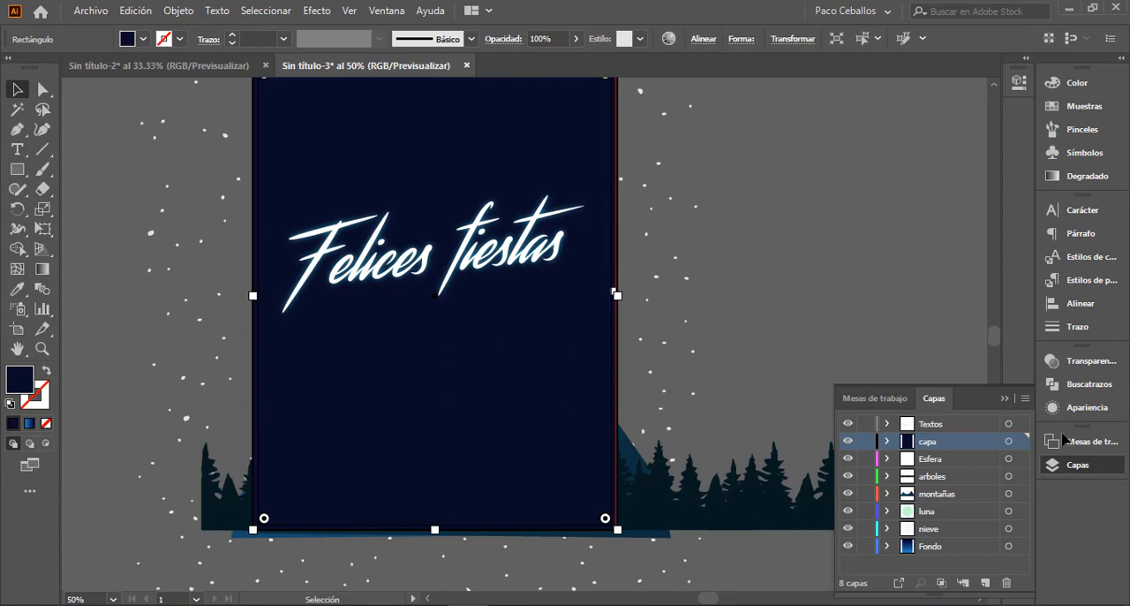
key("ctrl+shift+a")
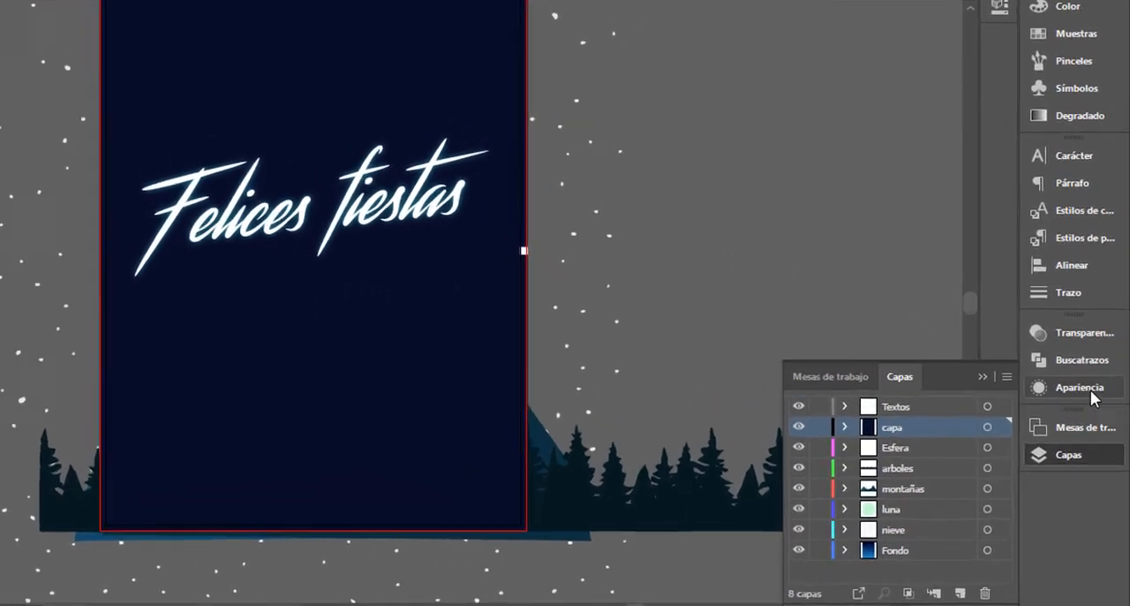
left_click(1089, 408)
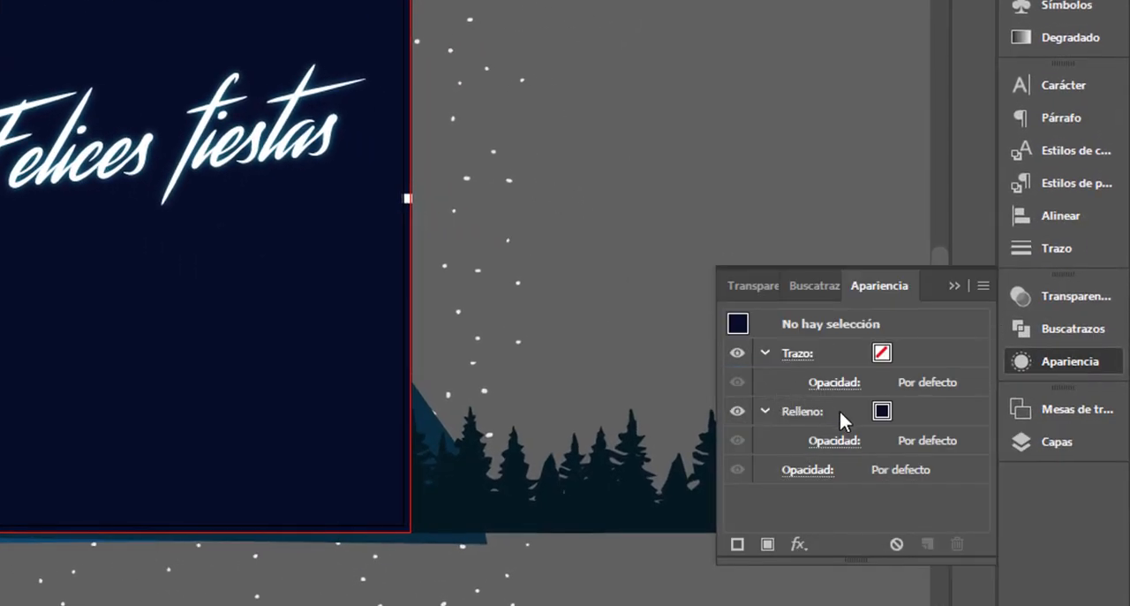
left_click(830, 446)
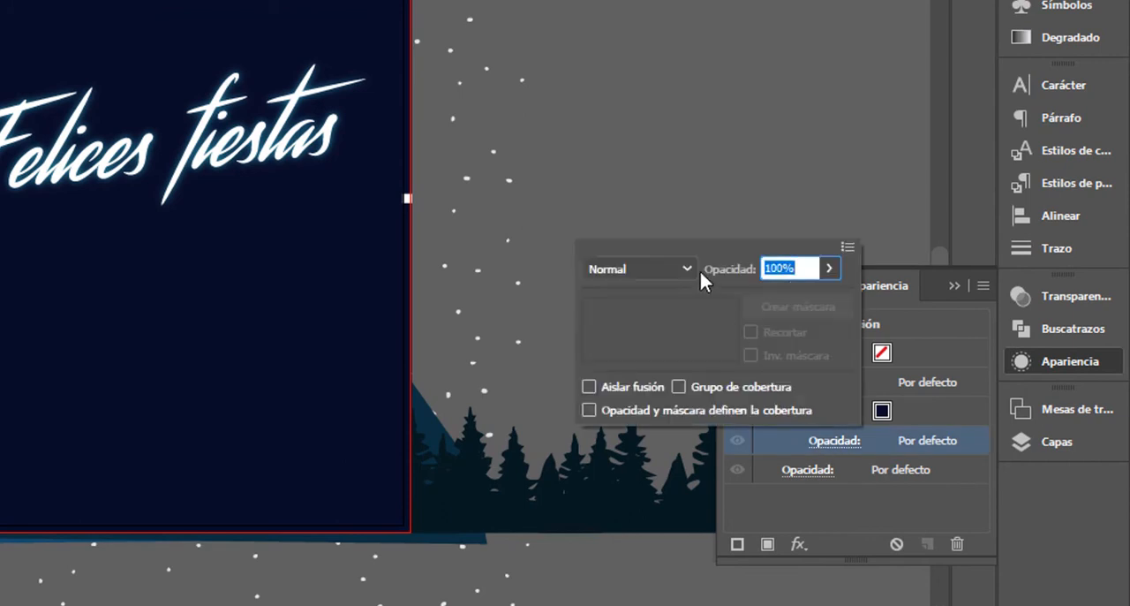
left_click(797, 184)
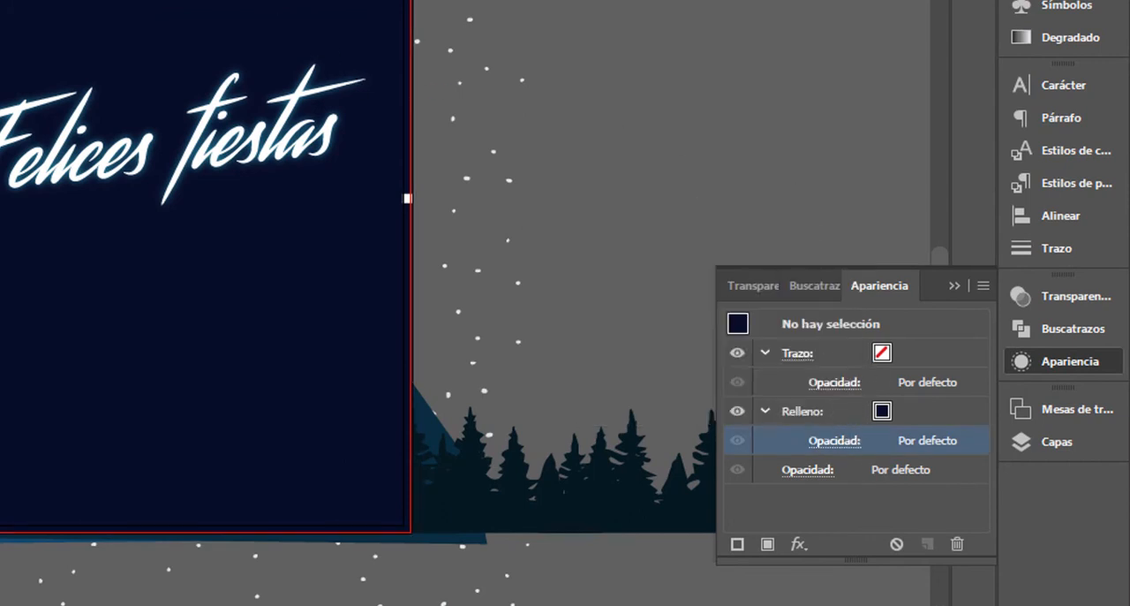
Step: Move the navy rectangle up and to the left, and delete the tiny stray white shape at the artboard's right edge
left_click_drag(599, 9, 555, 248)
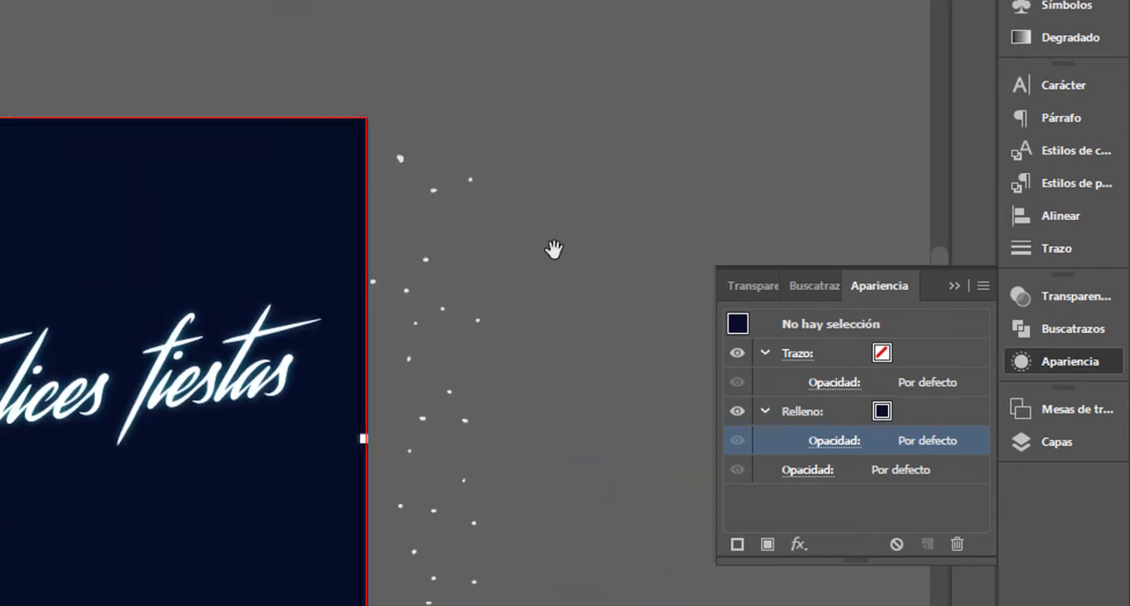
left_click_drag(213, 179, 0, 81)
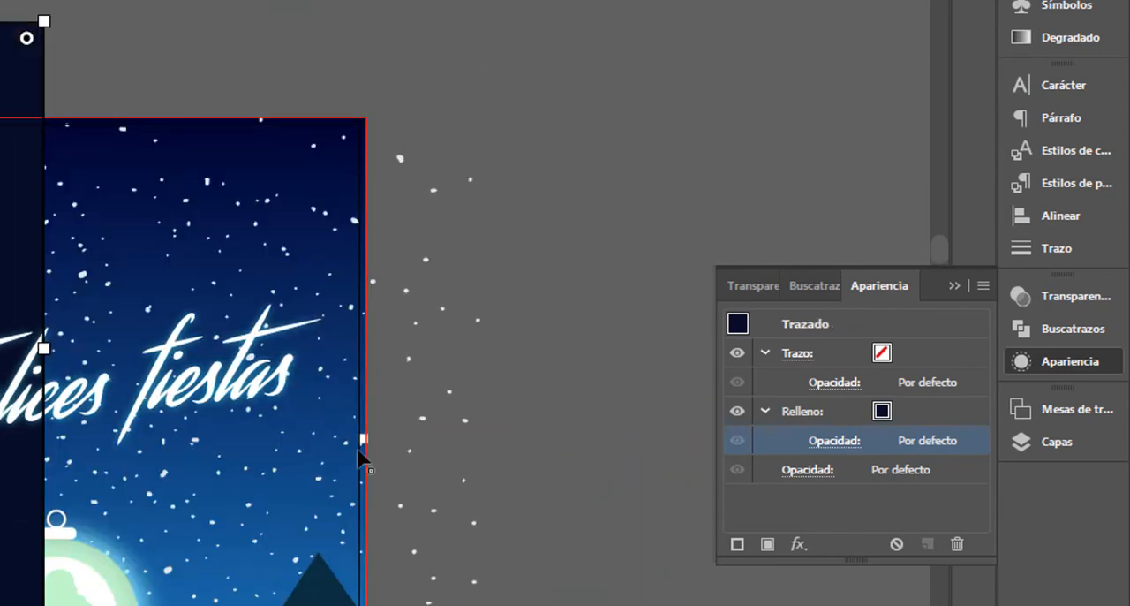
left_click(365, 441)
key("Delete")
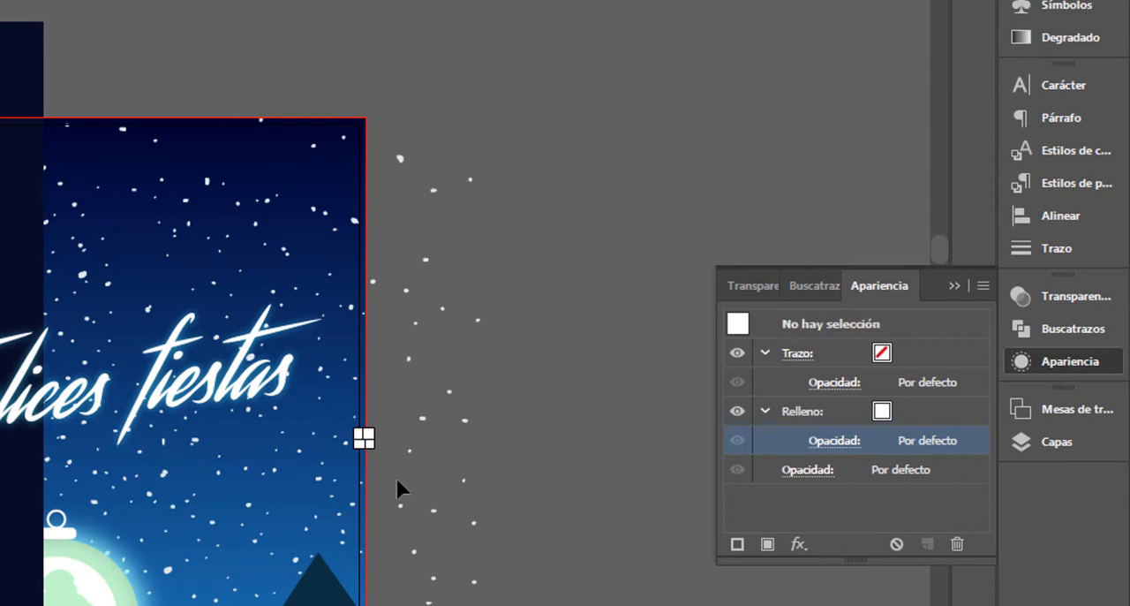
Step: Move the navy rectangle back over the artboard so that it covers the bleed area
left_click_drag(0, 212, 121, 318)
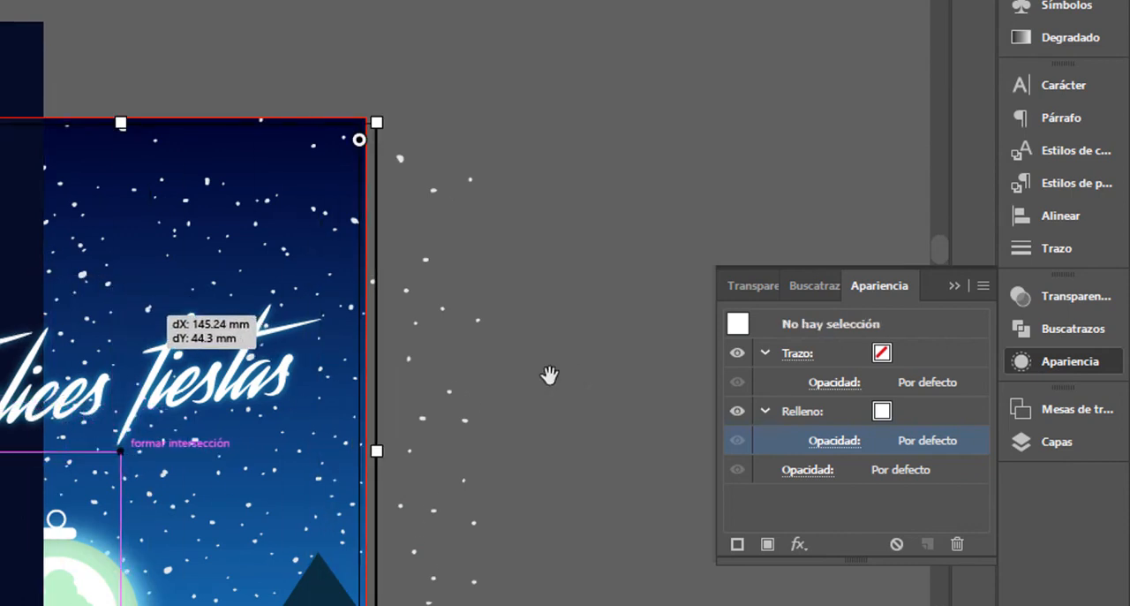
left_click_drag(549, 374, 532, 205)
mouse_move(313, 312)
left_mouse_down()
mouse_move(301, 303)
mouse_move(310, 310)
left_mouse_up()
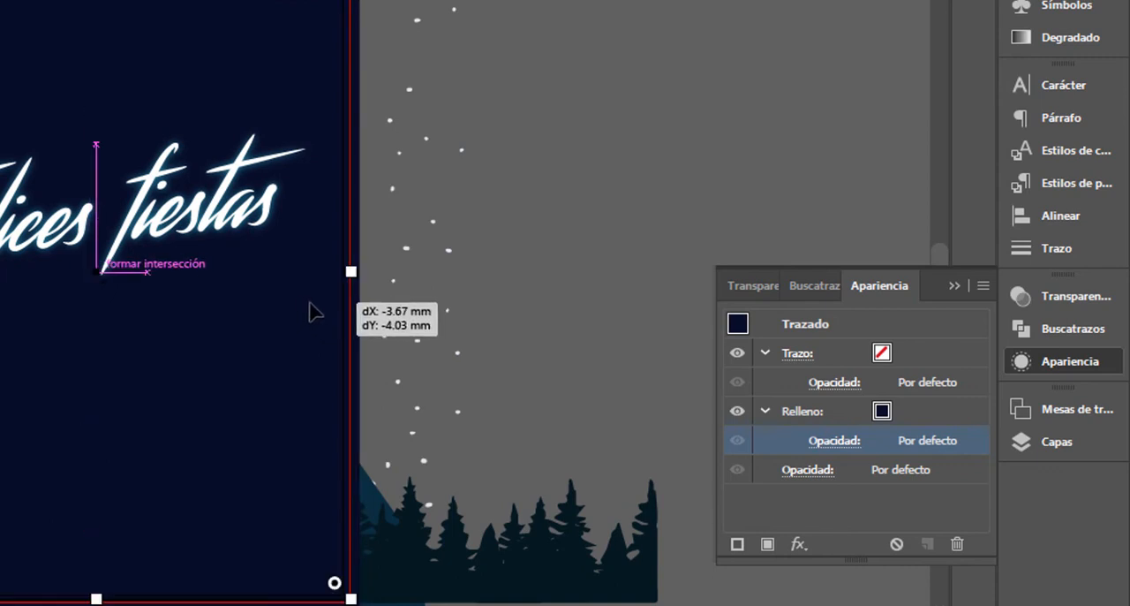
Step: Try the Luz suave and Multiplicar blending modes on the navy rectangle's fill
left_click(823, 441)
left_click(686, 266)
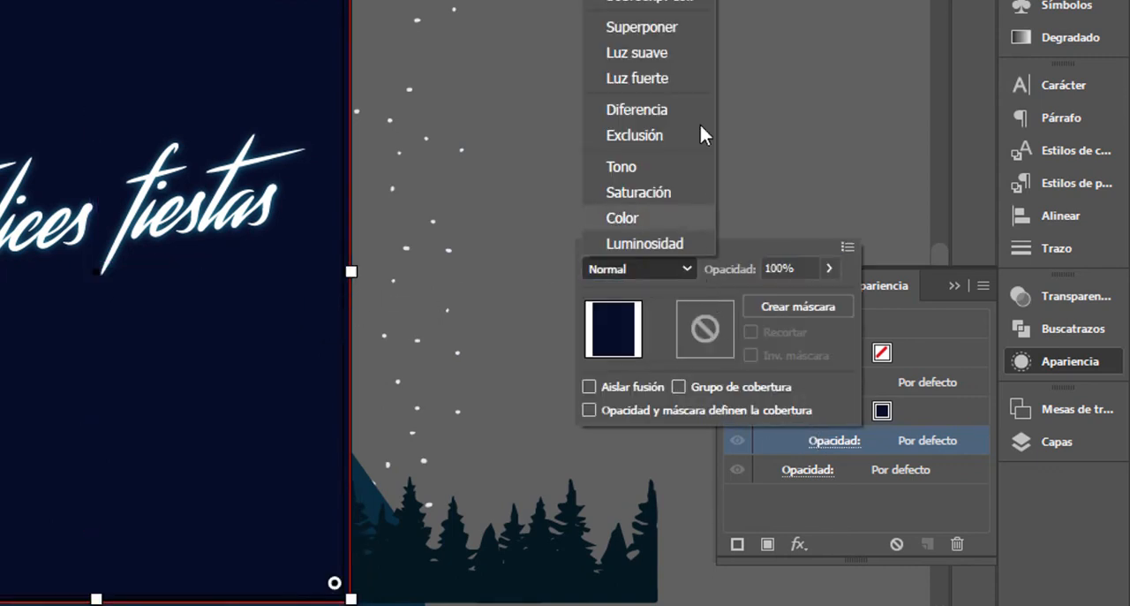
left_click(644, 53)
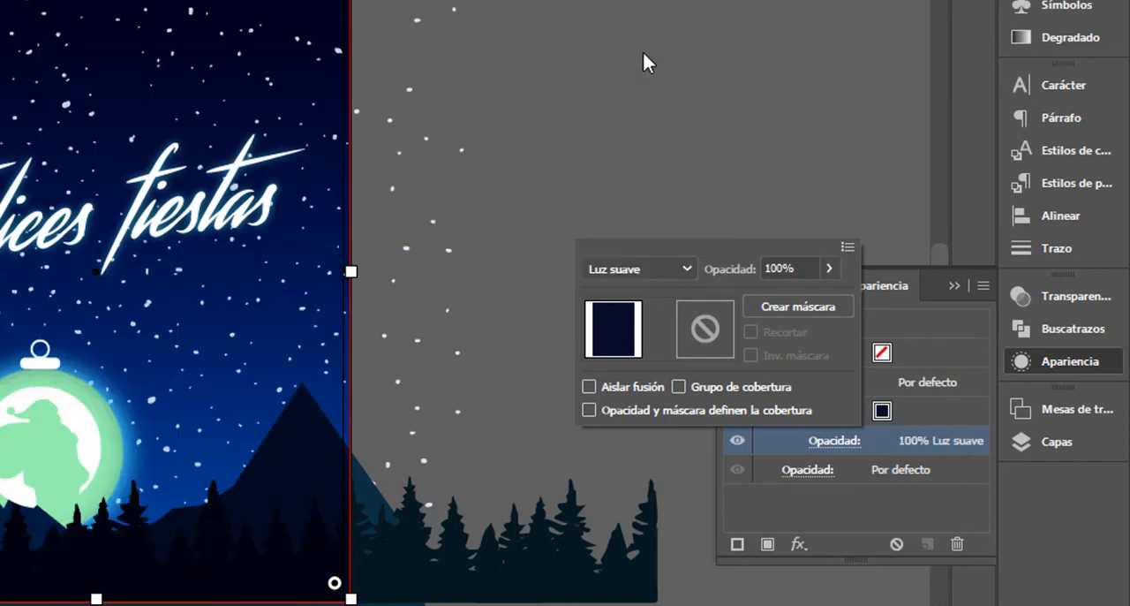
left_click(683, 267)
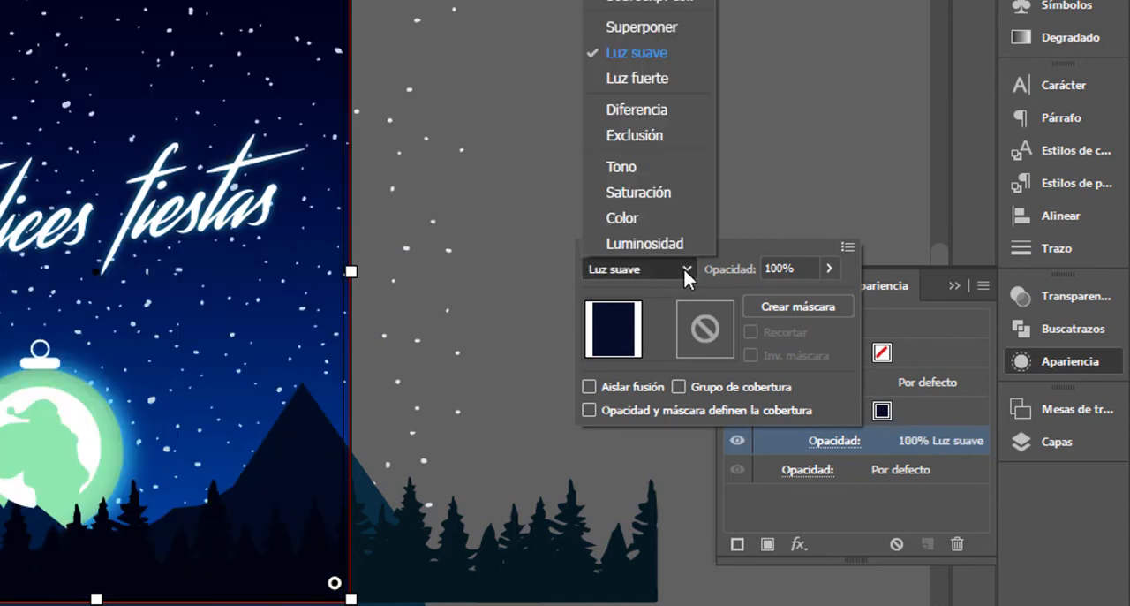
left_click(649, 0)
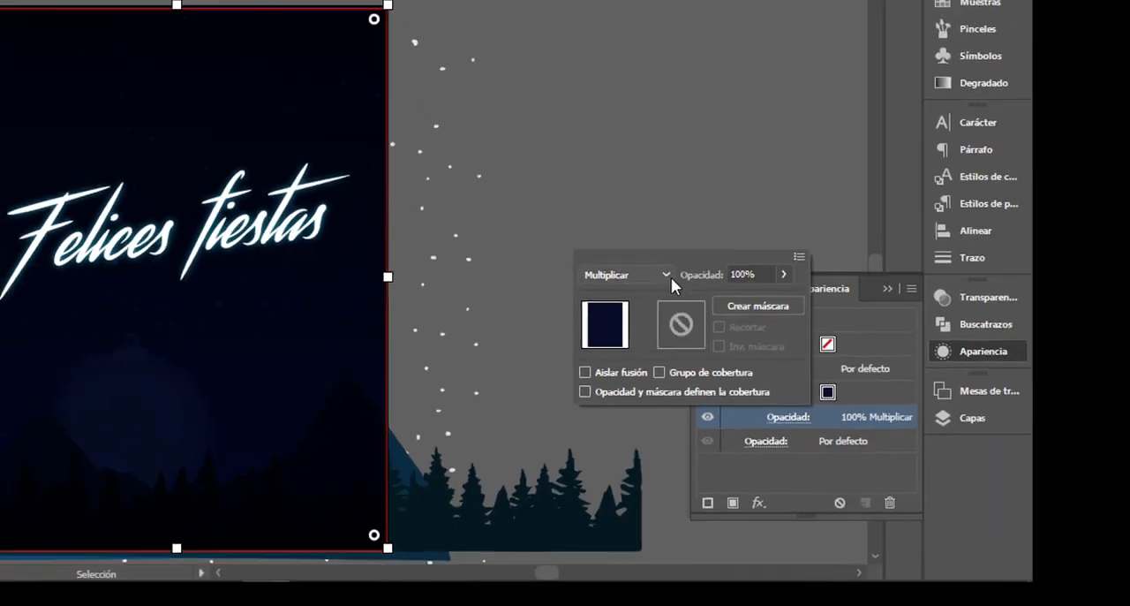
Step: Set the navy rectangle fill's blending mode to Oscurecer
left_click(686, 268)
left_click(778, 50)
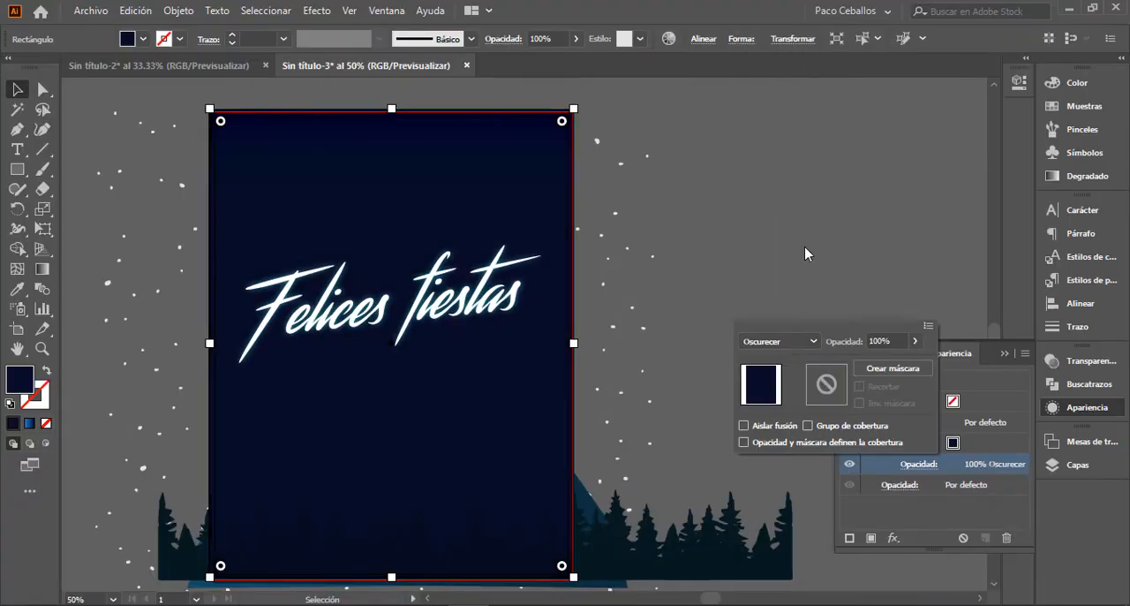
left_click(778, 341)
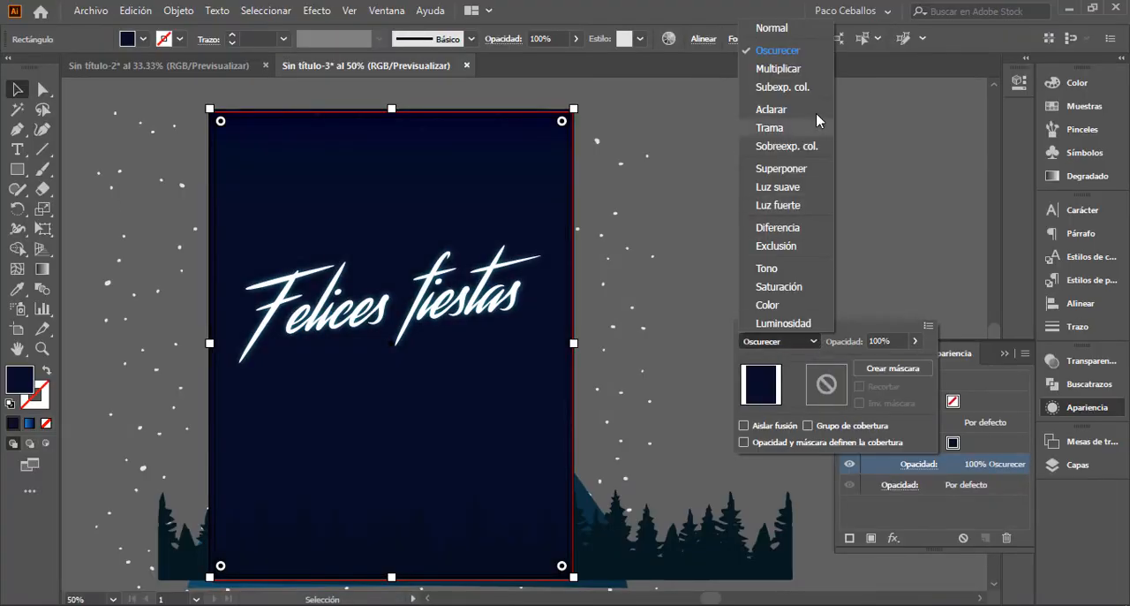
left_click(652, 92)
Step: Try 15% opacity on the navy rectangle's fill and settle on 25%
left_click(500, 41)
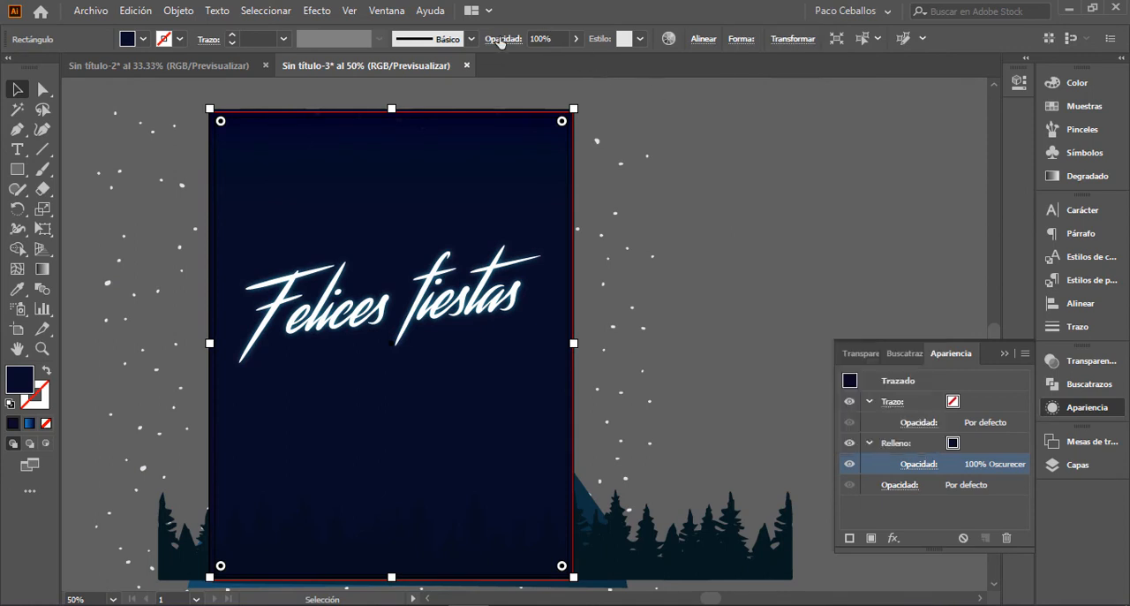
left_click(552, 37)
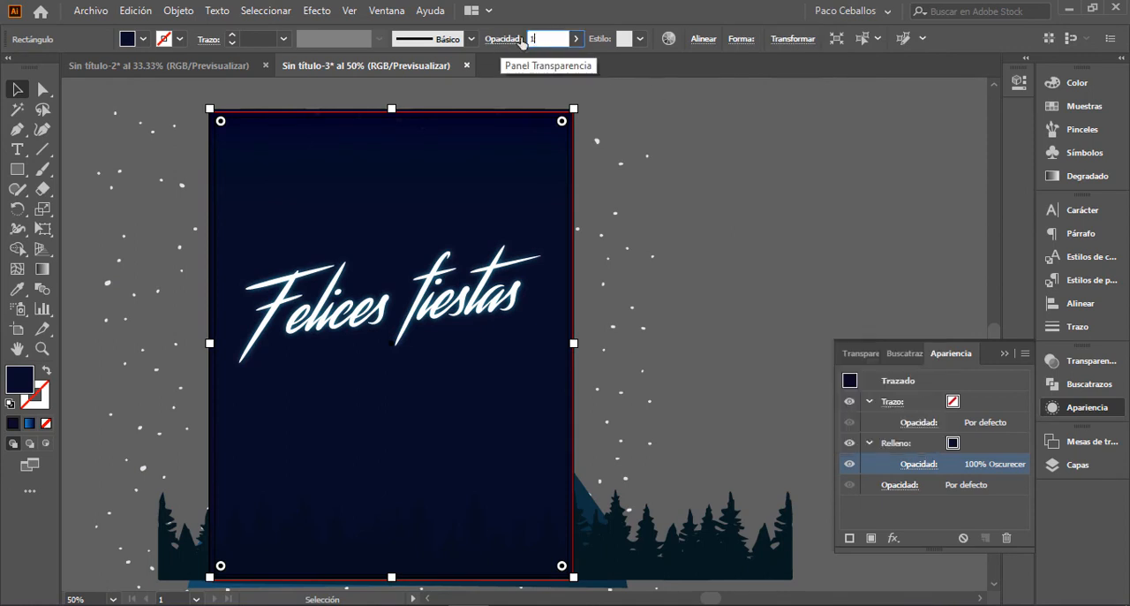
key("Tab")
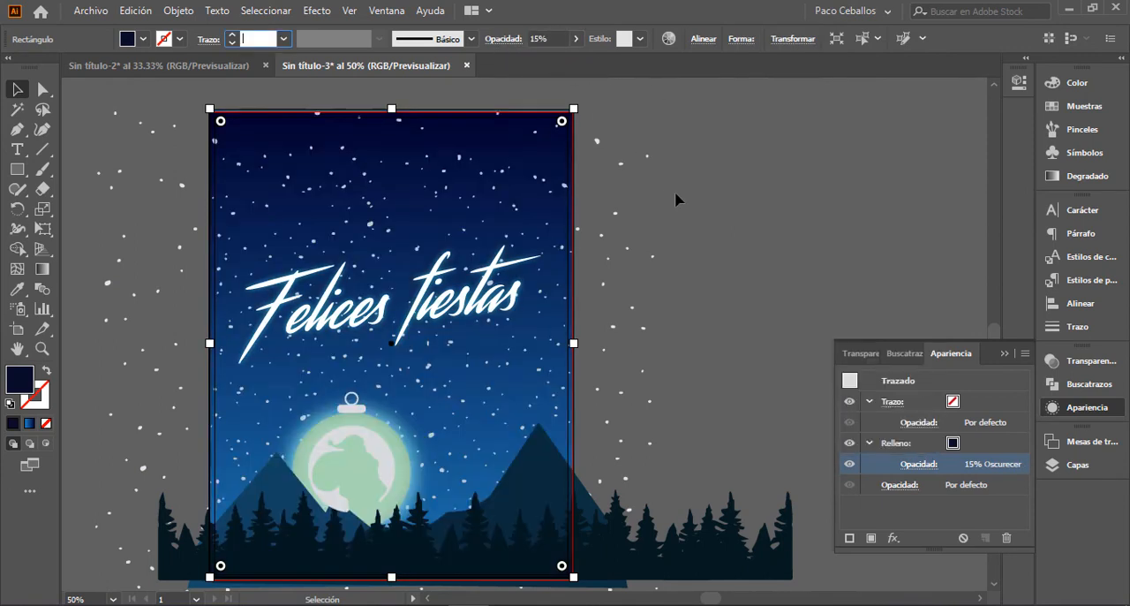
left_click(562, 34)
type("2")
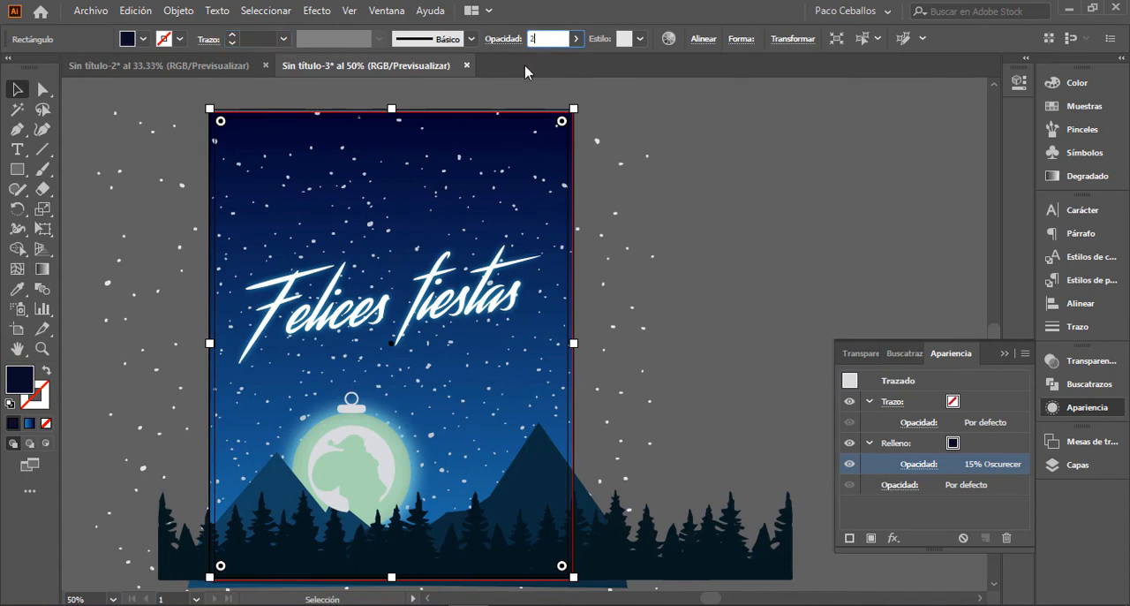
type("5")
key("Tab")
left_click(835, 249)
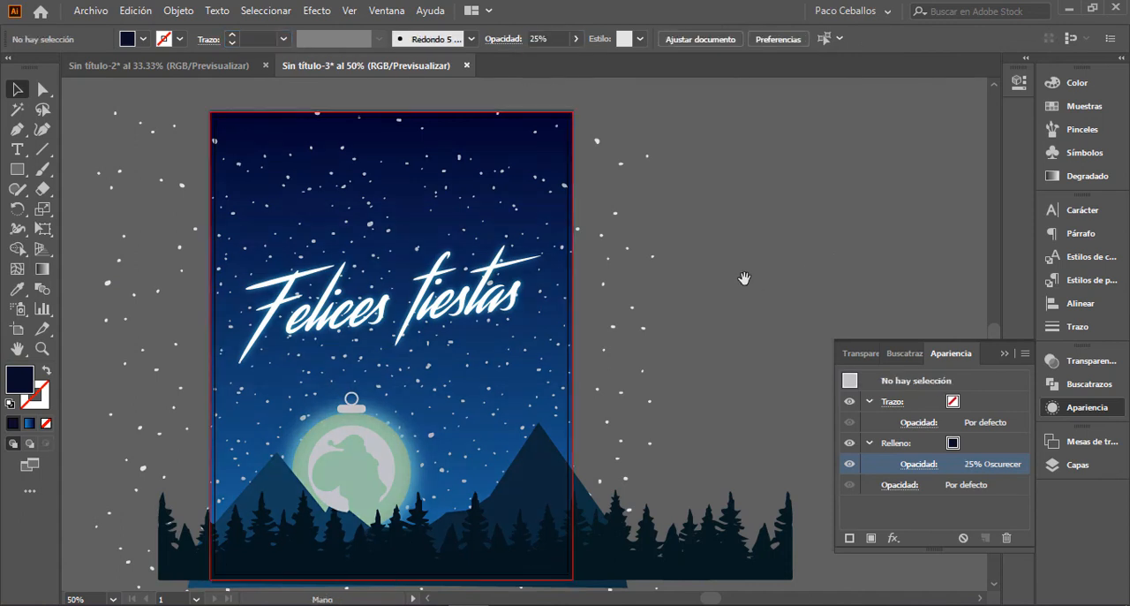
key("space")
left_click_drag(744, 277, 788, 300)
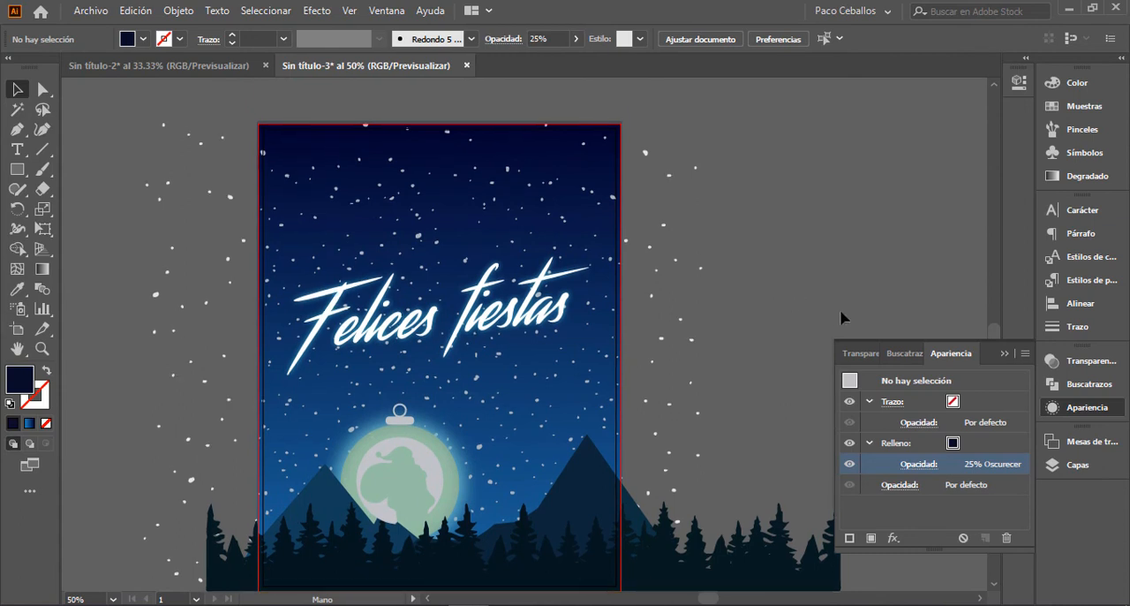
Step: Toggle the visibility of the capa layer to compare the poster with and without the navy overlay
left_click(1004, 353)
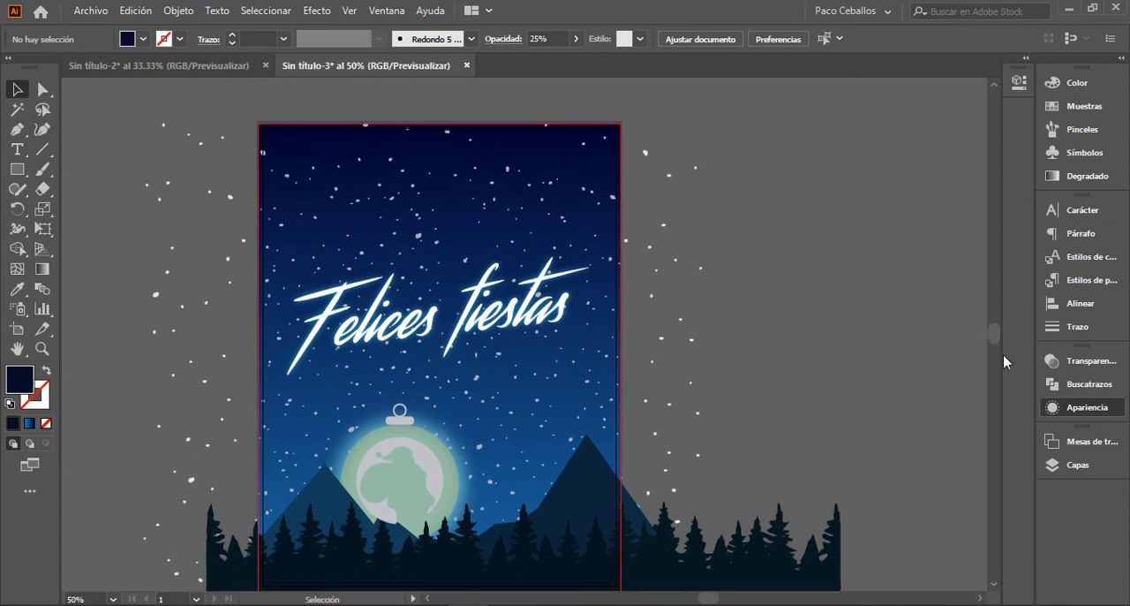
left_click(1065, 468)
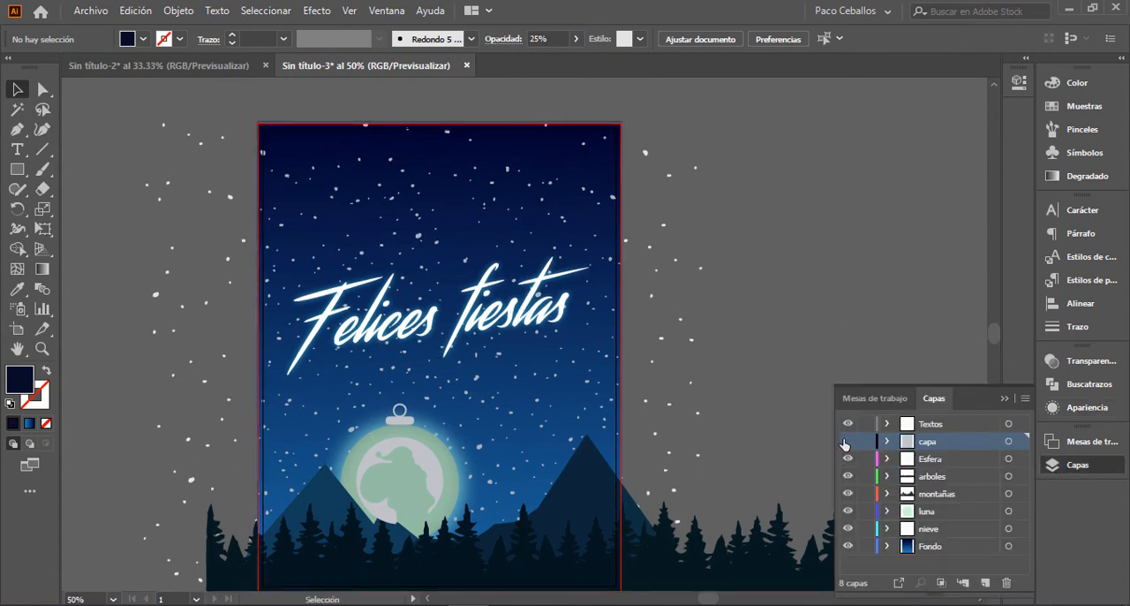
left_click(846, 441)
left_click(846, 442)
left_click(846, 442)
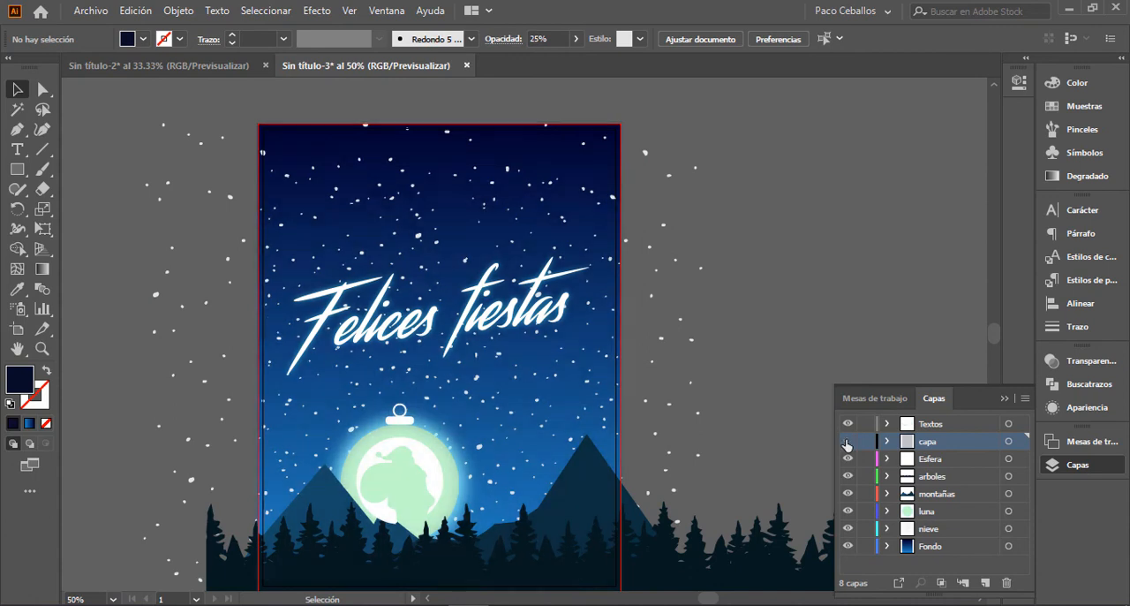
left_click(846, 442)
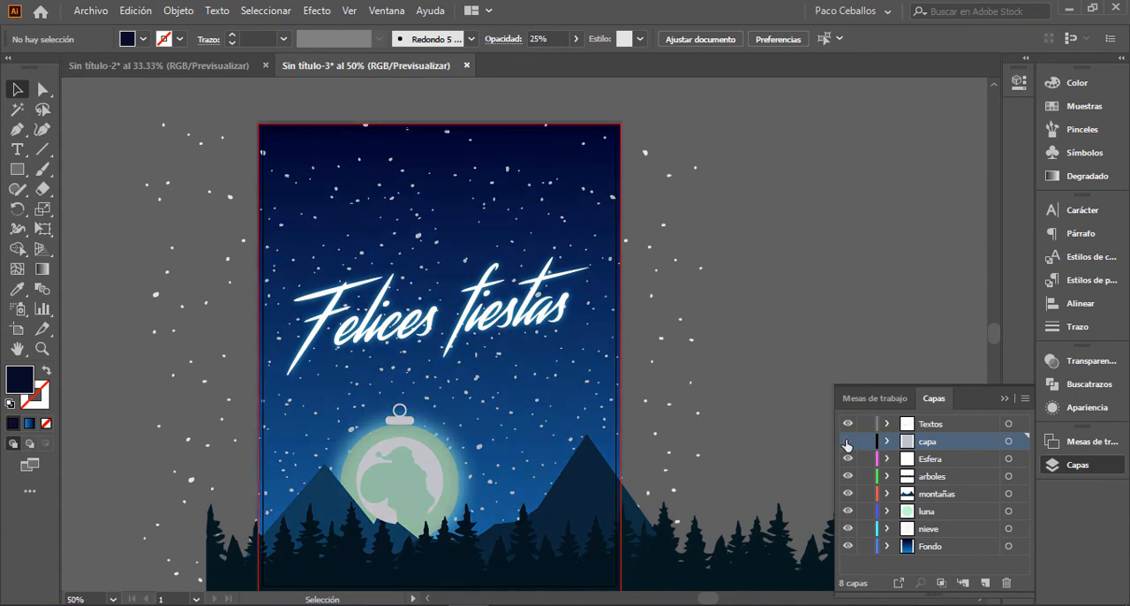
left_click(846, 441)
left_click(846, 441)
Step: Shorten the navy overlay rectangle from below so that it ends between the greeting and the ornament
scroll(624, 391, "down", 2)
left_click(620, 369)
scroll(505, 349, "up", 2)
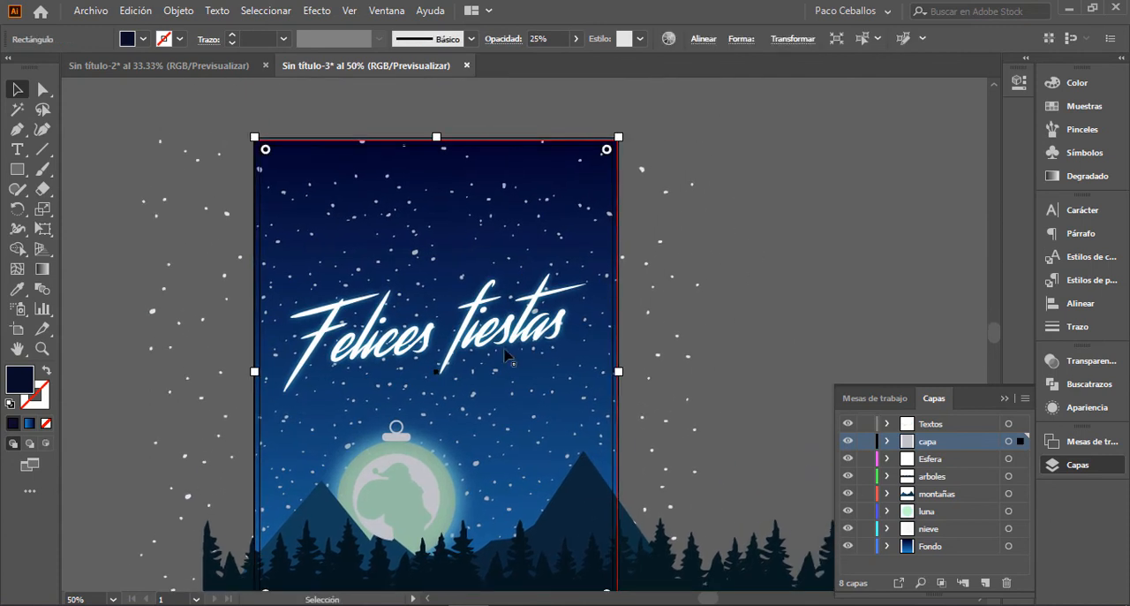
key("space")
left_click_drag(477, 512, 490, 454)
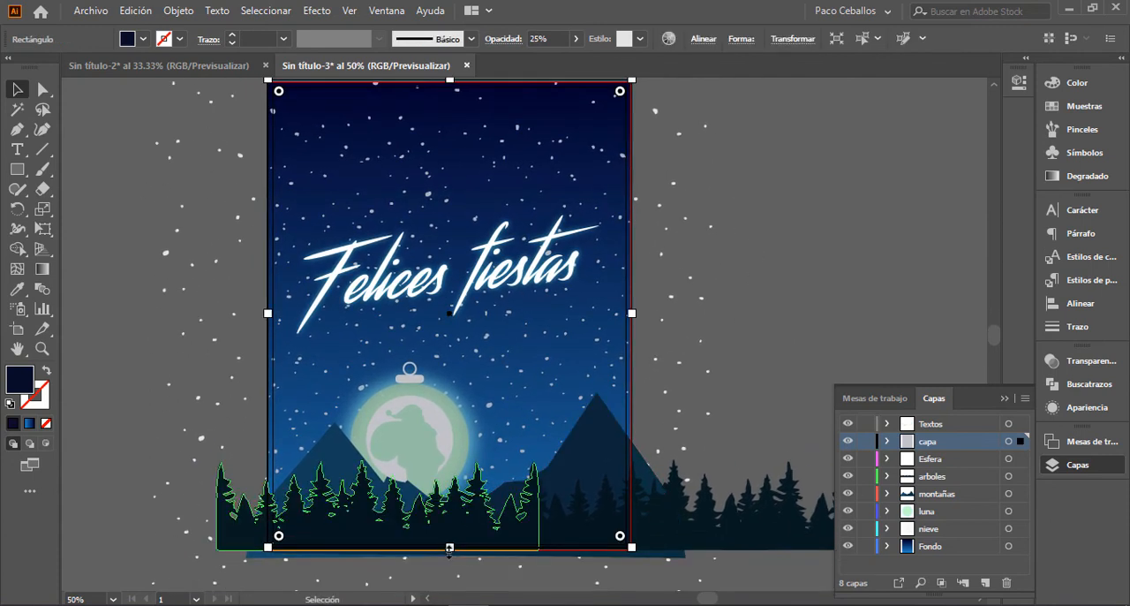
left_click_drag(451, 547, 459, 354)
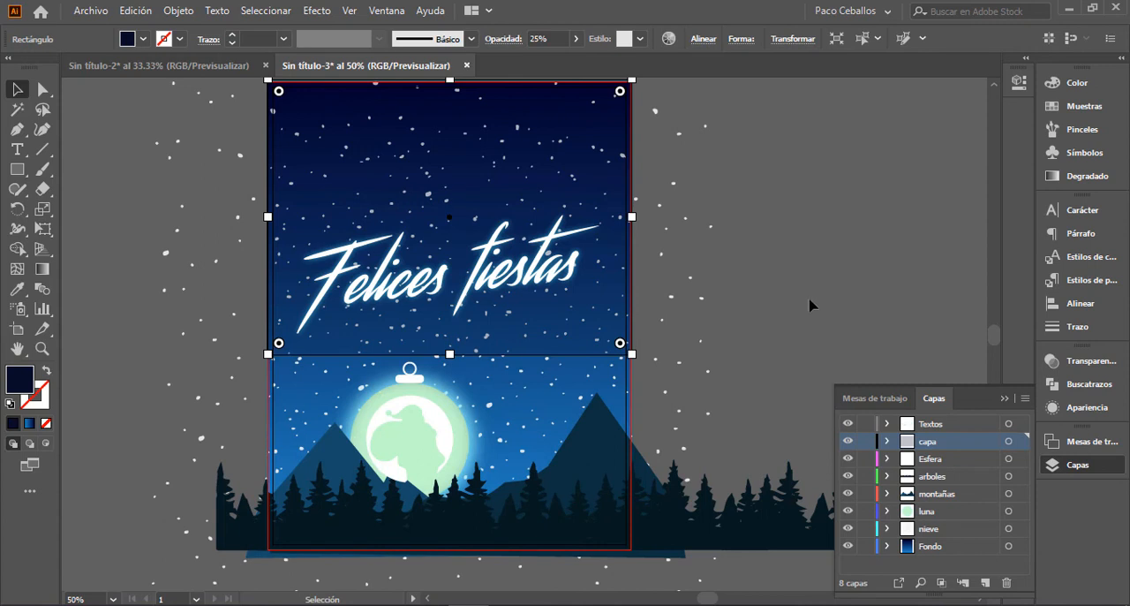
left_click(785, 292)
Step: Lower the overlay rectangle's upper edge and raise its lower edge slightly to form a band behind the Felices fiestas text
scroll(701, 398, "up", 2)
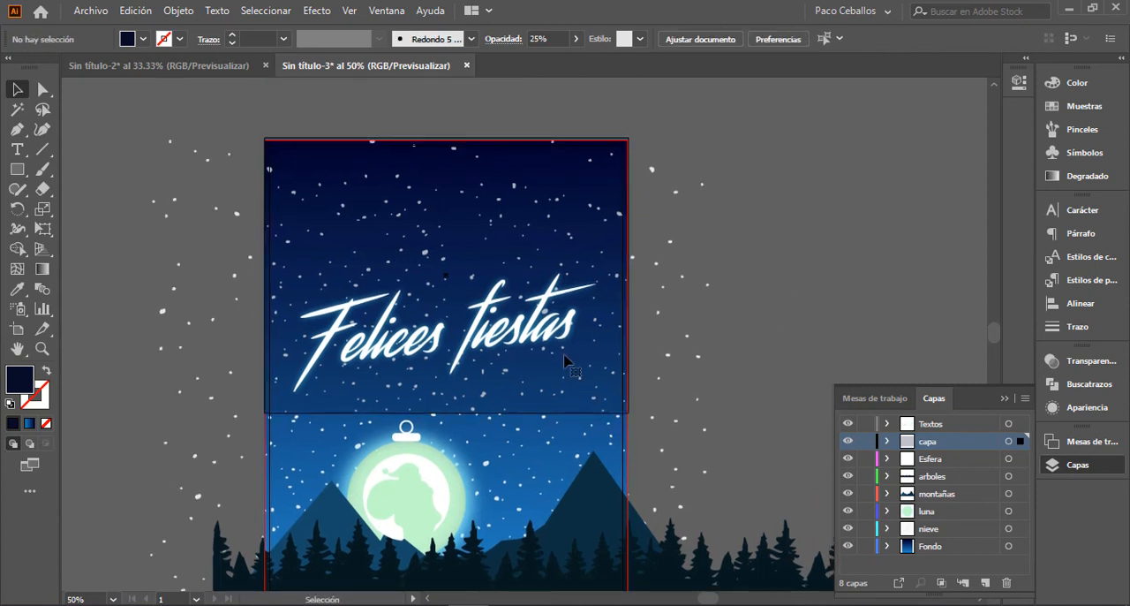
left_click(449, 141)
left_click_drag(448, 141, 449, 281)
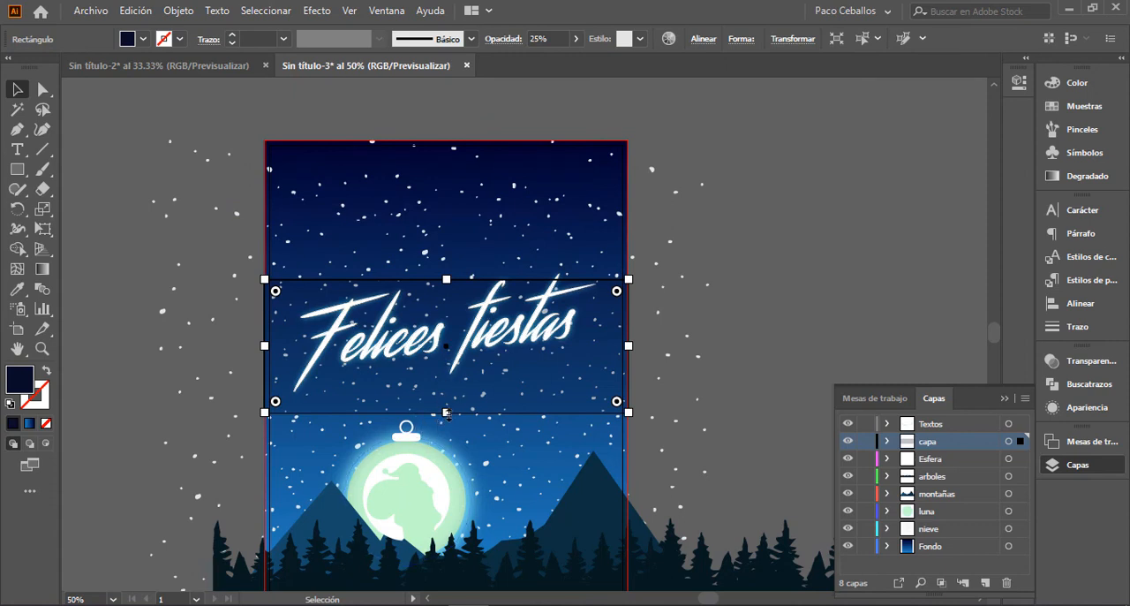
left_click_drag(446, 413, 446, 394)
left_click(787, 316)
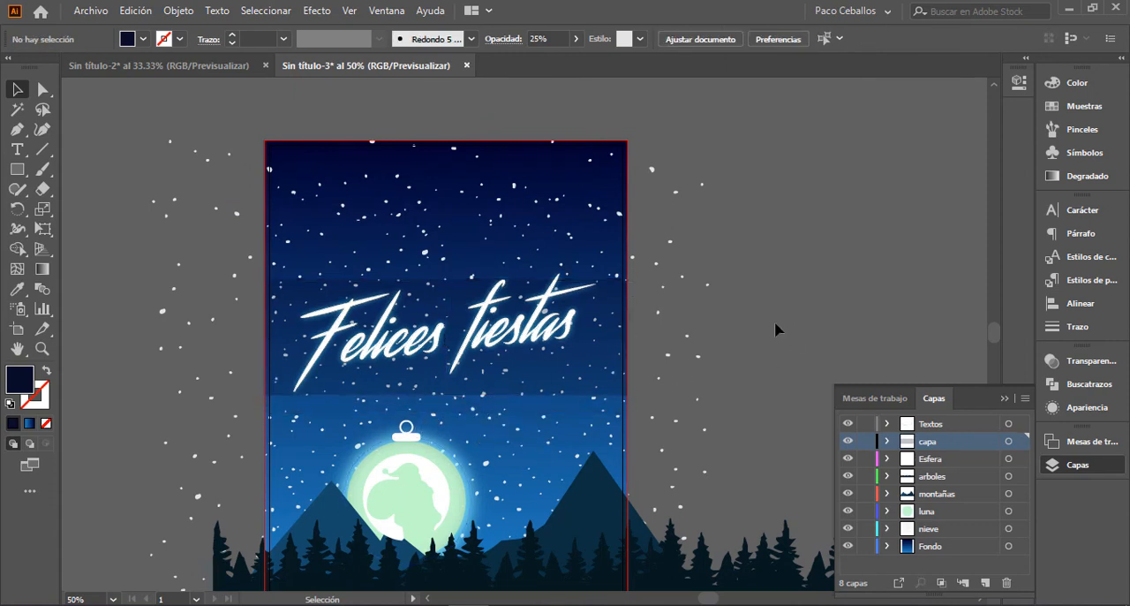
Step: Make Textos the active layer and draw a navy rectangle over the whole artboard out to the bleed edges
key("ctrl+minus")
key("ctrl+plus")
key("space")
left_click_drag(731, 383, 735, 359)
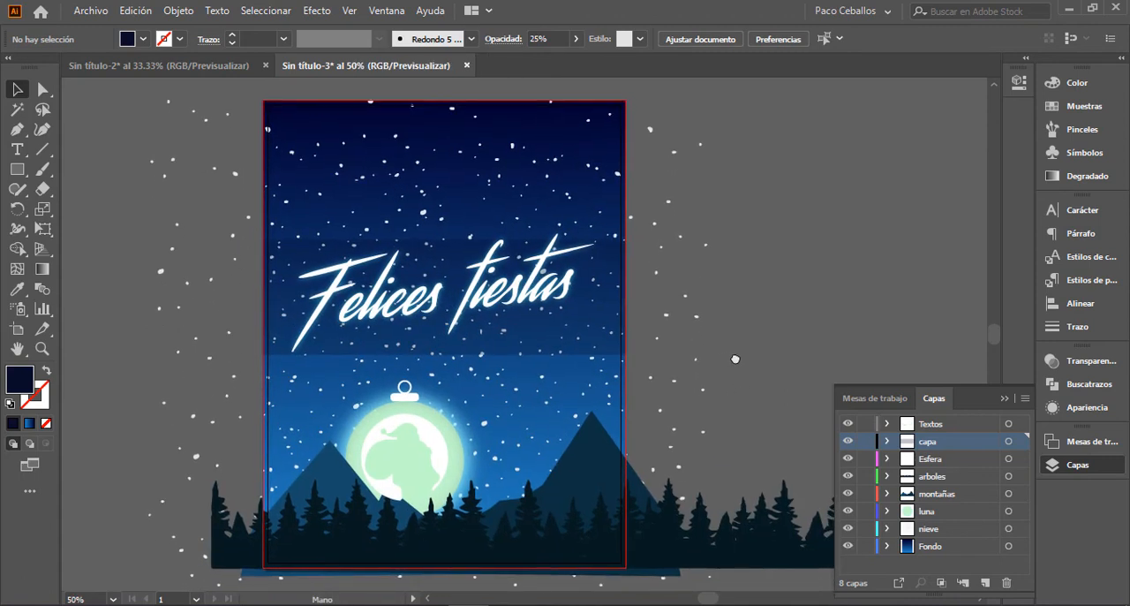
left_click(1003, 400)
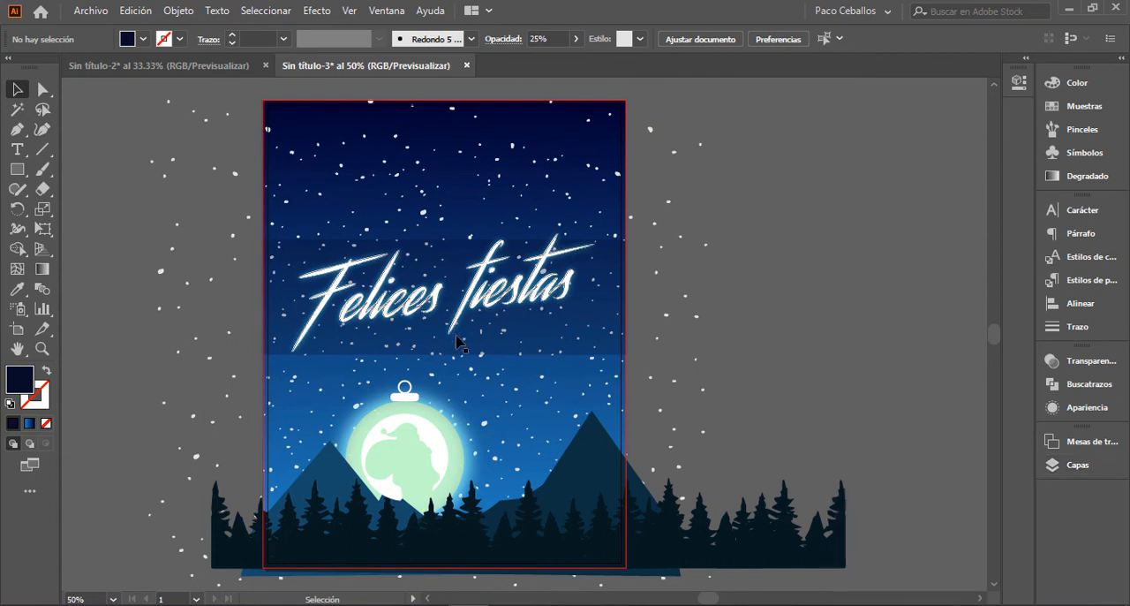
left_click(1074, 464)
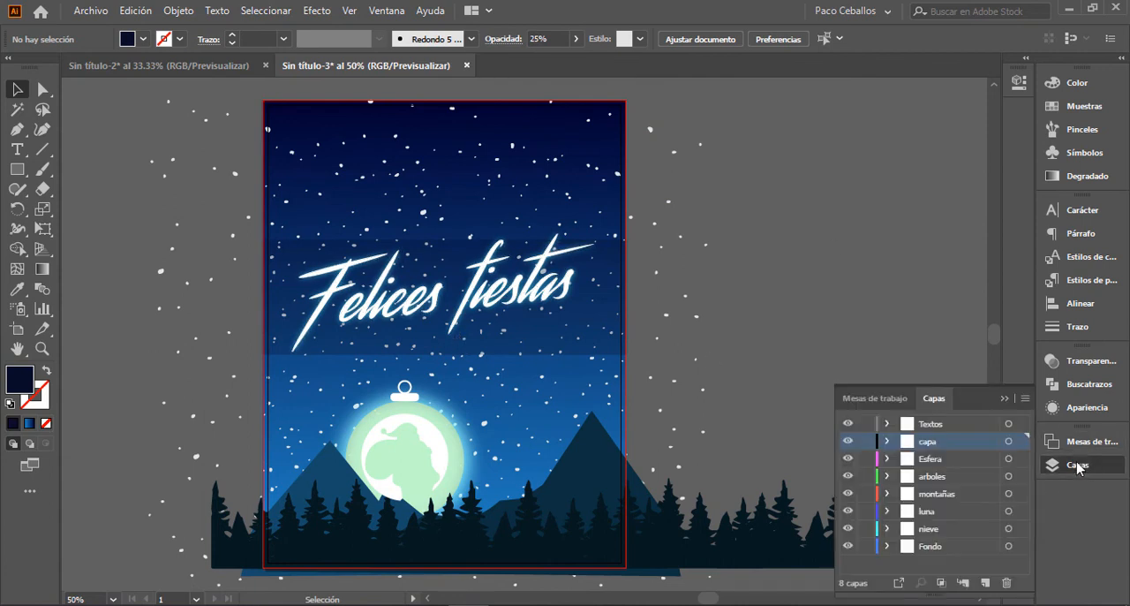
left_click(940, 428)
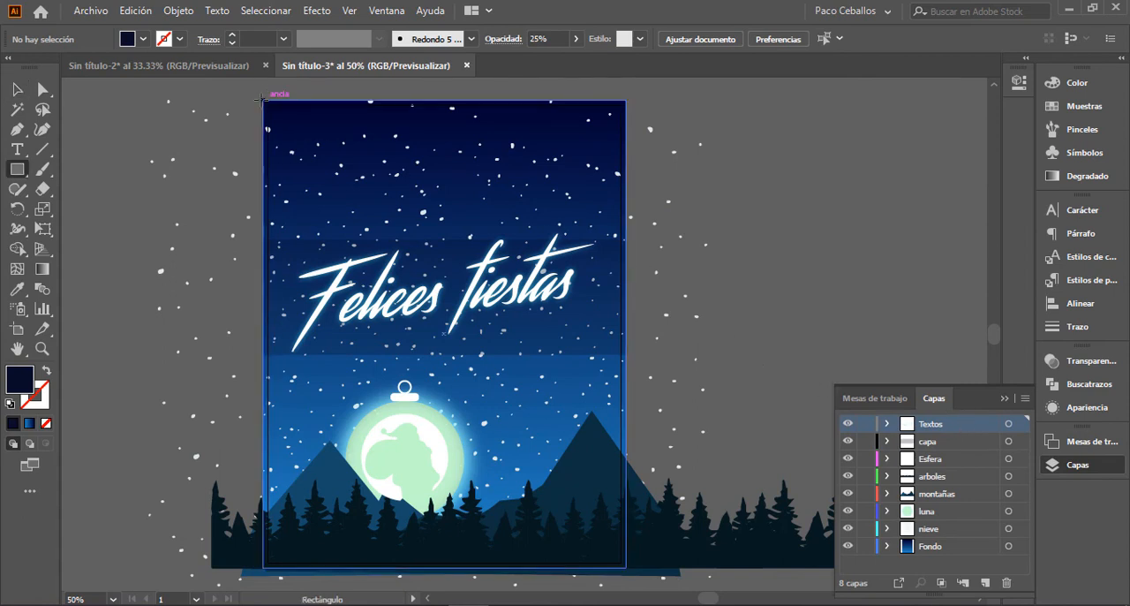
left_click_drag(262, 98, 624, 566)
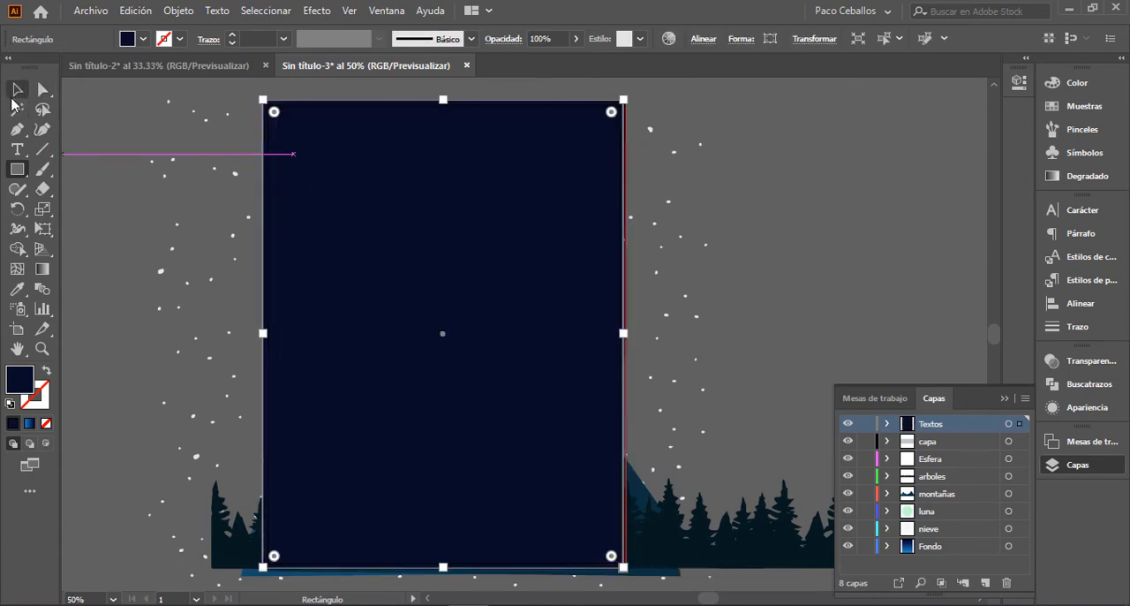
Step: Select all the artwork and create a clipping mask with the new rectangle to trim everything outside it
left_click(12, 95)
key("ctrl+minus")
key("ctrl+apostrophe")
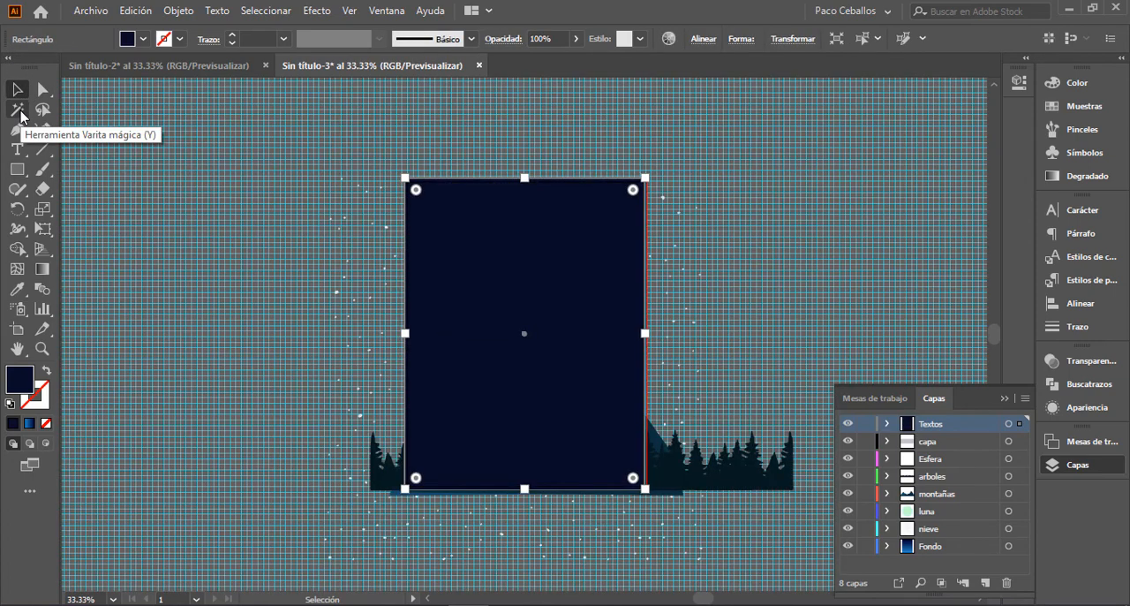
key("ctrl+apostrophe")
key("space")
left_click_drag(266, 176, 206, 133)
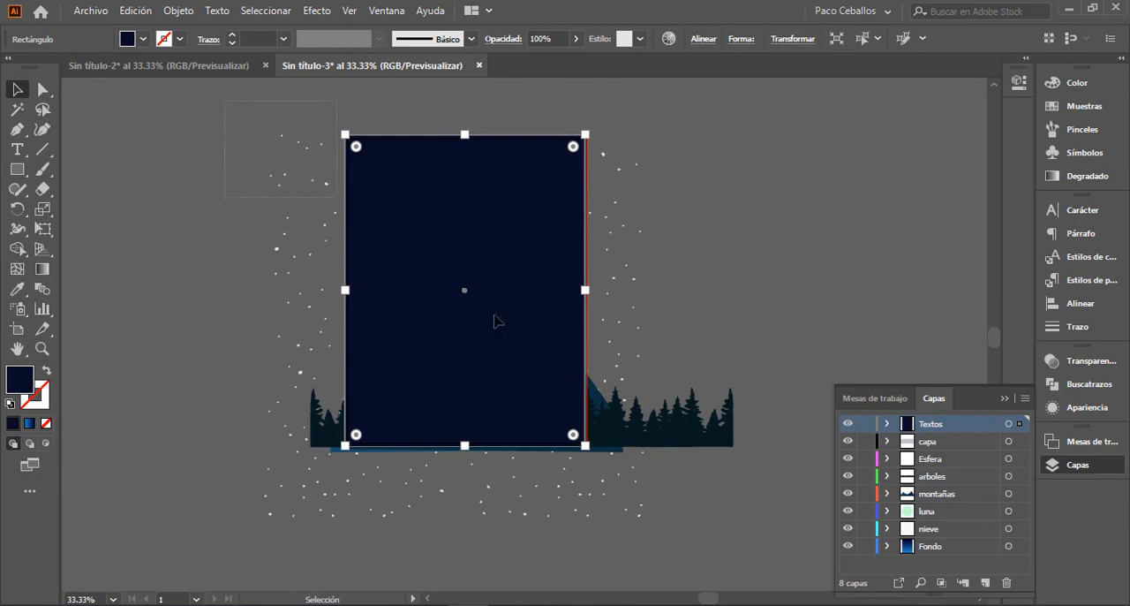
key("ctrl+a")
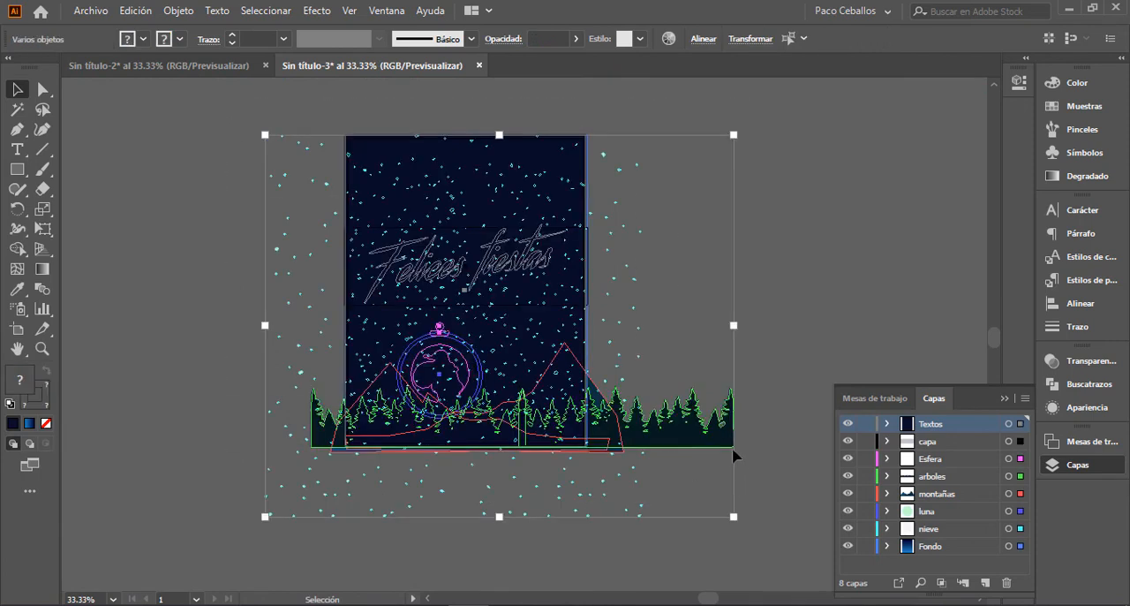
right_click(519, 304)
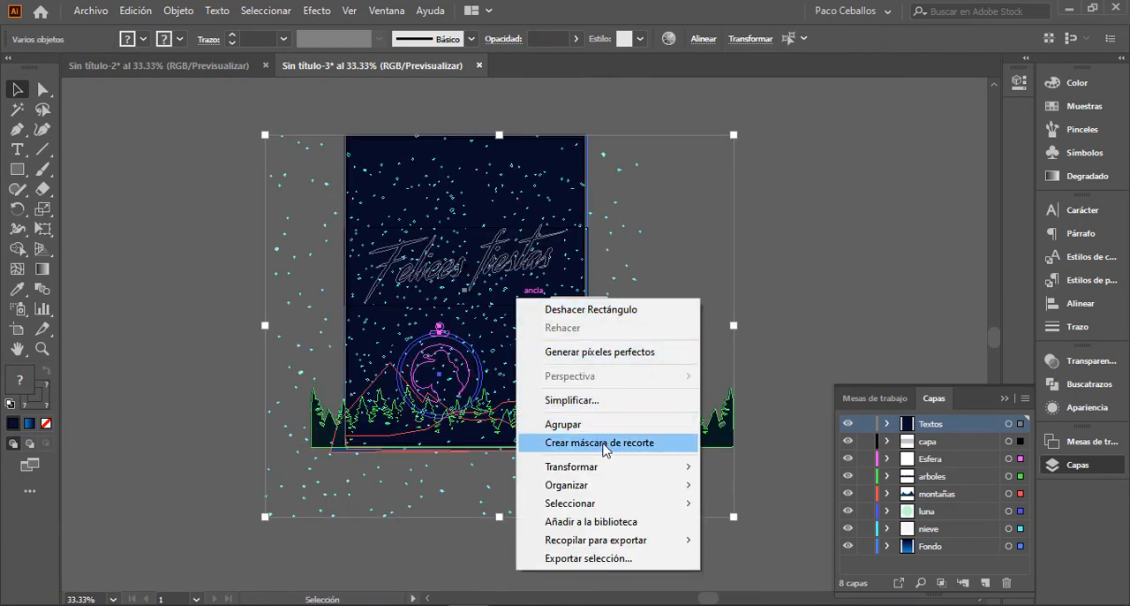
left_click(604, 443)
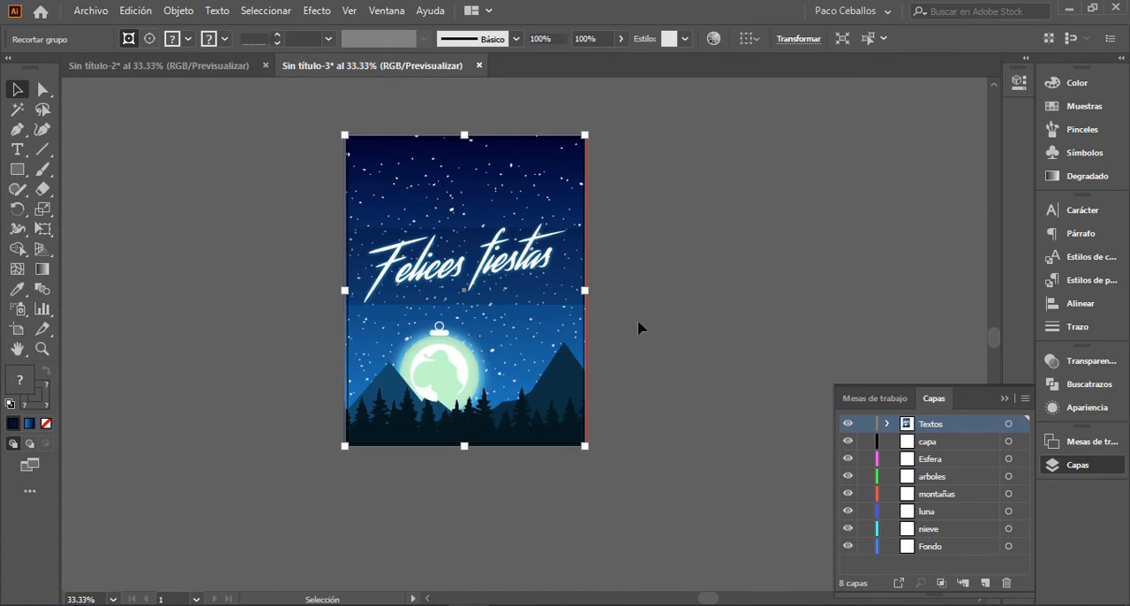
Step: Deselect the clipped artwork and fit the artboard in the window to review the finished poster
left_click(637, 326)
key("ctrl+plus")
key("ctrl+plus")
left_click_drag(700, 285, 706, 296)
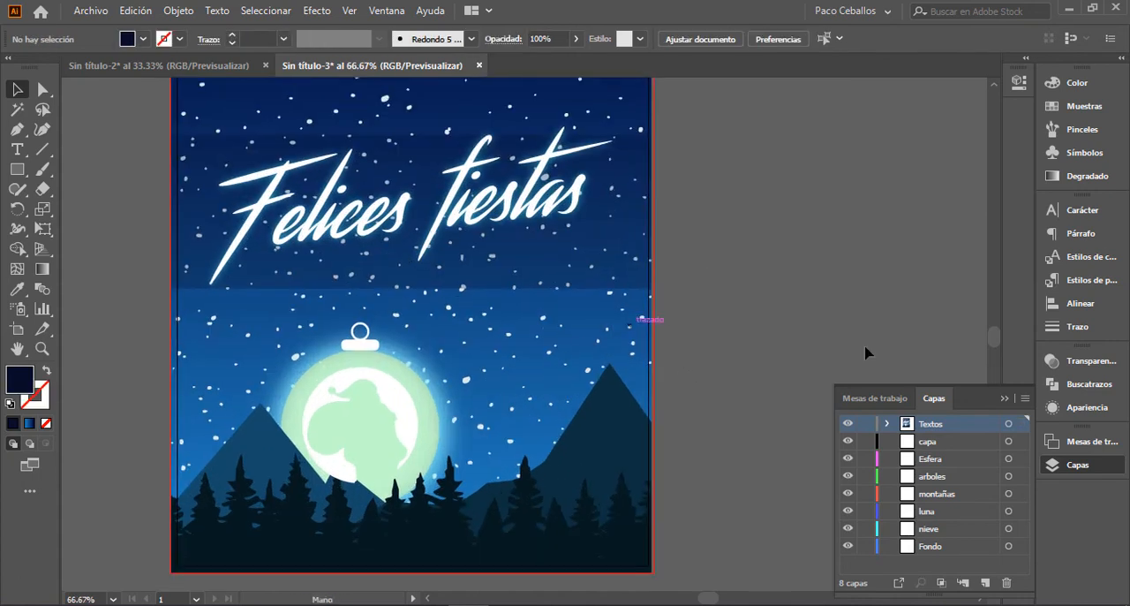
left_click(1004, 398)
key("ctrl+0")
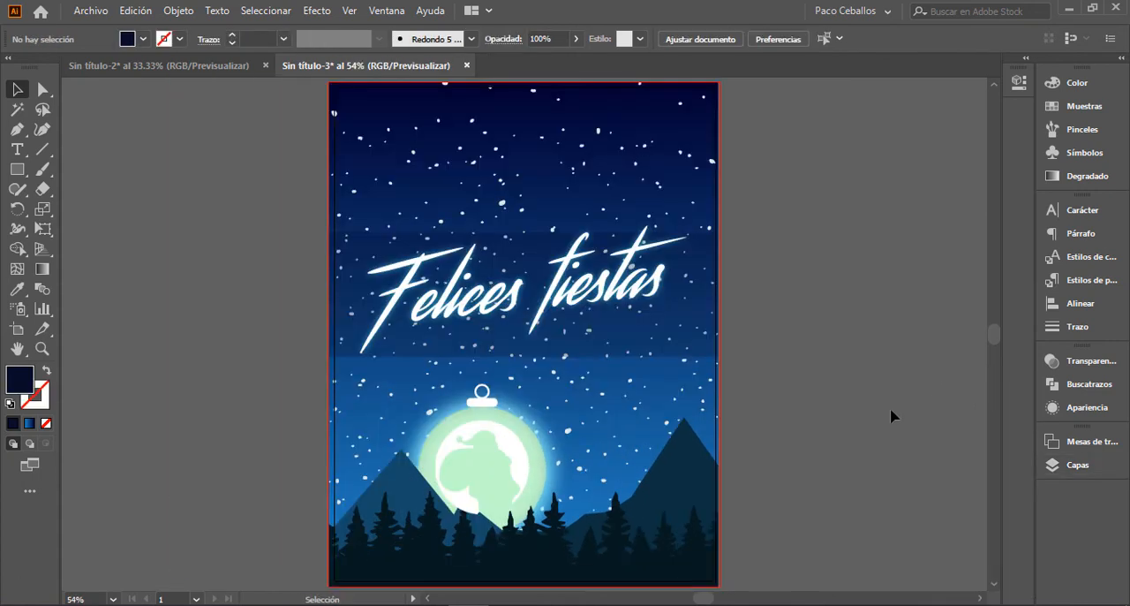